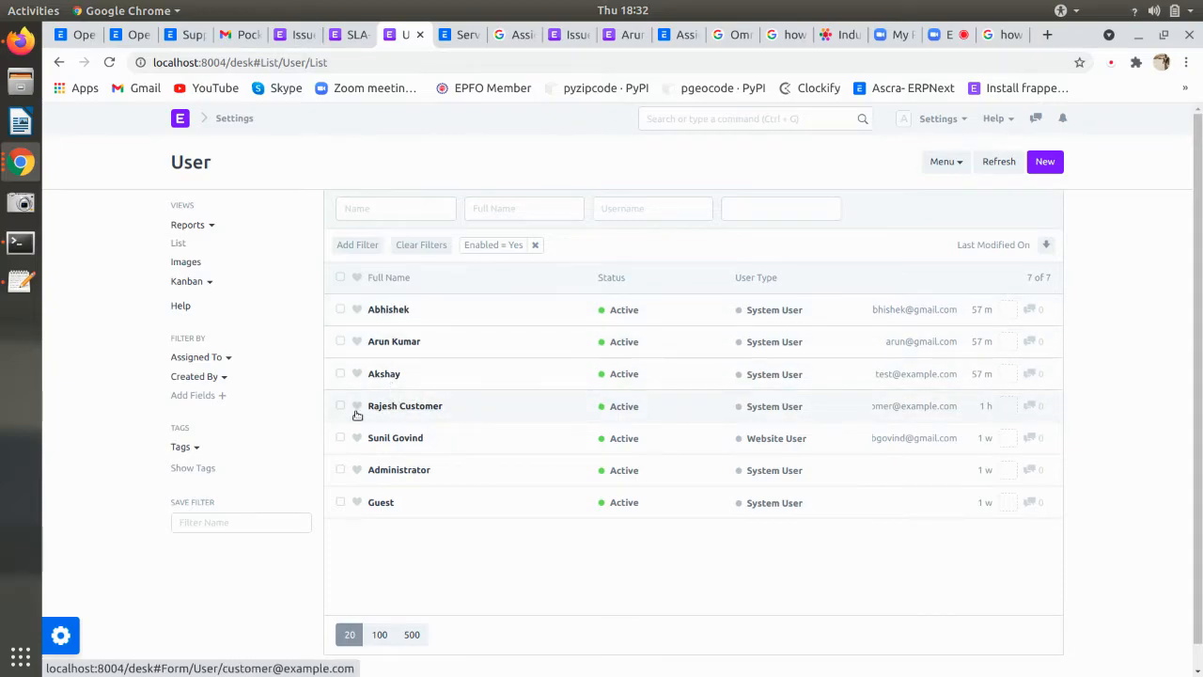
- Look through the customer user's profile, then return to the user list
left_click(471, 412)
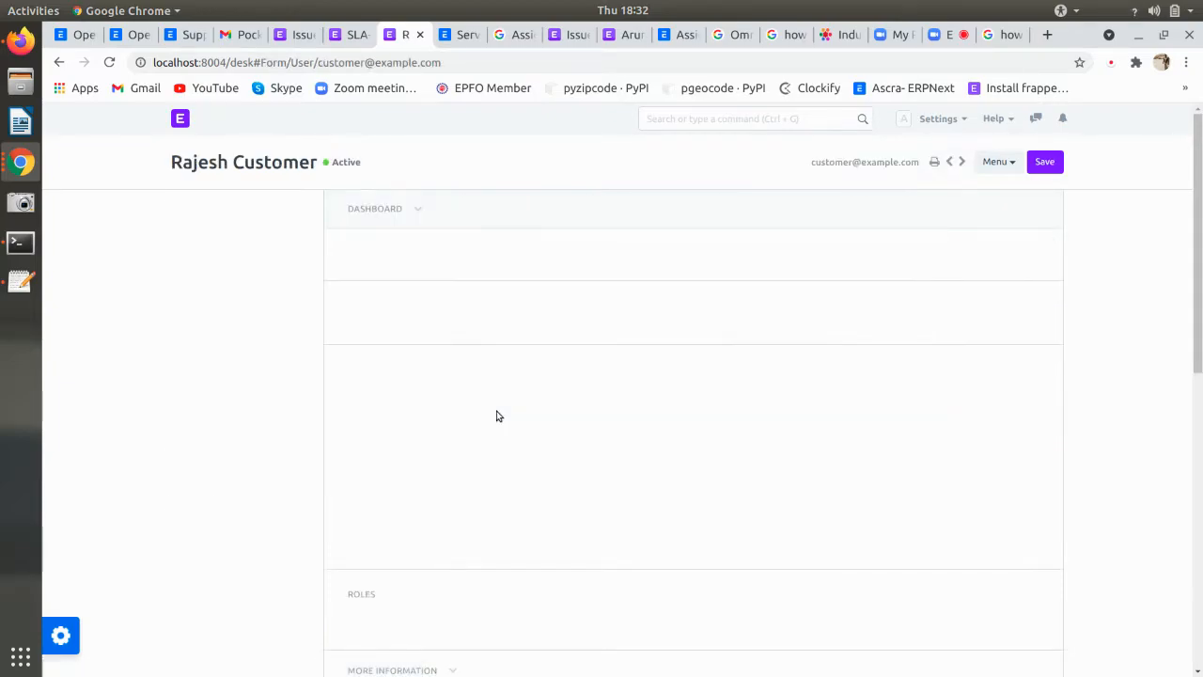
scroll(497, 354, "down", 2)
scroll(497, 355, "down", 3)
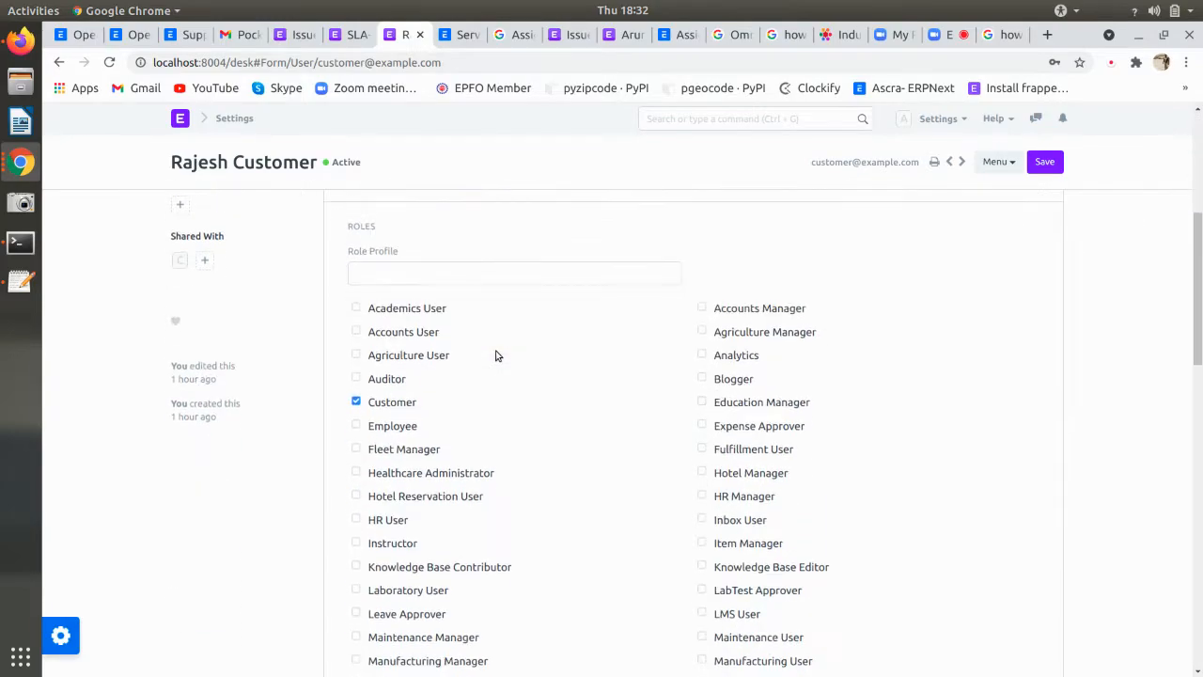
scroll(498, 356, "down", 1)
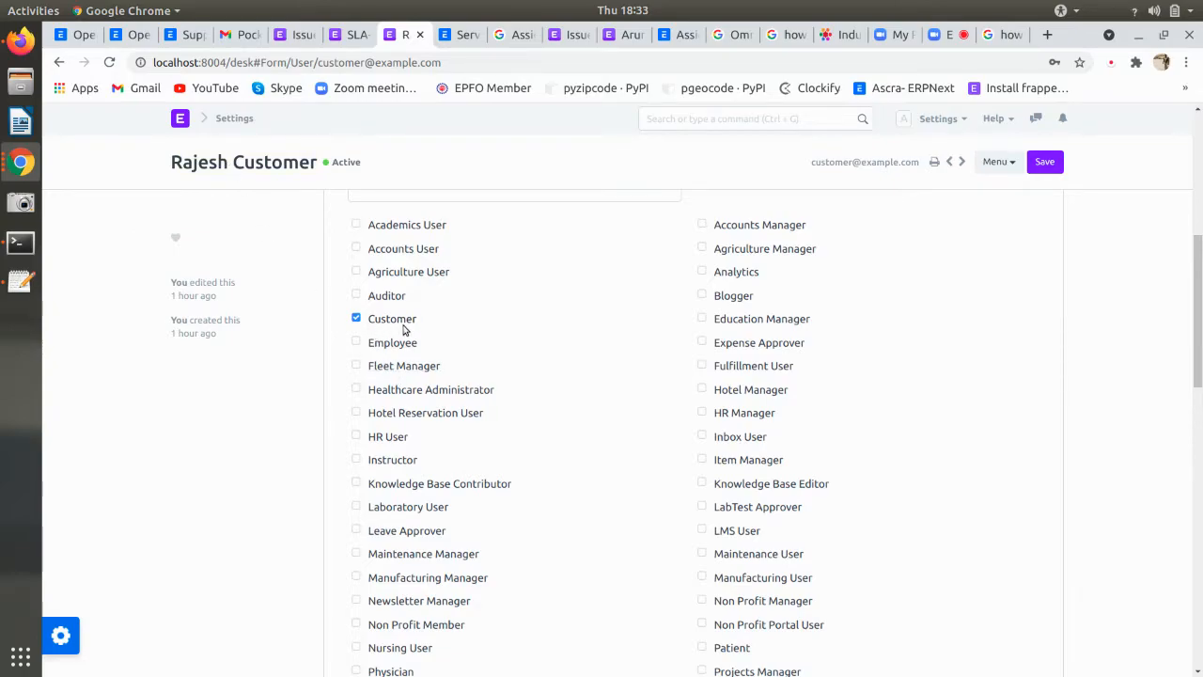
scroll(403, 328, "down", 1)
scroll(405, 329, "up", 2)
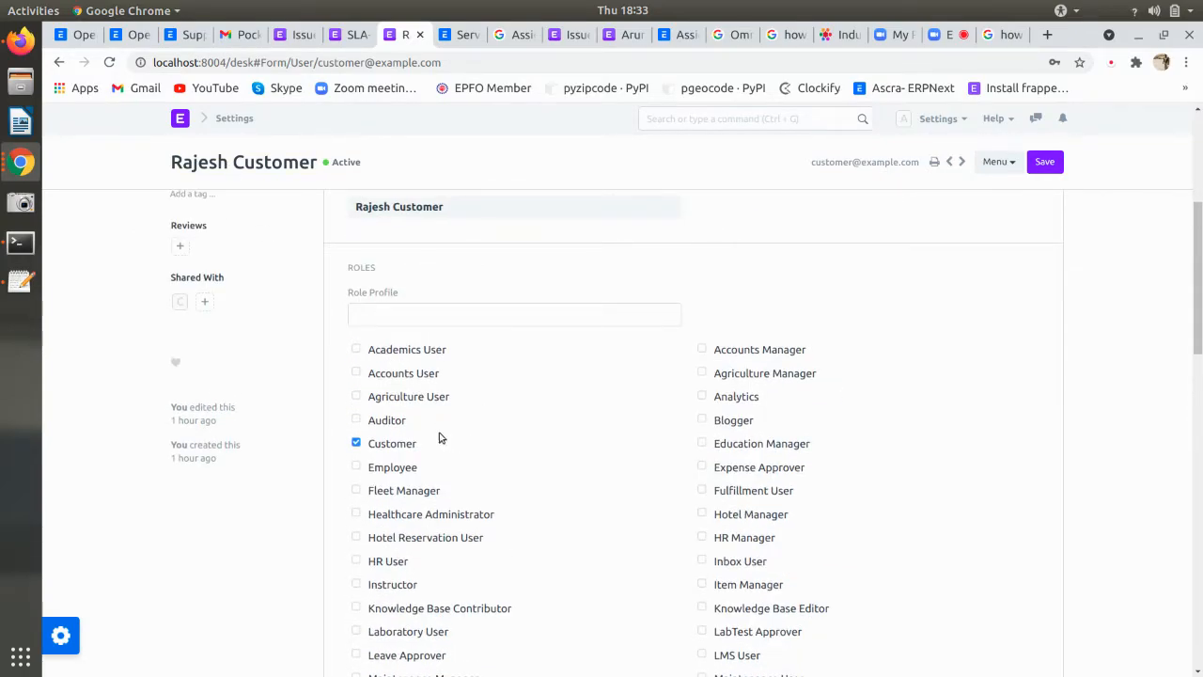
scroll(524, 414, "down", 5)
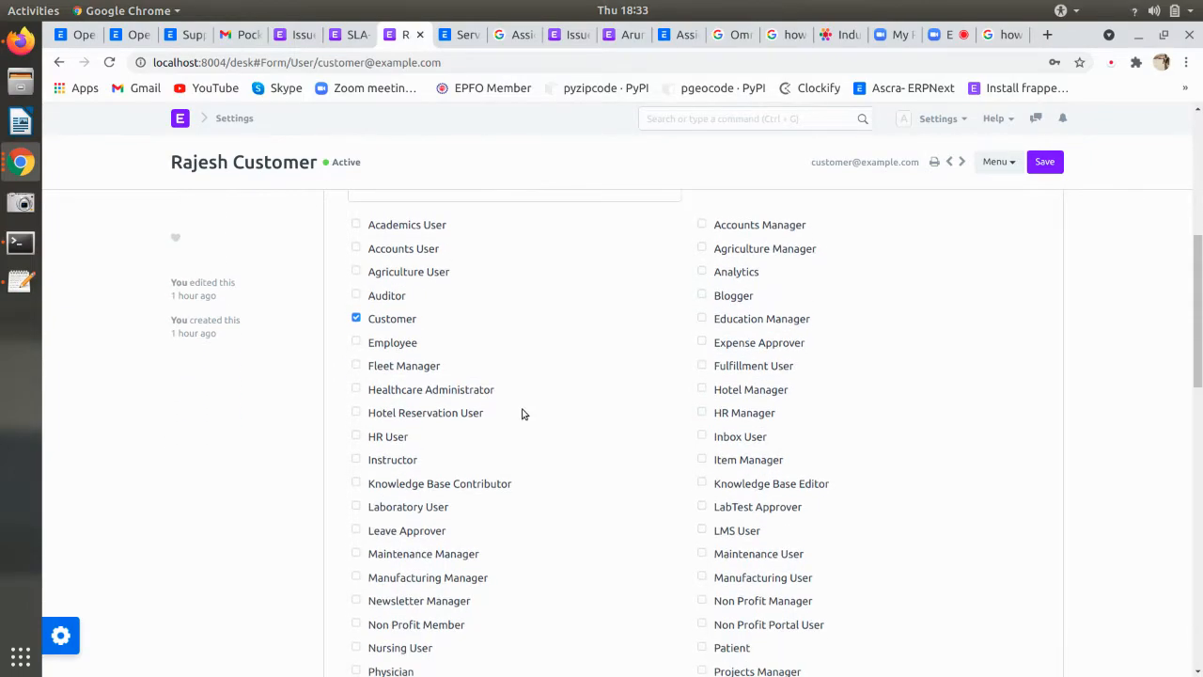
scroll(524, 413, "down", 2)
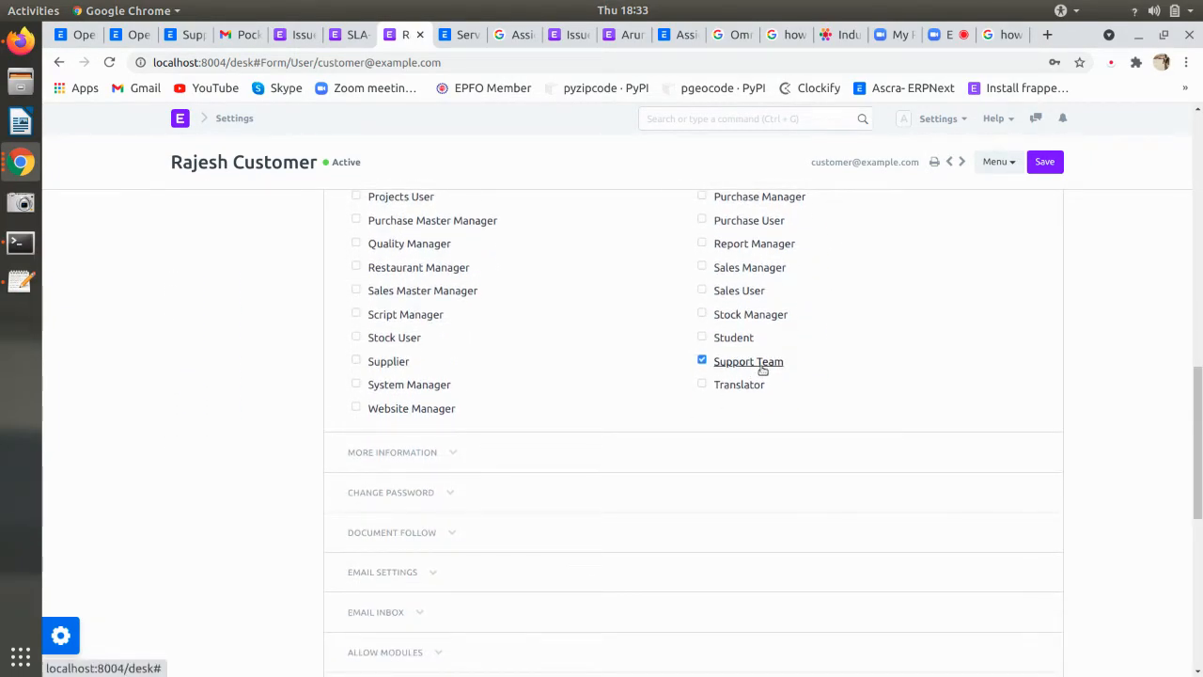
scroll(762, 370, "up", 1)
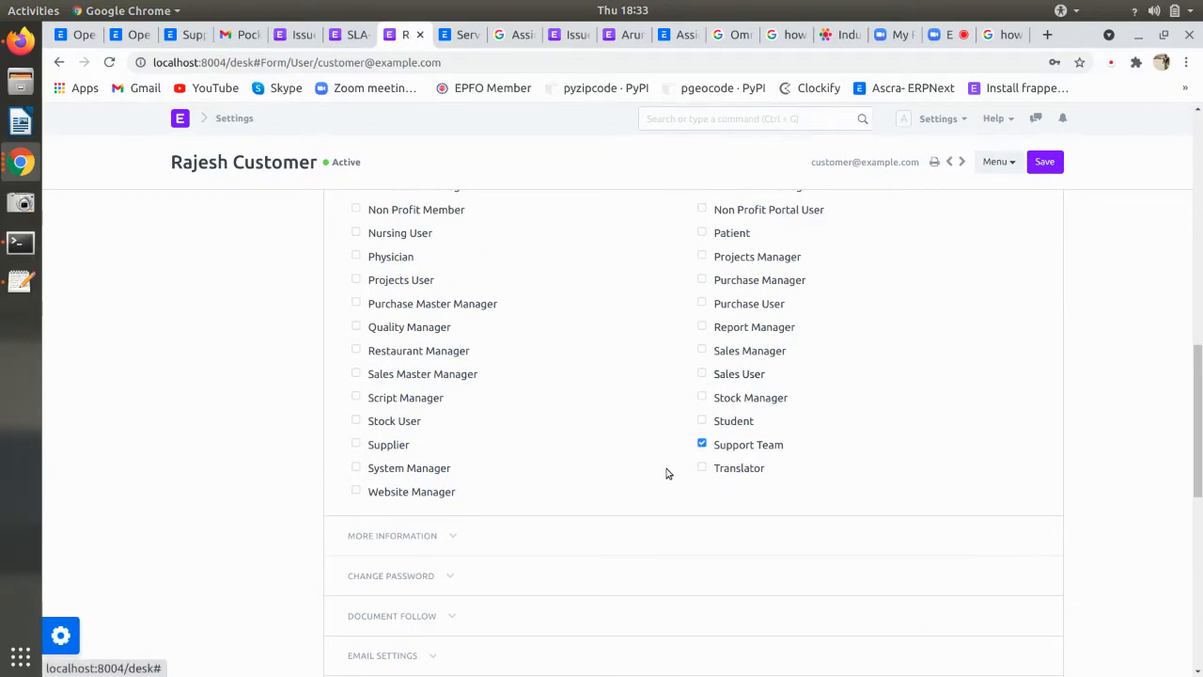
scroll(667, 473, "up", 2)
left_click(58, 62)
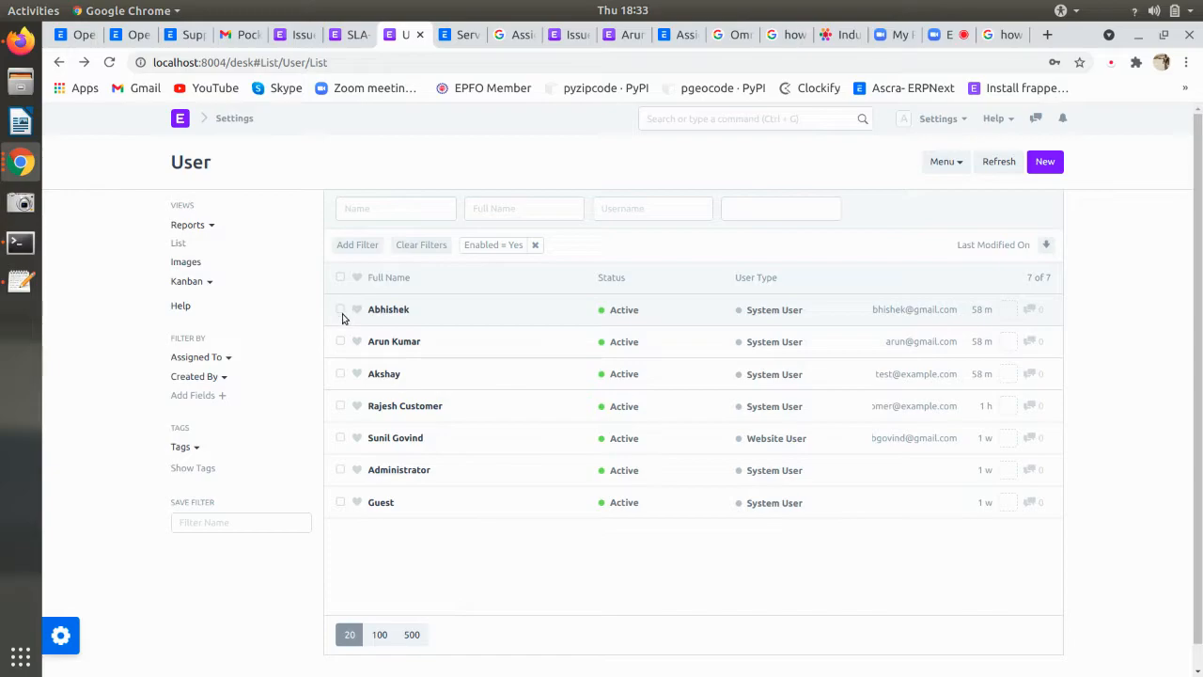
- Open the test user and review what the Projects User role permits
left_click(417, 377)
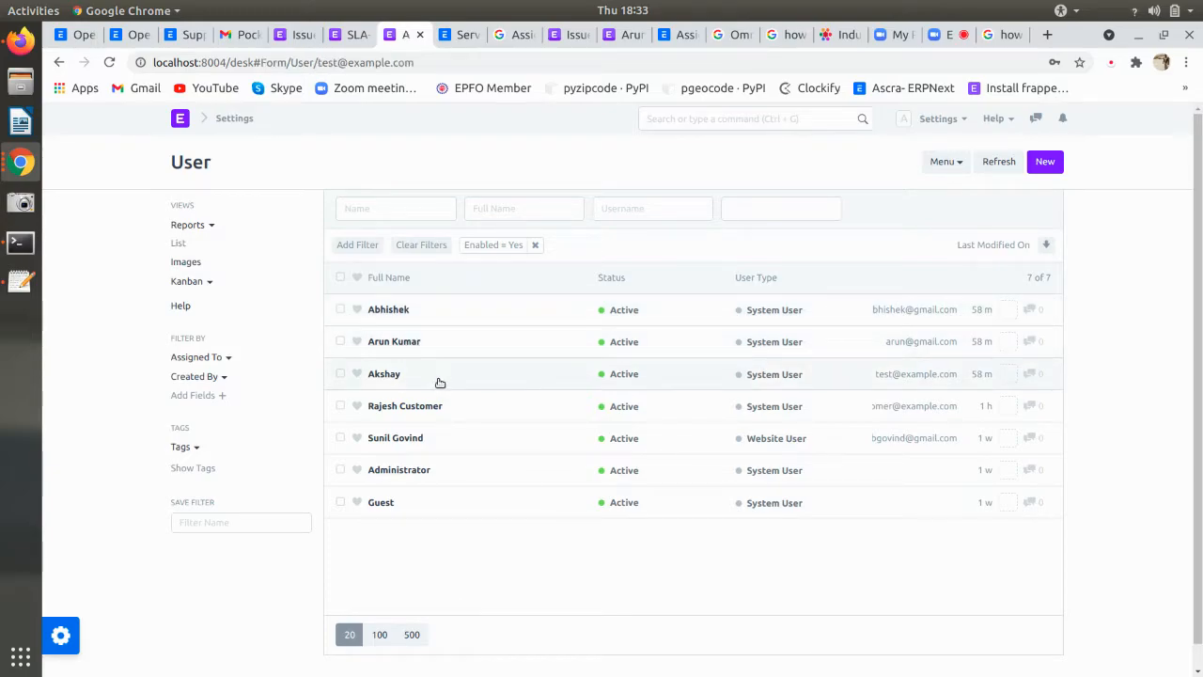
scroll(438, 381, "down", 10)
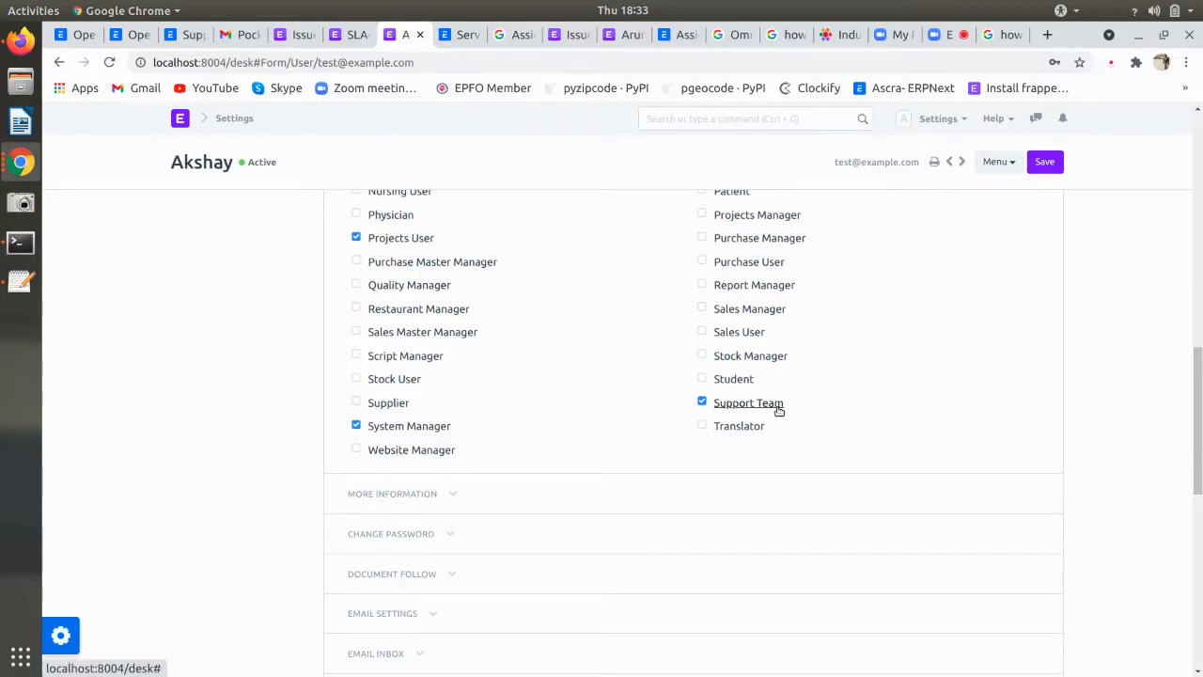
left_click(400, 241)
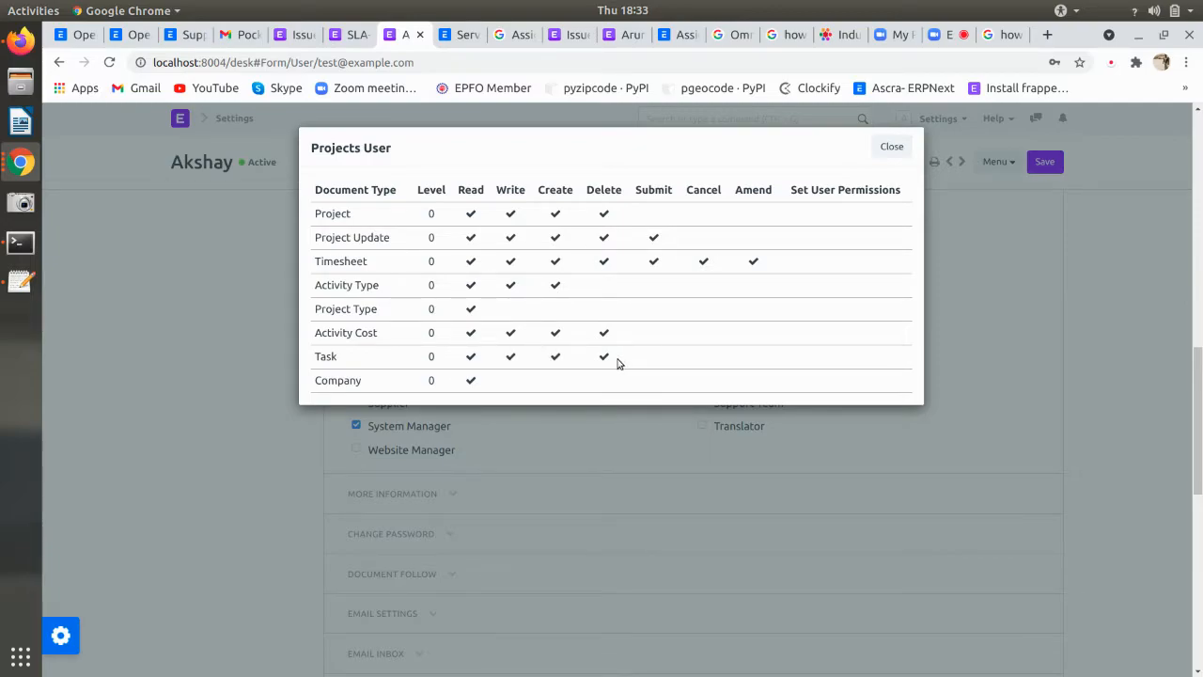
left_click(891, 147)
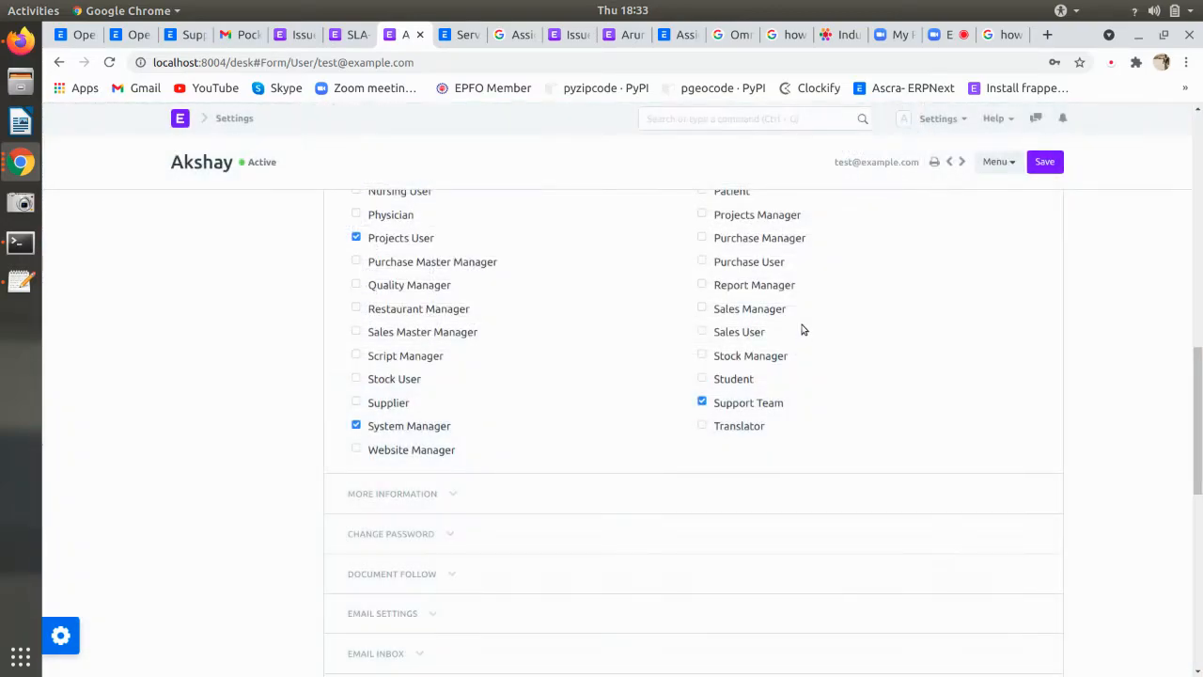
left_click(425, 238)
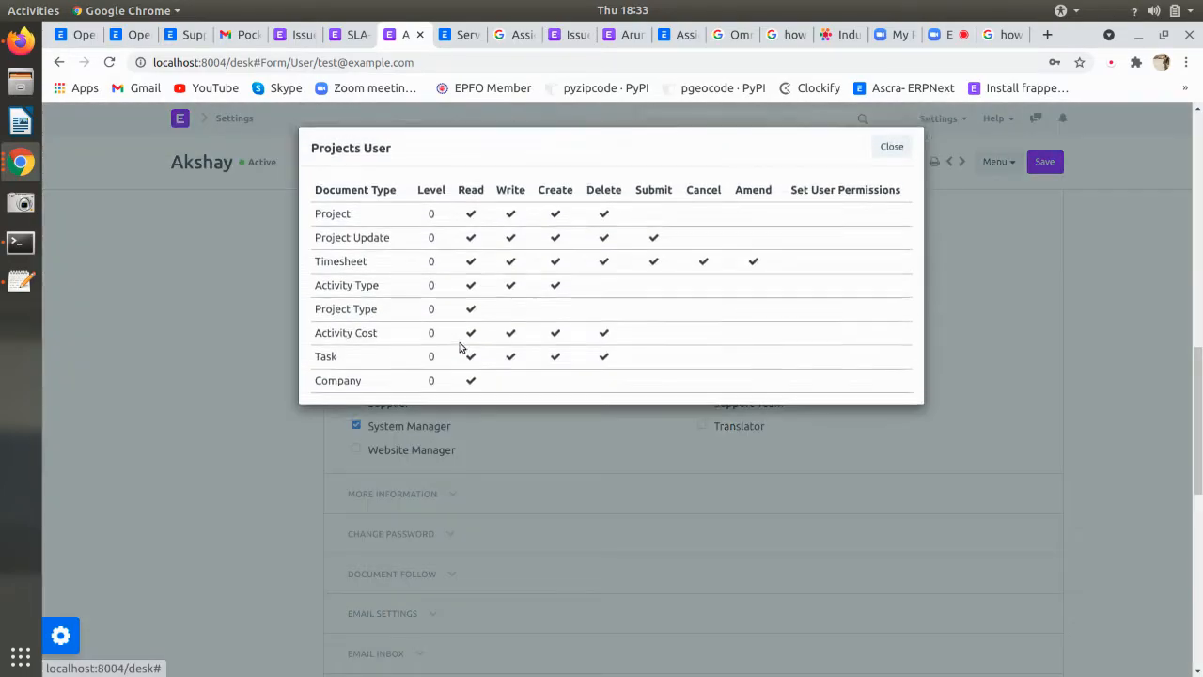
left_click(893, 147)
- Review the Support Team role's permissions, then bring the browser with the Mail not working issue forward
left_click(749, 403)
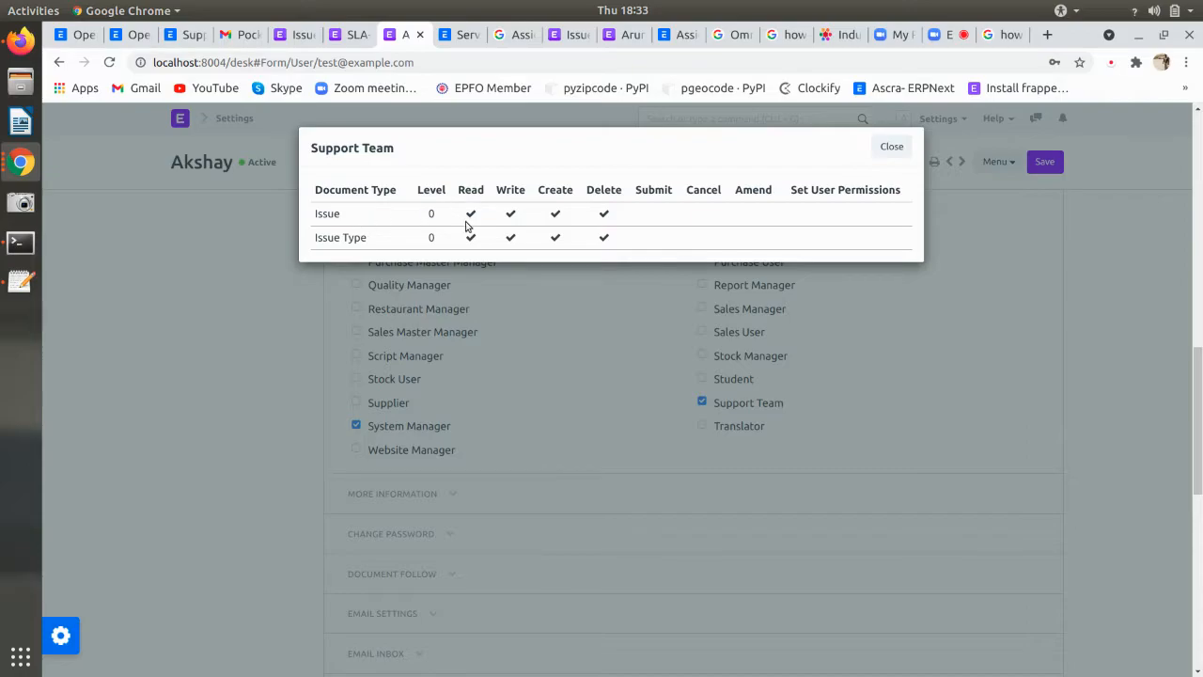
left_click(893, 152)
left_click(21, 40)
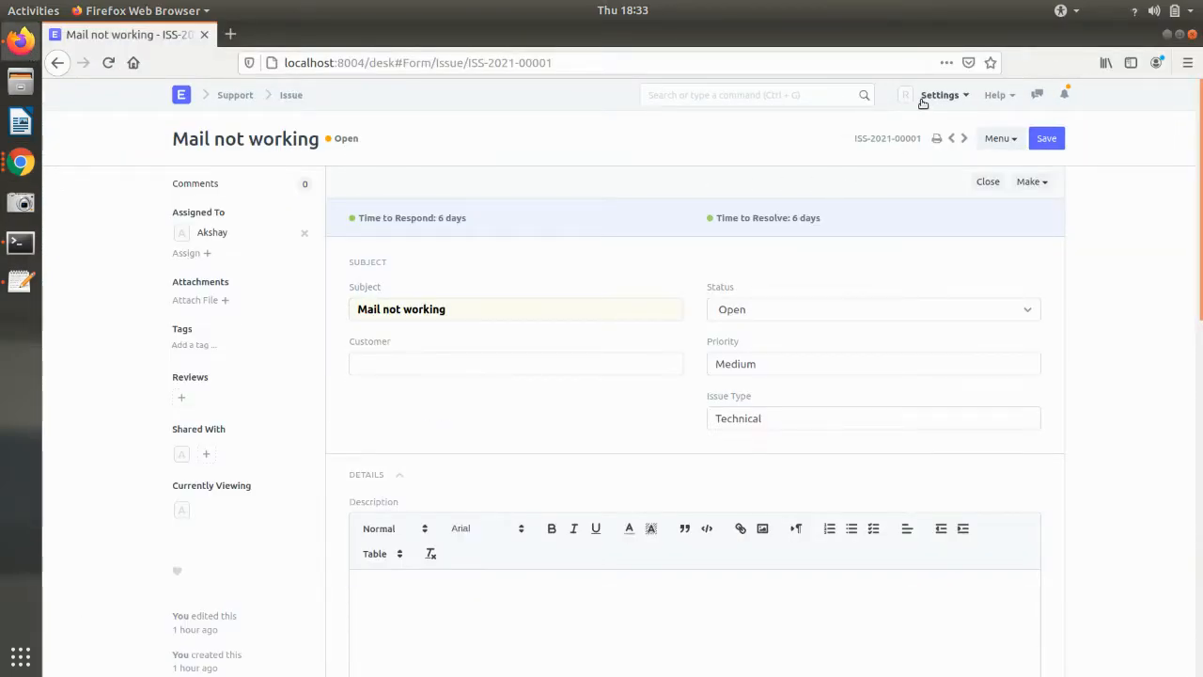
- Go back to the open Issue list and show the other browser's windows
left_click(290, 94)
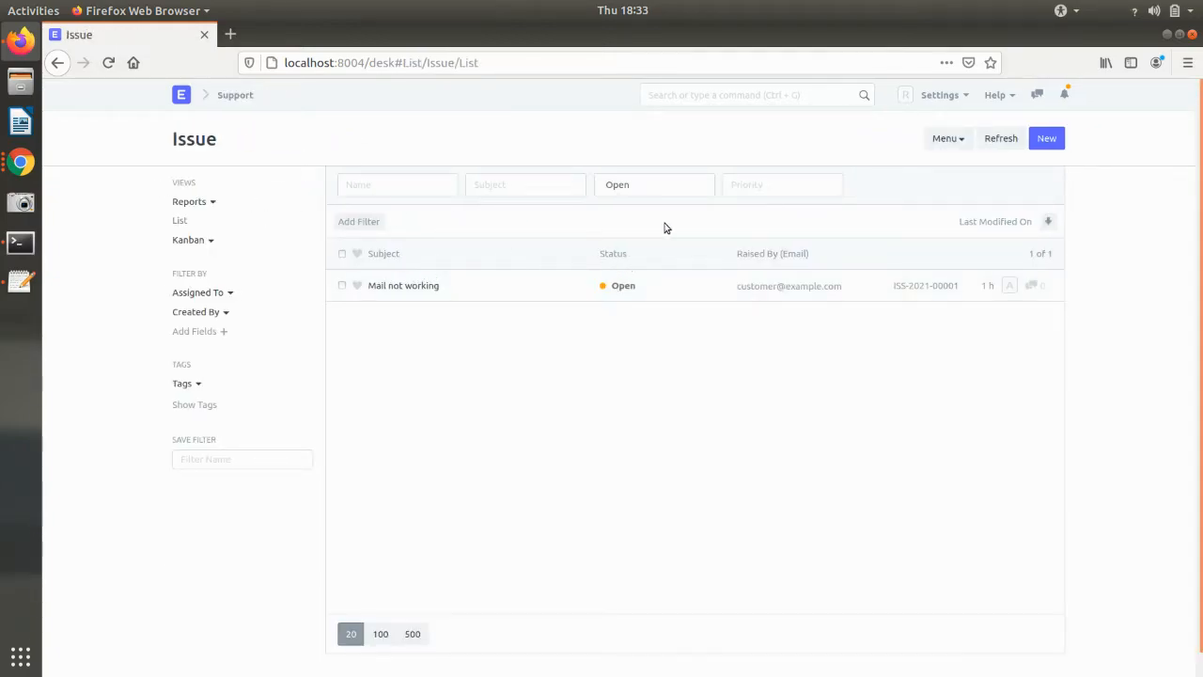
left_click(21, 161)
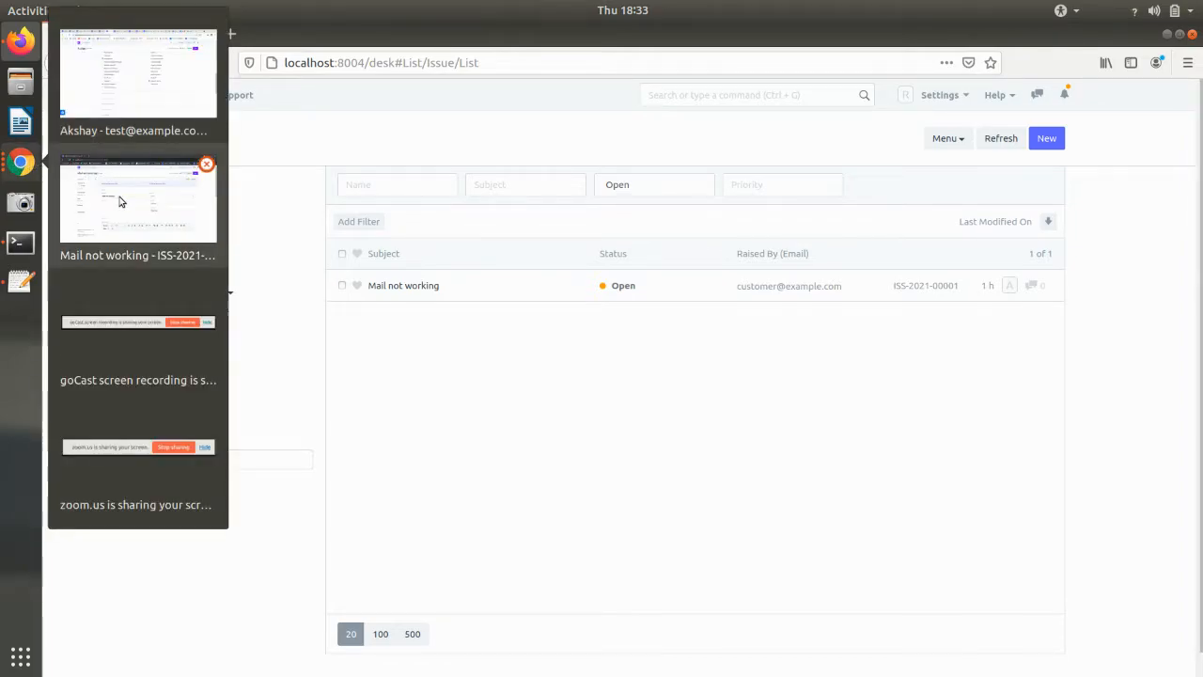
- Look over the Issue assignment rule, then open SLA-Level 2-0004 from the Service Level Agreement list
left_click(140, 106)
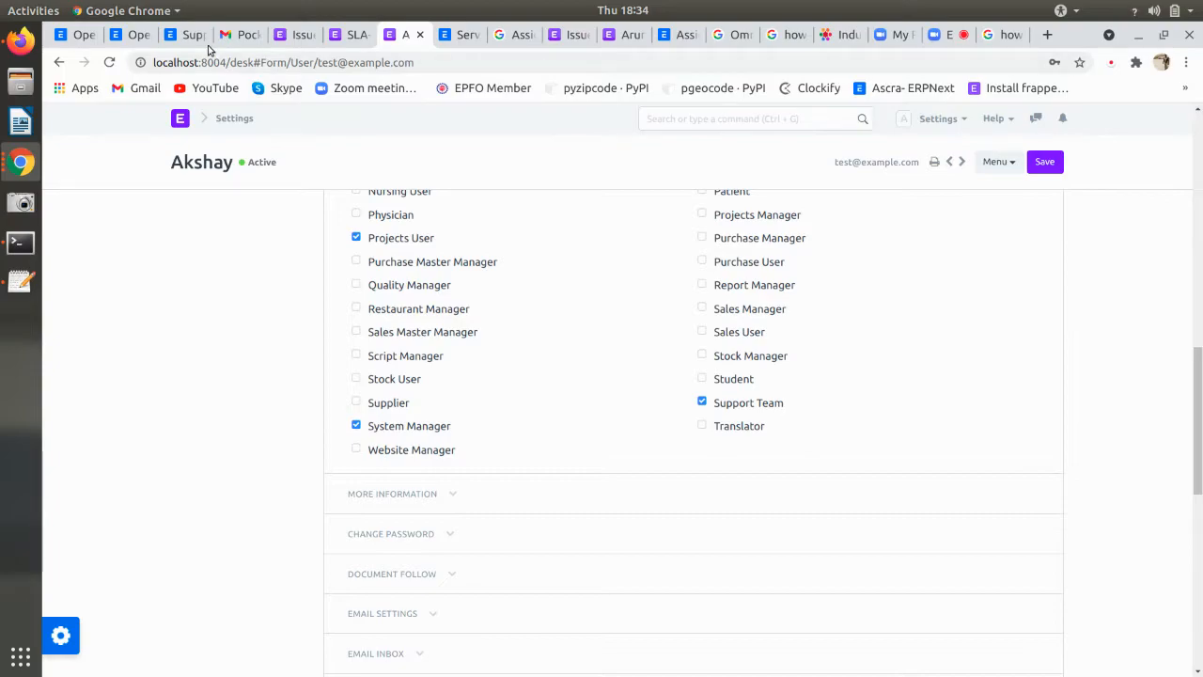
left_click(312, 39)
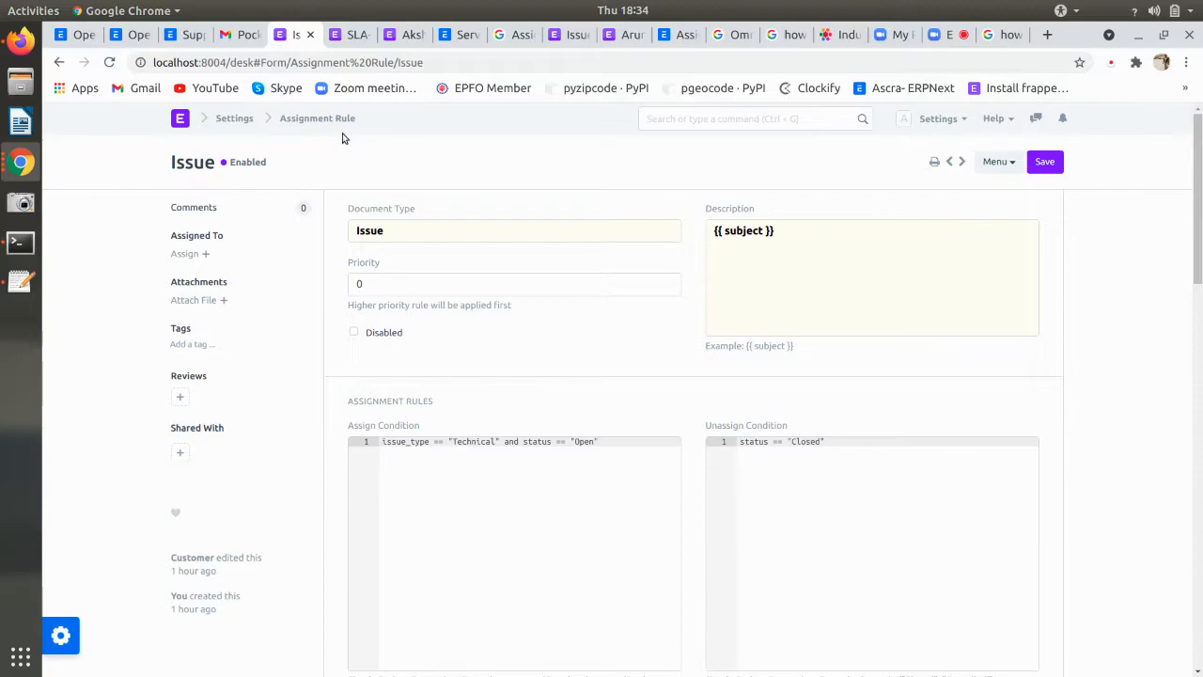
left_click(350, 35)
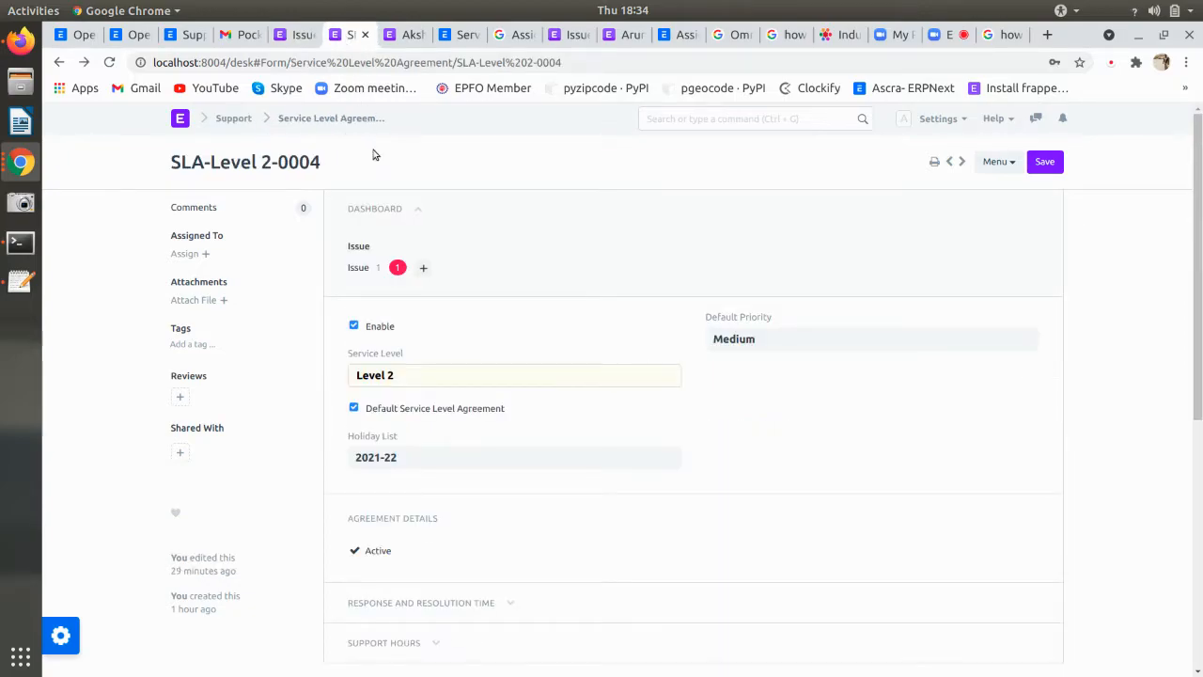
left_click(331, 119)
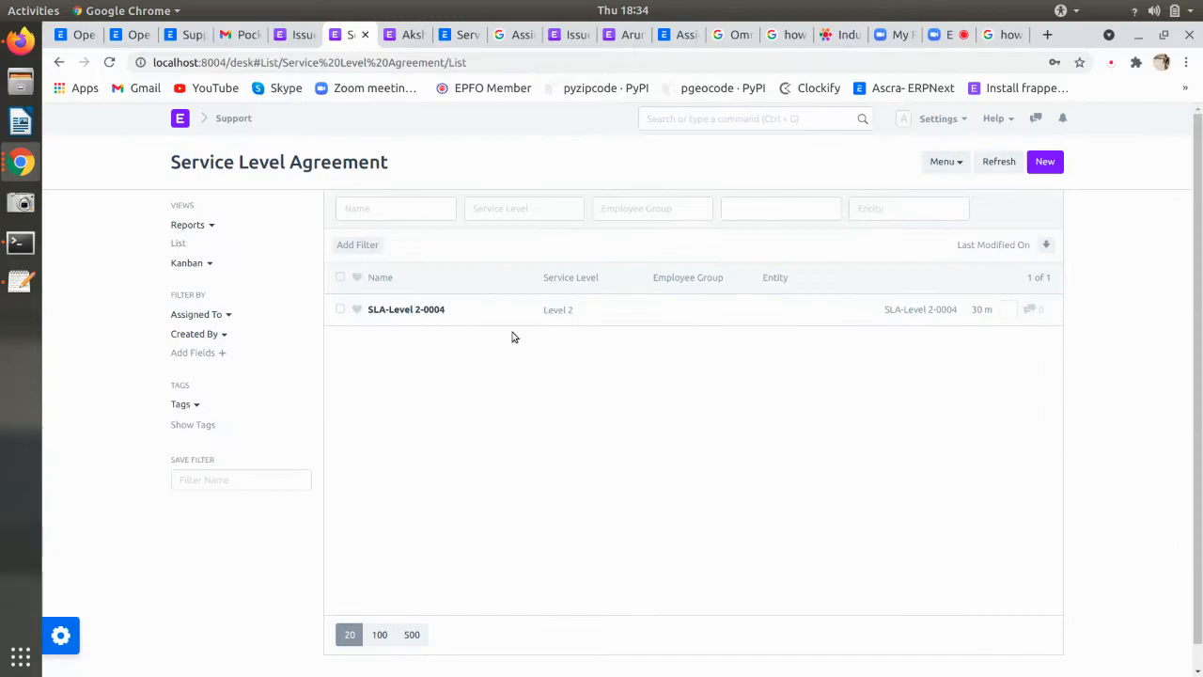
left_click(471, 314)
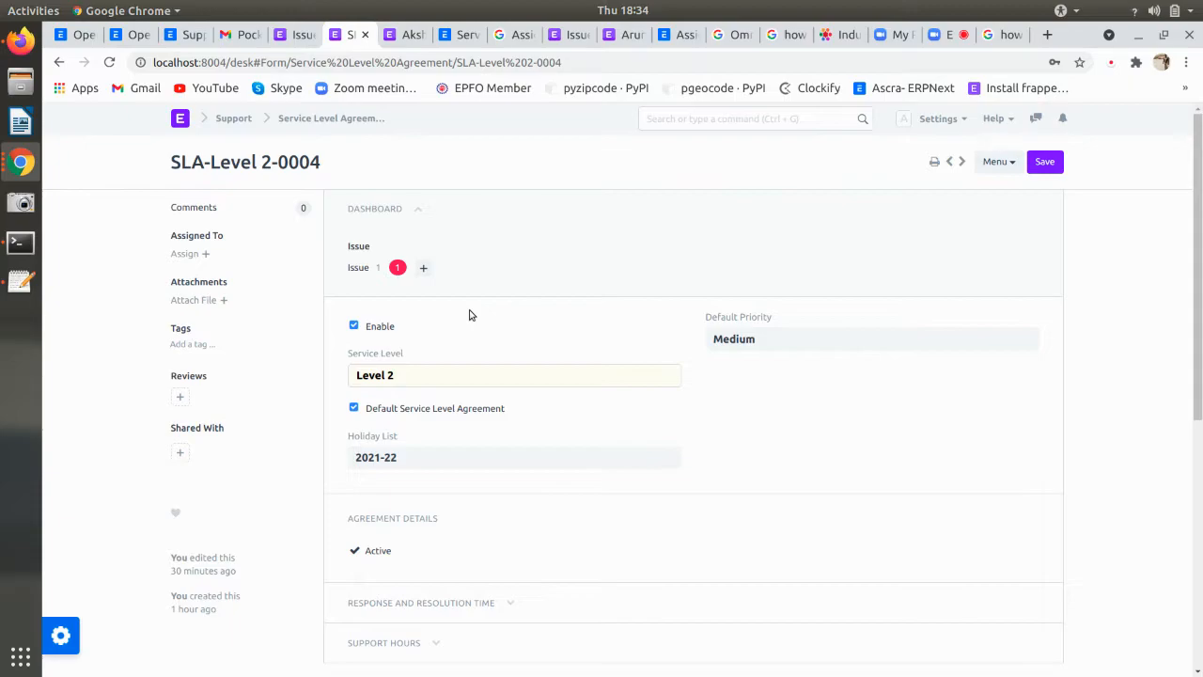
- Expand SLA-Level 2-0004's Medium priority 2h/3h times and Monday–Friday 09:30–16:30 support hours
scroll(470, 315, "down", 2)
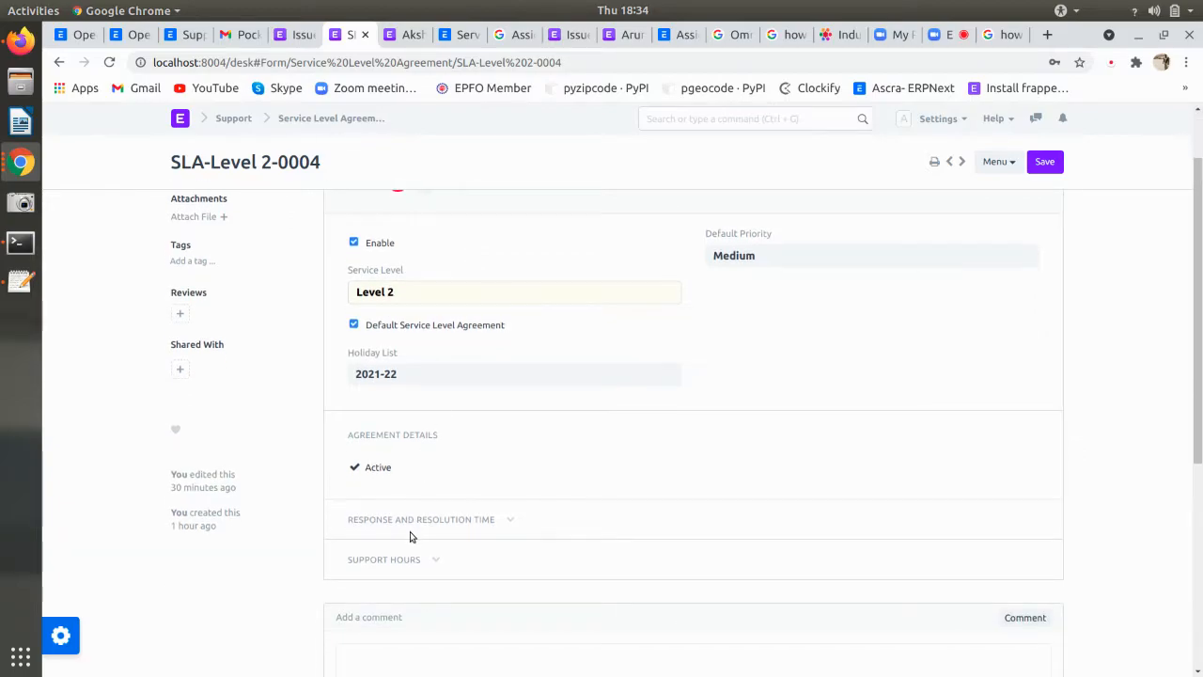
left_click(411, 521)
scroll(410, 554, "down", 4)
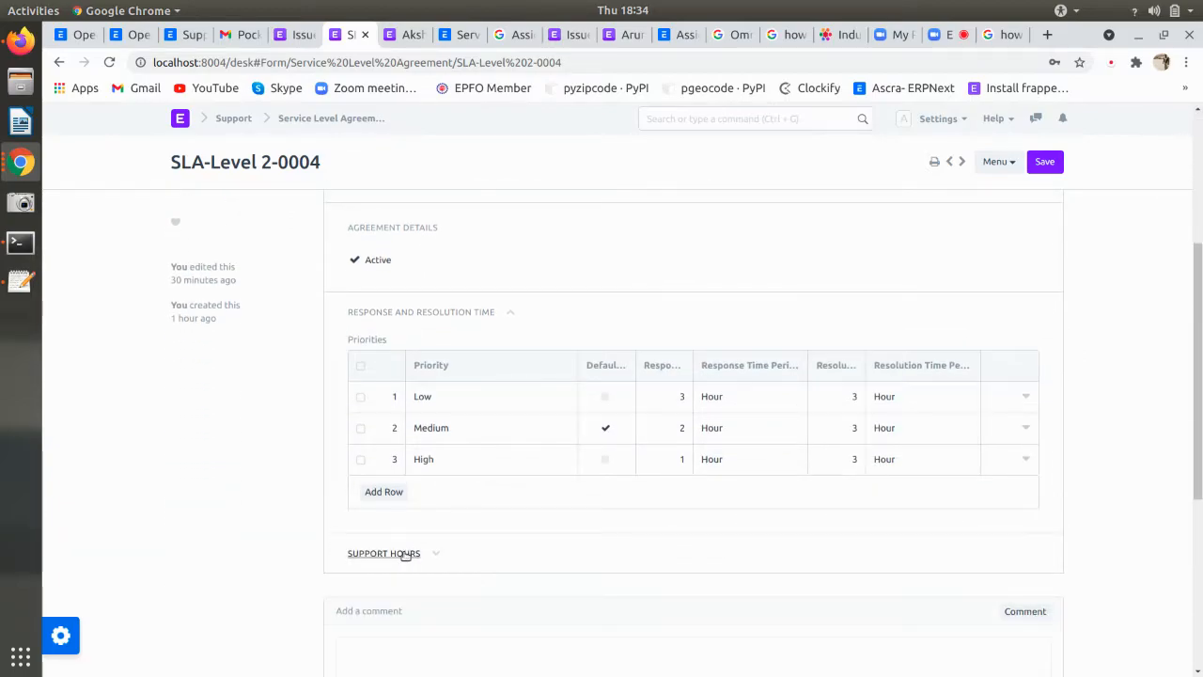
left_click(402, 554)
scroll(399, 552, "down", 4)
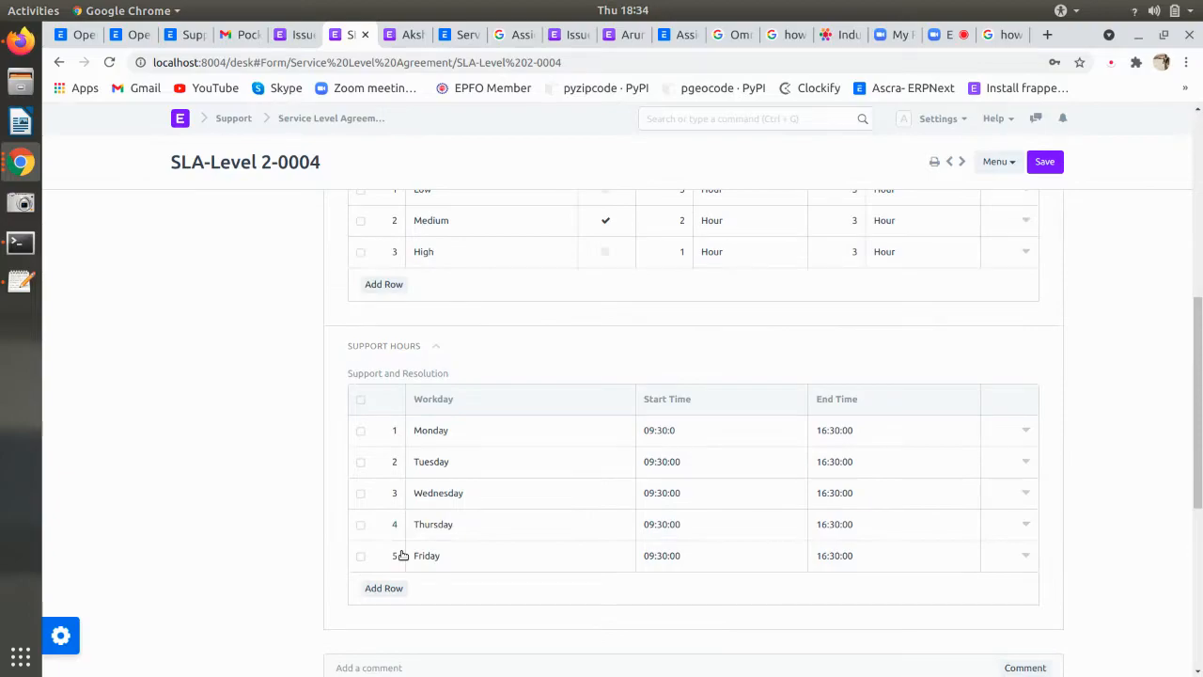
scroll(399, 553, "up", 3)
scroll(403, 554, "up", 7)
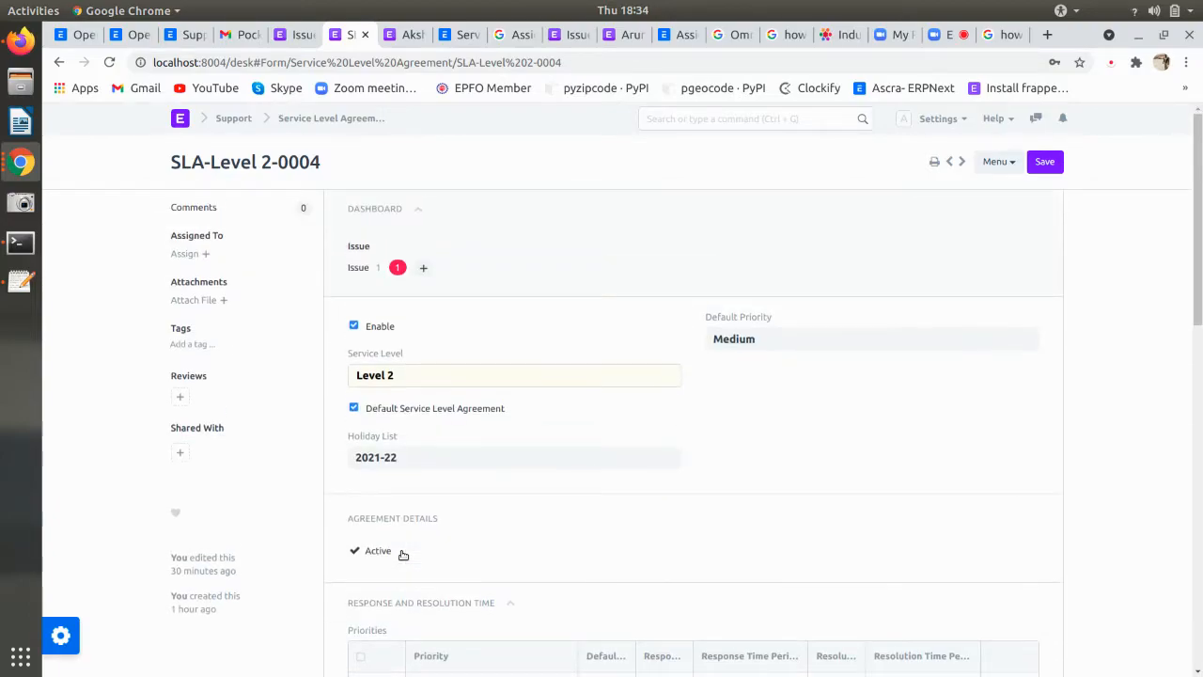
scroll(442, 326, "down", 10)
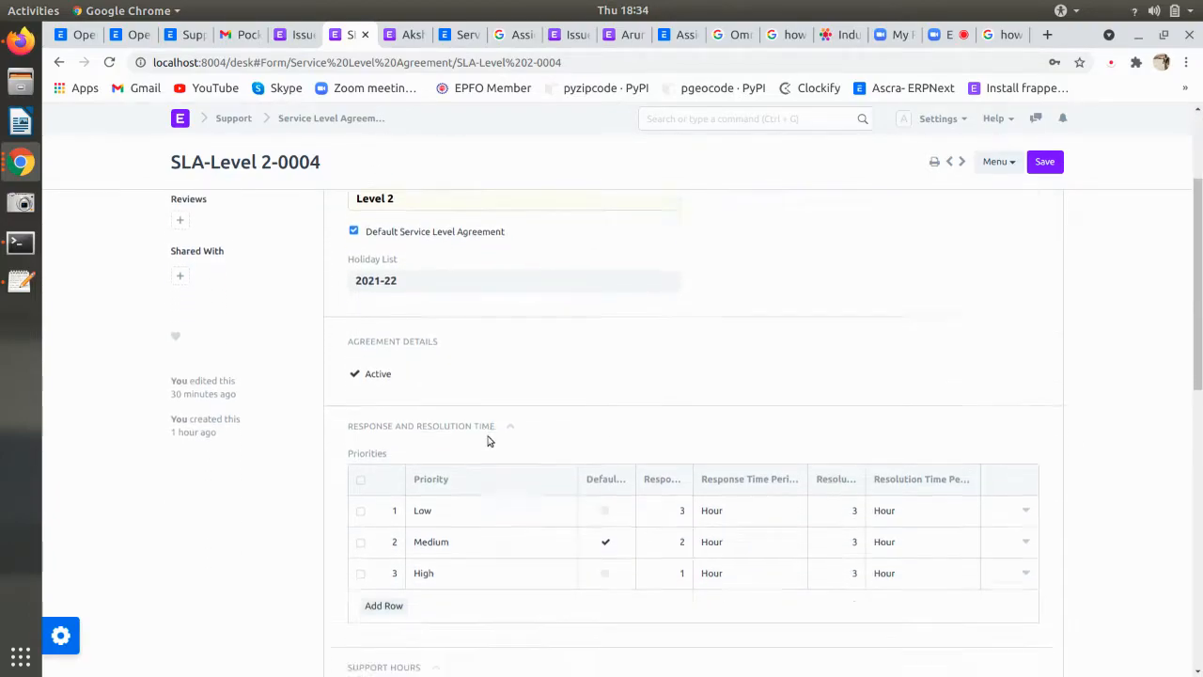
scroll(503, 524, "up", 8)
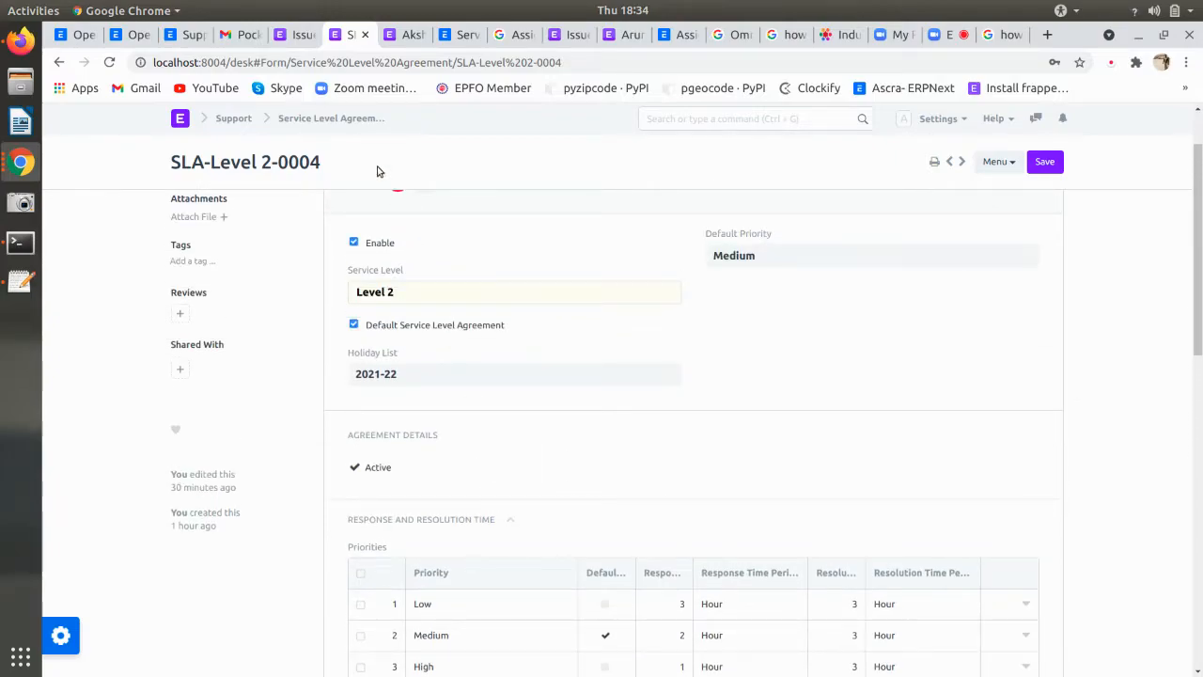
left_click(299, 38)
left_click(357, 36)
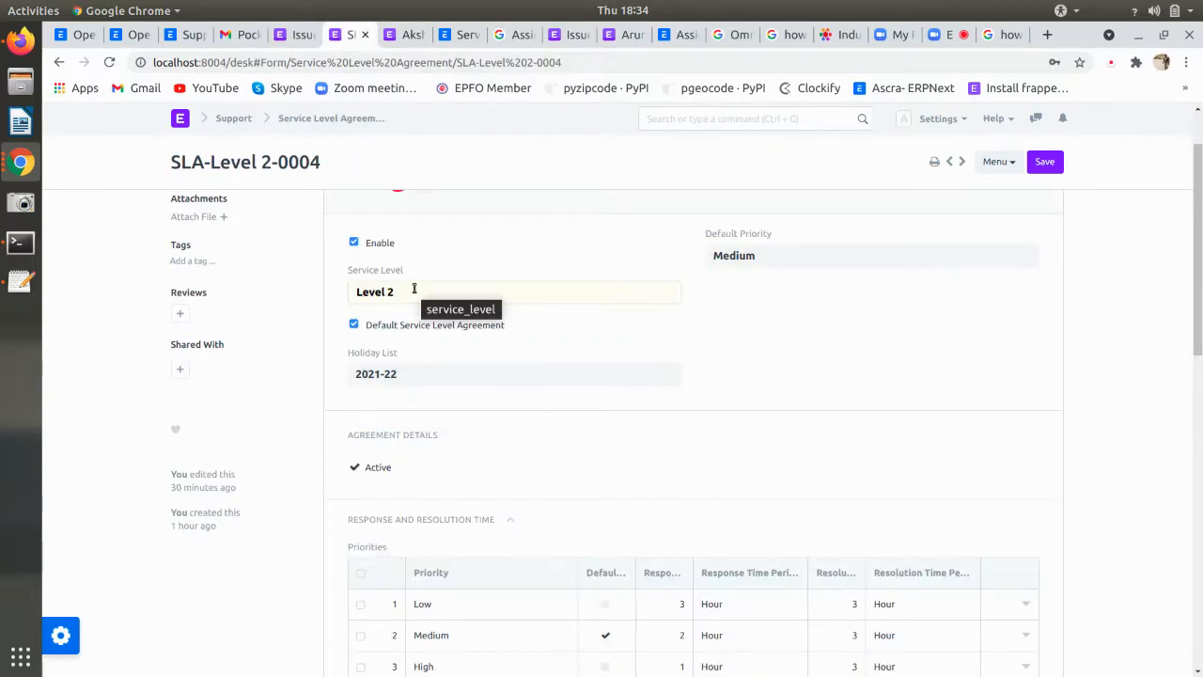
- Check the Level 2 and Level 1 service level records, then return to the Issue assignment rule
left_click(673, 291)
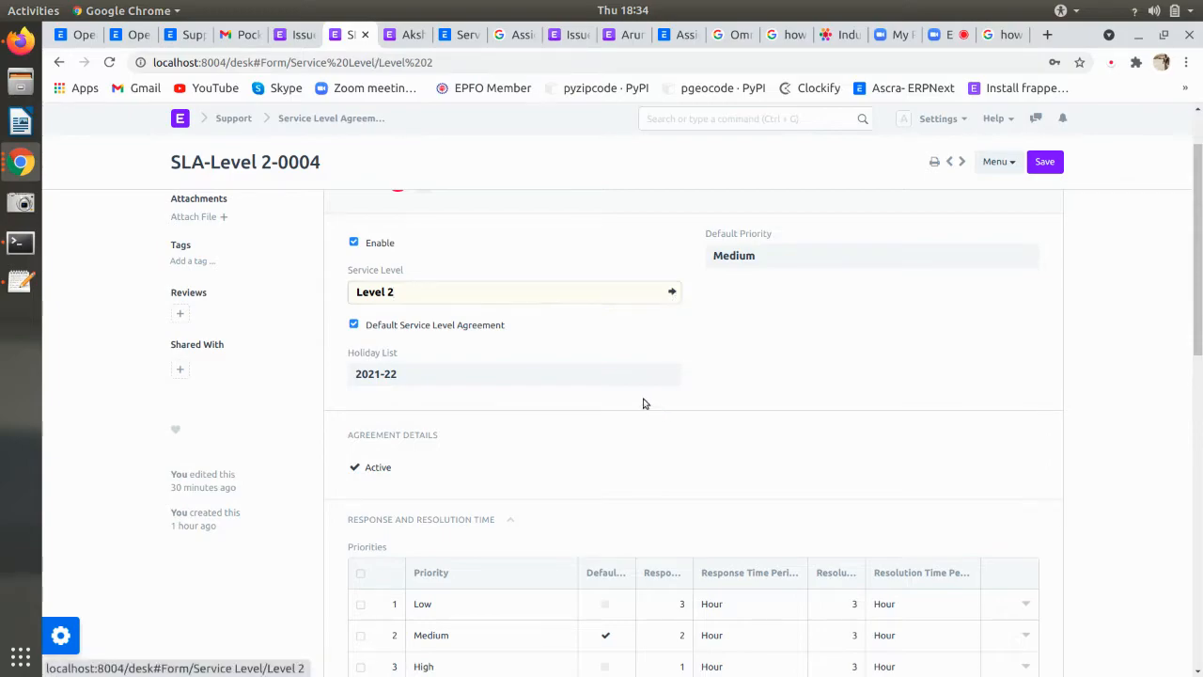
left_click(308, 119)
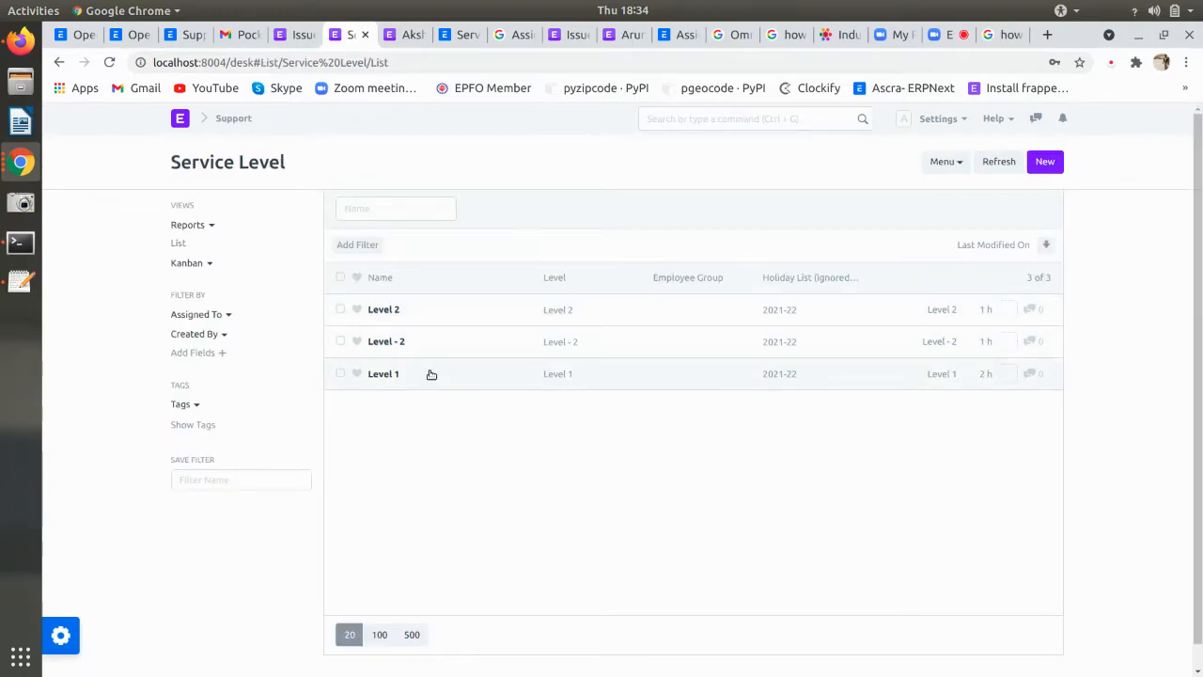
left_click(432, 375)
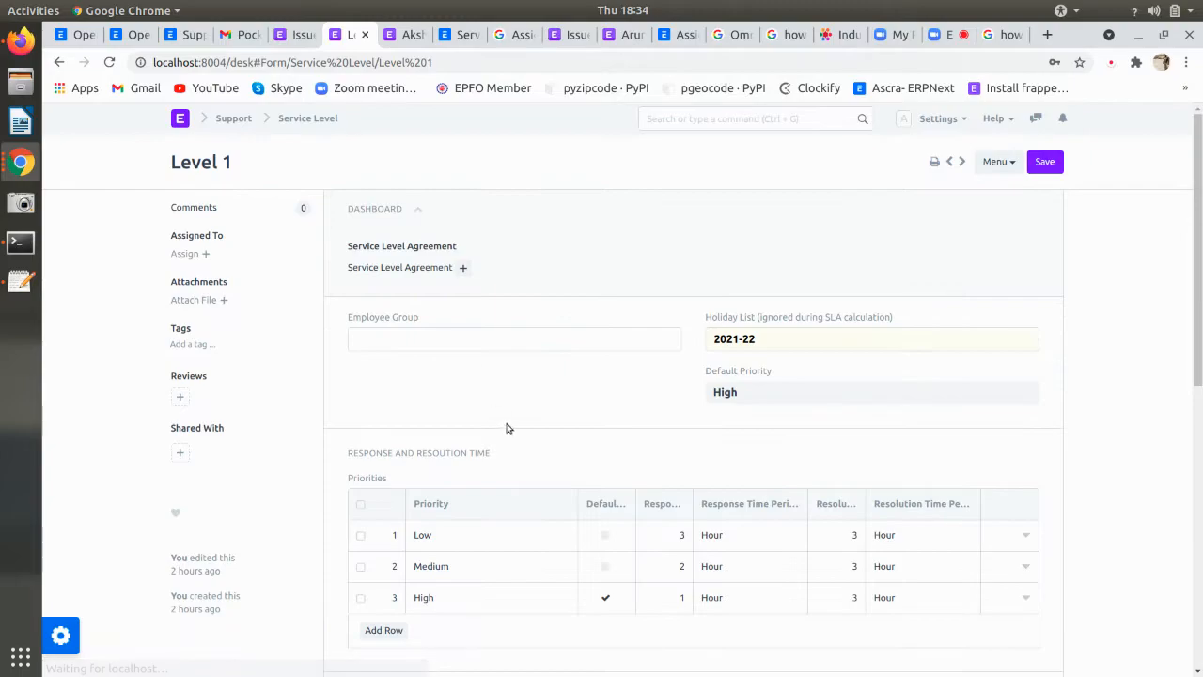
left_click(59, 63)
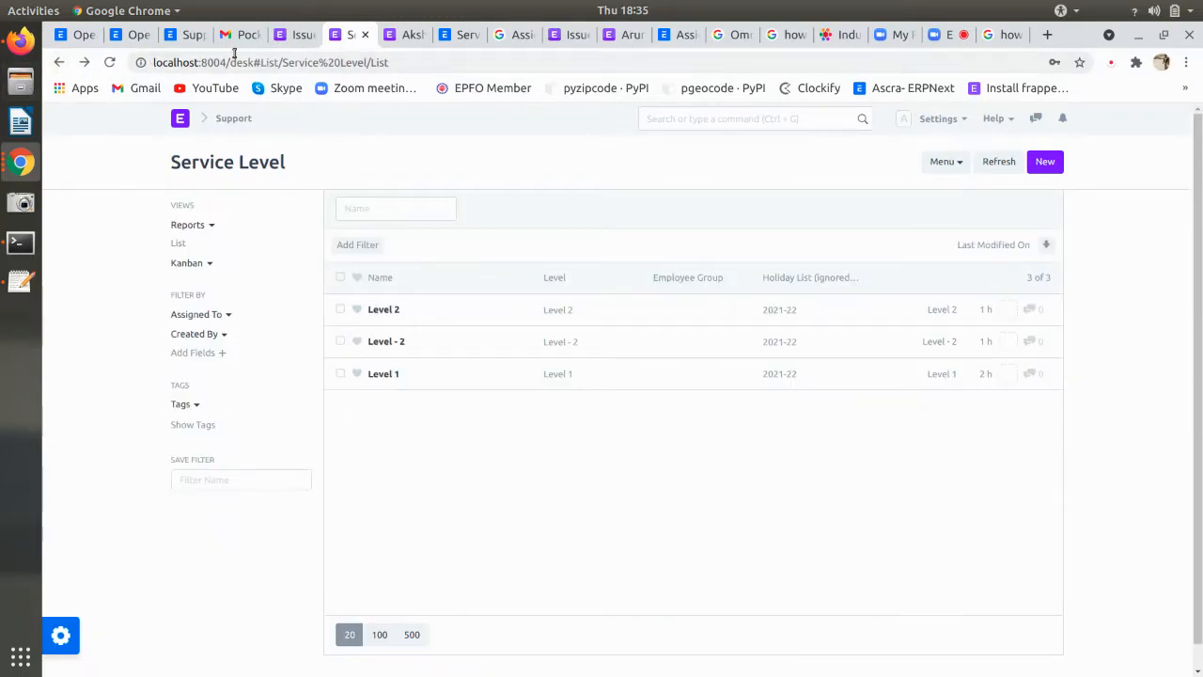
left_click(301, 35)
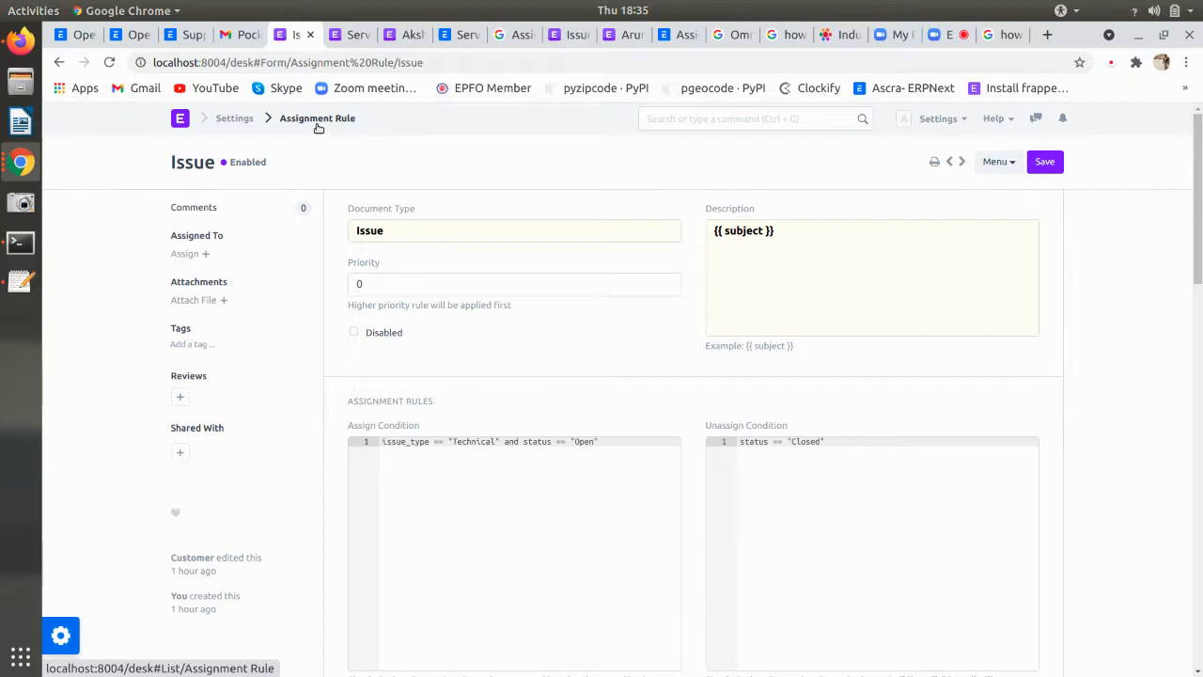
- Inspect the rule's Technical assign condition, Closed unassign condition and {{ subject }} description template
scroll(390, 299, "down", 1)
scroll(394, 301, "up", 1)
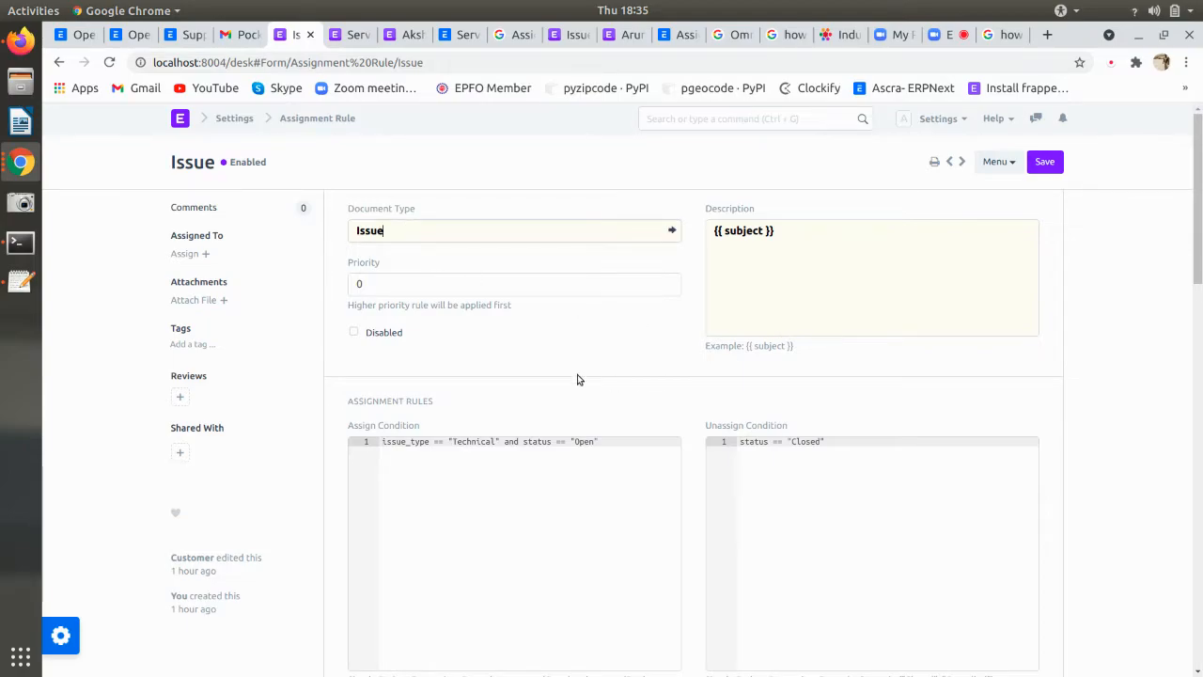
scroll(564, 376, "down", 2)
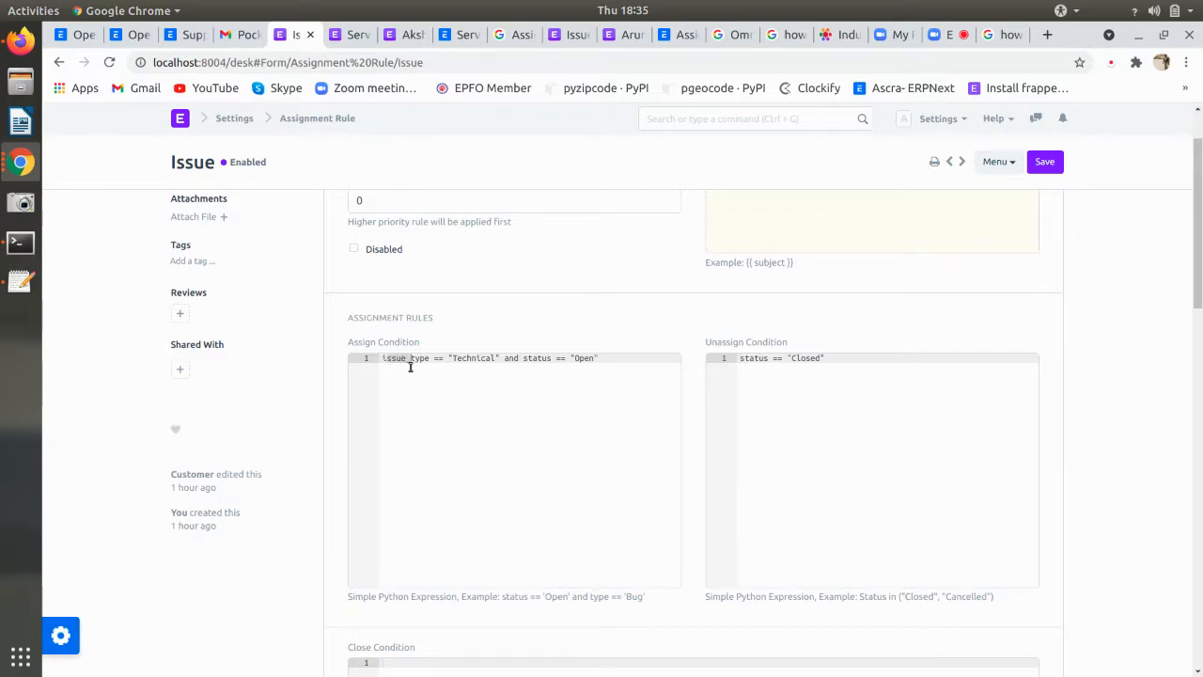
left_click_drag(384, 362, 603, 361)
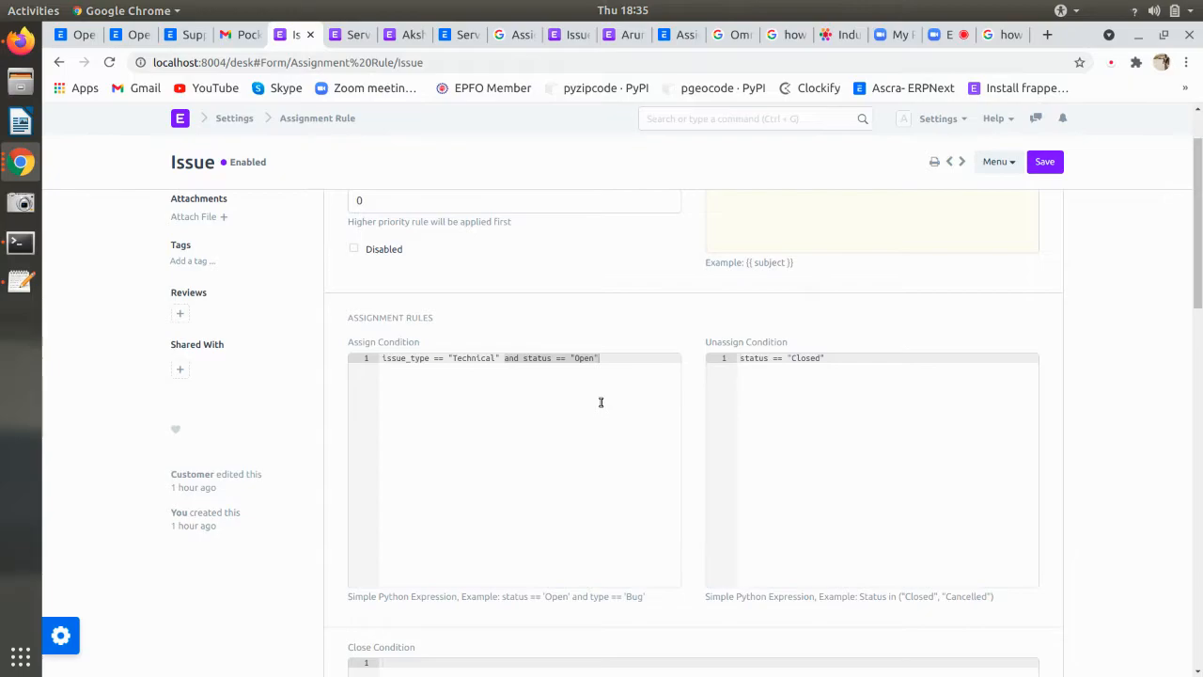
scroll(601, 403, "down", 3)
scroll(601, 402, "up", 2)
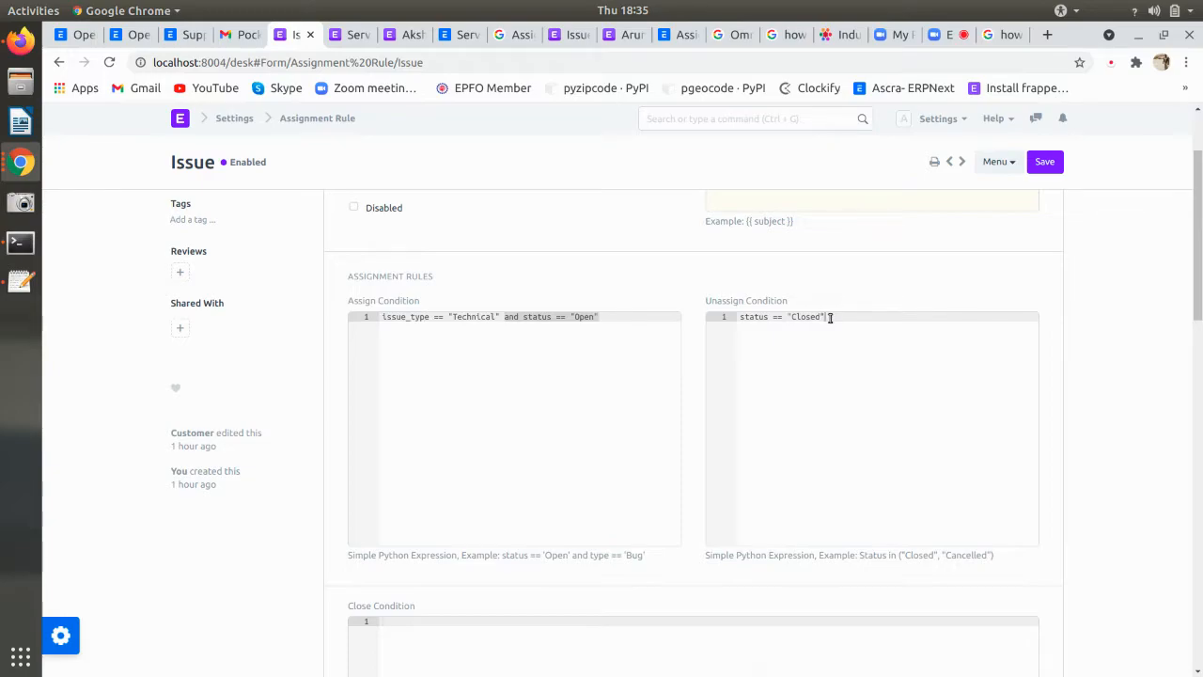
left_click_drag(837, 317, 744, 320)
scroll(690, 392, "down", 3)
scroll(690, 392, "up", 5)
scroll(690, 392, "up", 1)
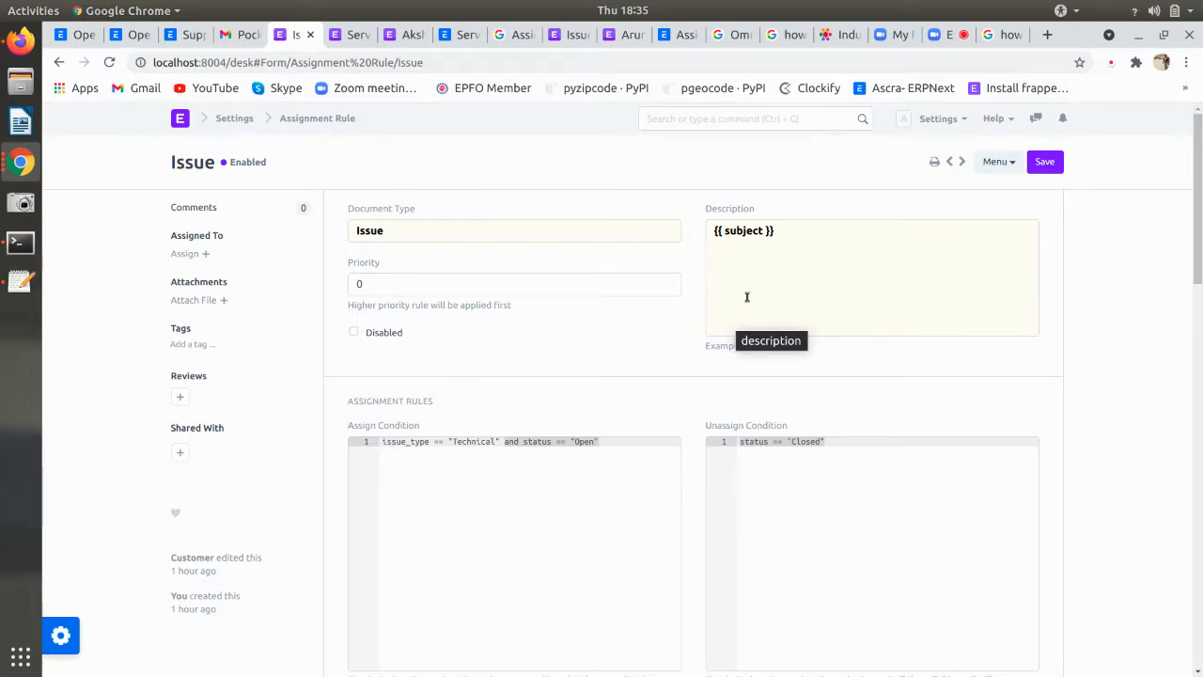
left_click(1064, 120)
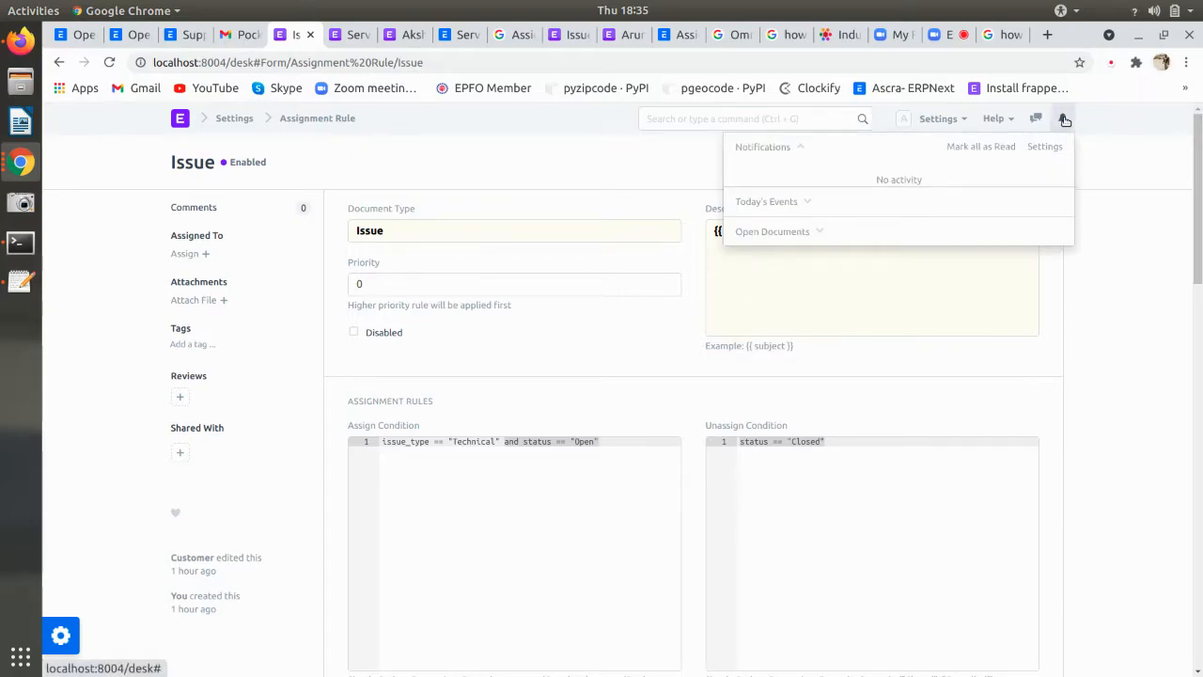
left_click(1064, 119)
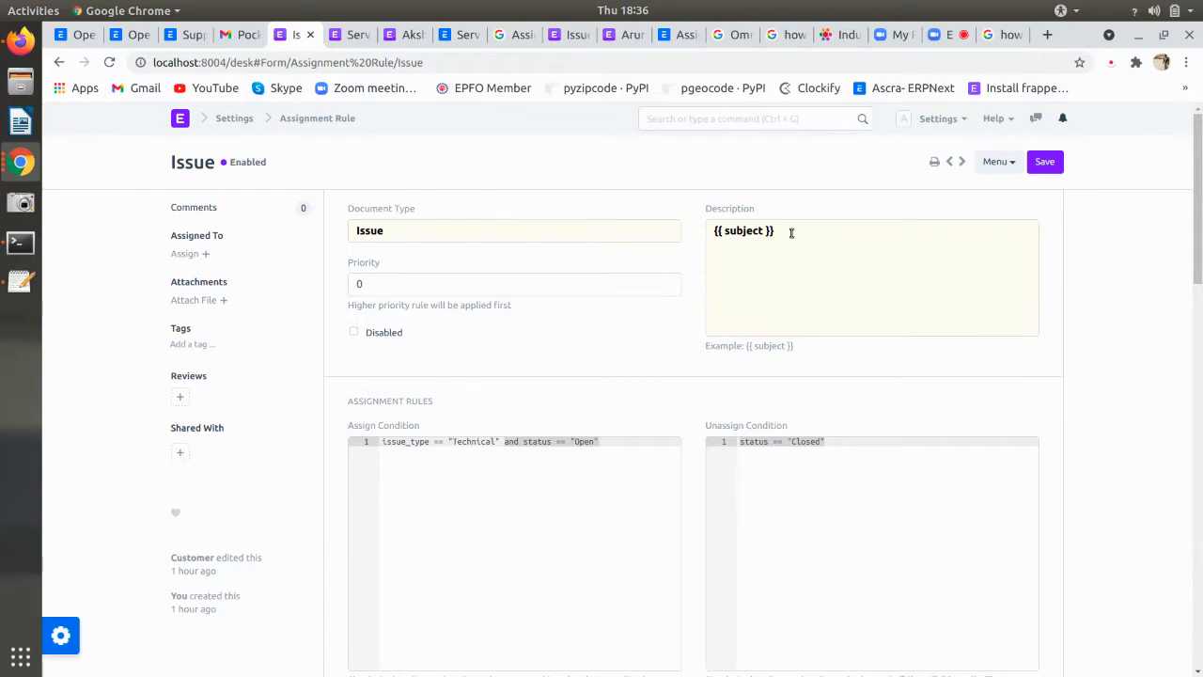
left_click_drag(792, 233, 713, 231)
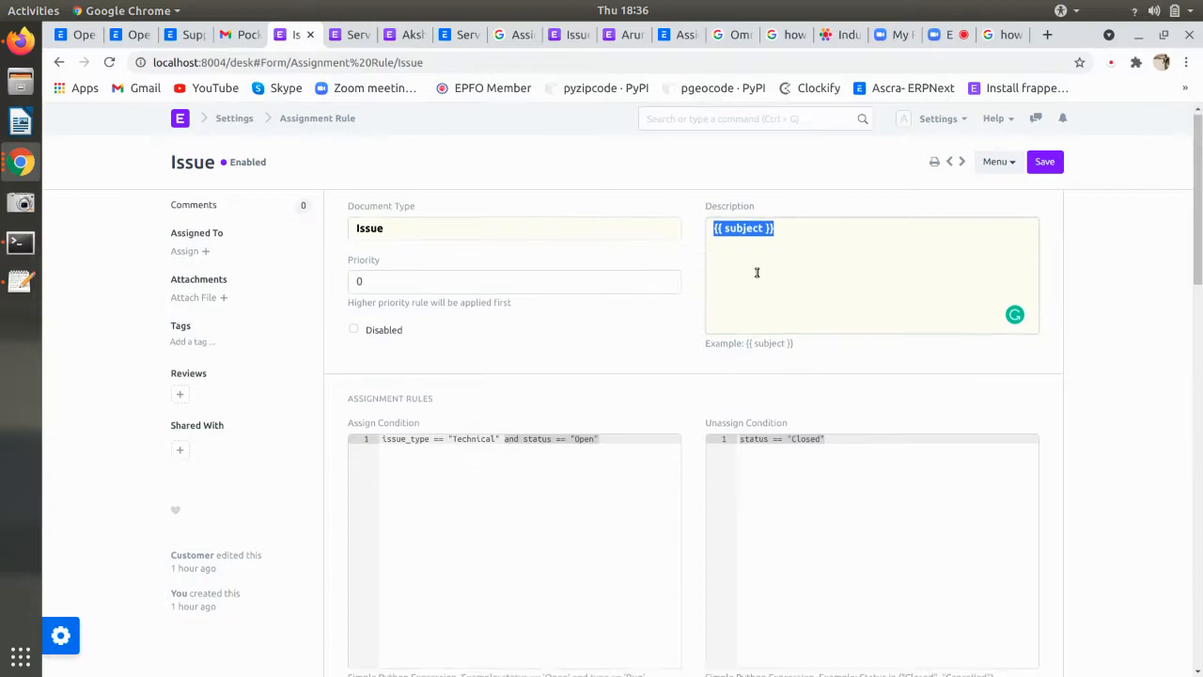
- Confirm the assignment rule type stays Round Robin
scroll(757, 272, "down", 6)
scroll(757, 273, "down", 5)
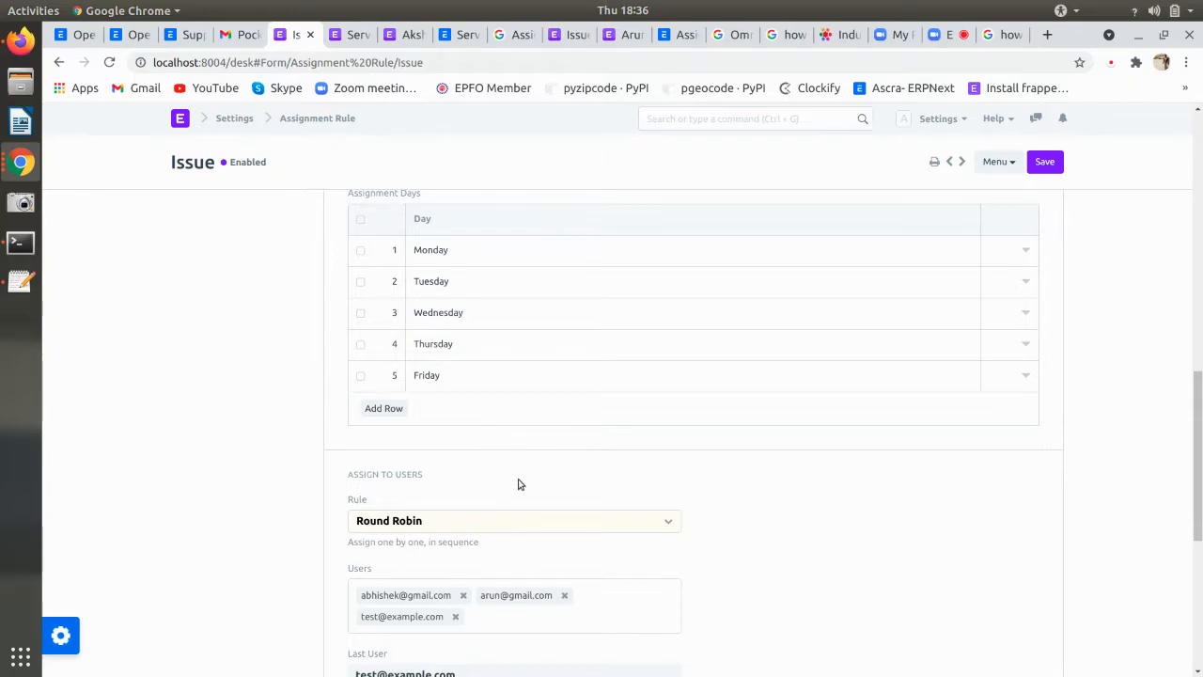
left_click(524, 520)
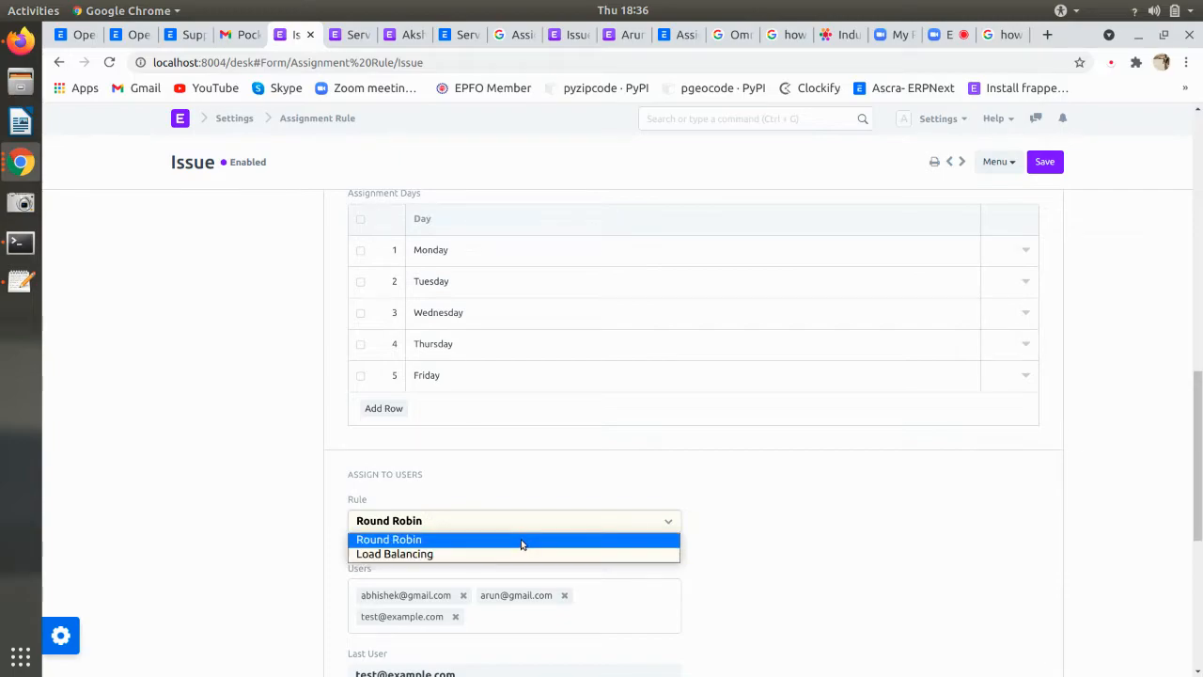
left_click(521, 539)
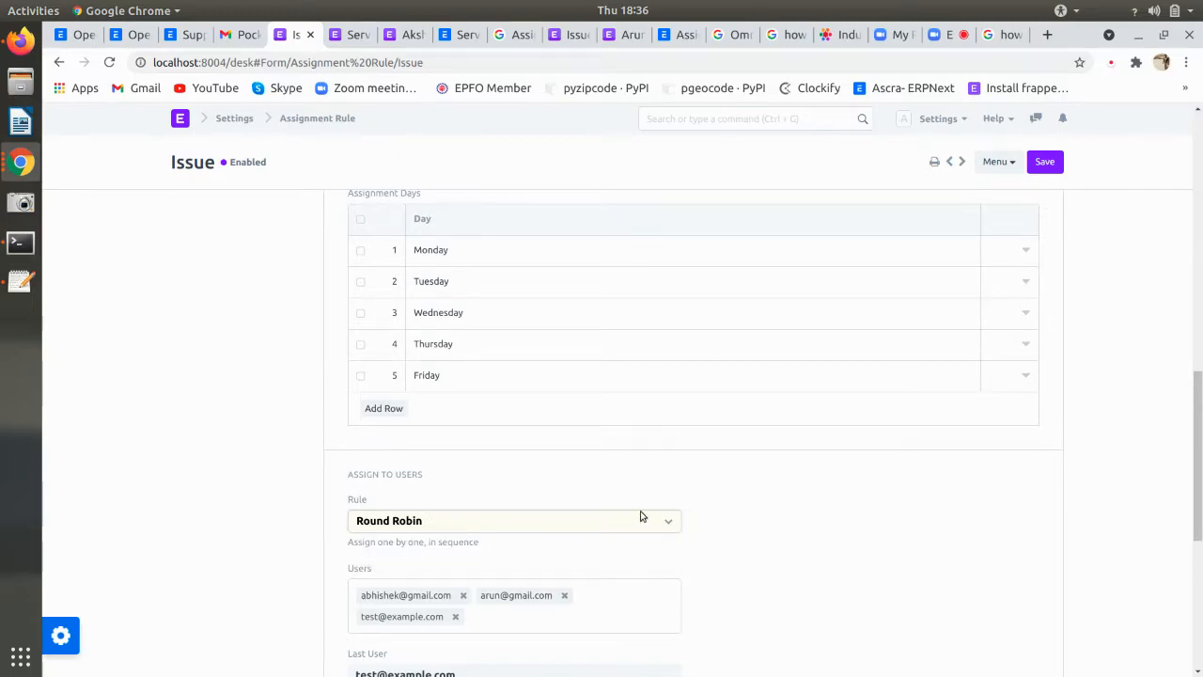
scroll(779, 516, "down", 1)
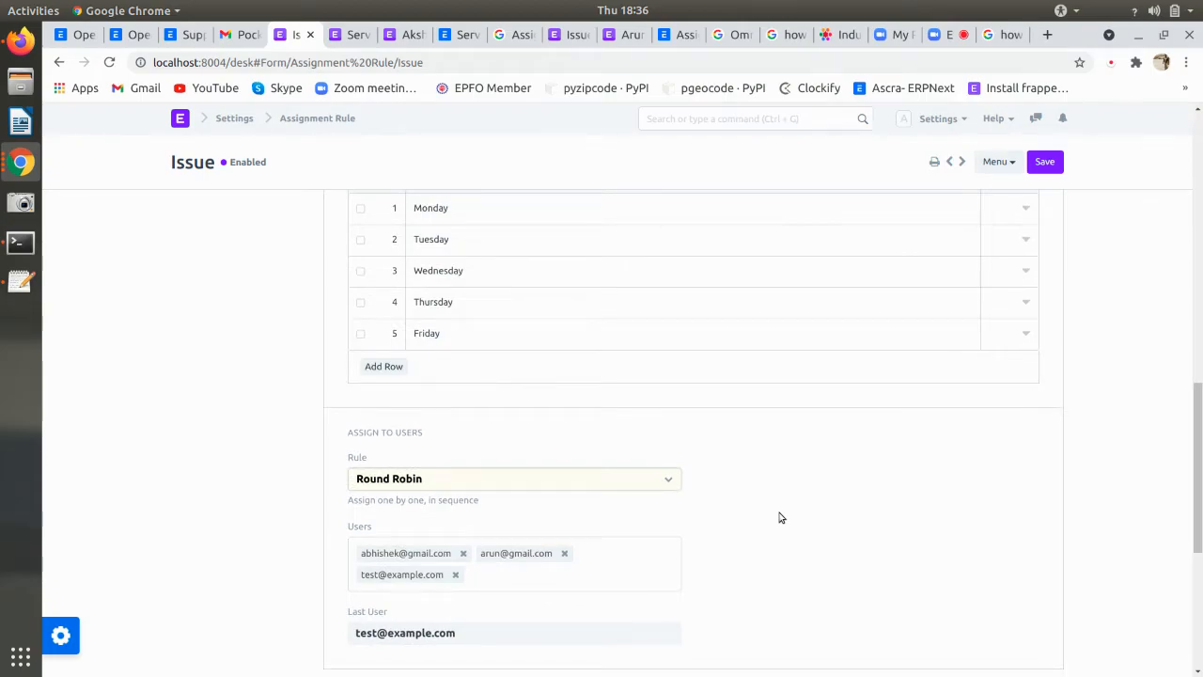
scroll(780, 516, "down", 2)
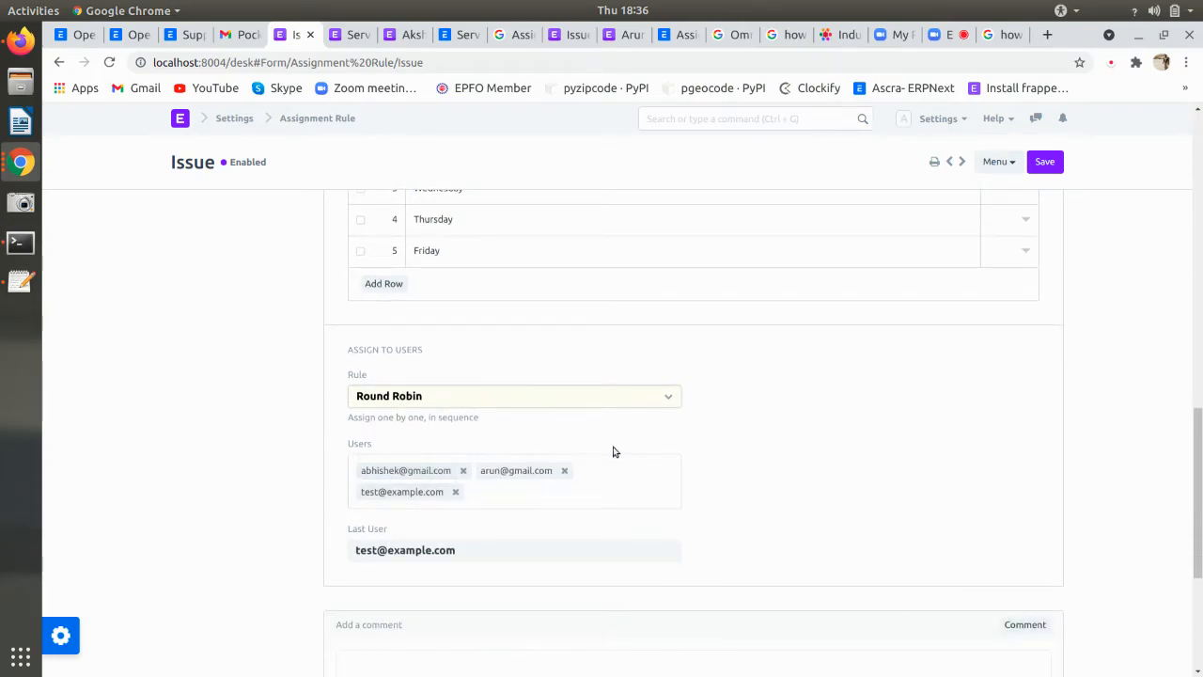
scroll(432, 451, "up", 20)
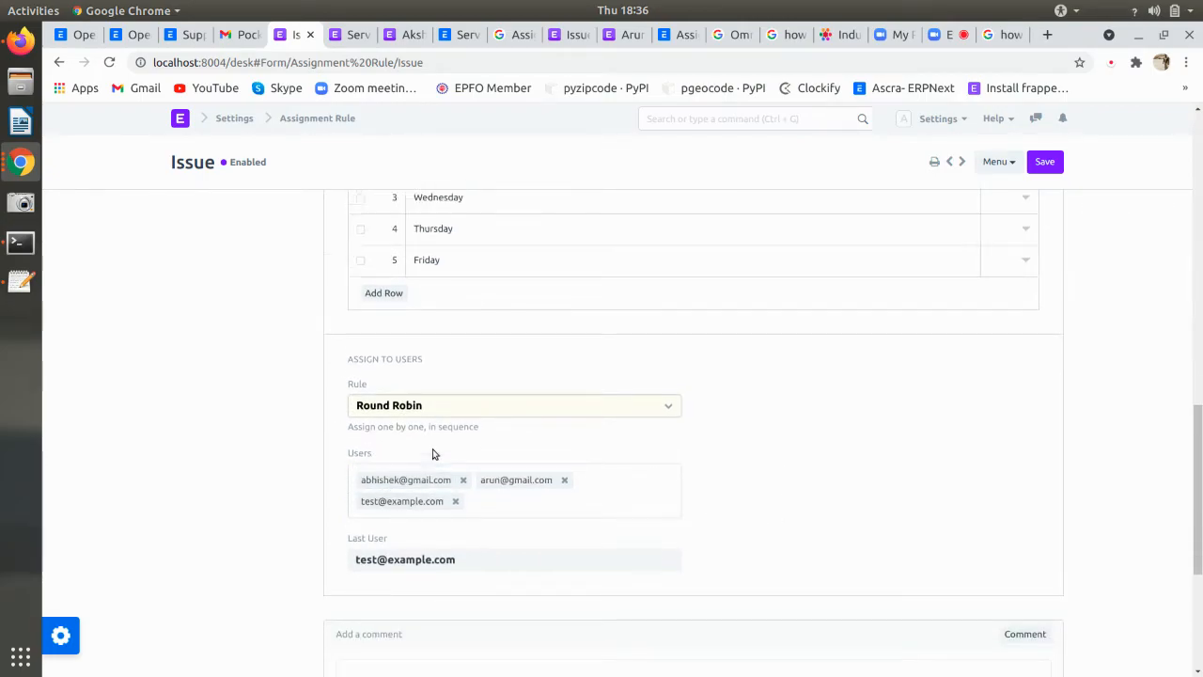
scroll(490, 339, "down", 4)
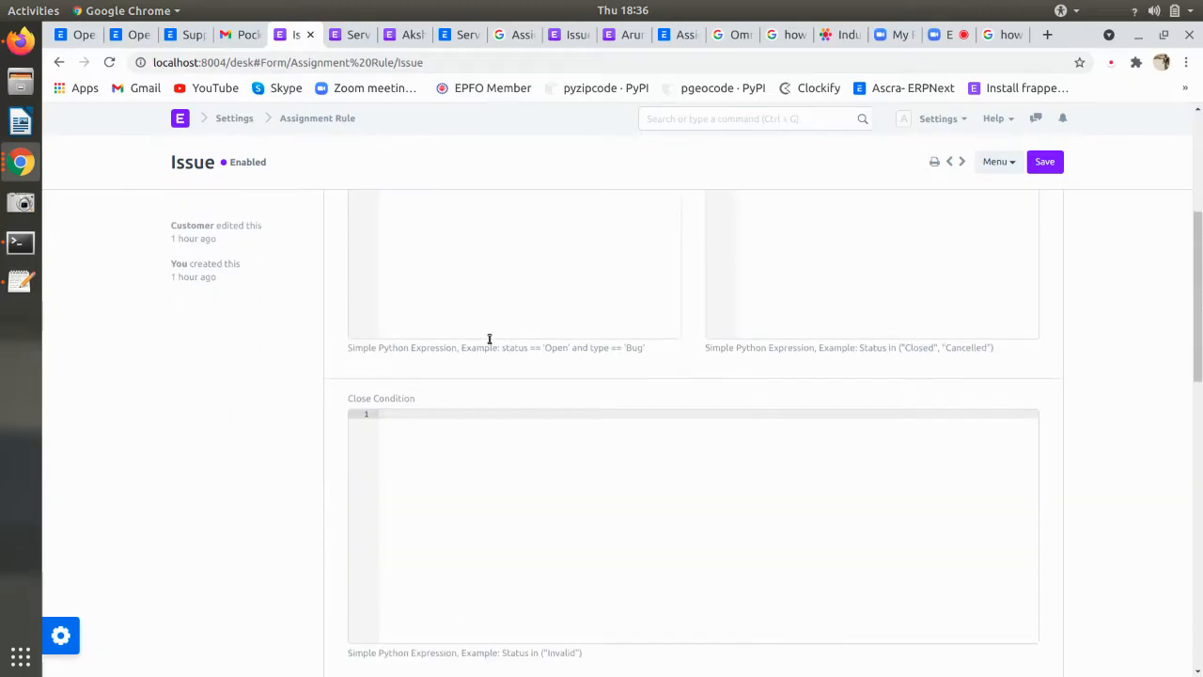
scroll(489, 340, "up", 6)
- Recheck the Technical condition and open the last-assigned test user's record with its roles
double_click(458, 401)
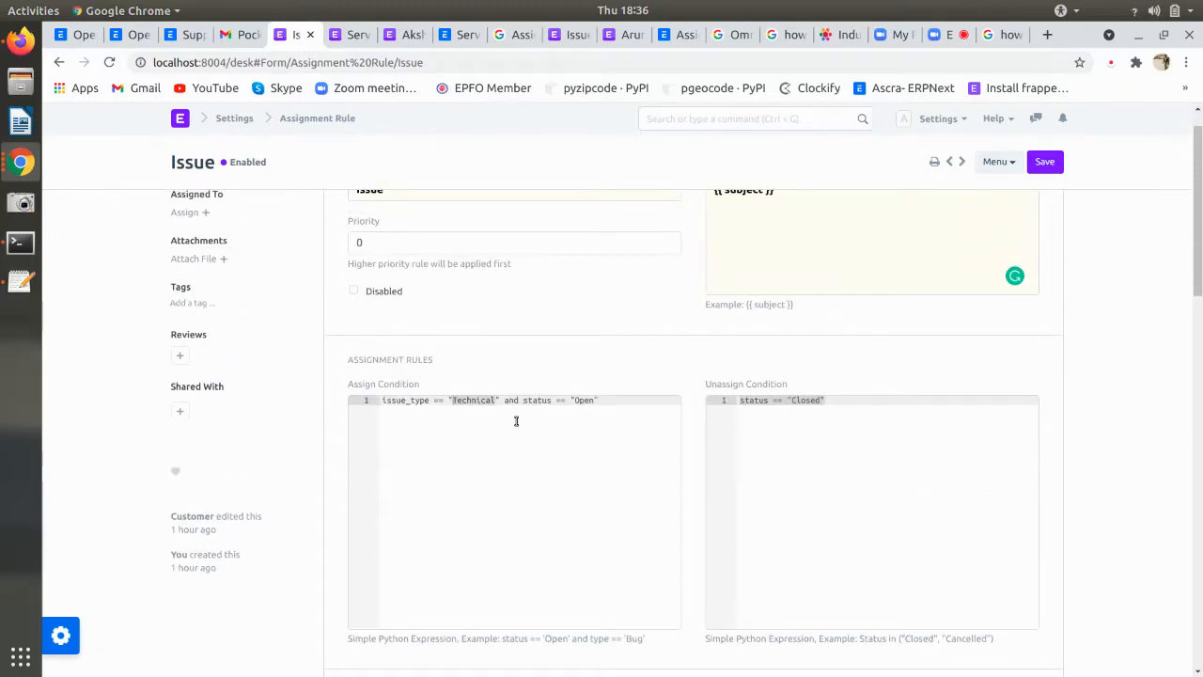
scroll(516, 421, "down", 3)
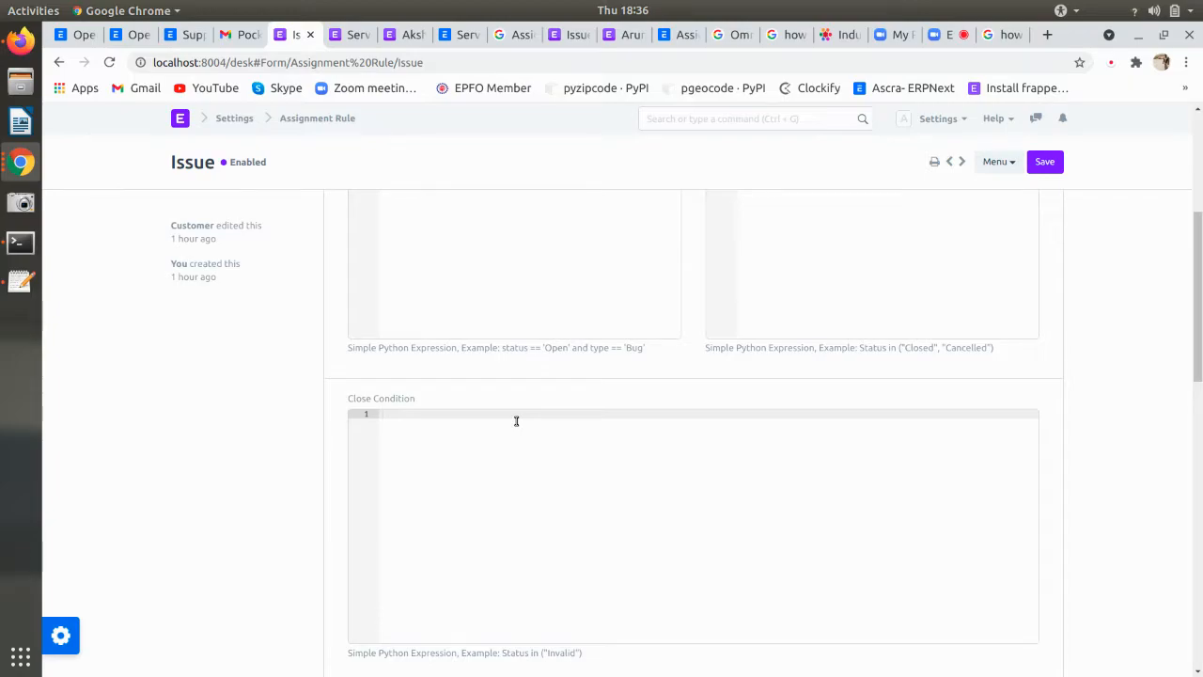
scroll(516, 421, "up", 2)
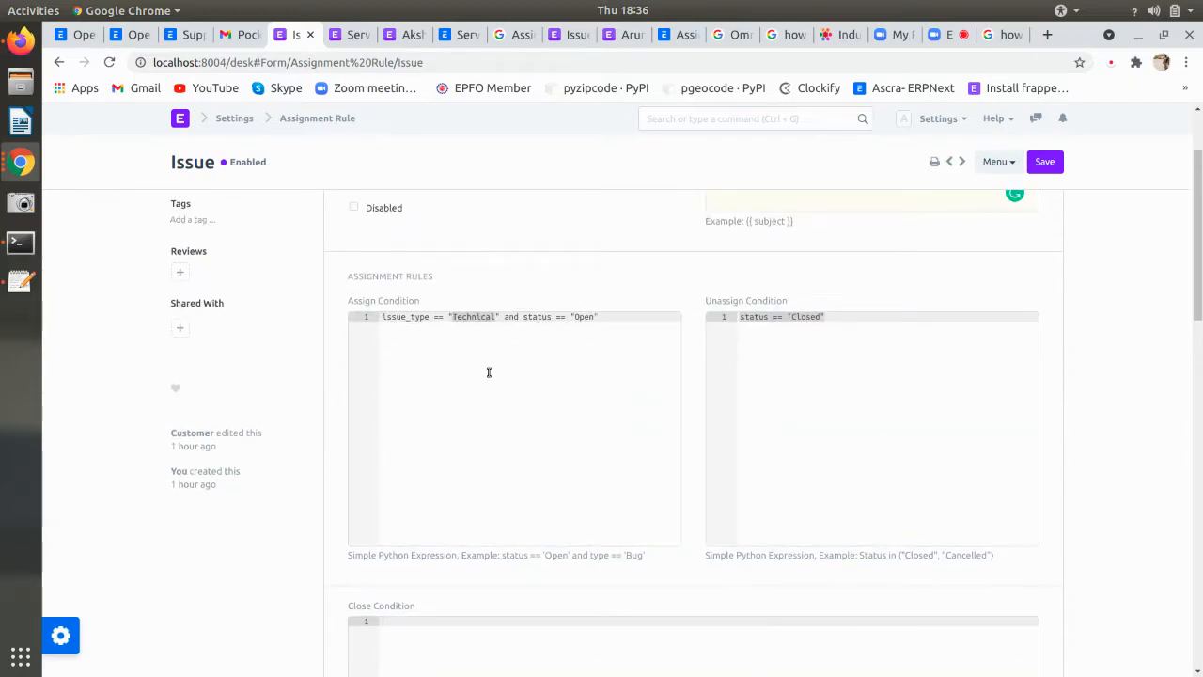
scroll(476, 322, "down", 10)
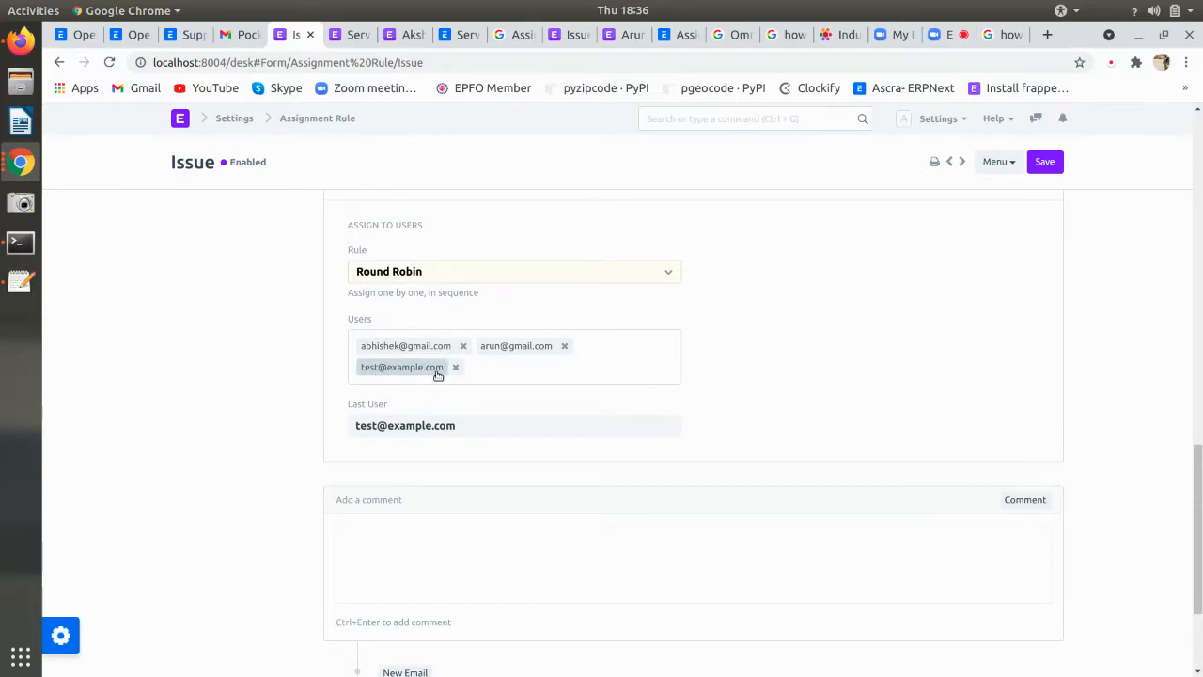
scroll(435, 385, "up", 1)
scroll(423, 410, "up", 1)
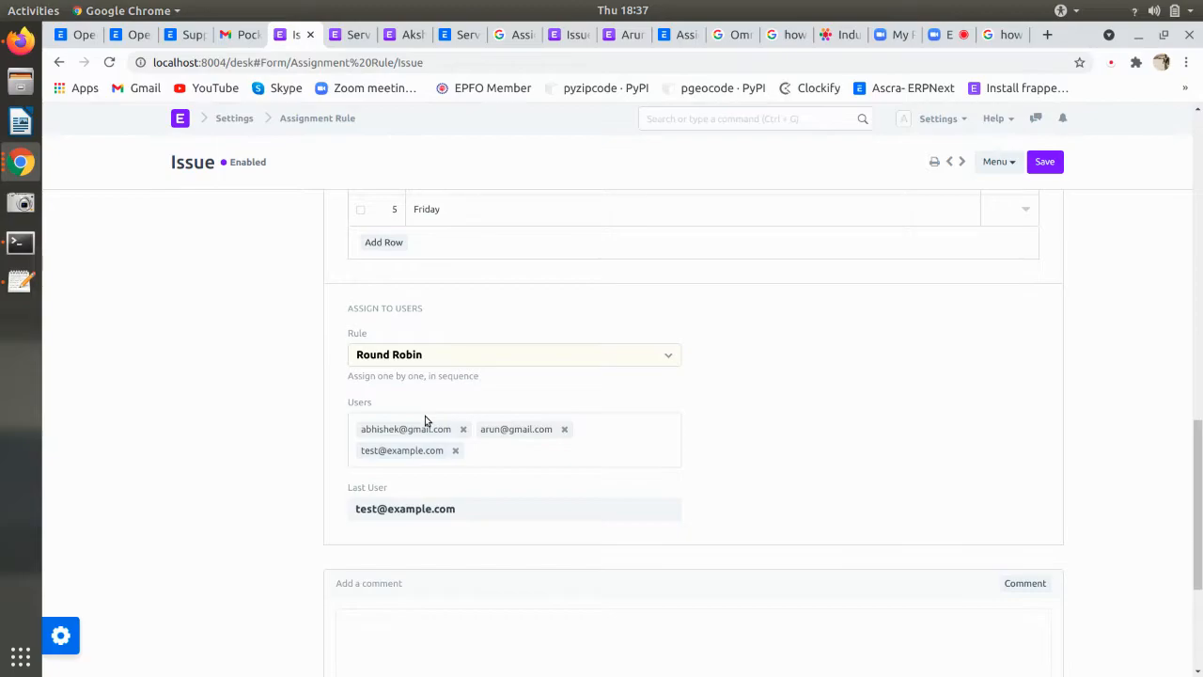
scroll(424, 420, "up", 1)
left_click(411, 38)
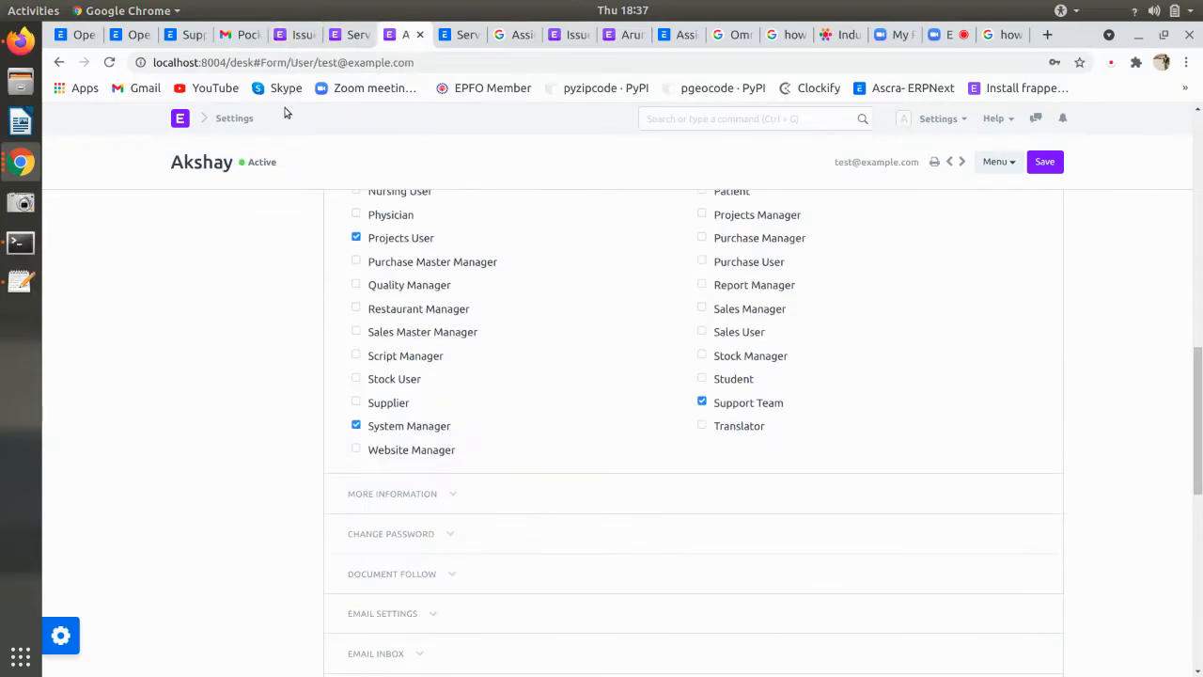
- Leave the user record, glance at the assignment rule and service levels, then bring up Firefox's open Issue list
left_click(59, 63)
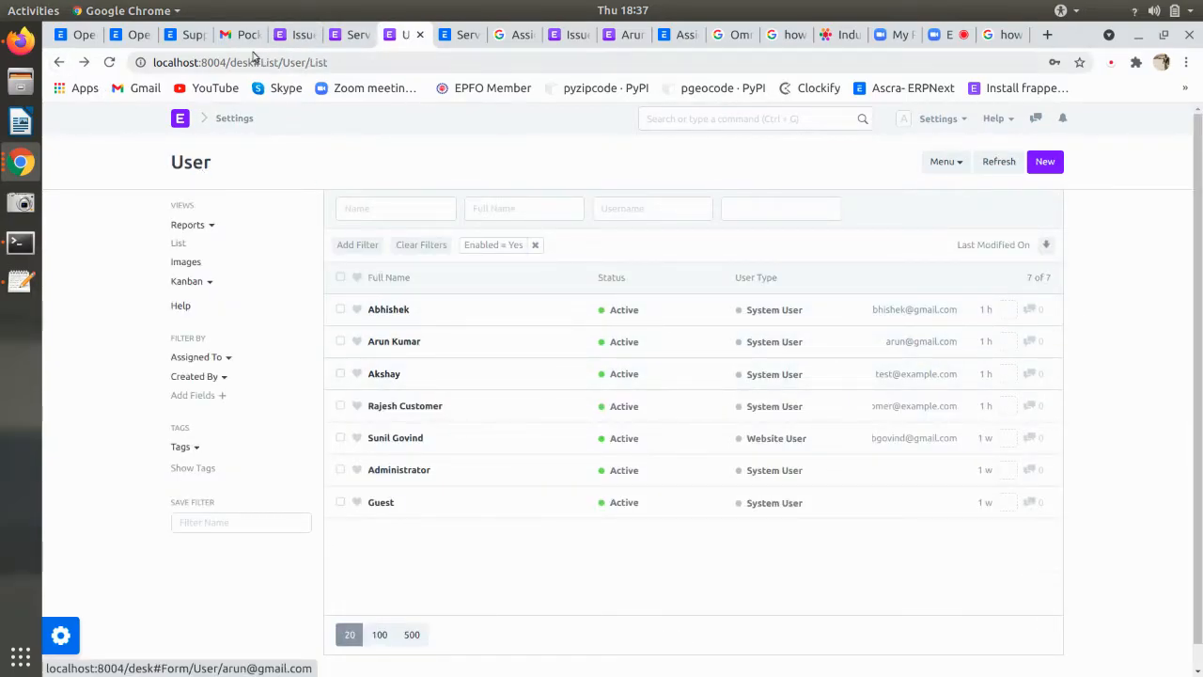
left_click(292, 35)
scroll(443, 393, "up", 8)
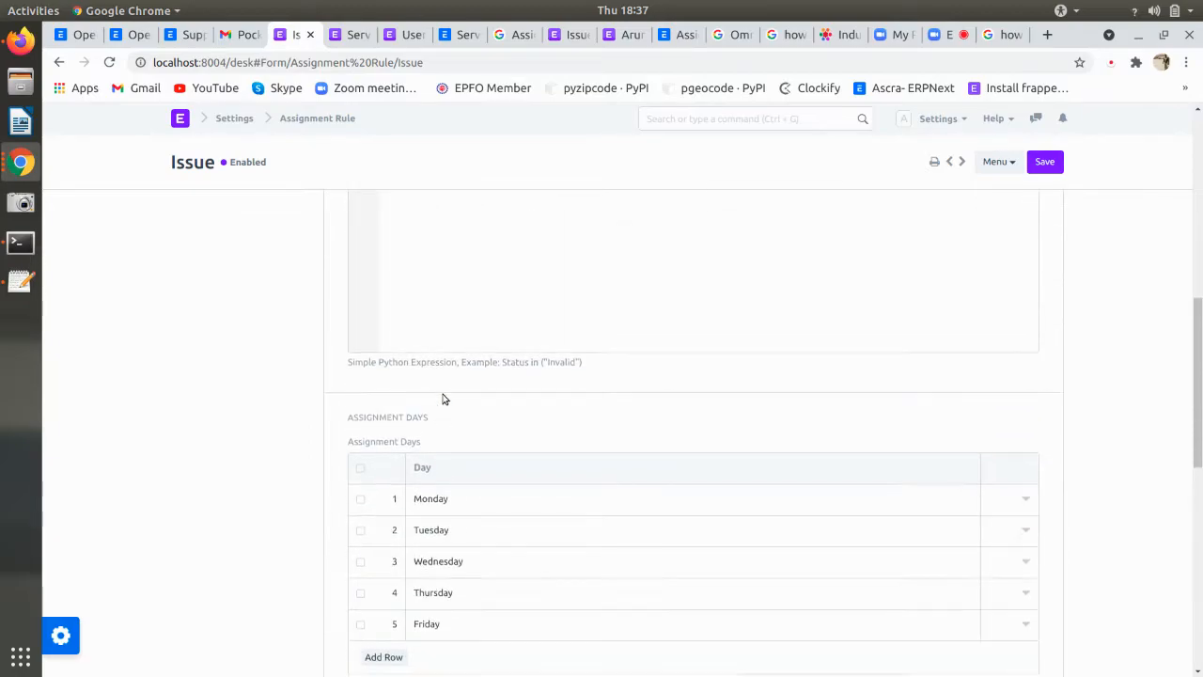
scroll(444, 396, "up", 6)
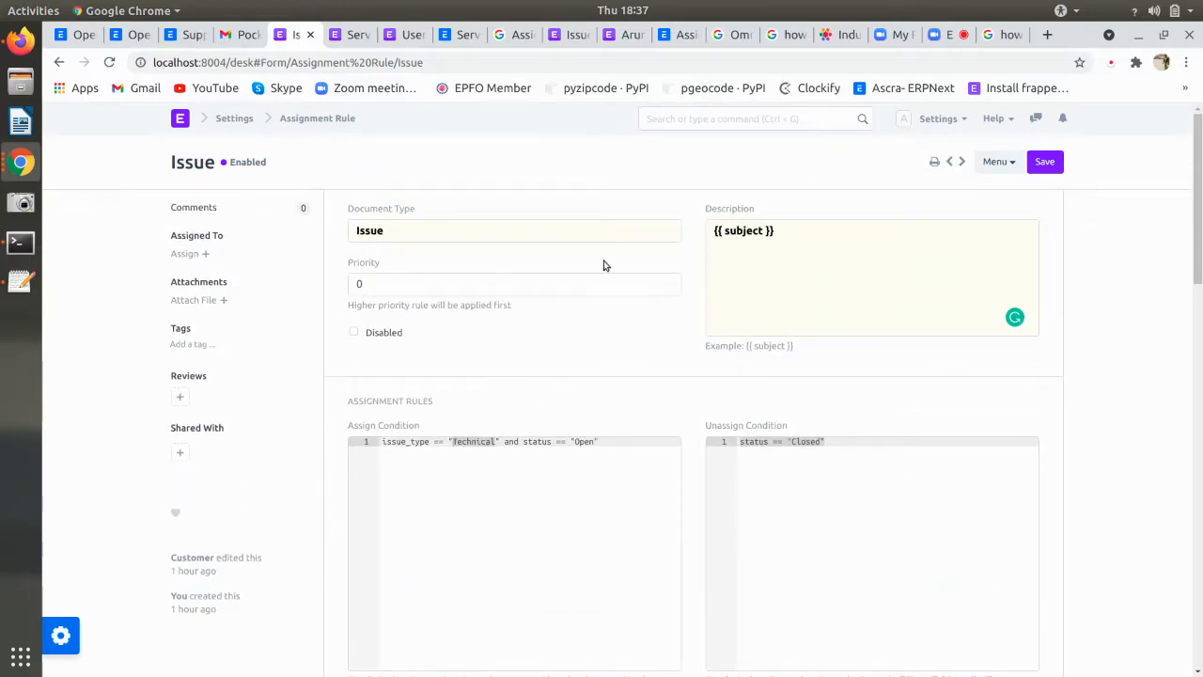
scroll(835, 467, "down", 5)
scroll(965, 295, "up", 3)
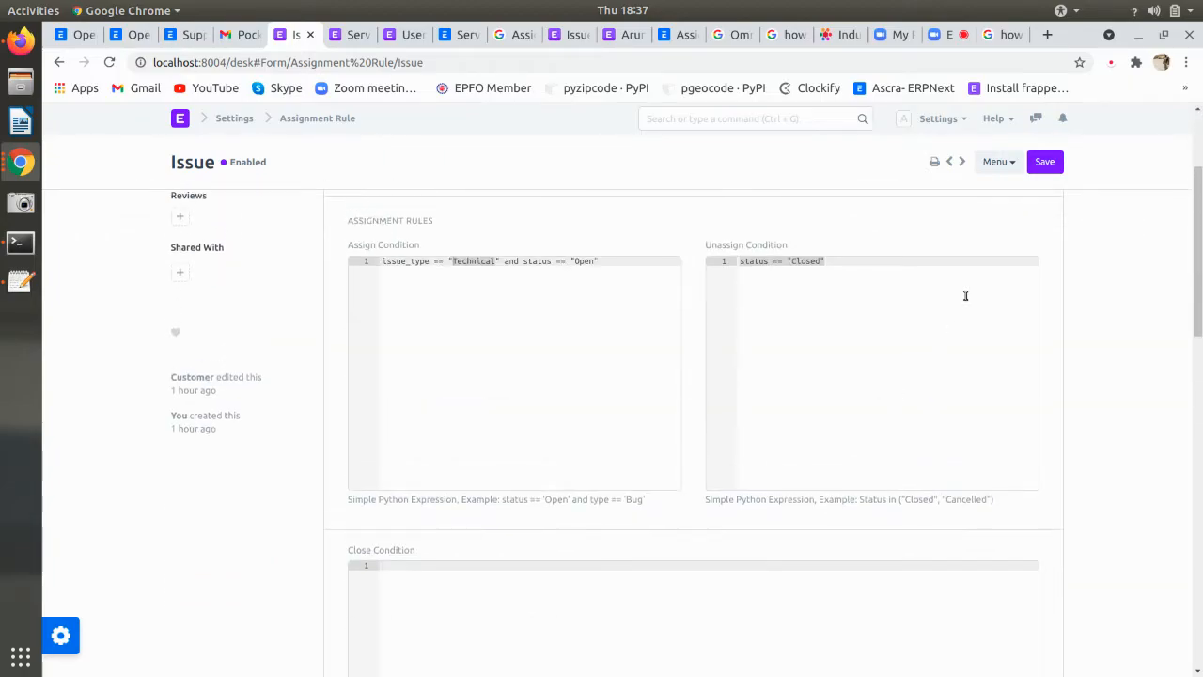
scroll(965, 296, "up", 2)
left_click(346, 36)
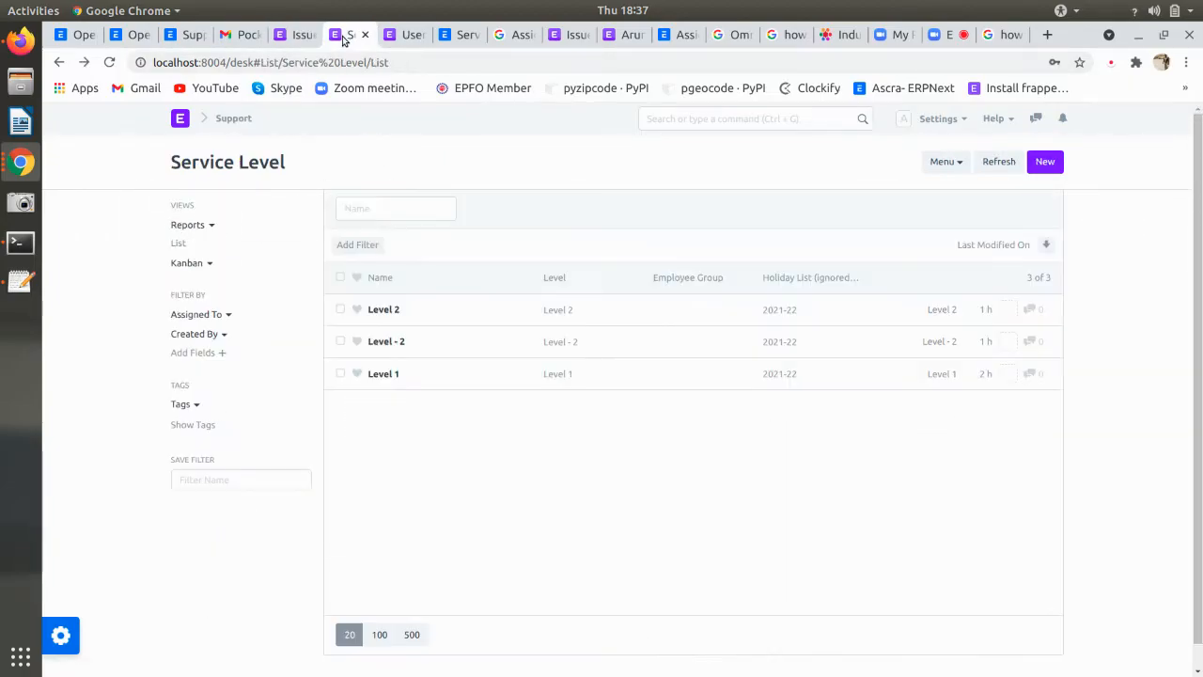
left_click(14, 153)
left_click(21, 41)
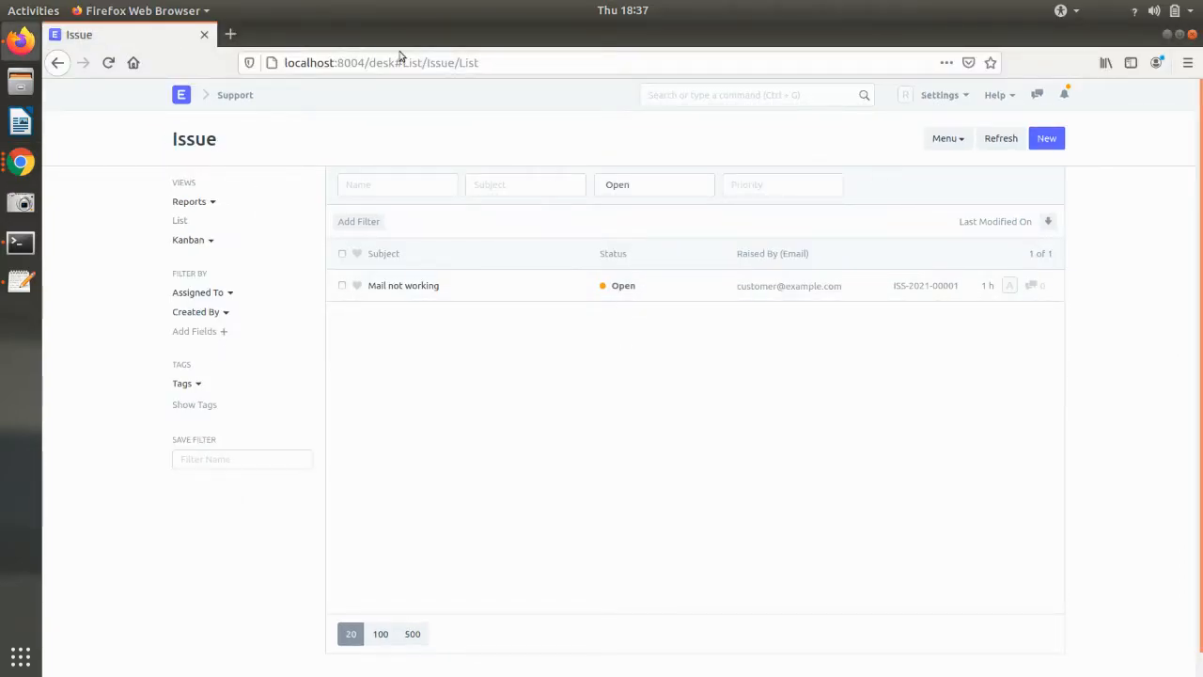
- Discard a new issue draft, open Mail not working and dismiss its Support Settings permission error
left_click(1047, 138)
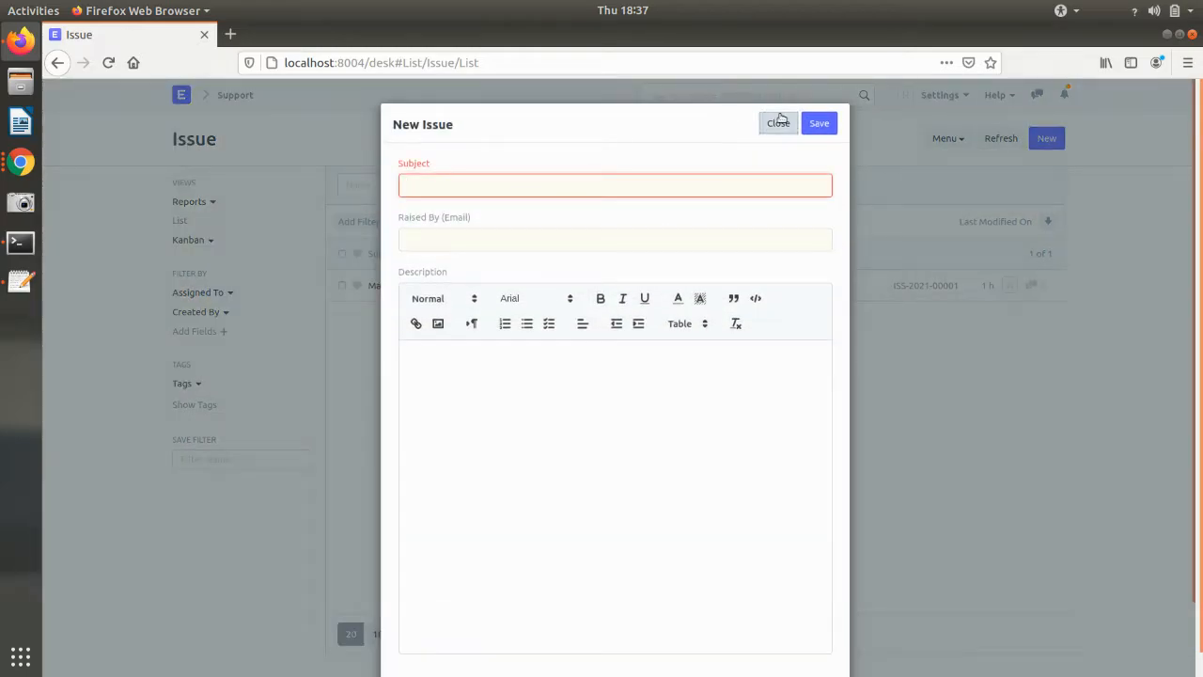
left_click(777, 121)
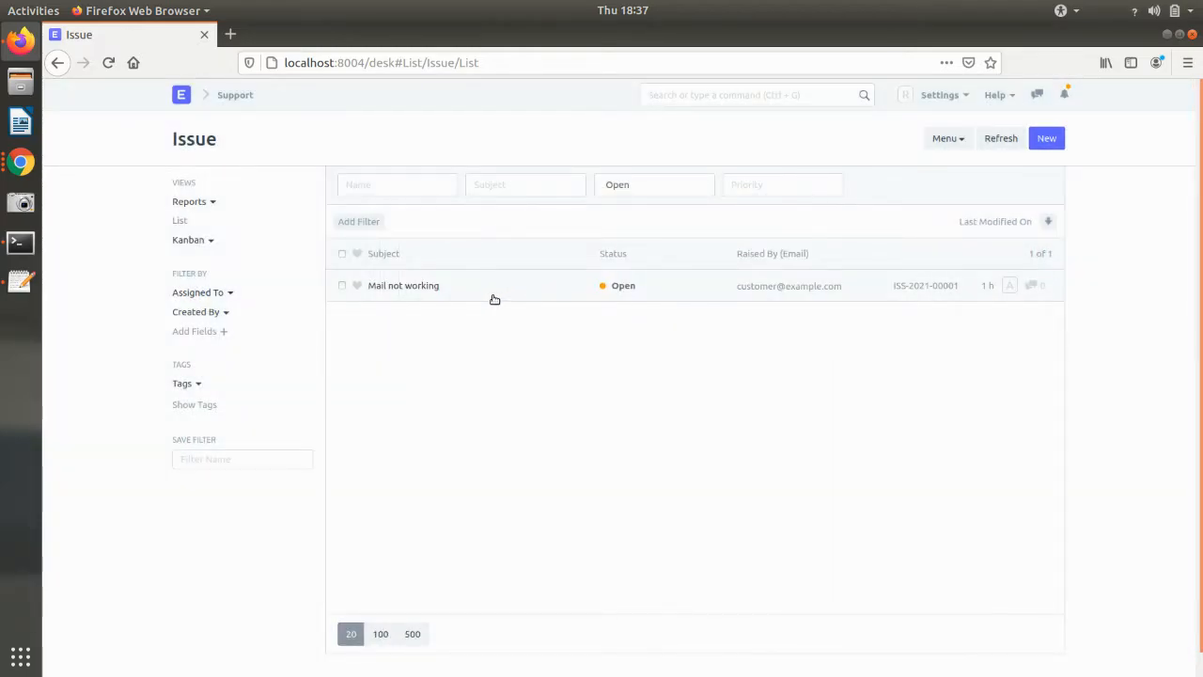
left_click(495, 297)
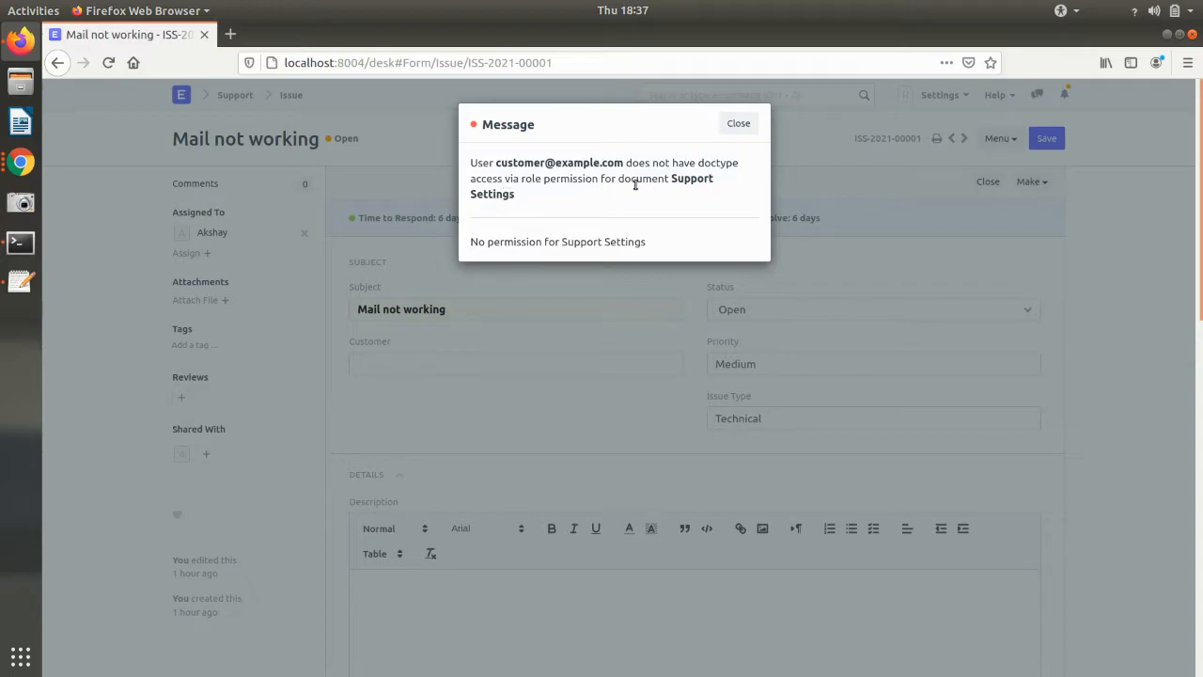
left_click(740, 126)
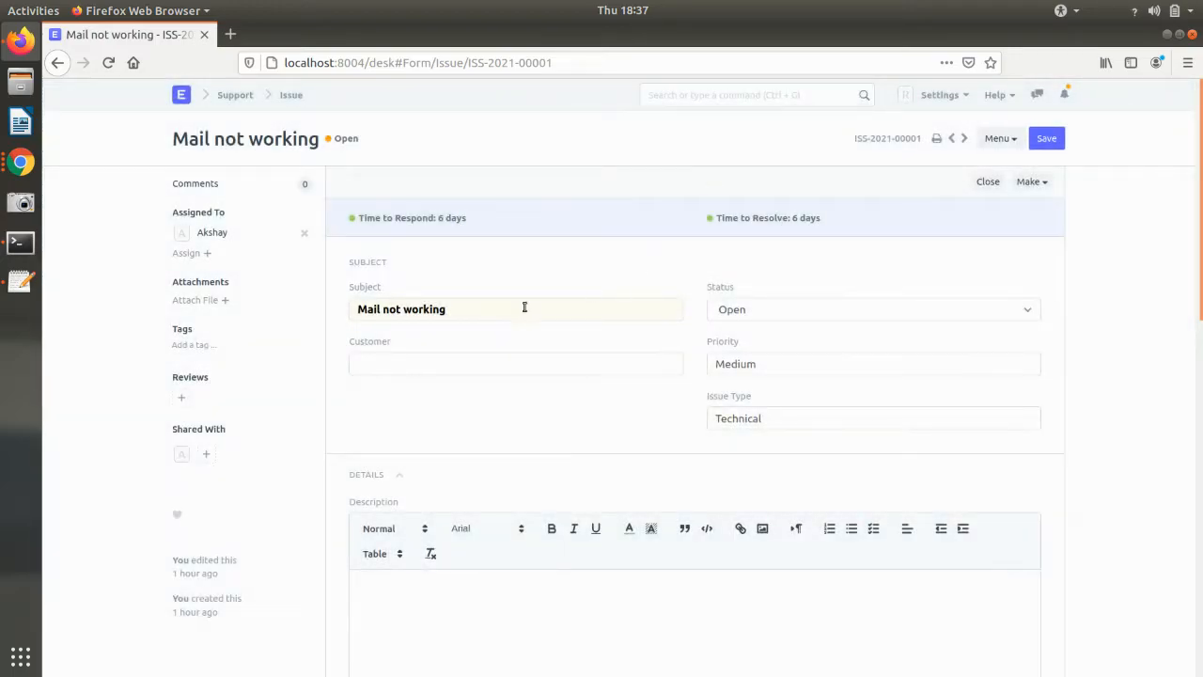
key("alt+Tab")
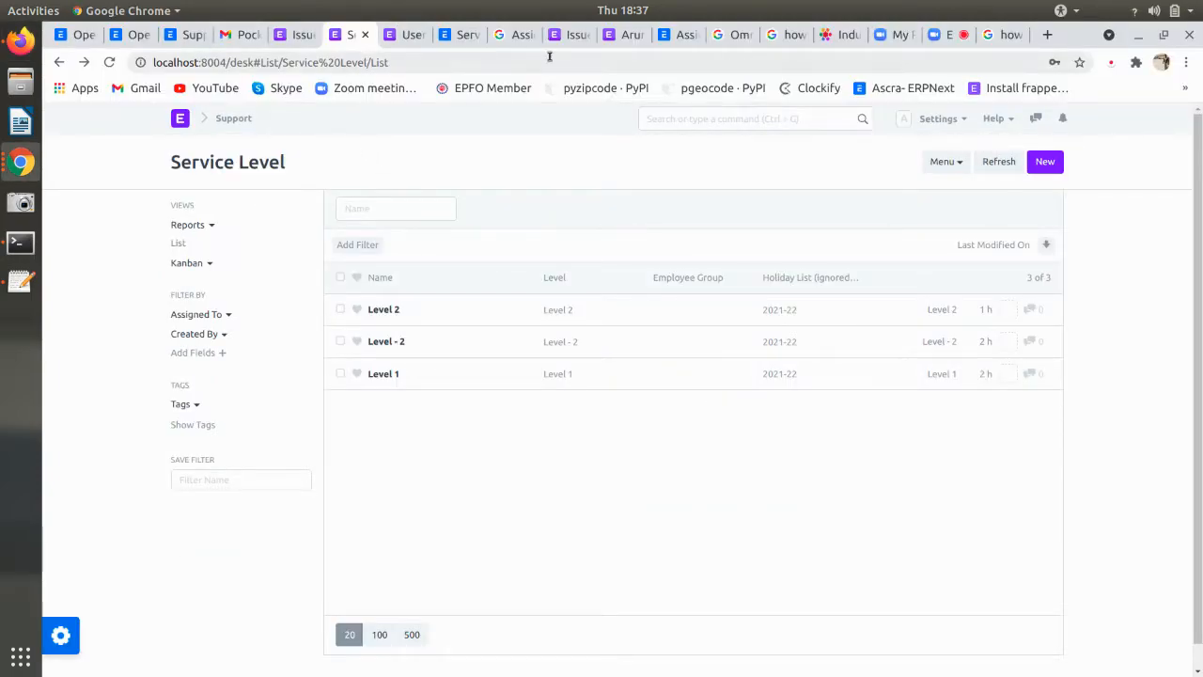
- Open the Role Permissions Manager via the 'role' search and select Support Settings
left_click(405, 37)
left_click(740, 118)
type("role")
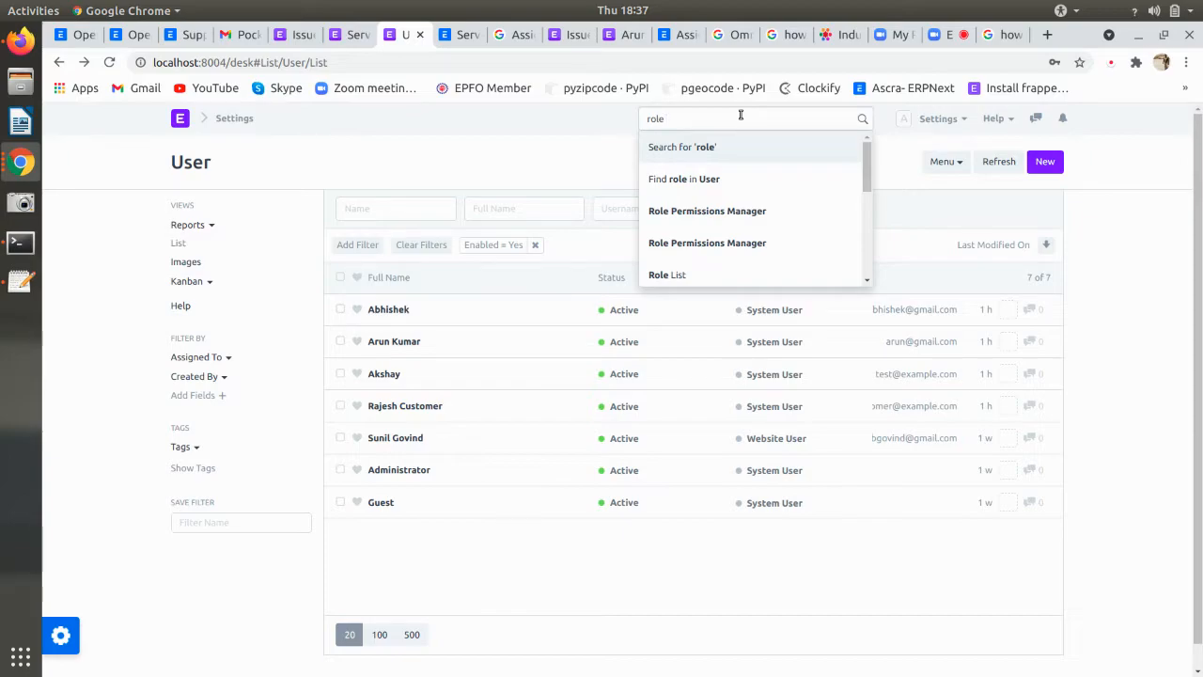
left_click(725, 214)
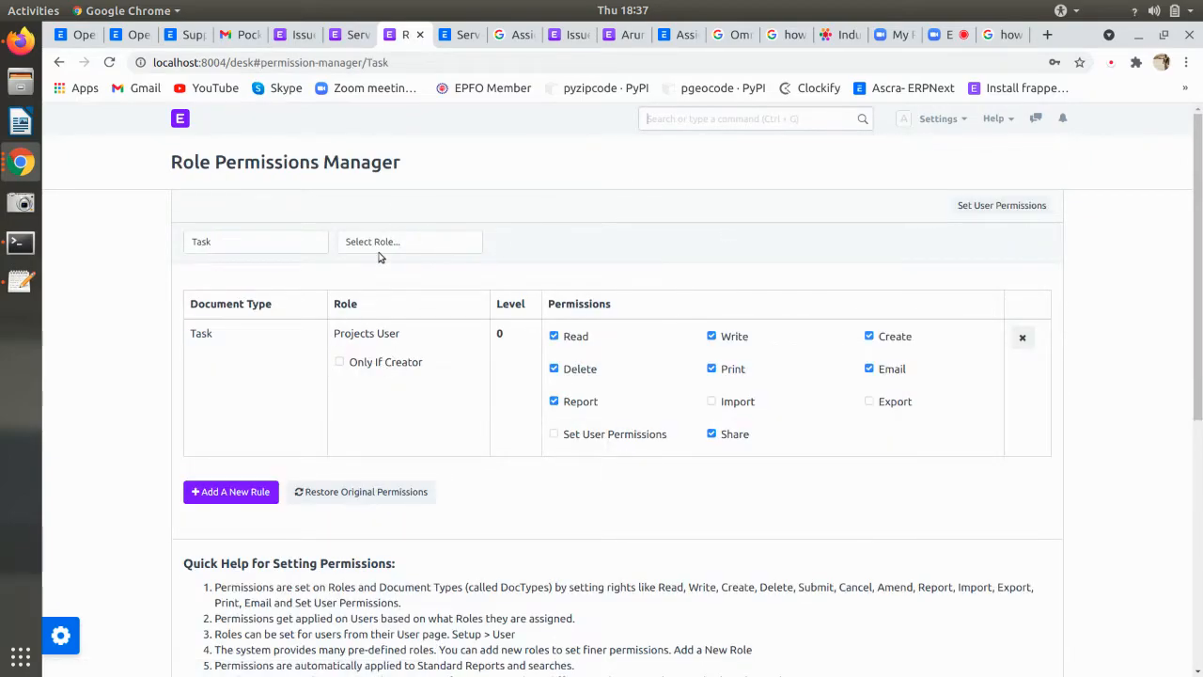
left_click(229, 243)
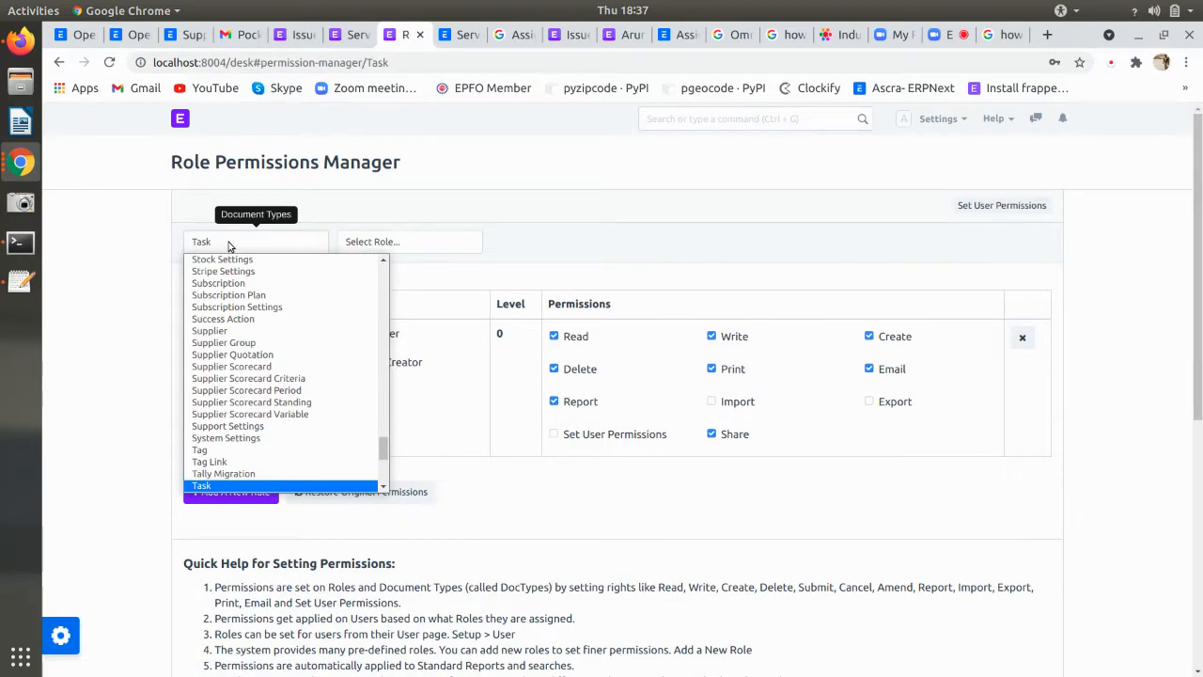
type("sms s")
key("Down")
key("Down")
key("Down")
key("Down")
key("Down")
key("Down")
key("Down")
key("Down")
key("Down")
key("Down")
key("Down")
key("Down")
key("Down")
key("Down")
key("Down")
key("Down")
key("Down")
key("Down")
key("Down")
key("Down")
key("Down")
key("Down")
key("Down")
key("Down")
scroll(263, 396, "down", 5)
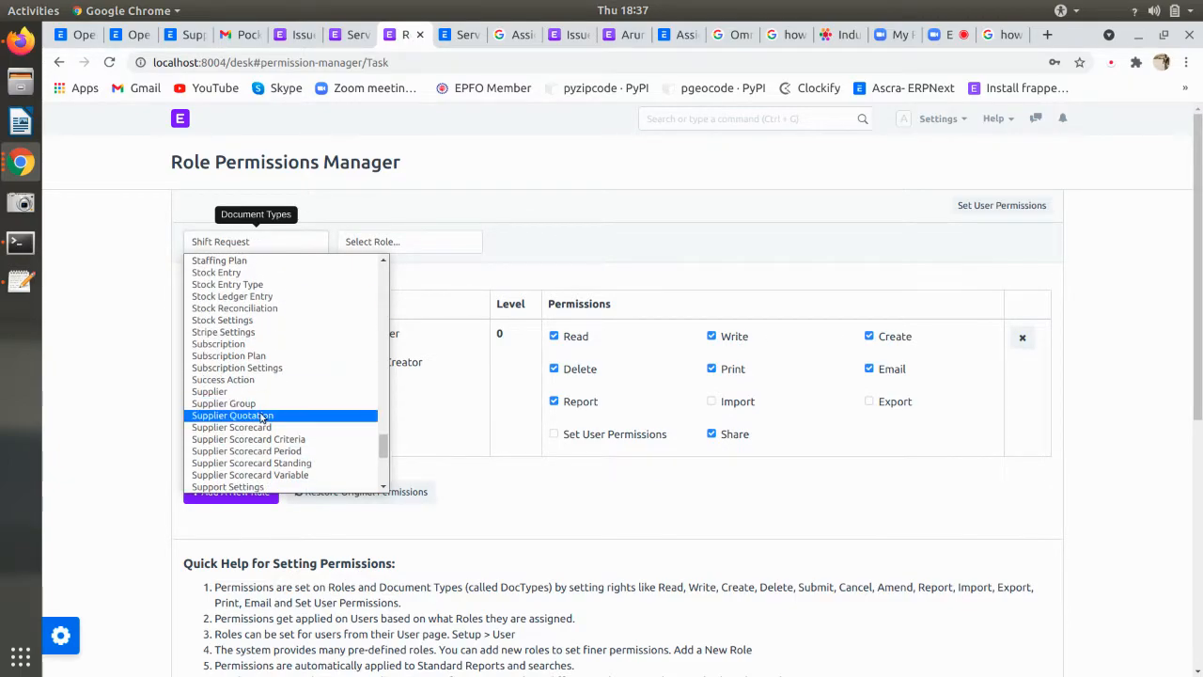
left_click(270, 487)
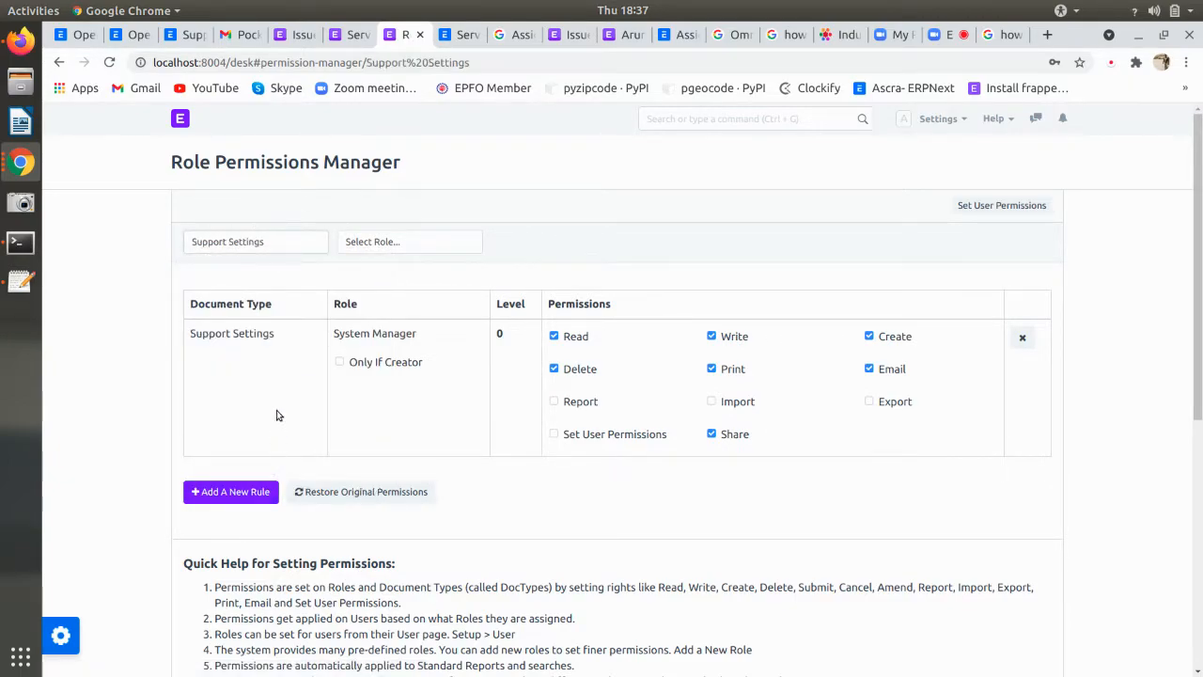
- Add a Support Team permission rule on Support Settings, then return to the Mail not working issue
left_click(269, 495)
left_click(456, 263)
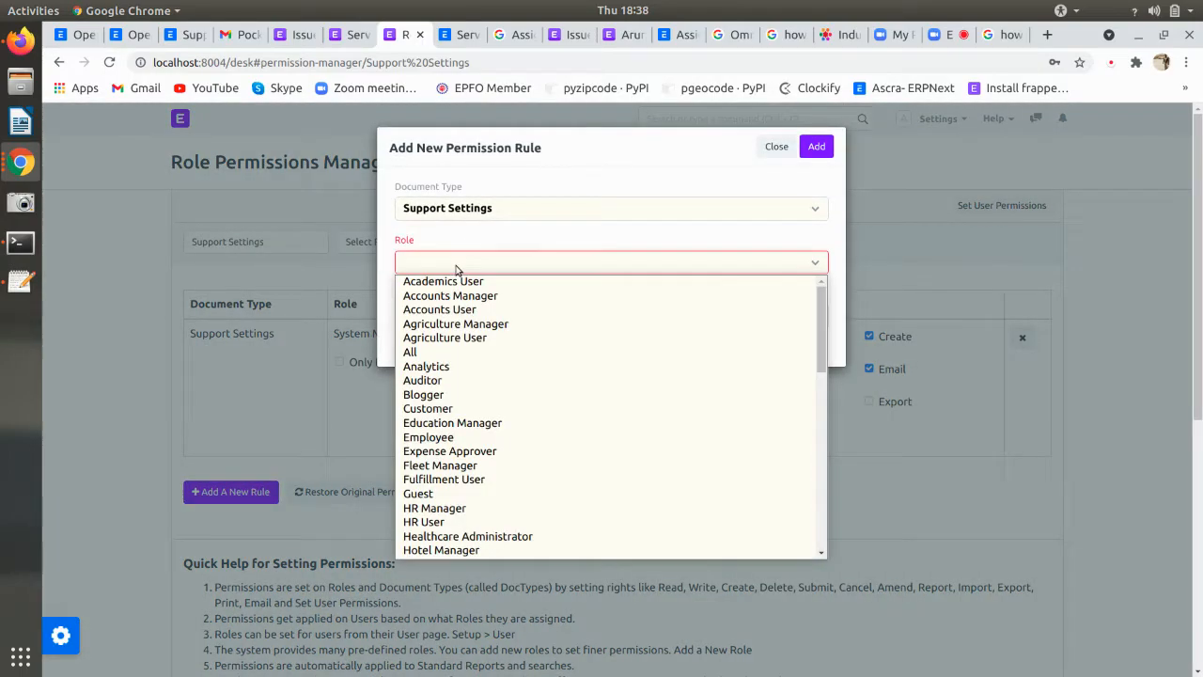
key("s")
key("s")
key("s")
key("s")
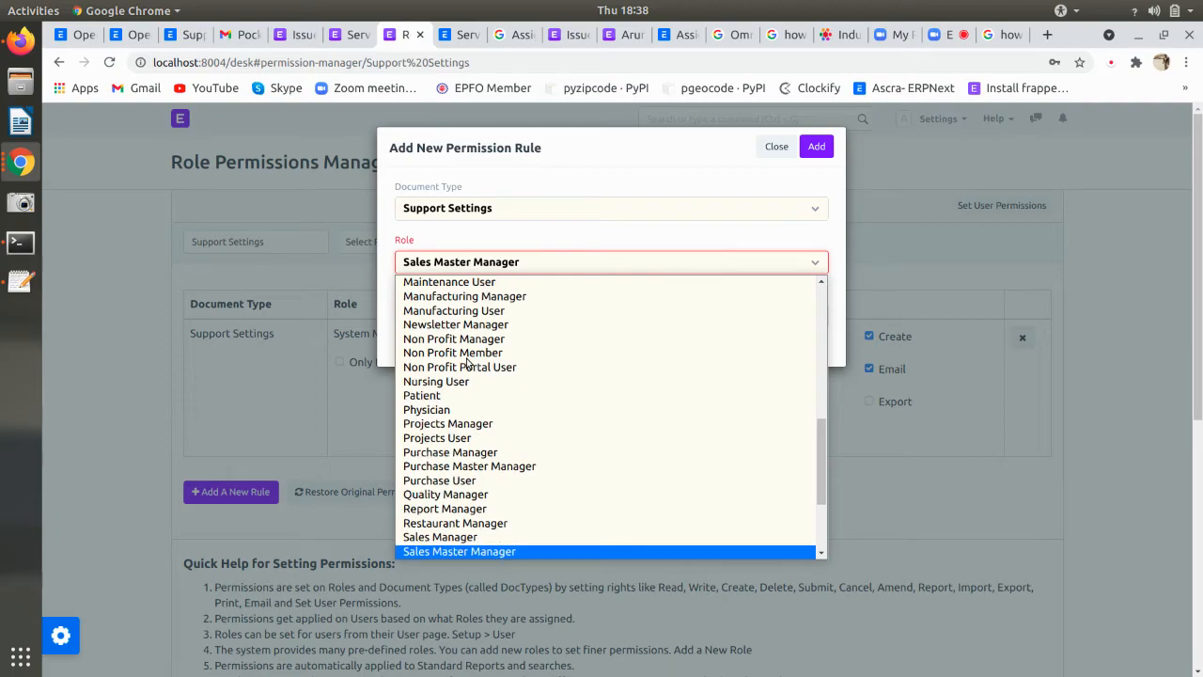
scroll(480, 423, "down", 2)
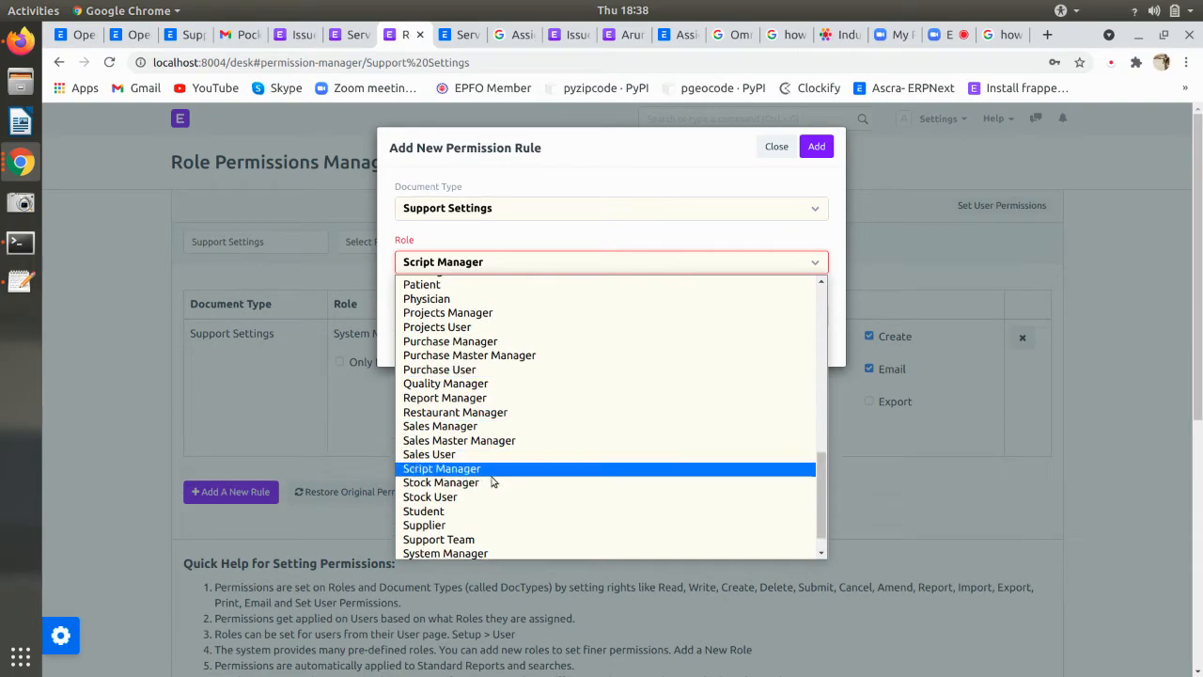
left_click(487, 542)
left_click(814, 148)
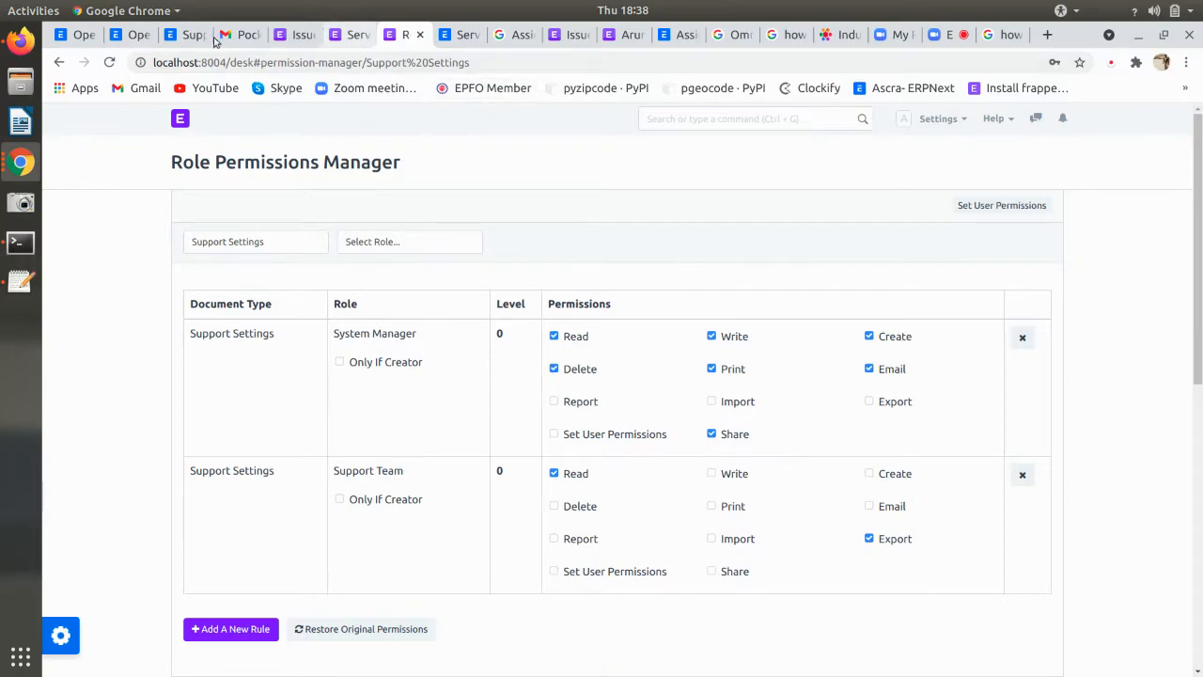
left_click(21, 41)
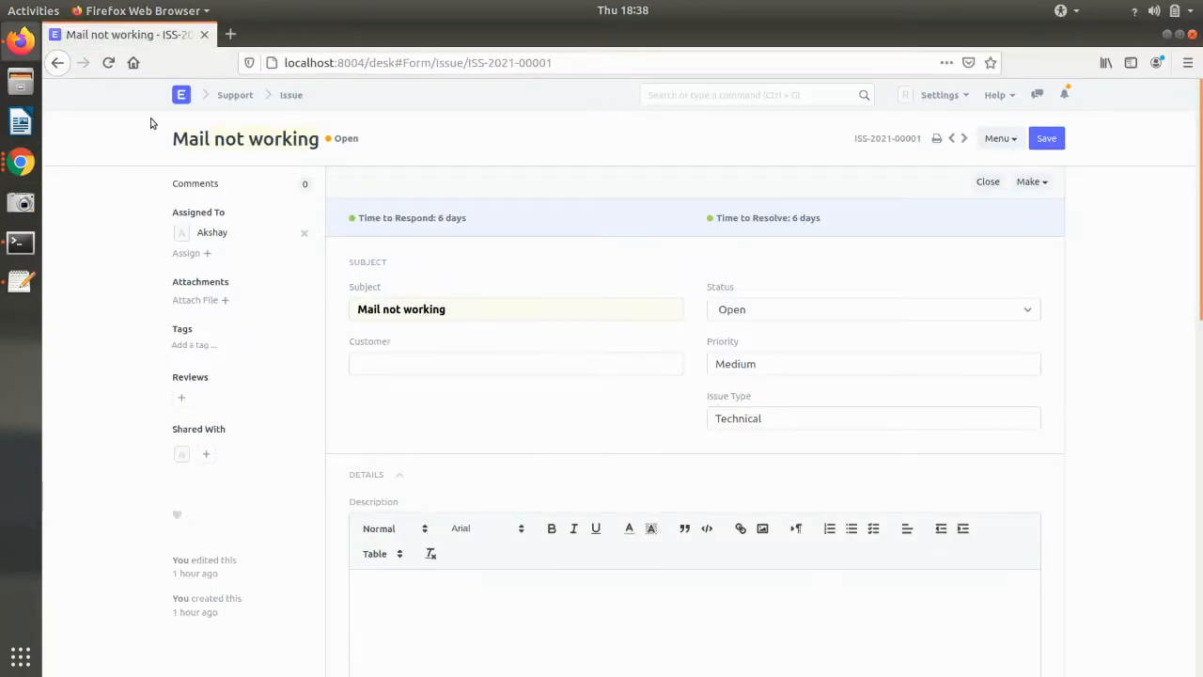
- Hard-reload the issue desk, reopen and leave Mail not working, then start a new issue
left_click(58, 62)
key("ctrl+shift+r")
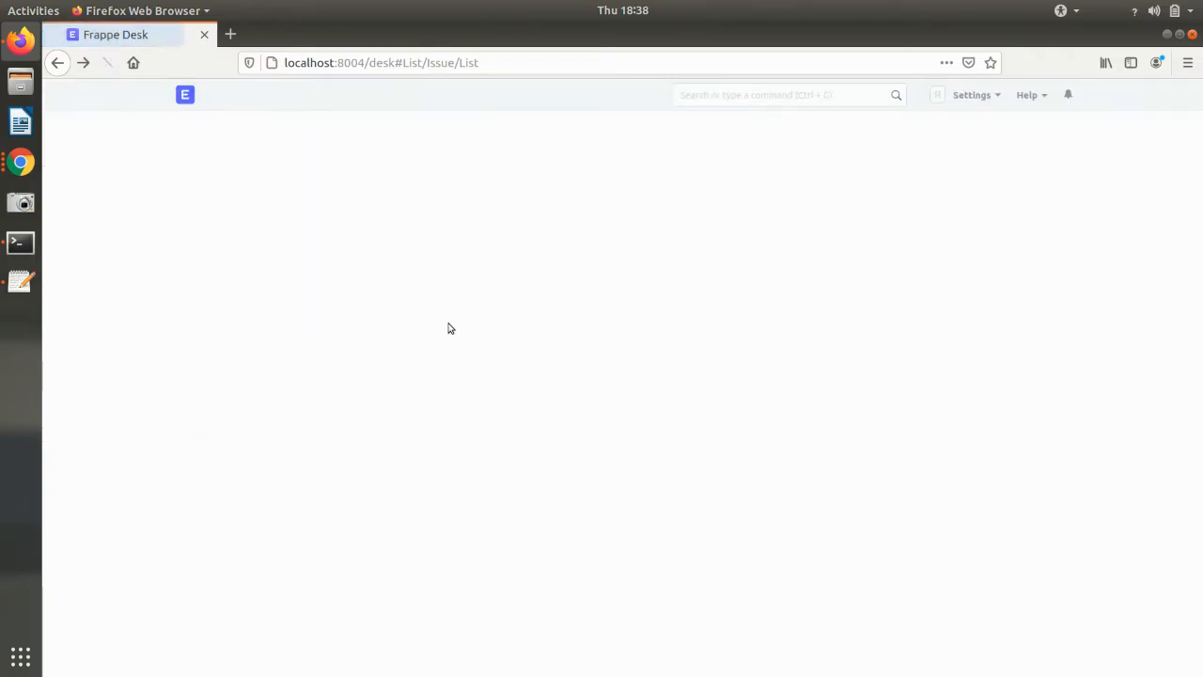
left_click(486, 293)
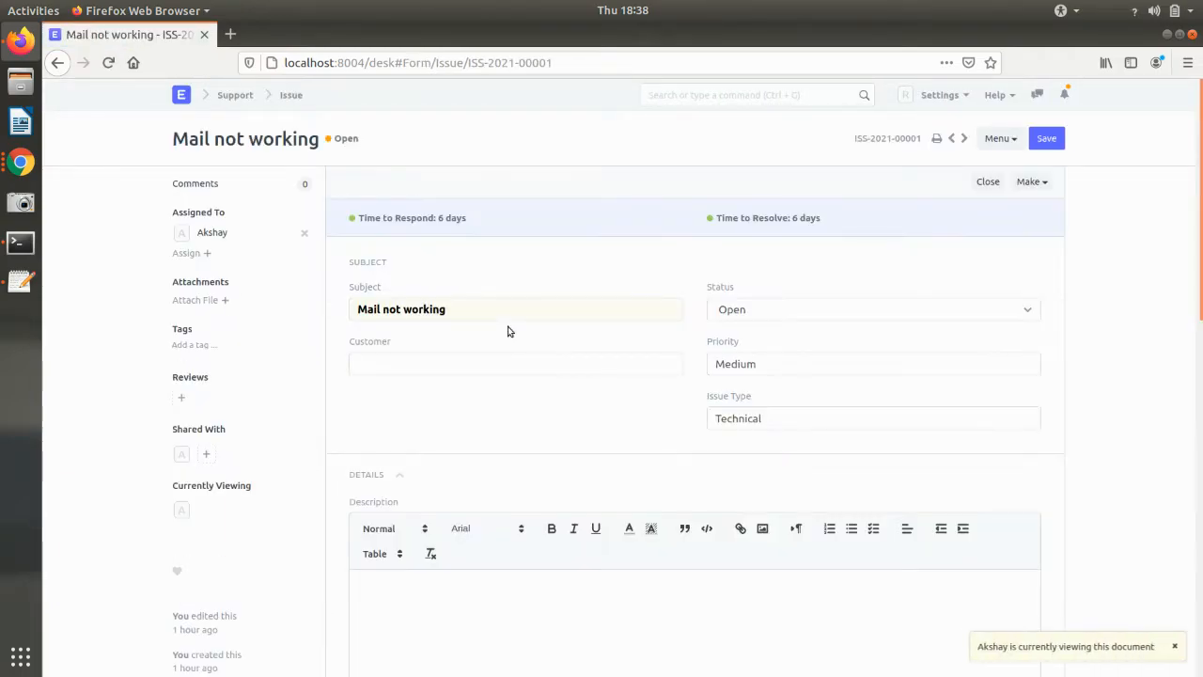
left_click(57, 62)
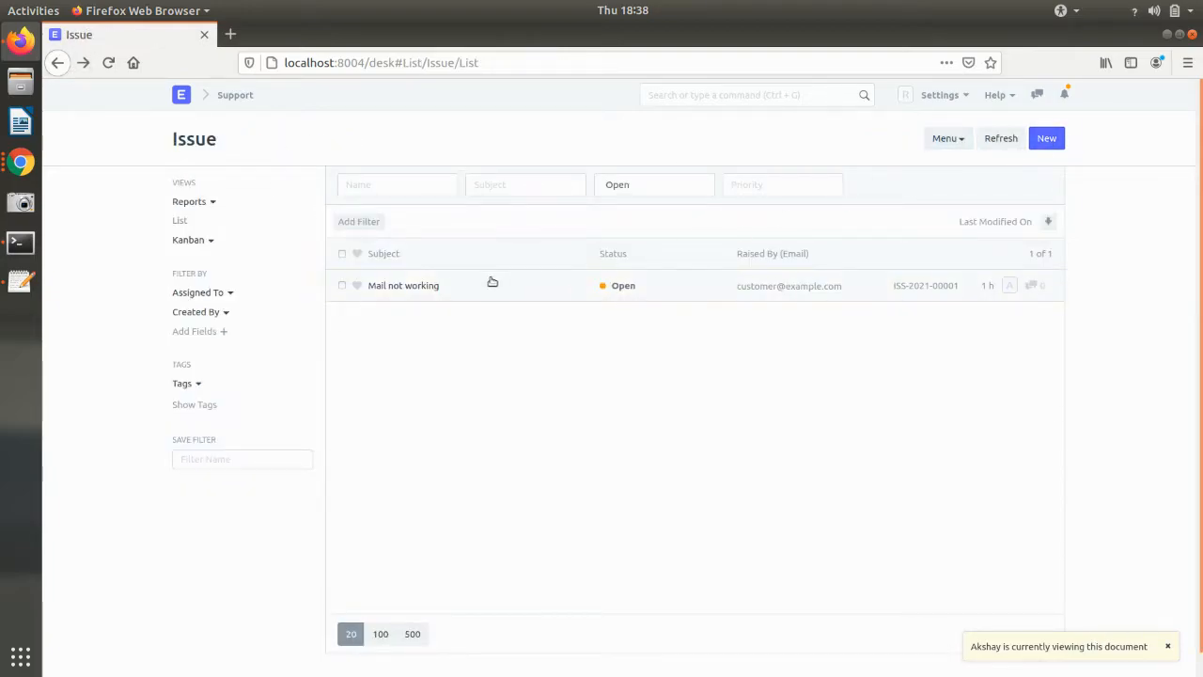
left_click(493, 284)
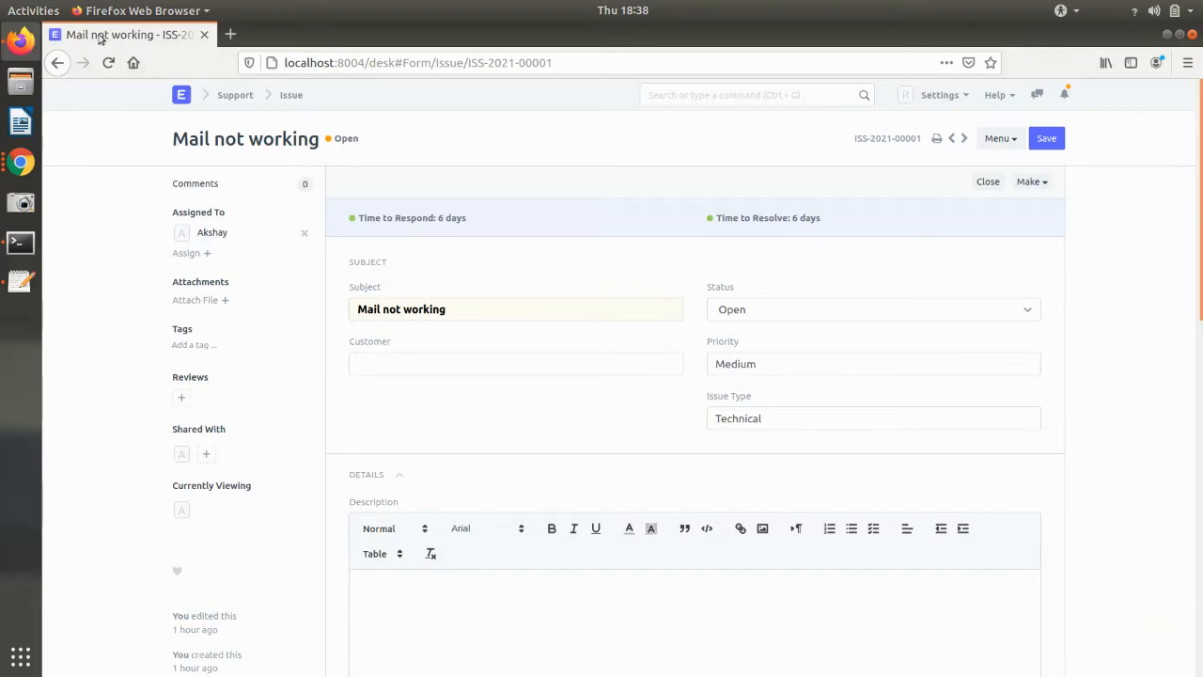
left_click(59, 63)
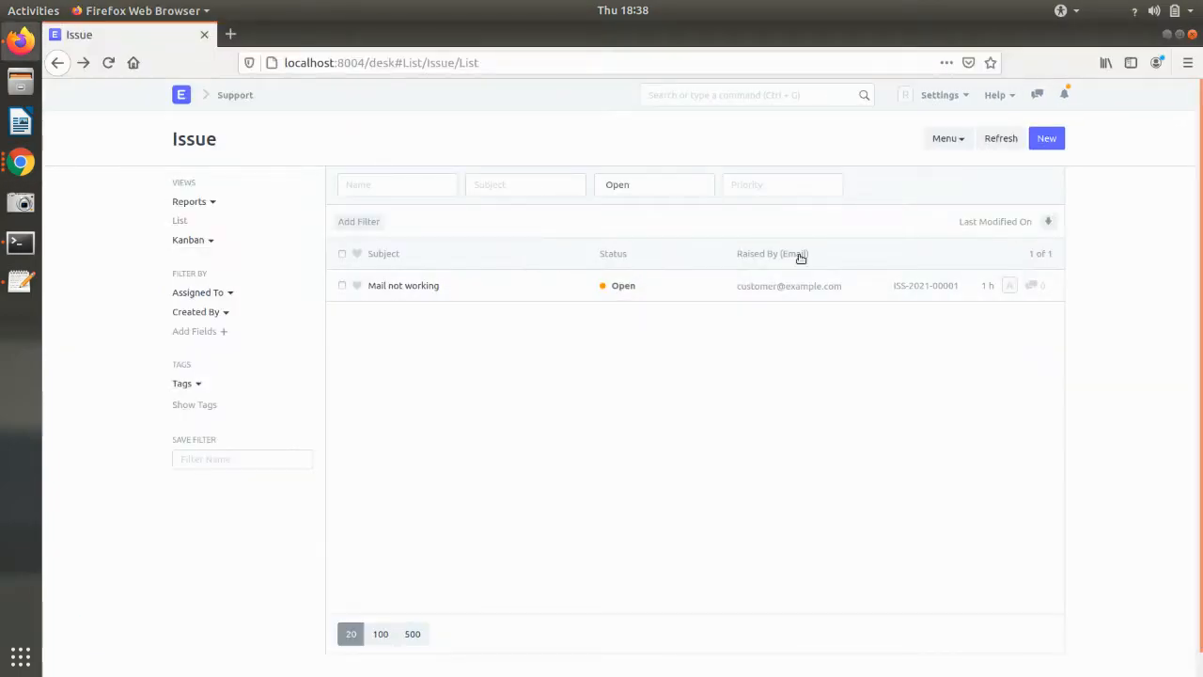
left_click(1049, 143)
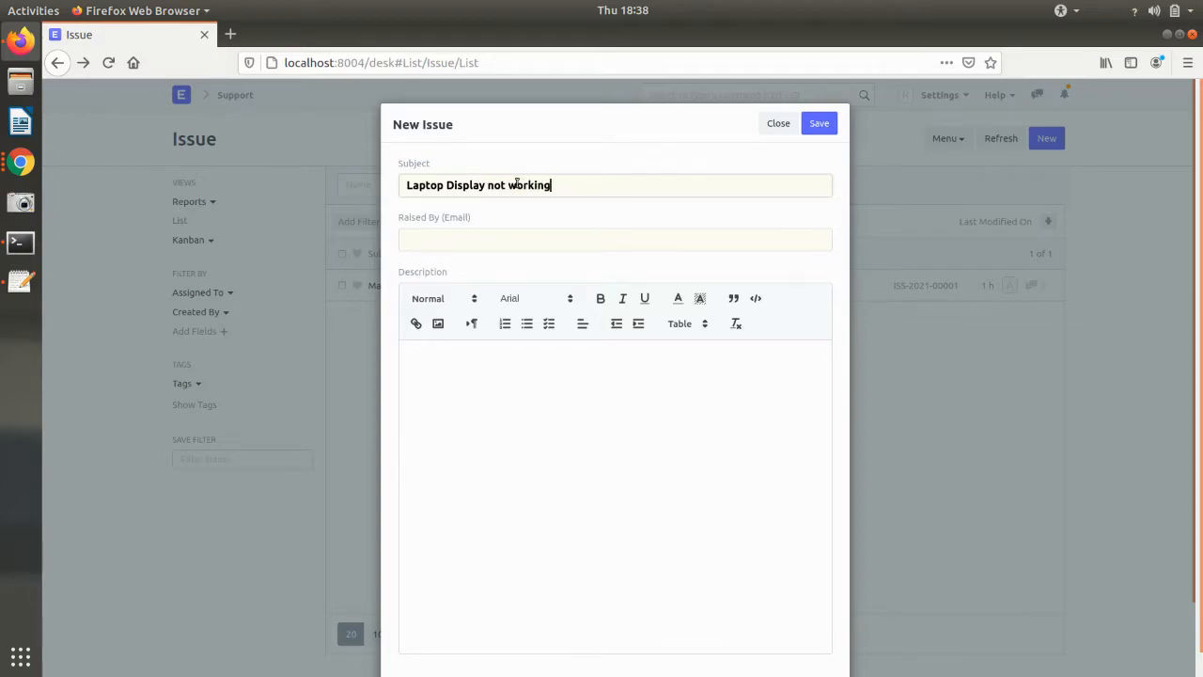
- Open the Laptop Display not working issue in the full form with issue type Technical
left_click(513, 243)
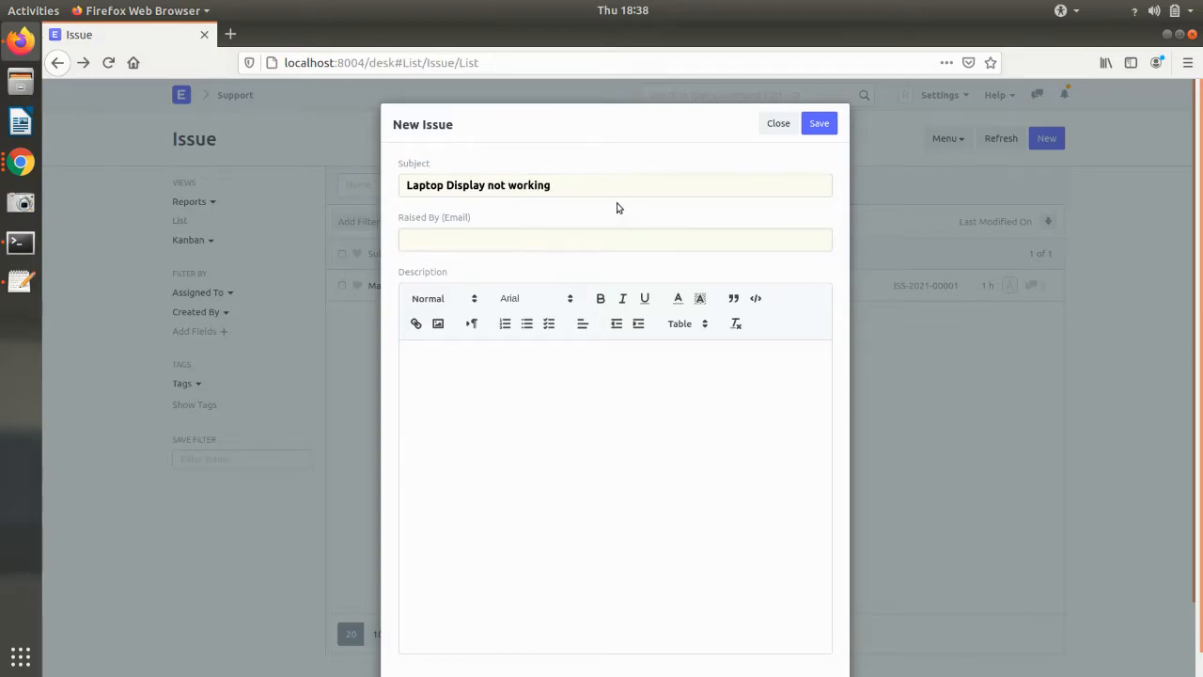
scroll(622, 226, "down", 2)
left_click(443, 620)
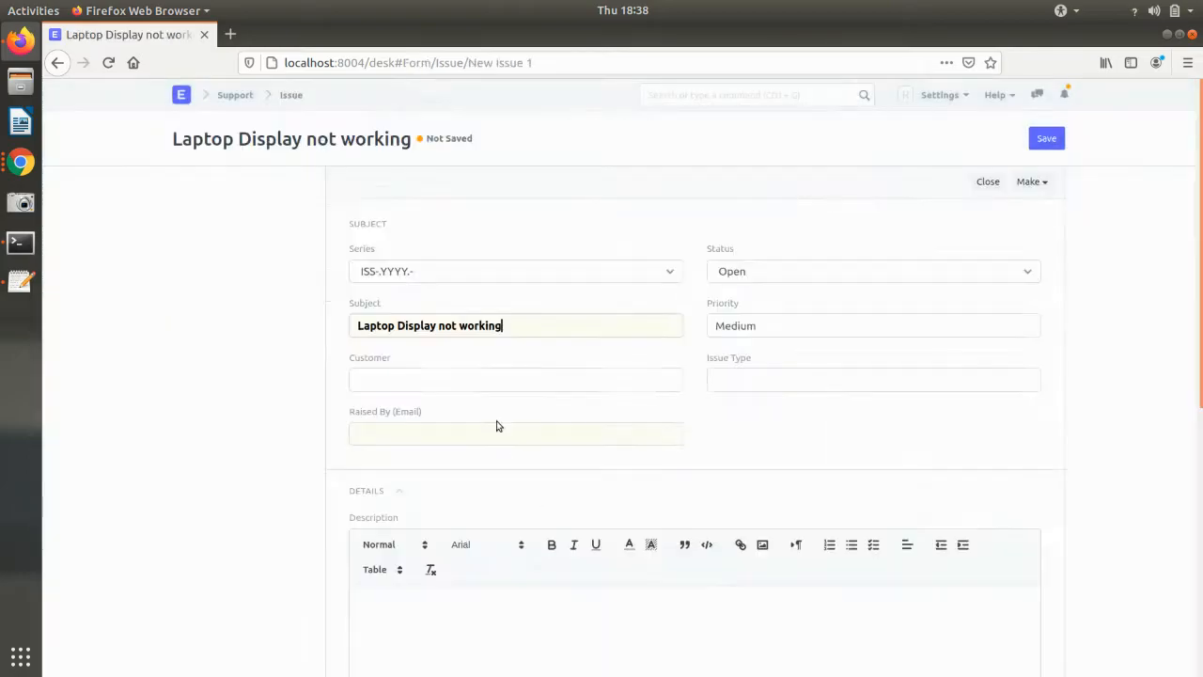
left_click(784, 405)
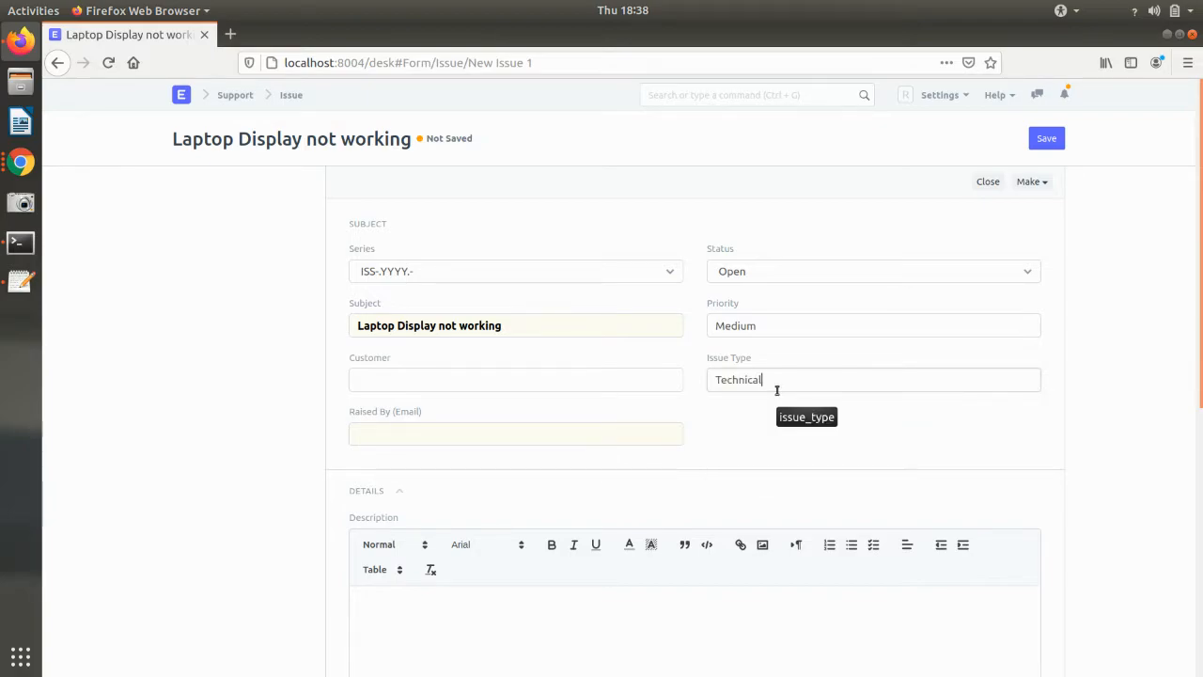
- Expand the Service Level section, which shows an empty Service Level Agreement field
scroll(776, 389, "down", 1)
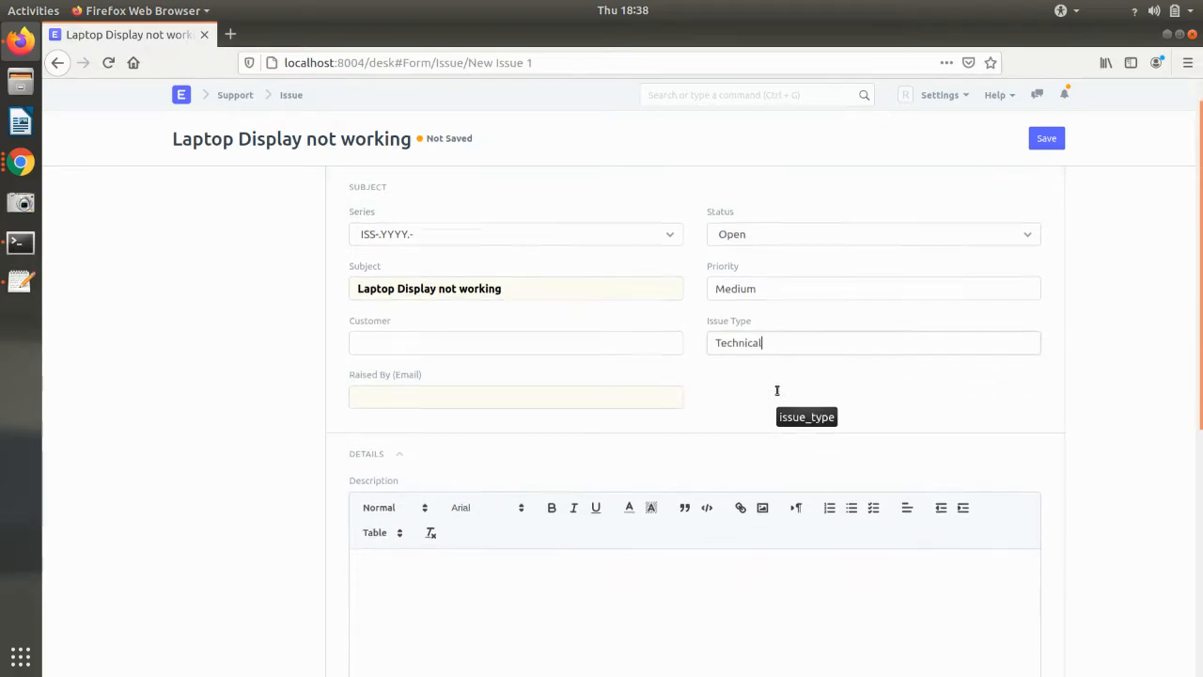
scroll(710, 395, "down", 8)
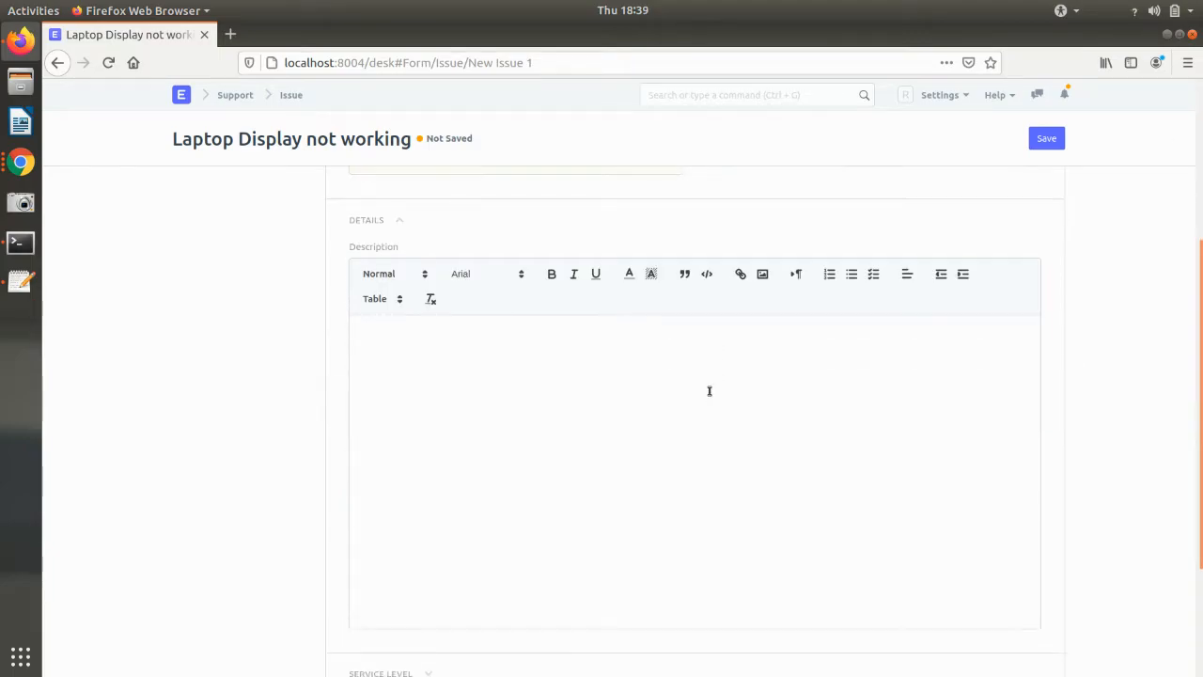
left_click(379, 492)
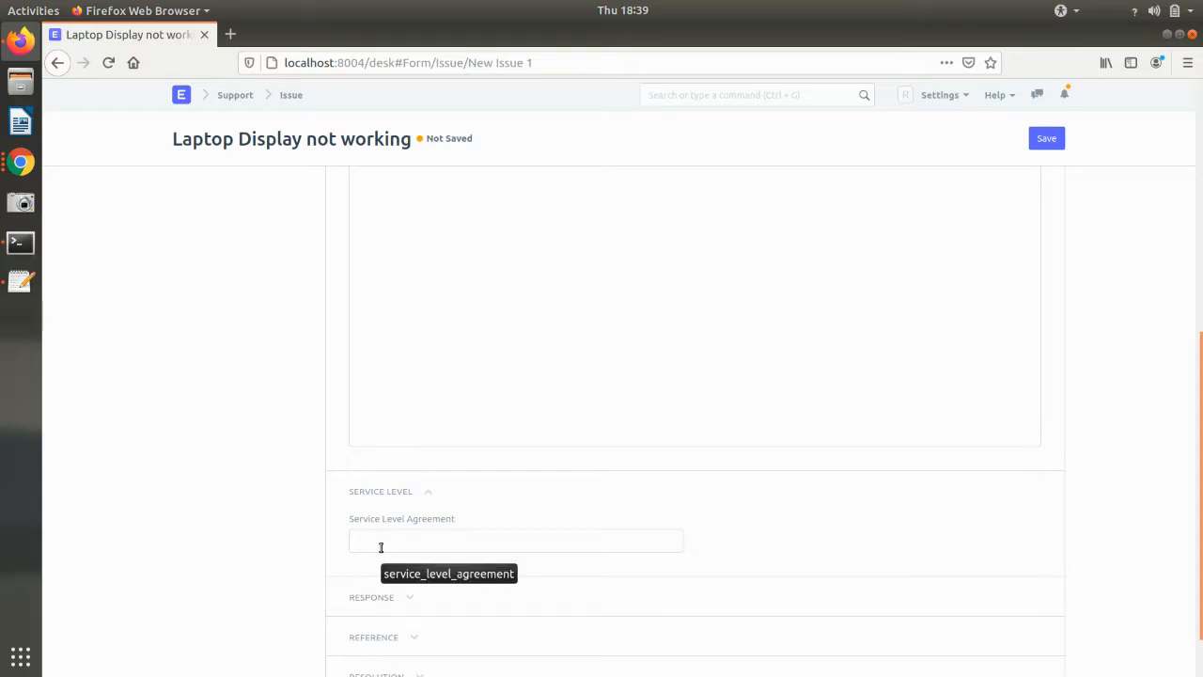
scroll(381, 549, "down", 1)
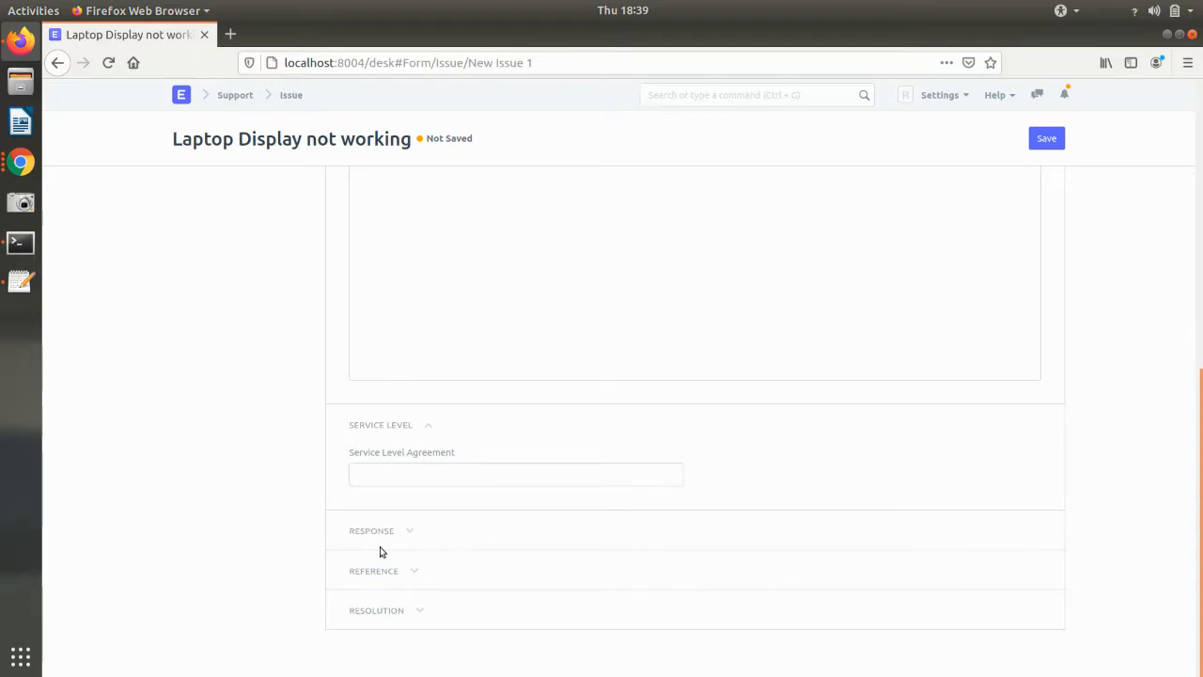
scroll(380, 552, "up", 6)
scroll(330, 182, "down", 6)
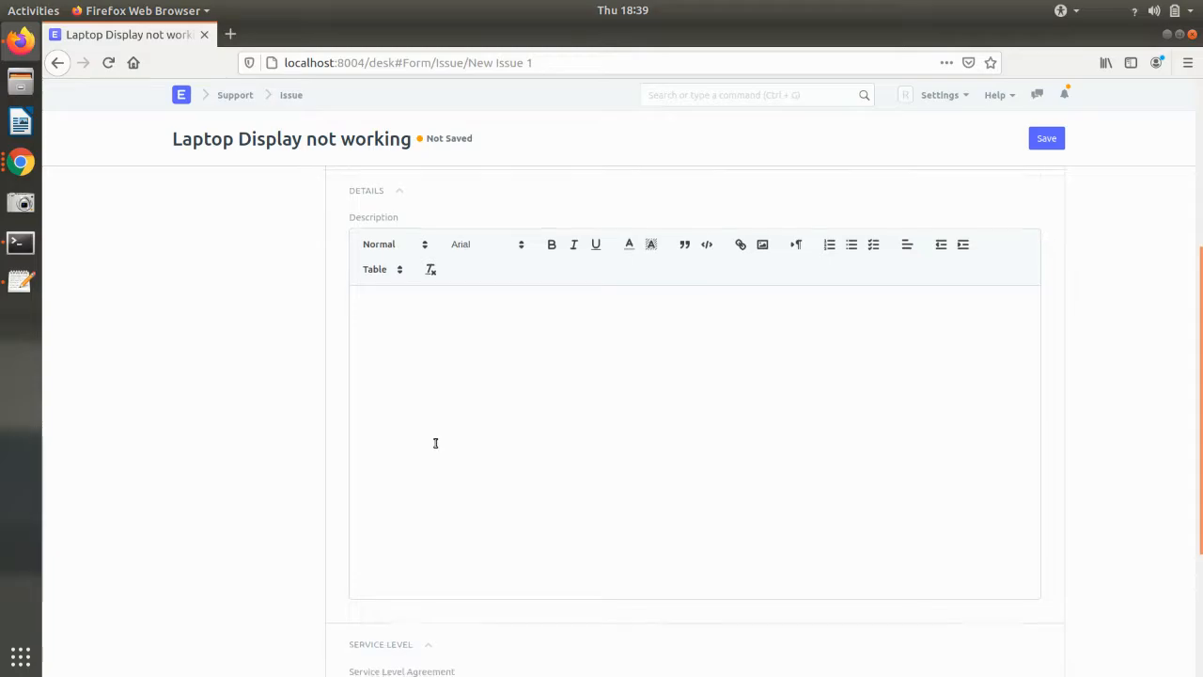
- Save the issue as ISS-2021-00002 and check its assigned SLA-Level 2-0004
left_click(1049, 138)
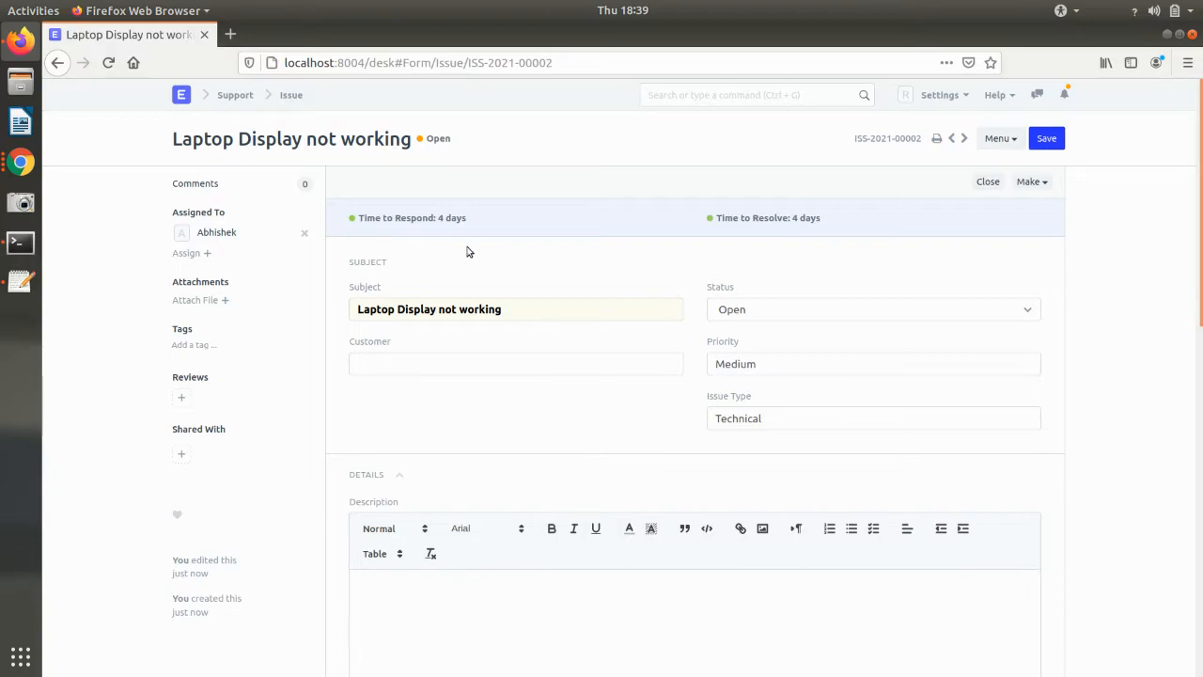
scroll(714, 314, "down", 6)
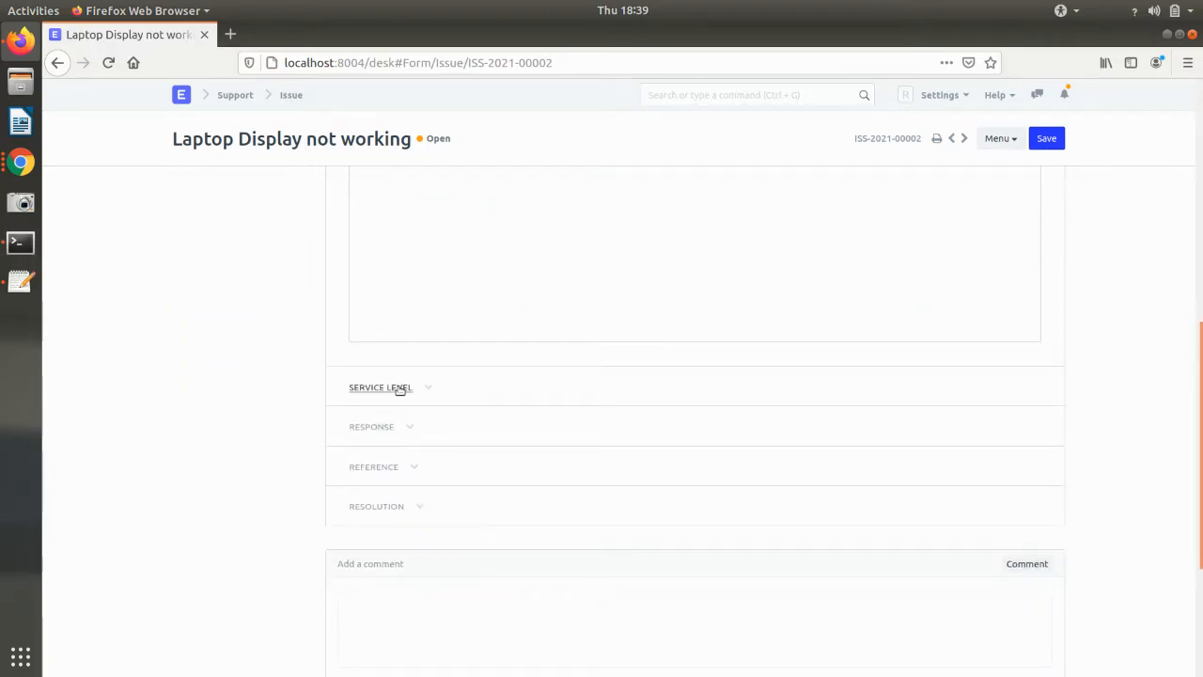
left_click(398, 387)
scroll(429, 457, "up", 10)
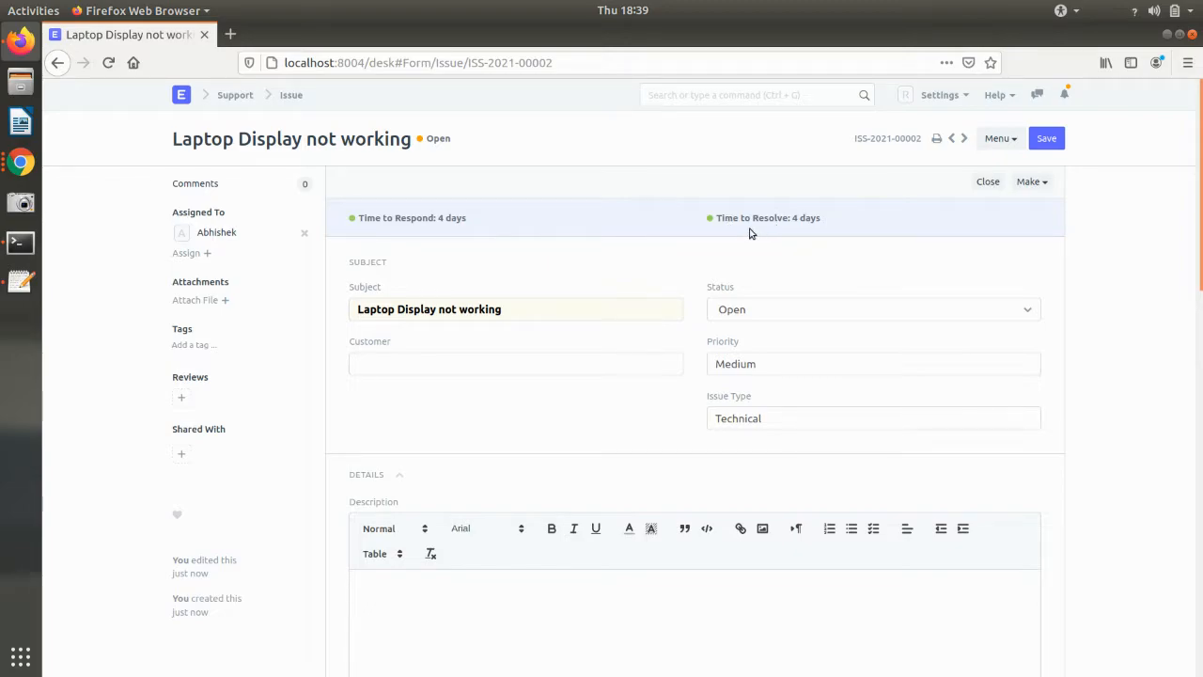
- Review the issue's Response, Reference and Resolution details, then return to the browser window list
scroll(800, 254, "down", 5)
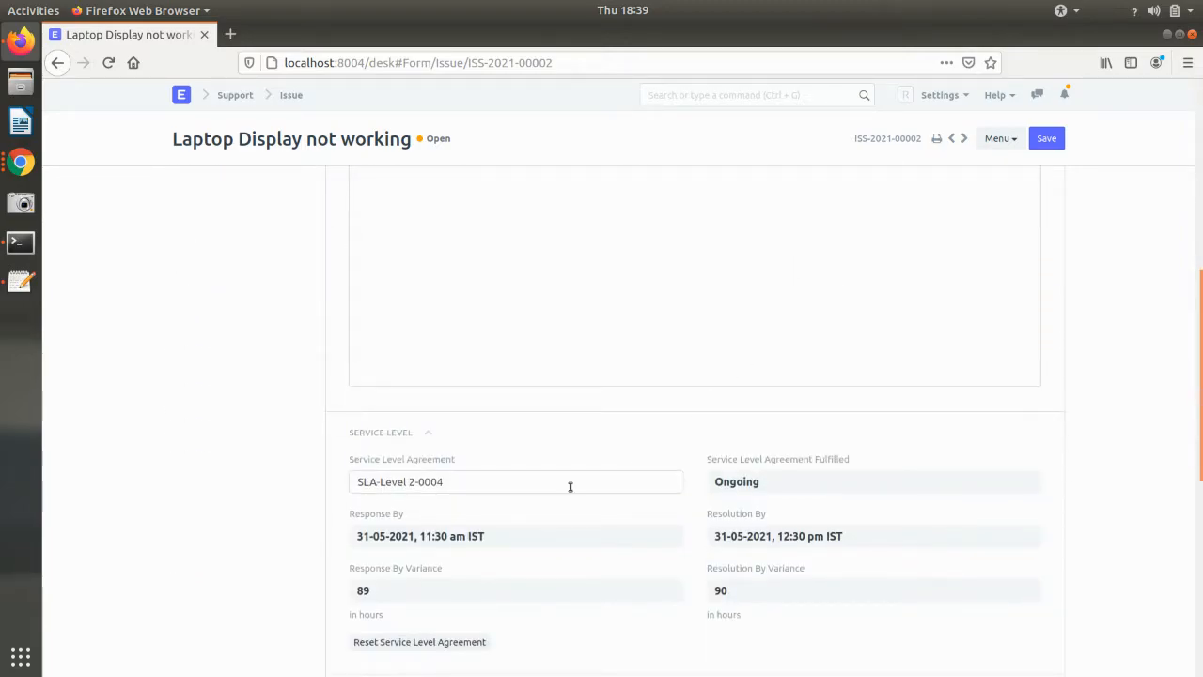
scroll(569, 486, "down", 2)
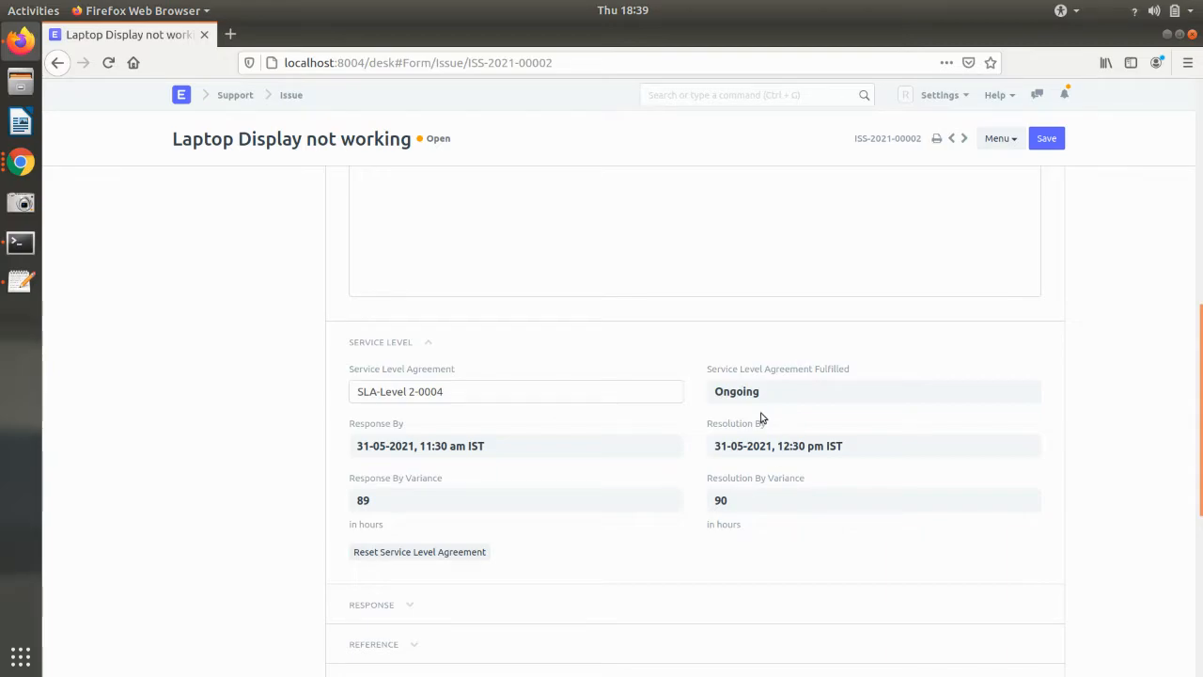
scroll(761, 419, "down", 2)
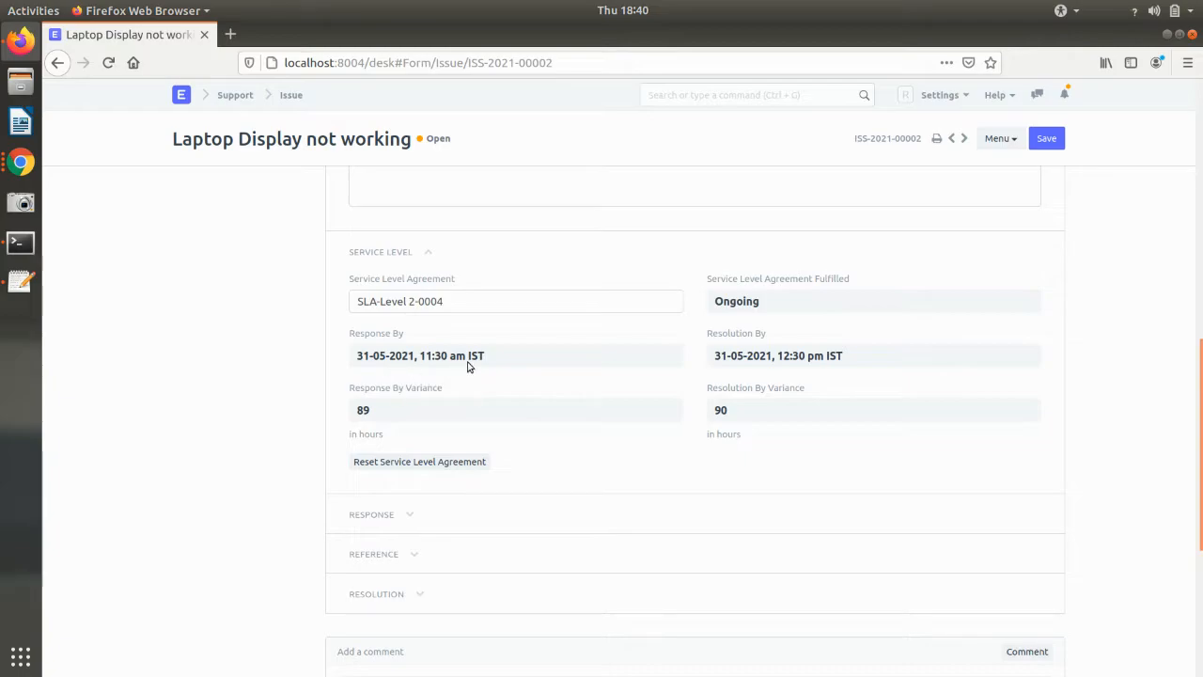
scroll(605, 396, "down", 2)
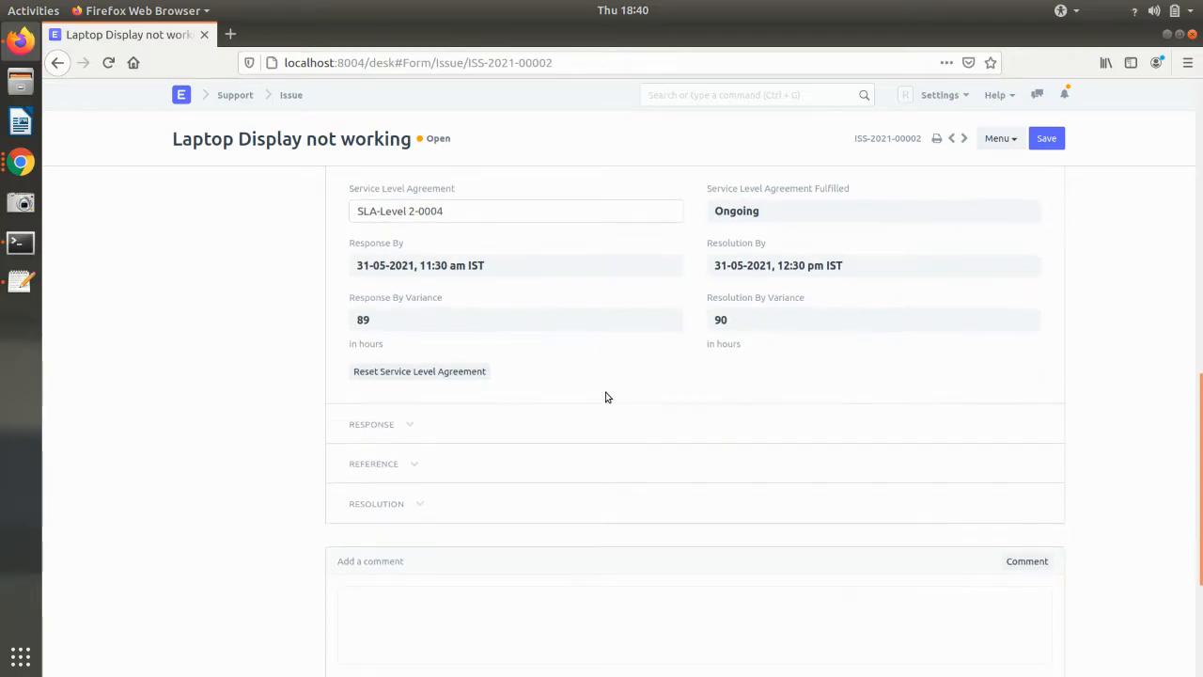
left_click(367, 424)
left_click(376, 583)
scroll(398, 560, "down", 5)
left_click(486, 529)
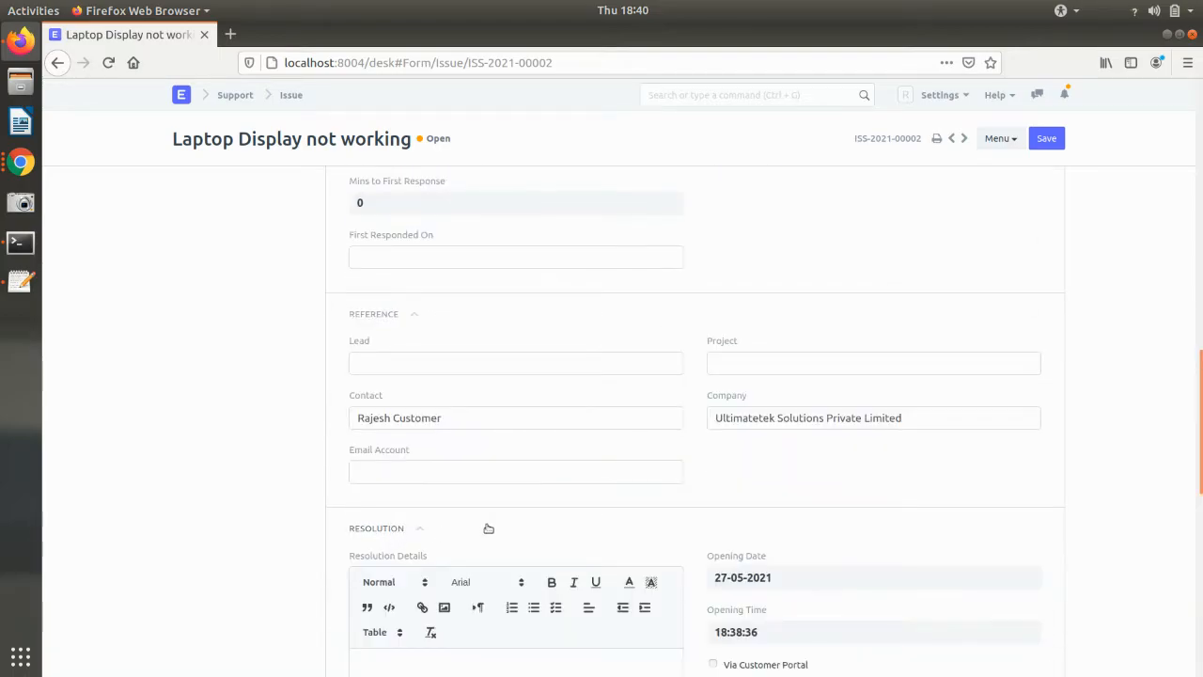
scroll(486, 524, "down", 5)
scroll(487, 524, "up", 5)
scroll(486, 523, "up", 10)
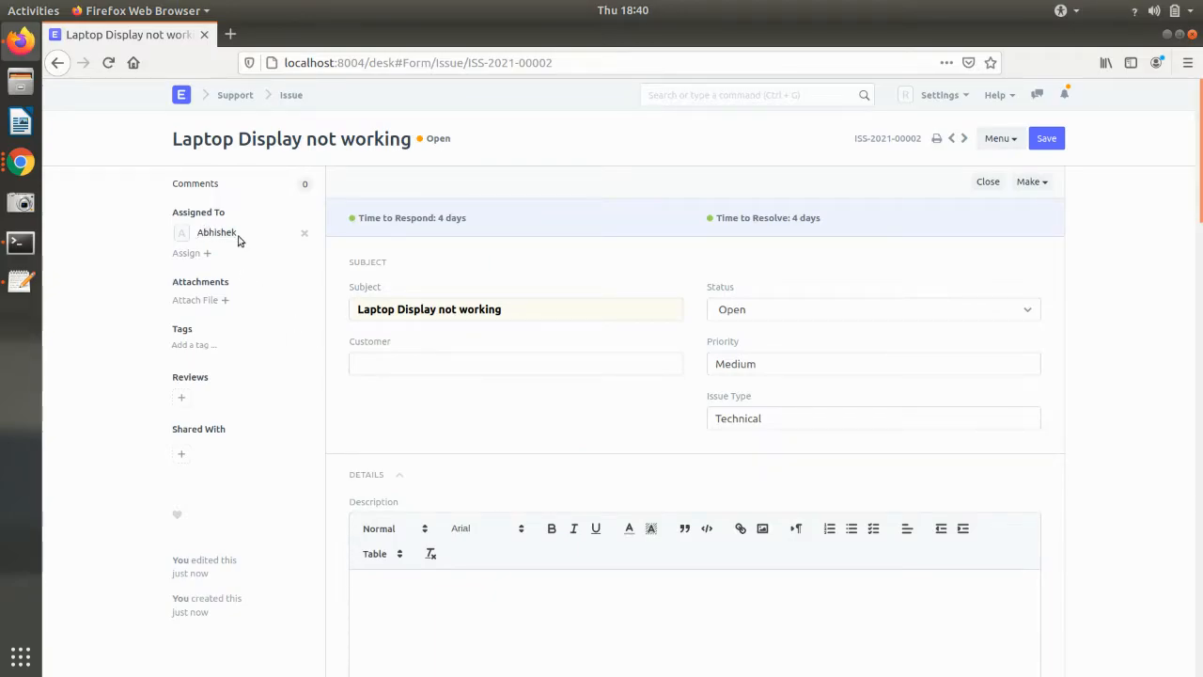
left_click(23, 171)
- Log out of the session in the Mail not working window to reach the login form
left_click(138, 218)
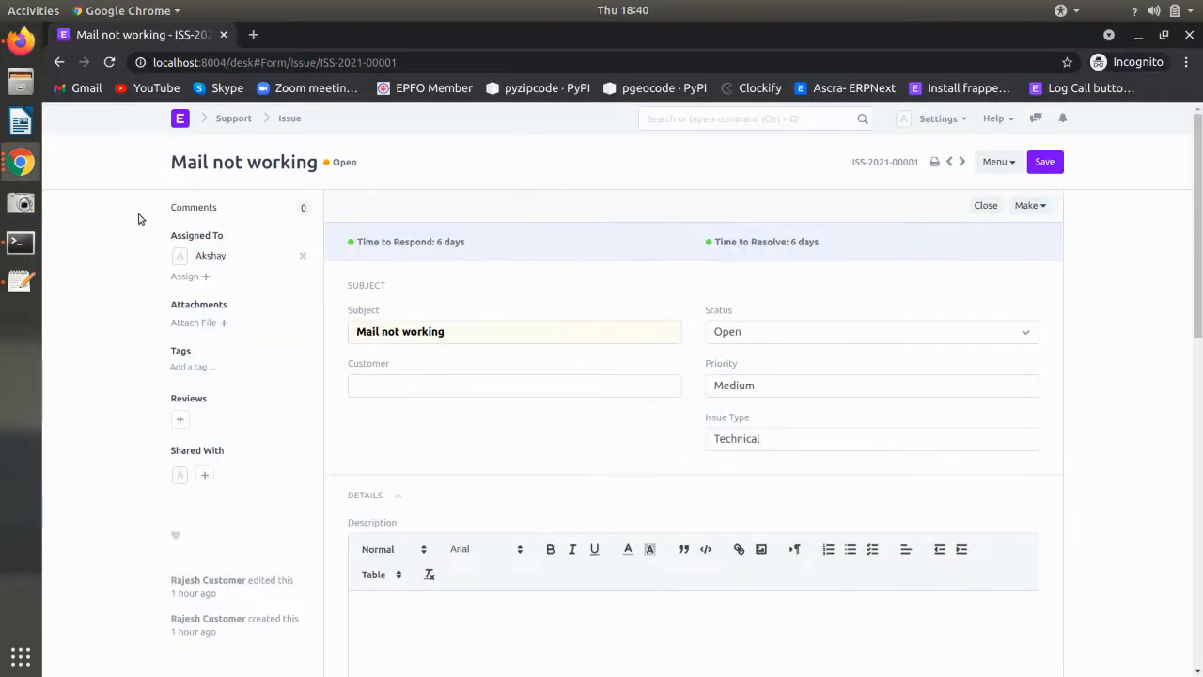
left_click(944, 120)
left_click(888, 398)
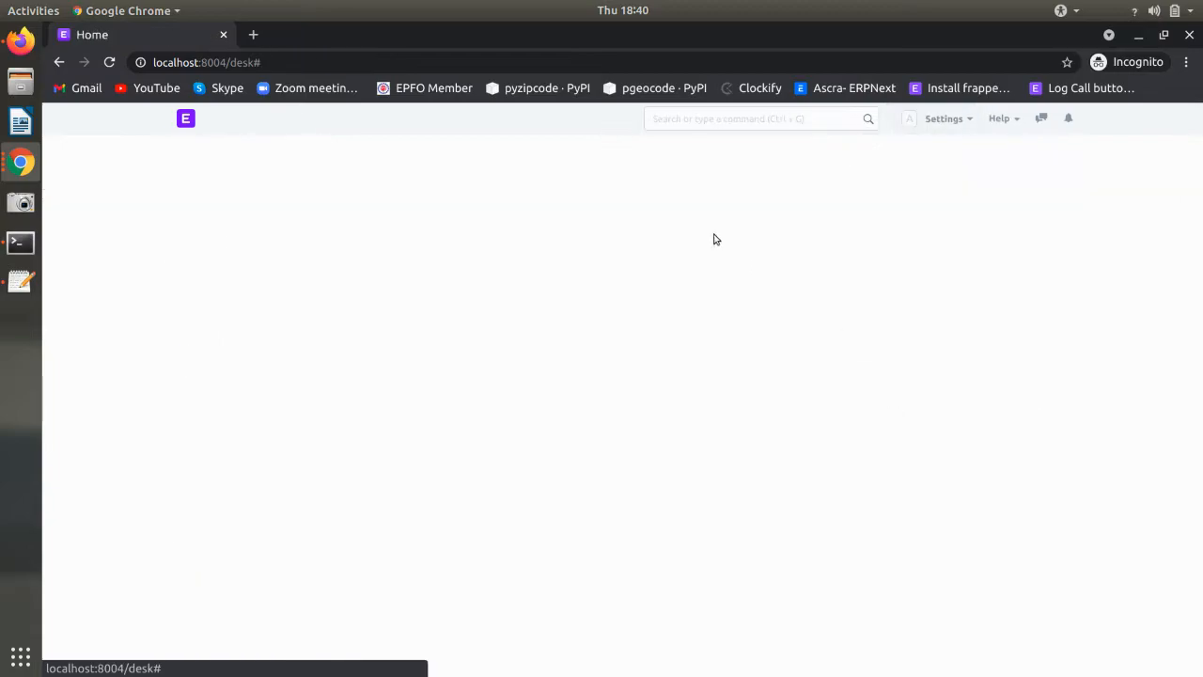
left_click(1031, 125)
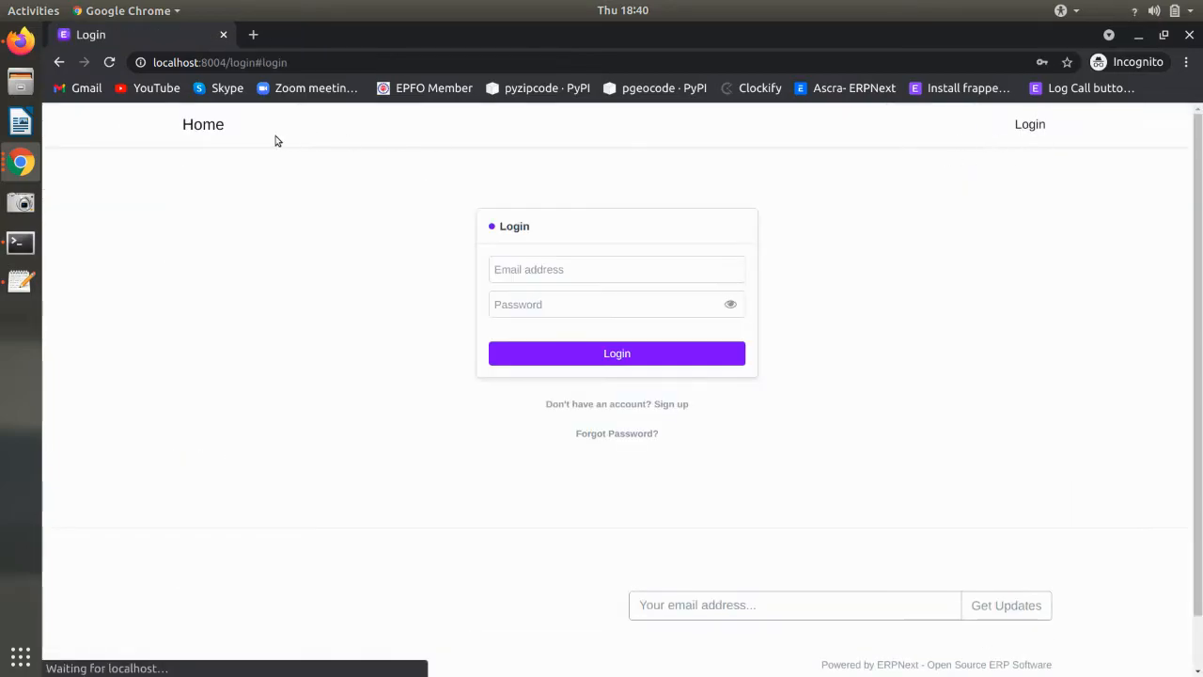
- Open the assigned support user's record from the User list and copy their e-mail address
left_click(21, 162)
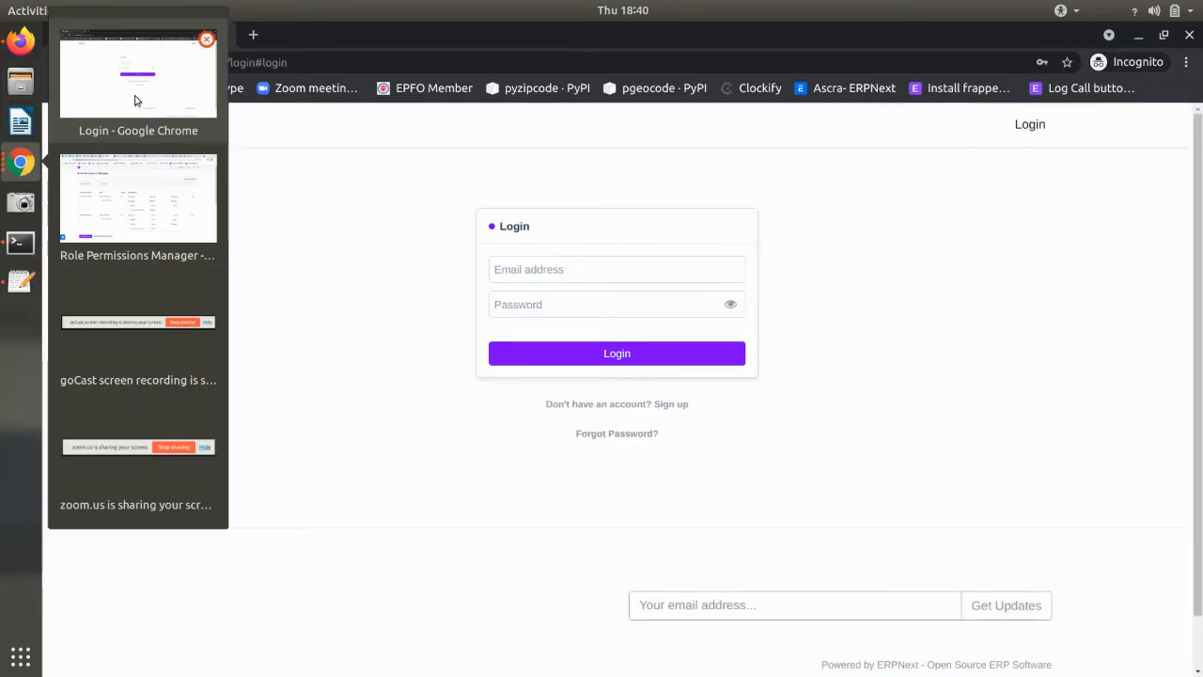
left_click(146, 195)
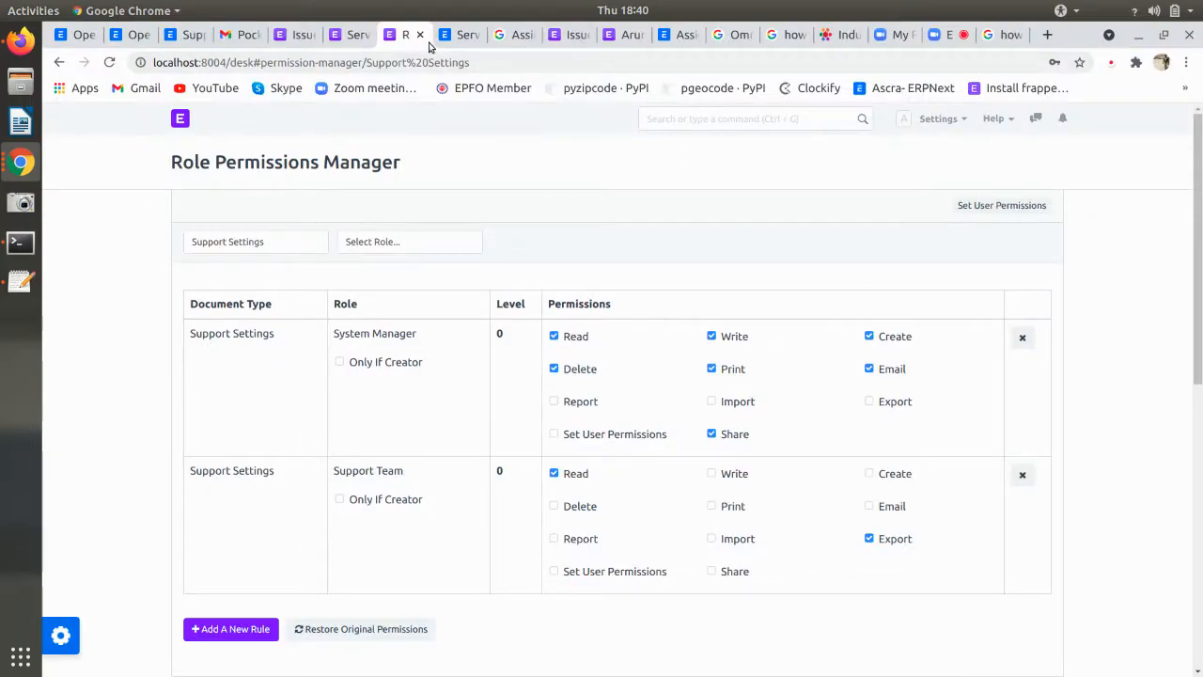
left_click(683, 114)
type("user")
left_click(699, 180)
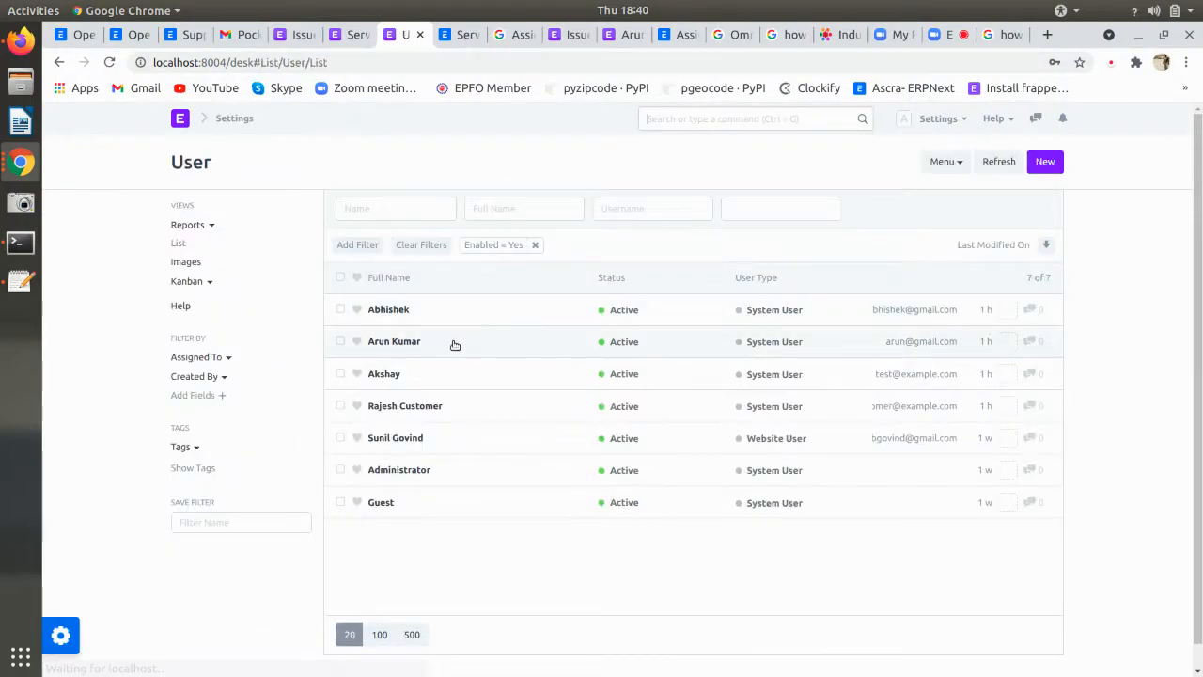
left_click(429, 314)
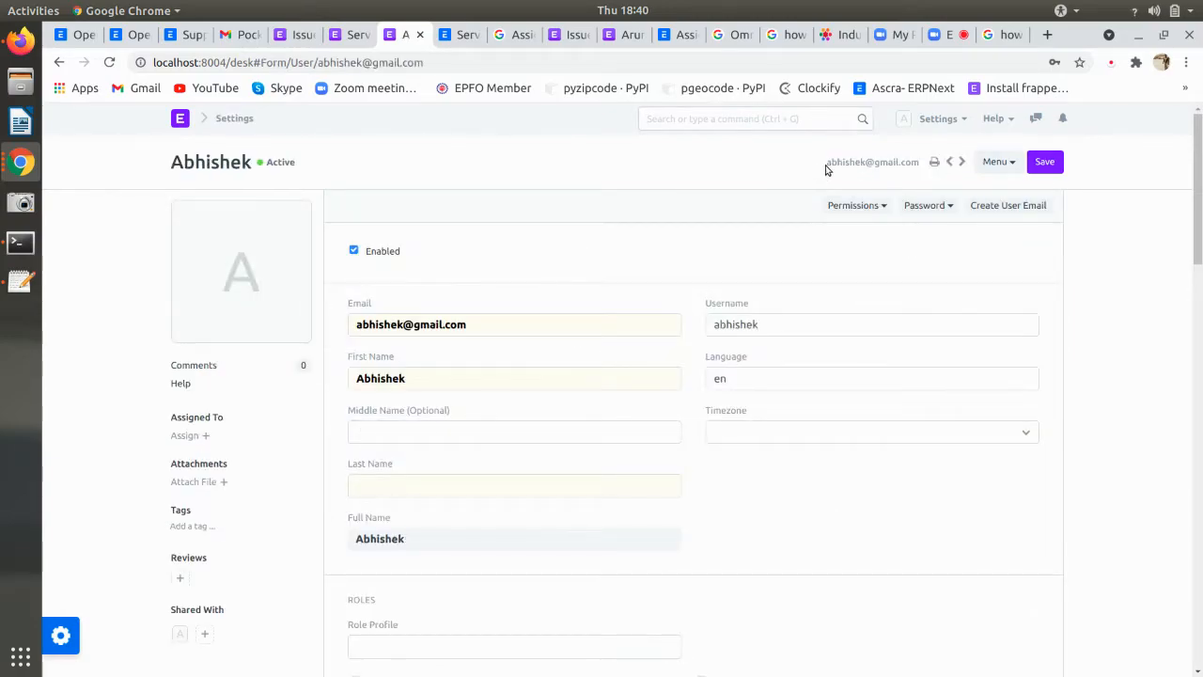
left_click_drag(826, 169, 923, 162)
key("ctrl+c")
key("alt+Tab")
key("alt+Tab")
- Try logging in on the private window with the copied e-mail and a password
left_click(20, 162)
left_click(80, 244)
left_click(562, 269)
key("ctrl+v")
left_click(568, 308)
type("******")
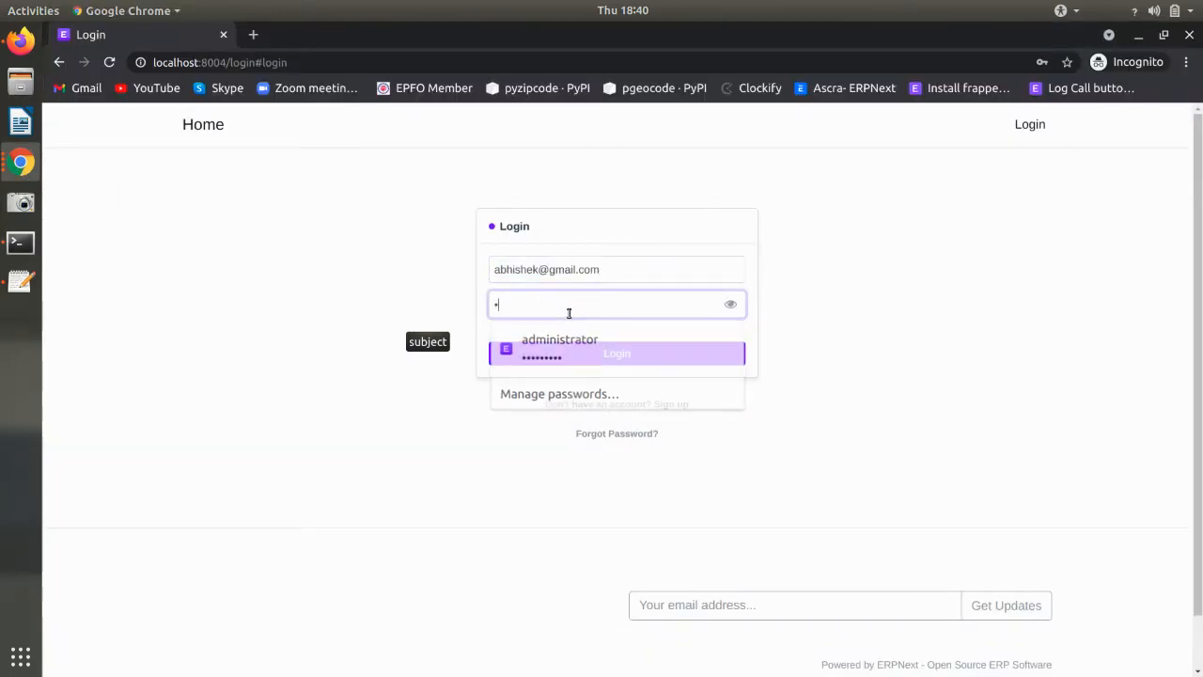
key("Return")
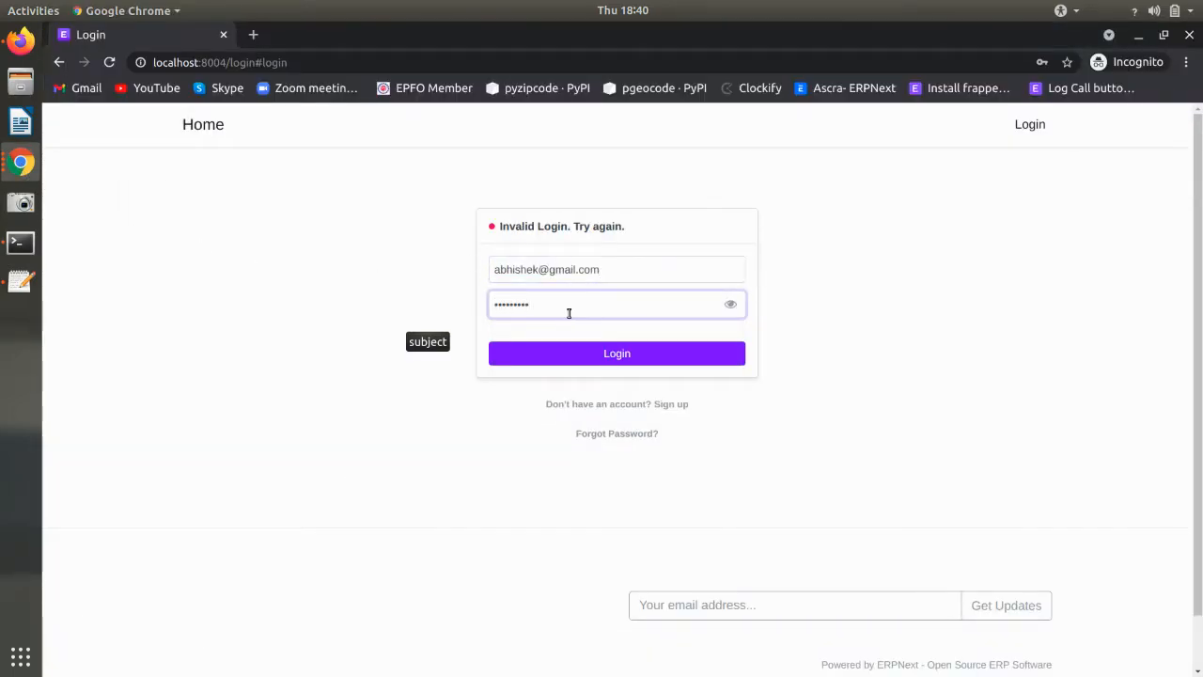
left_click(730, 308)
left_click(730, 308)
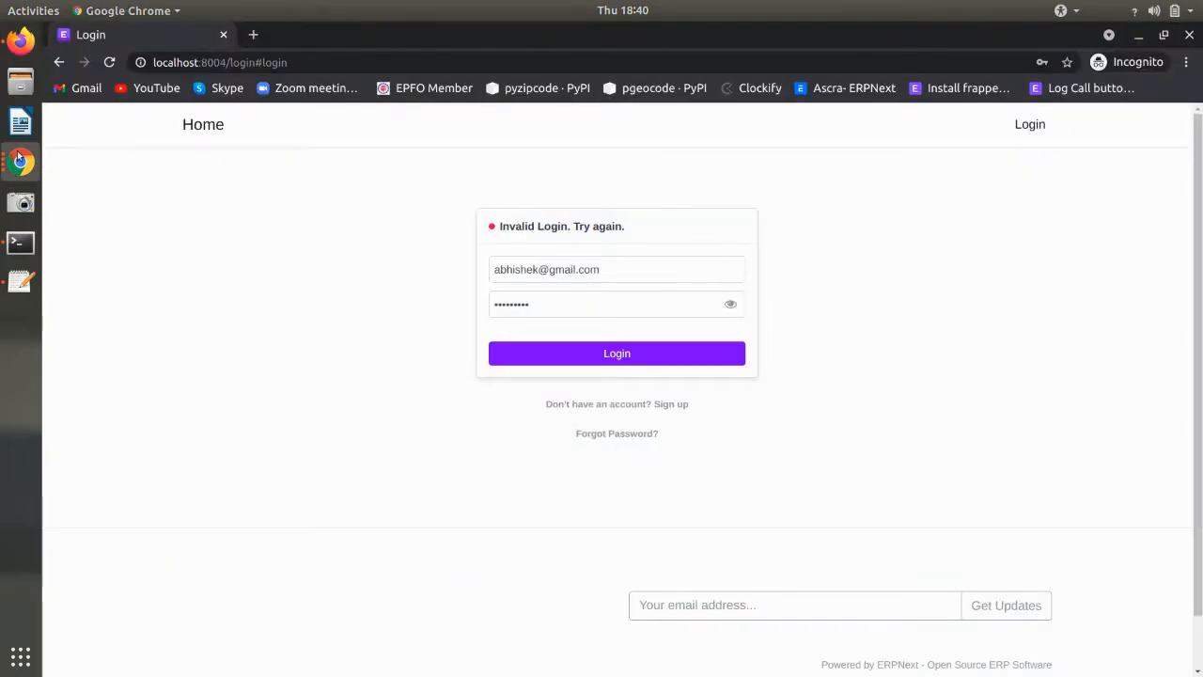
- Set a new password on the support user's record under Change Password and save it
left_click(20, 162)
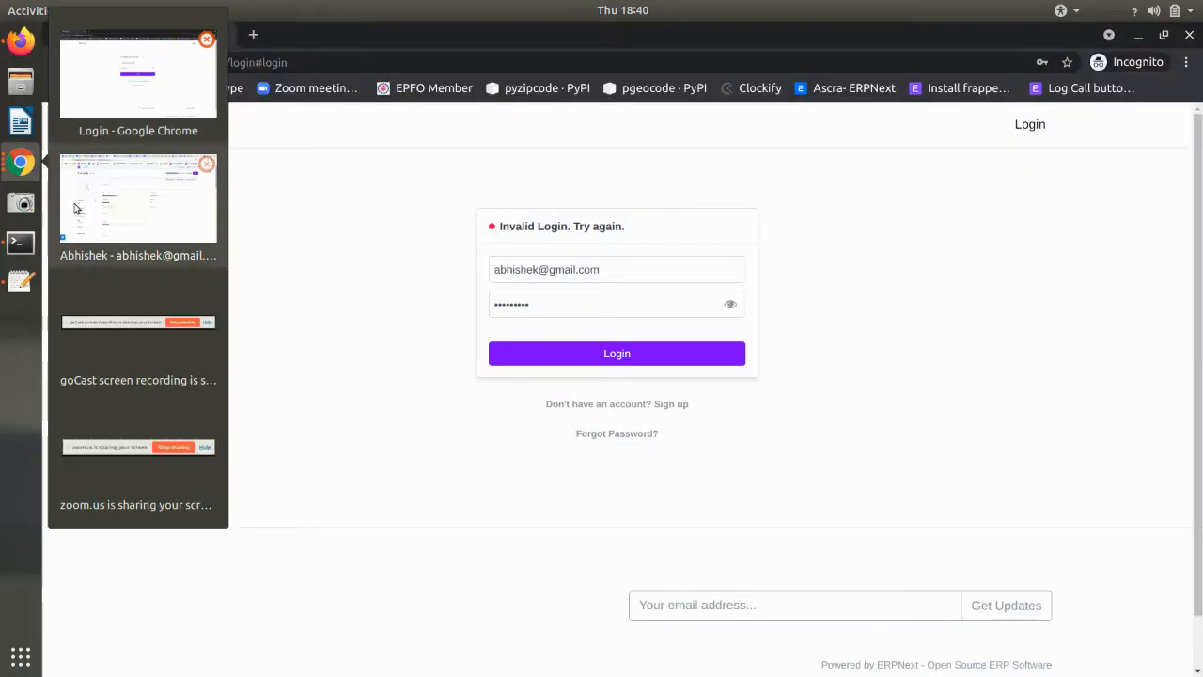
left_click(134, 201)
scroll(500, 365, "down", 15)
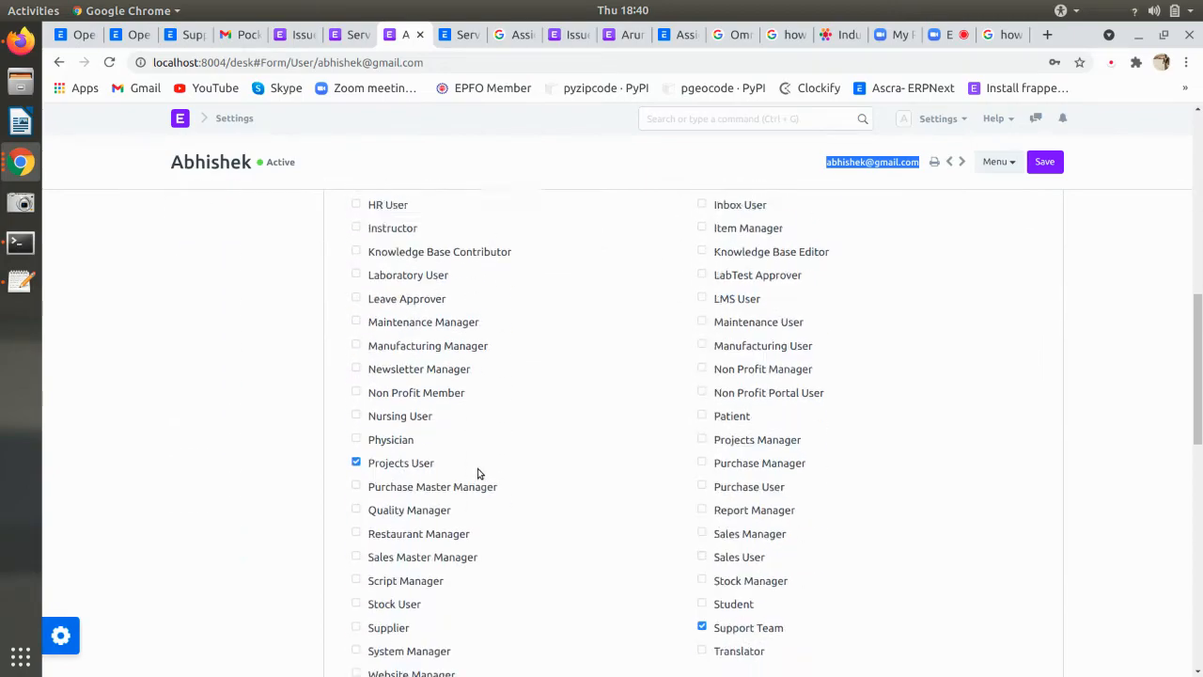
left_click(393, 285)
left_click(407, 335)
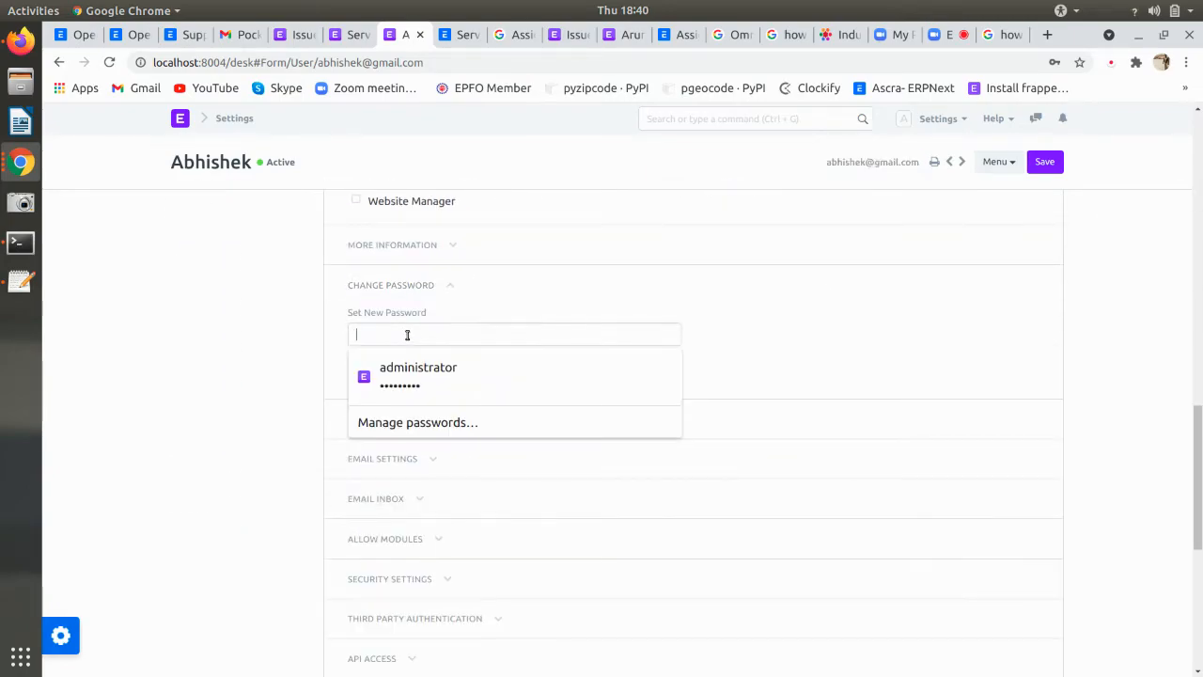
type("123456")
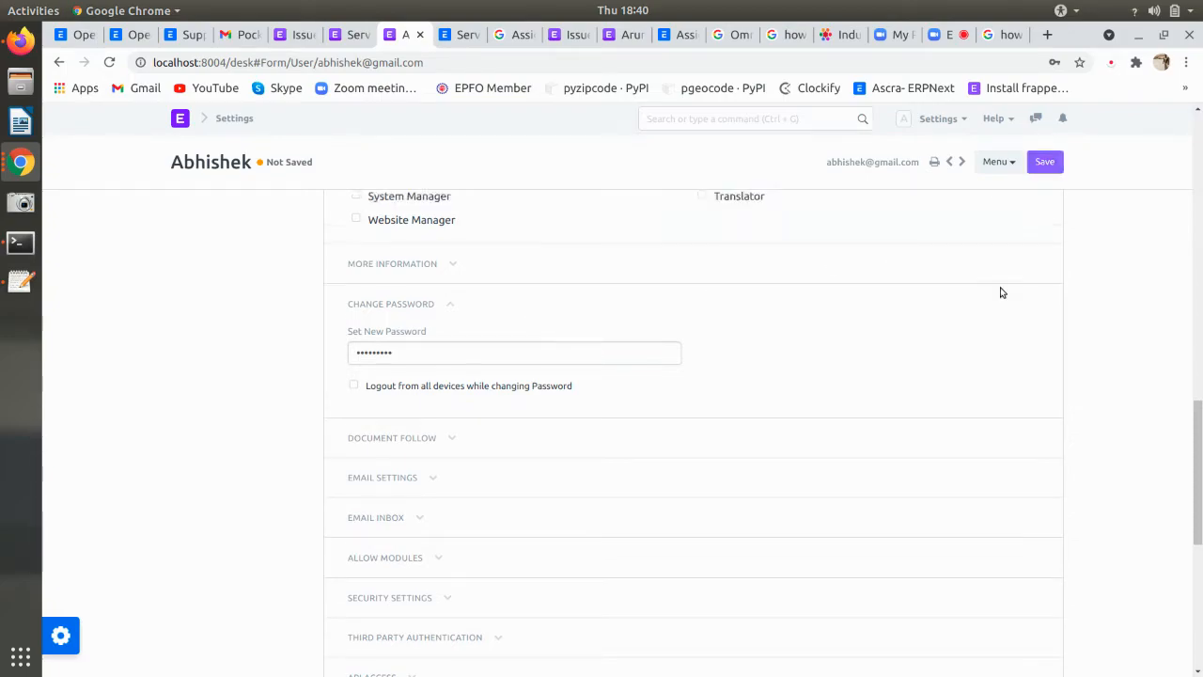
key("ctrl+s")
- Sign in as the support user on the private window's login page
left_click(21, 166)
left_click(21, 168)
left_click(21, 169)
left_click(131, 198)
left_click(565, 359)
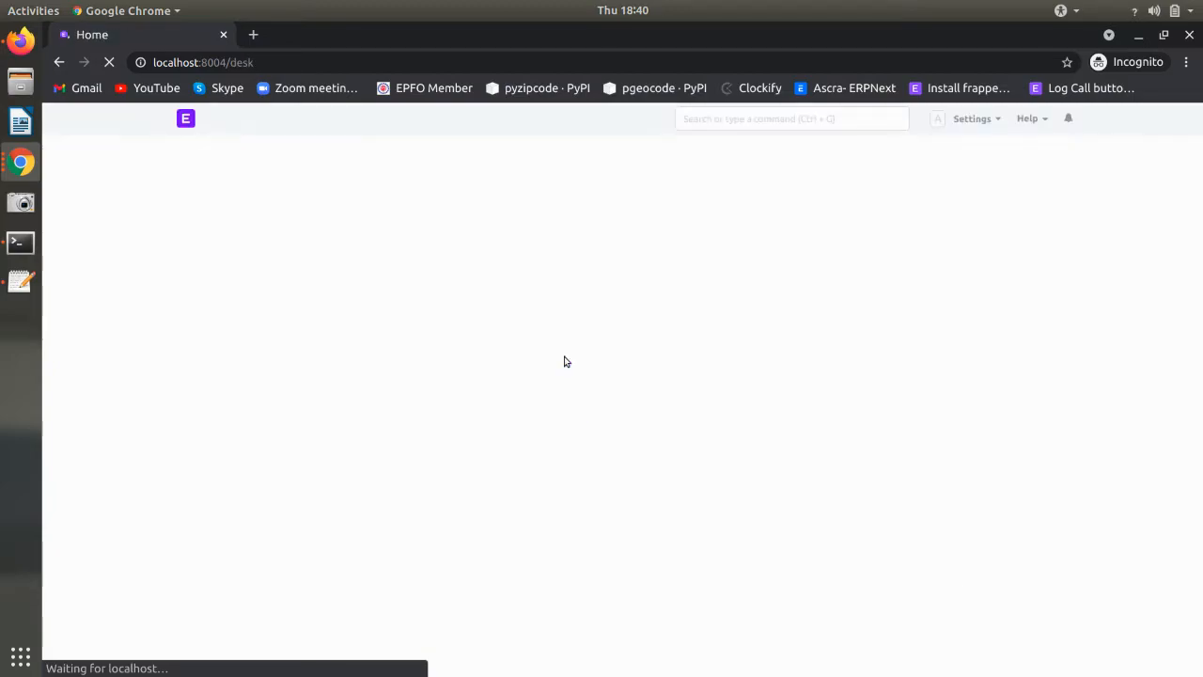
- Open the assigned issue ISS-2021-00002 from the notifications and scroll through its form
left_click(1070, 120)
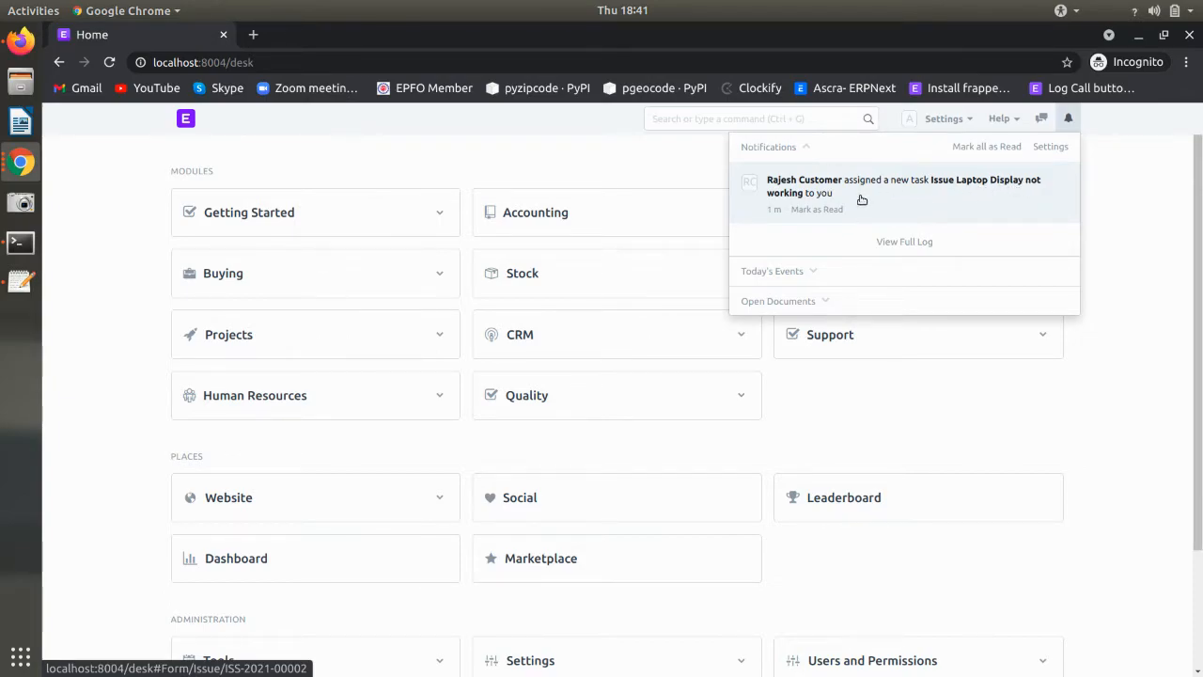
left_click(960, 186)
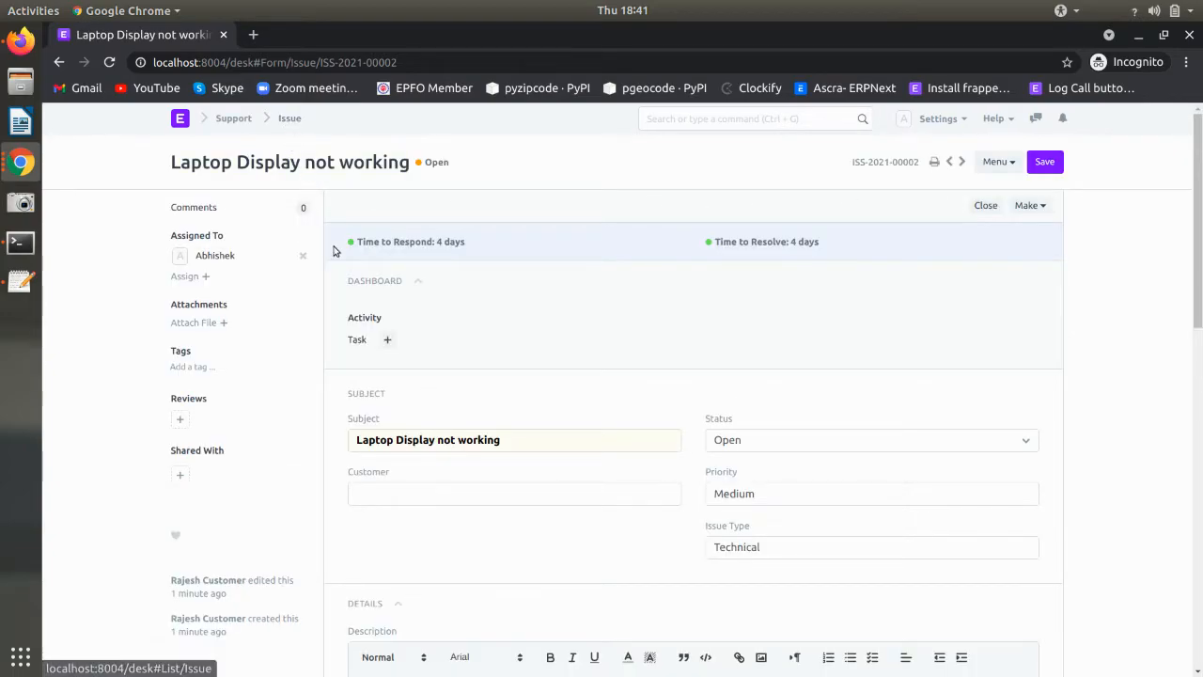
scroll(488, 380, "down", 4)
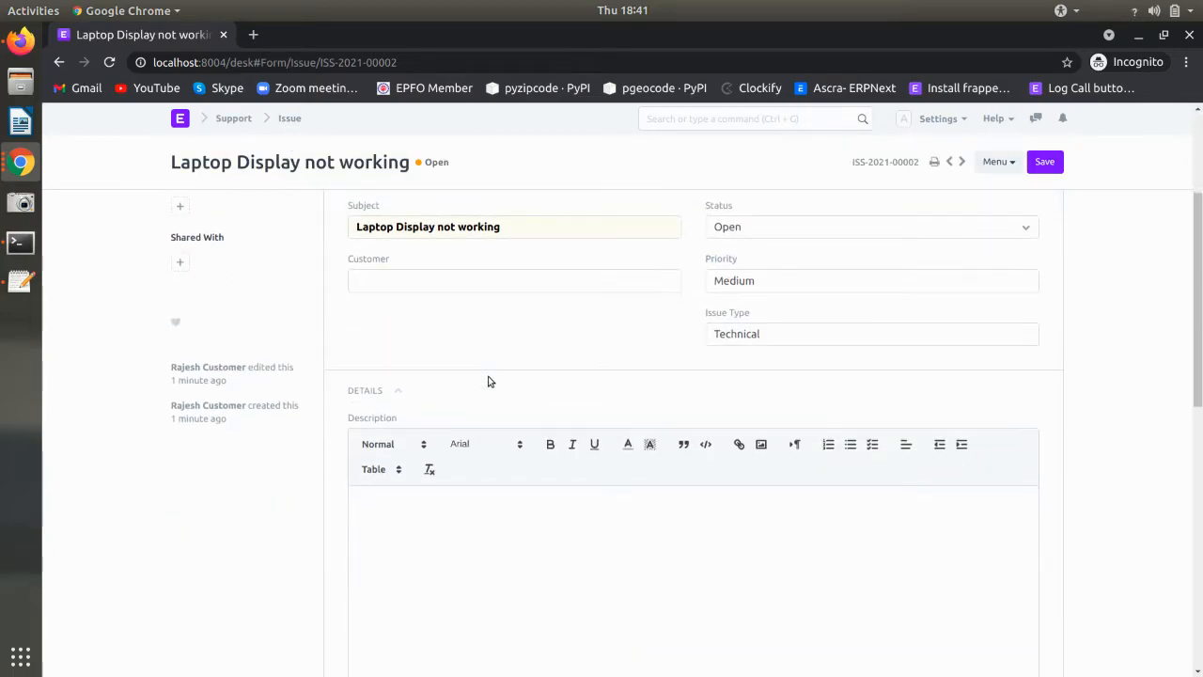
scroll(461, 454, "down", 4)
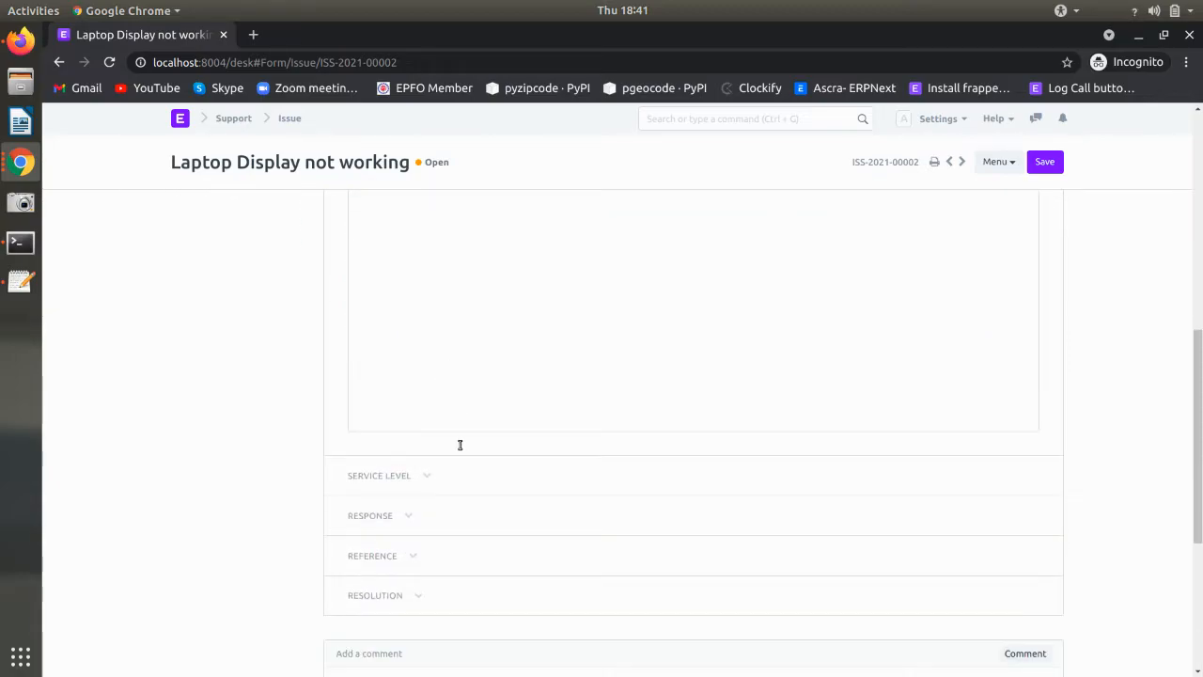
scroll(489, 520, "up", 8)
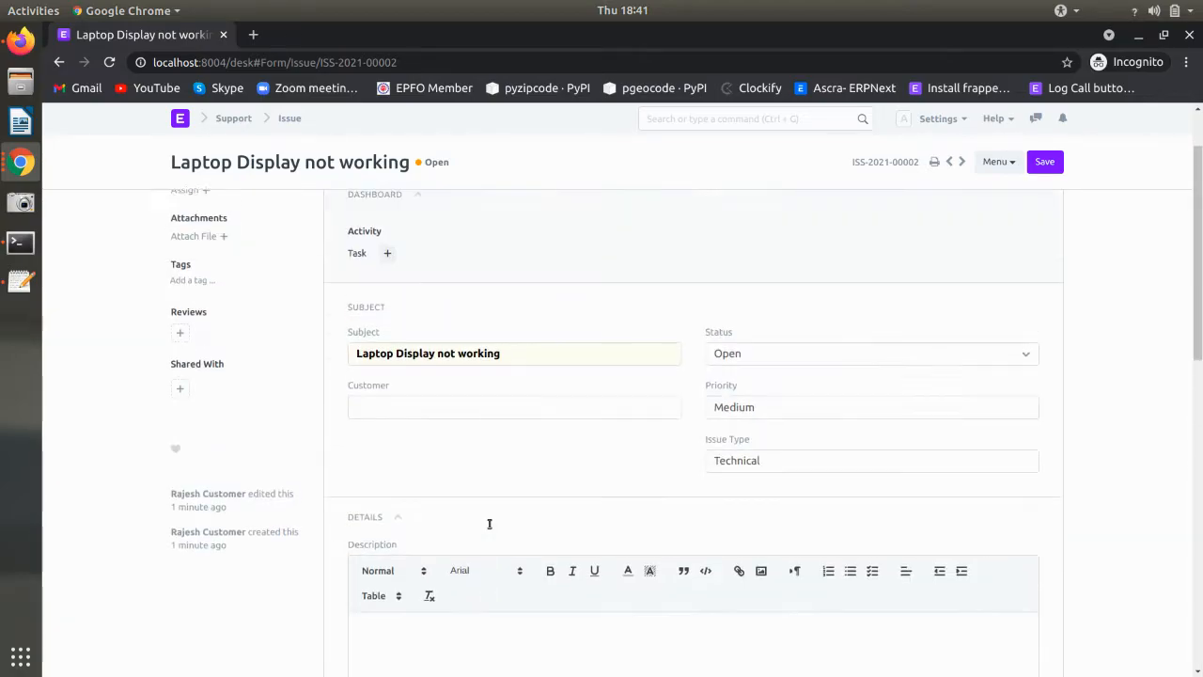
- Make a task from the issue running 31-05-2021 to 02-06-2021 with 12 expected hours, and save it
left_click(1038, 205)
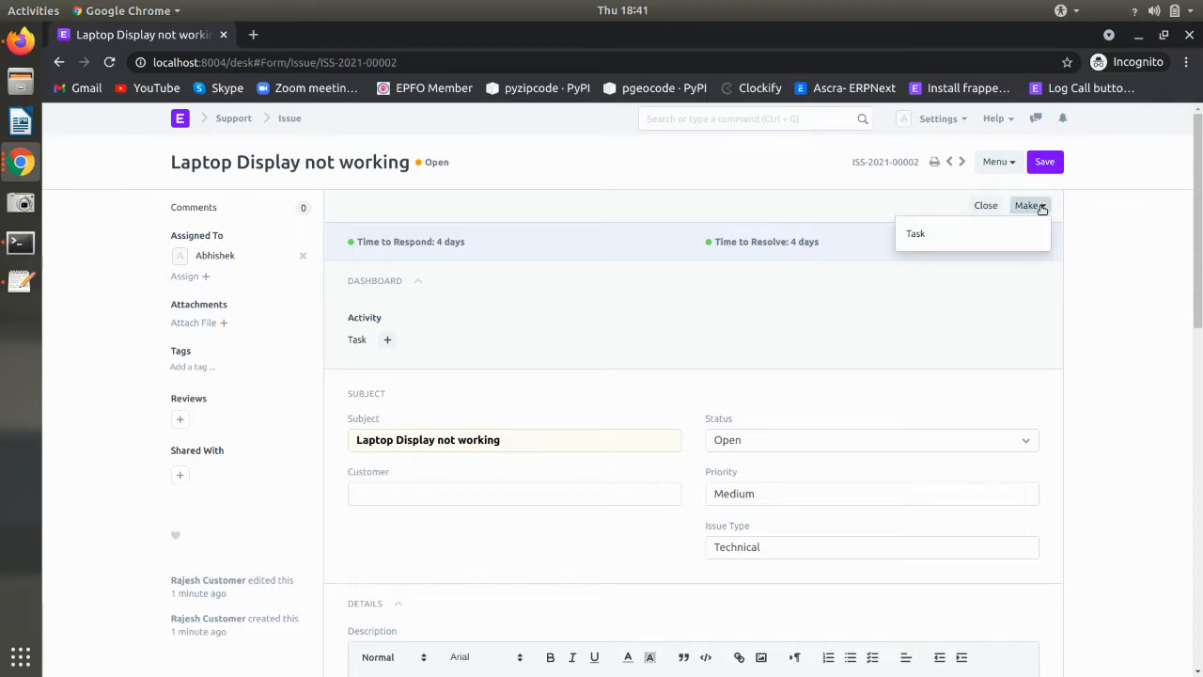
left_click(1009, 241)
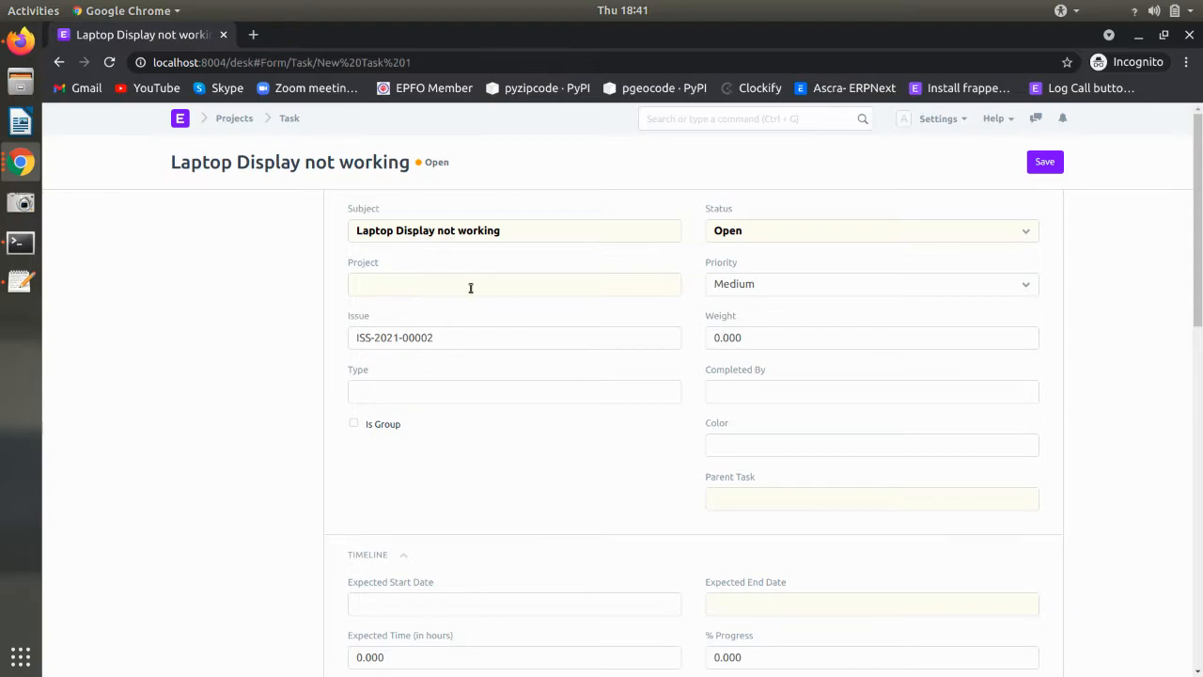
scroll(486, 416, "down", 5)
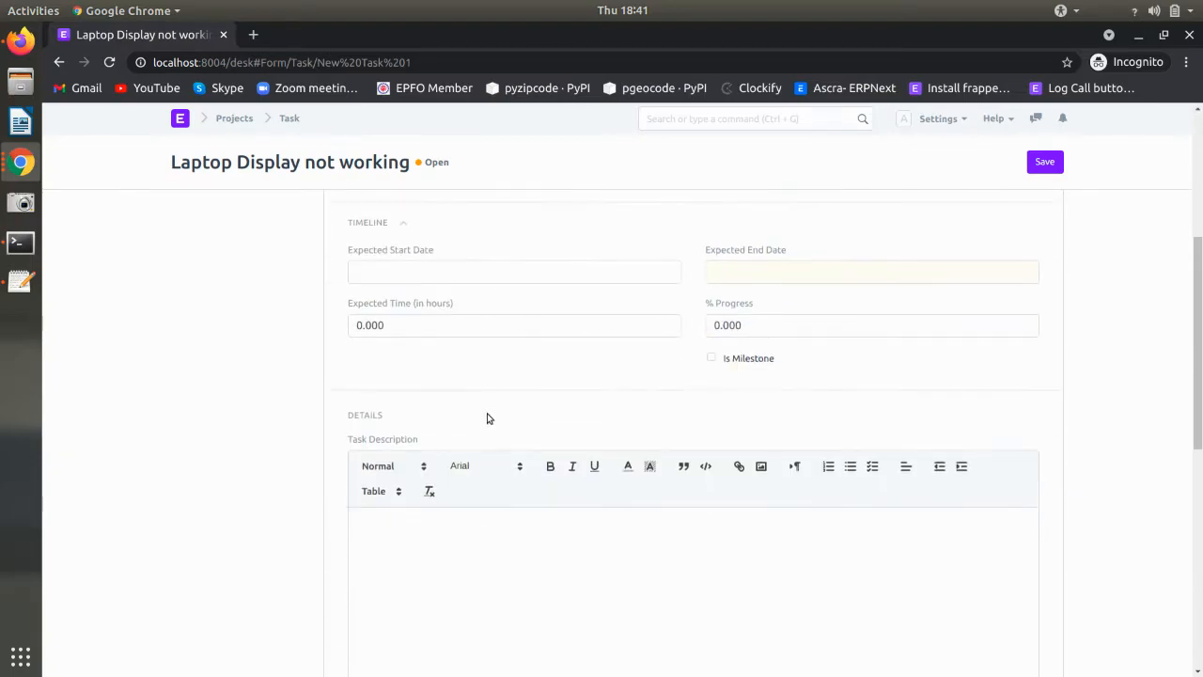
left_click(439, 271)
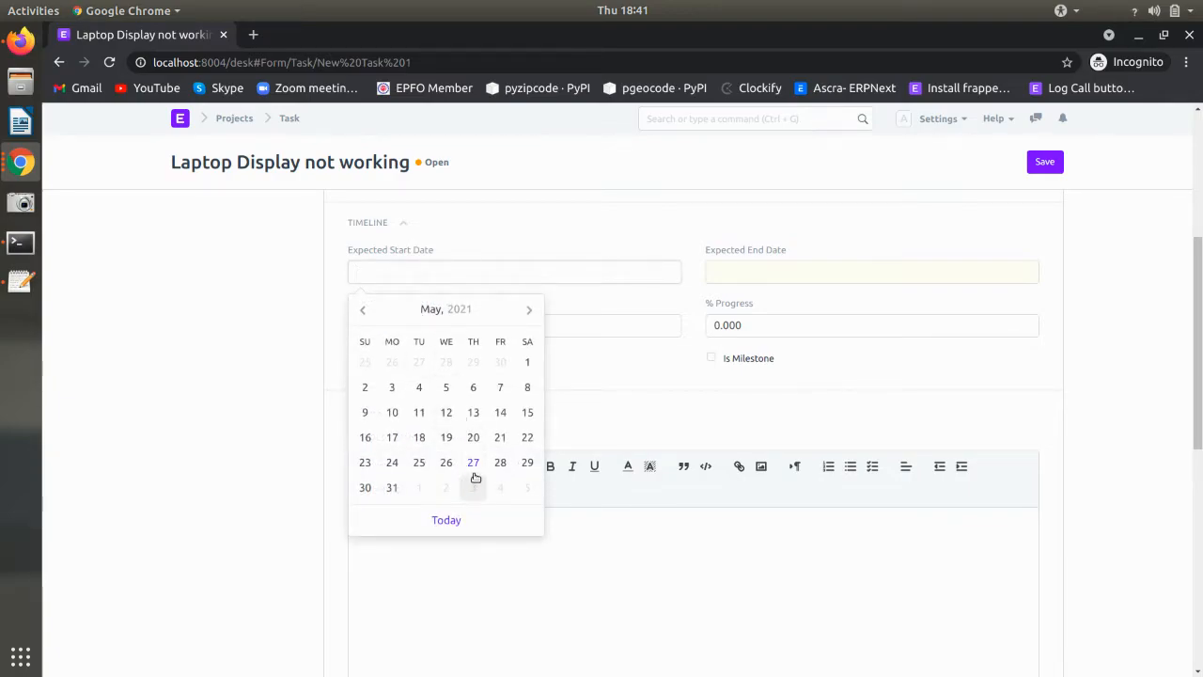
left_click(392, 487)
left_click(784, 274)
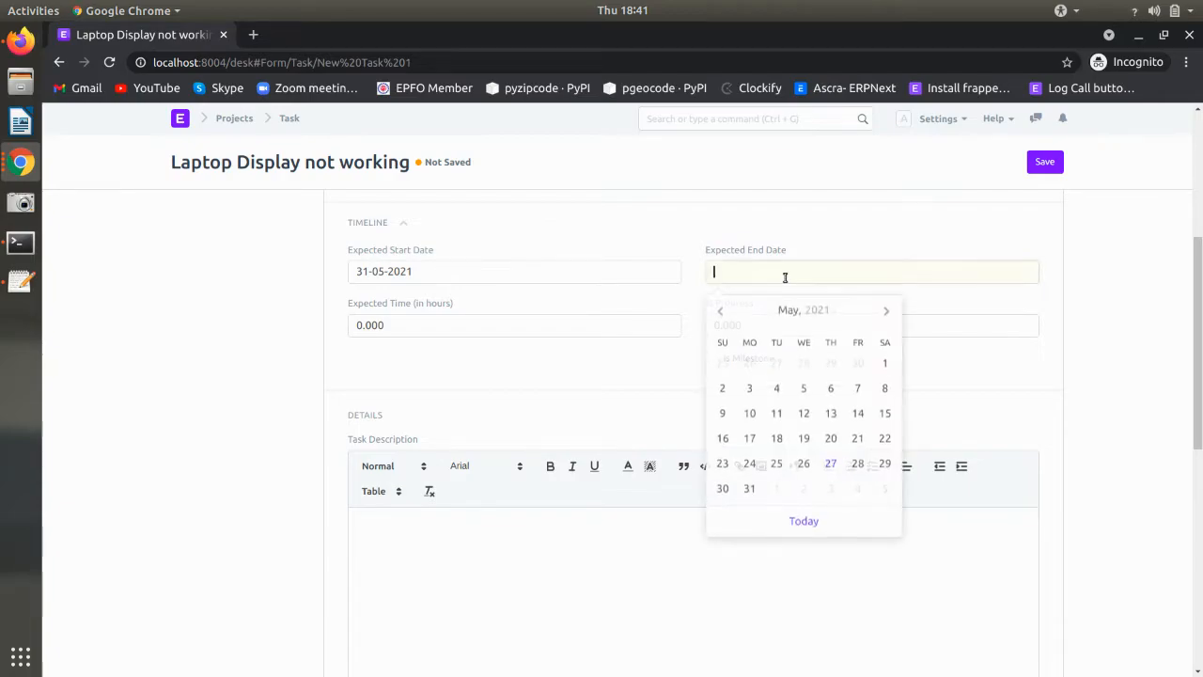
left_click(805, 489)
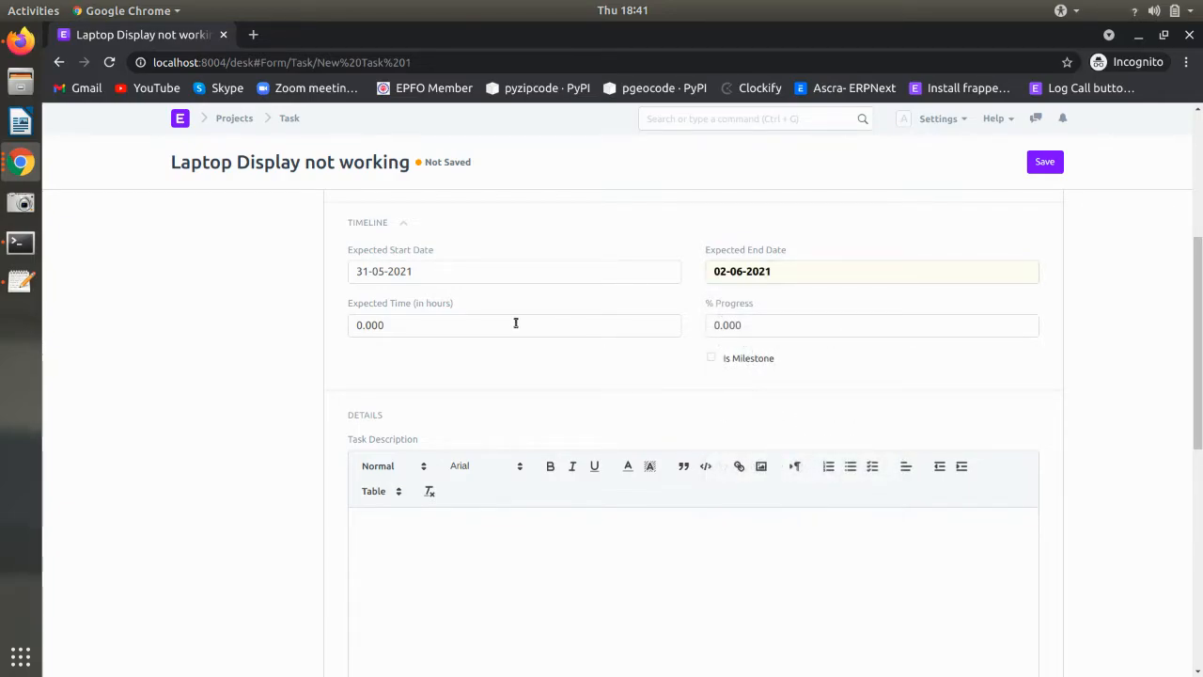
left_click(465, 322)
type("12")
left_click(457, 373)
scroll(458, 375, "down", 5)
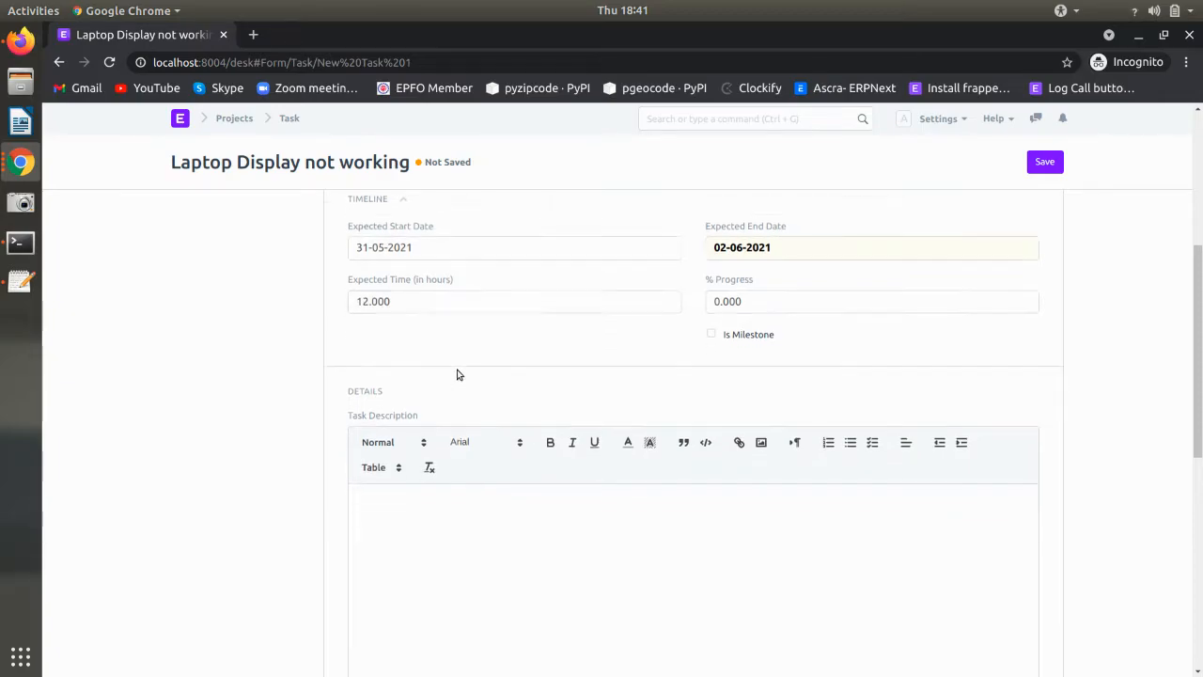
left_click(1042, 165)
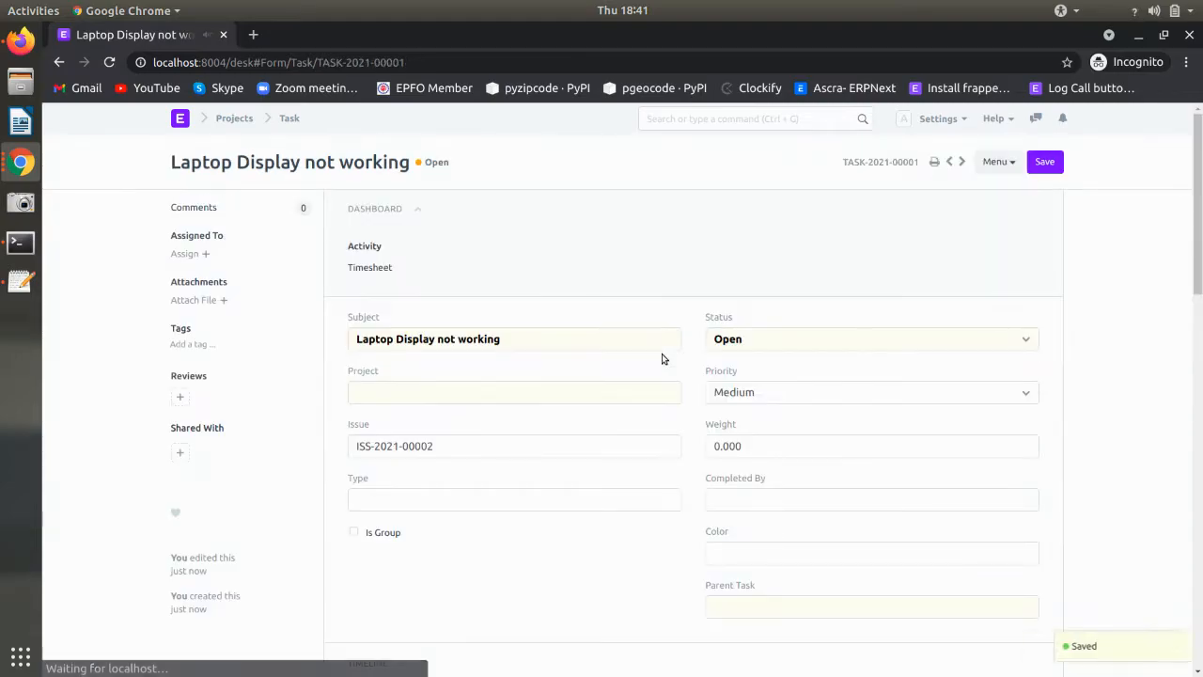
- Leave the task status Open, start a timesheet for the task, and dismiss the Employee permission message
left_click(806, 344)
left_click(807, 344)
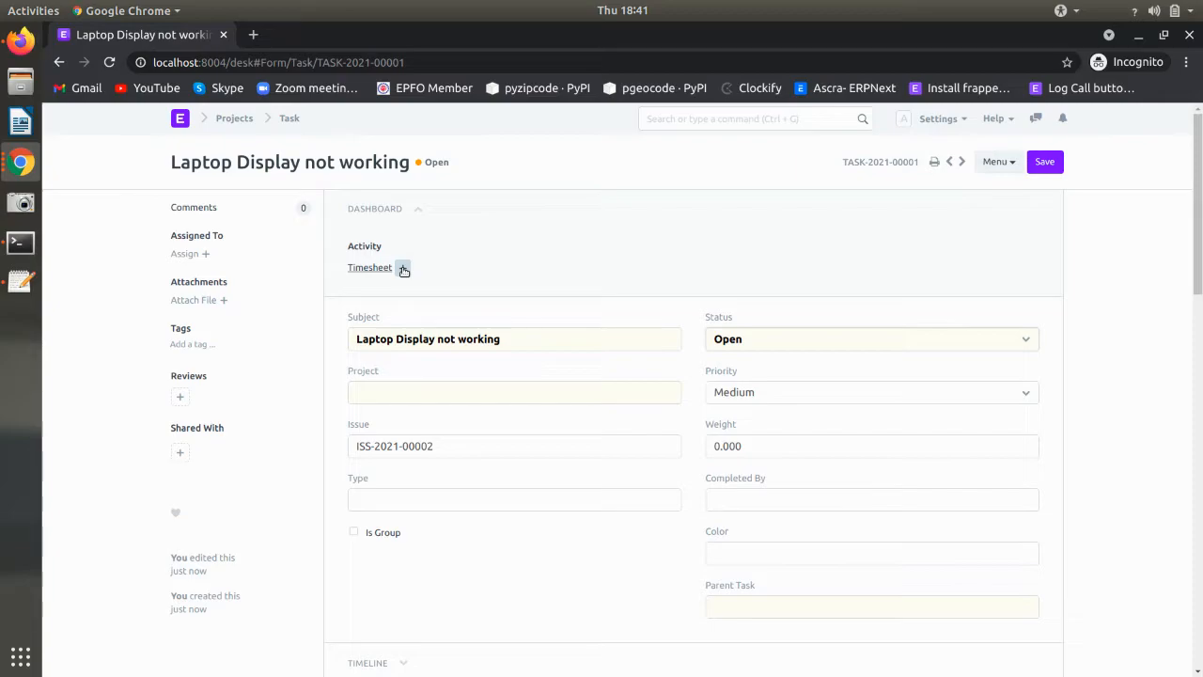
left_click(403, 269)
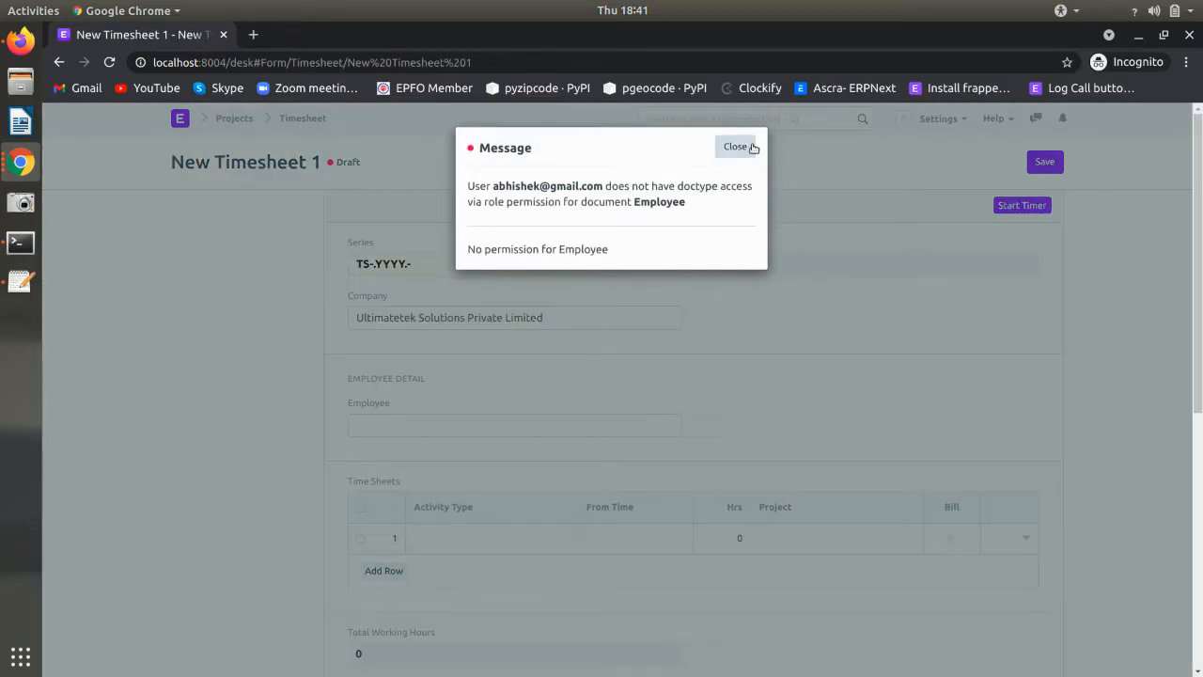
left_click(735, 146)
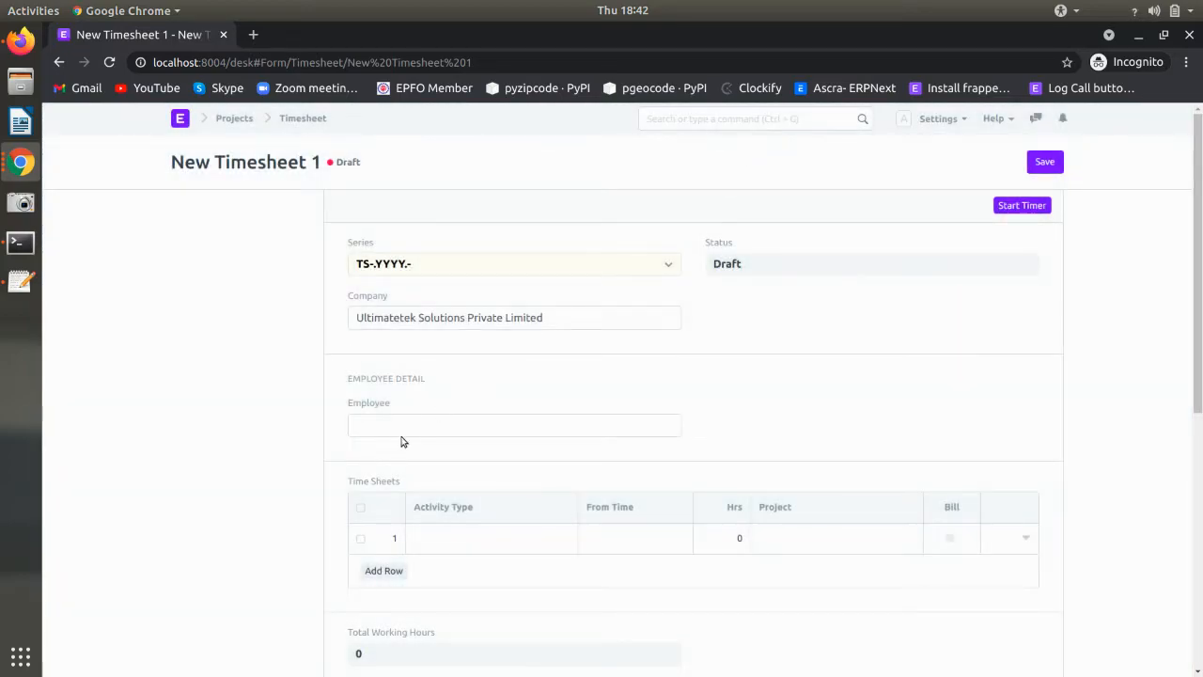
- Give timesheet row 1 the Planning activity type with 3 hours and save
left_click(393, 542)
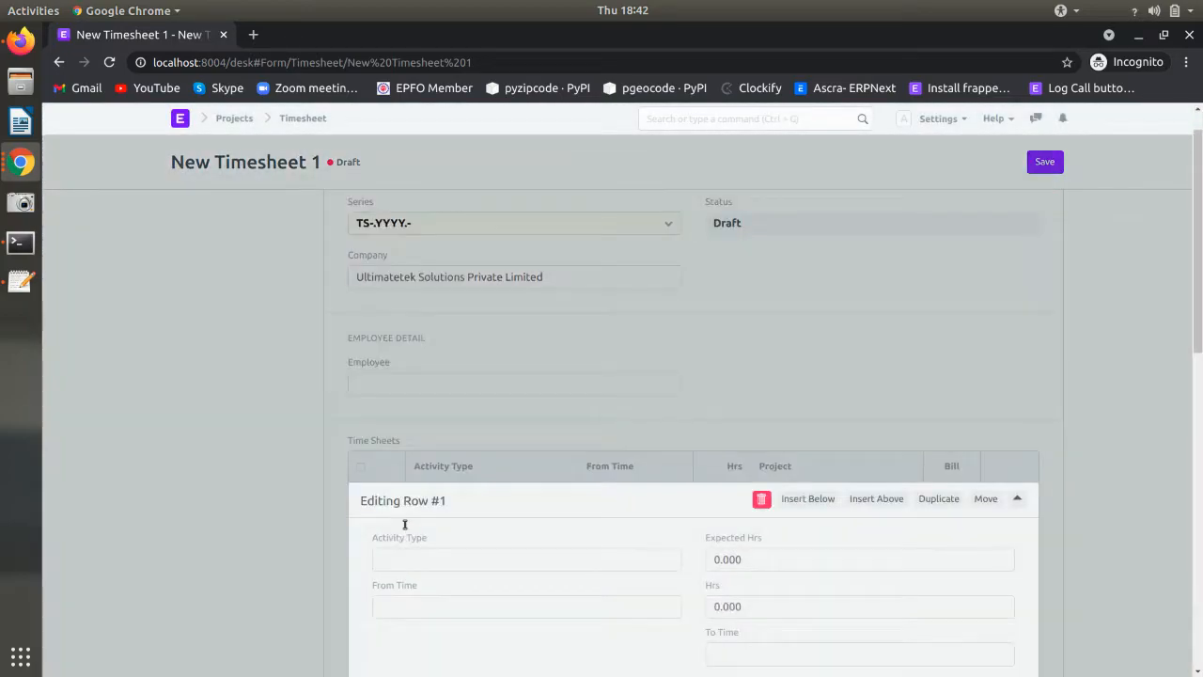
left_click(405, 280)
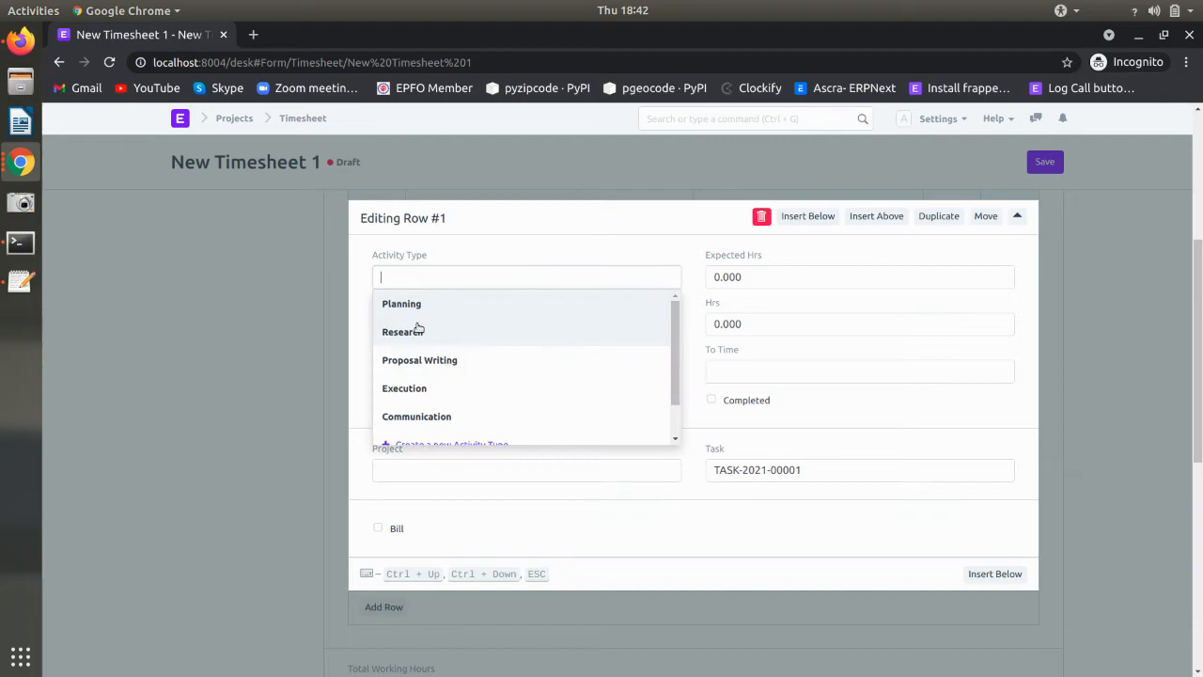
left_click(418, 306)
left_click(810, 274)
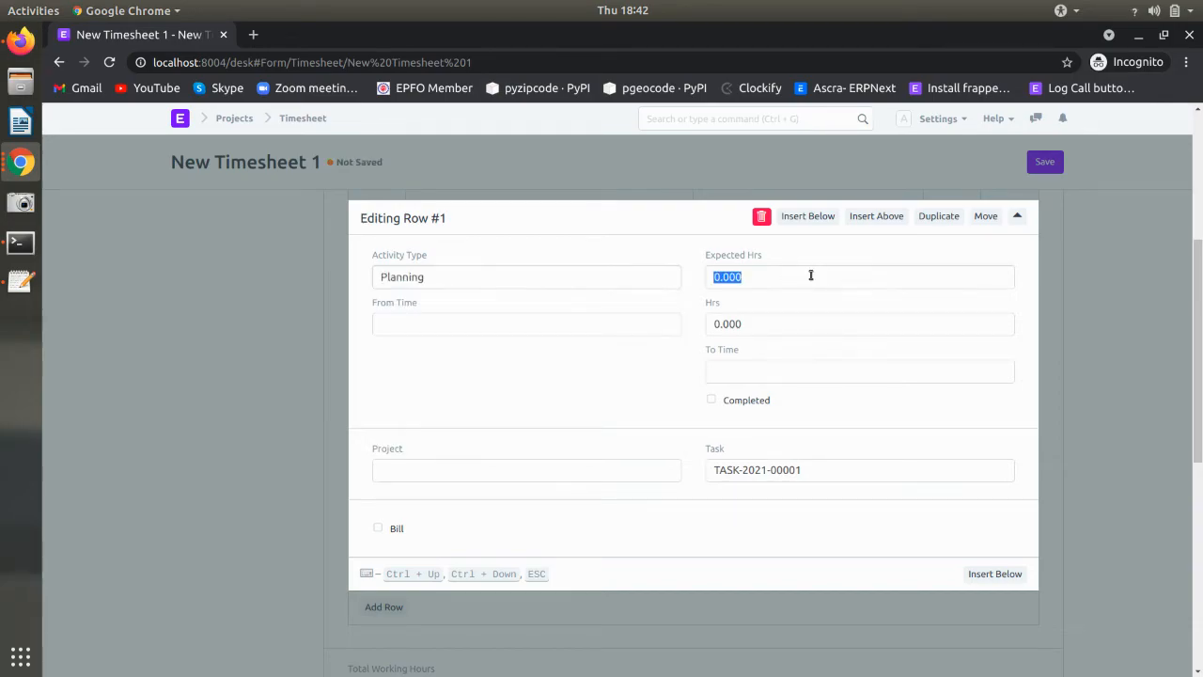
type("3")
left_click(660, 383)
left_click(306, 387)
key("ctrl+s")
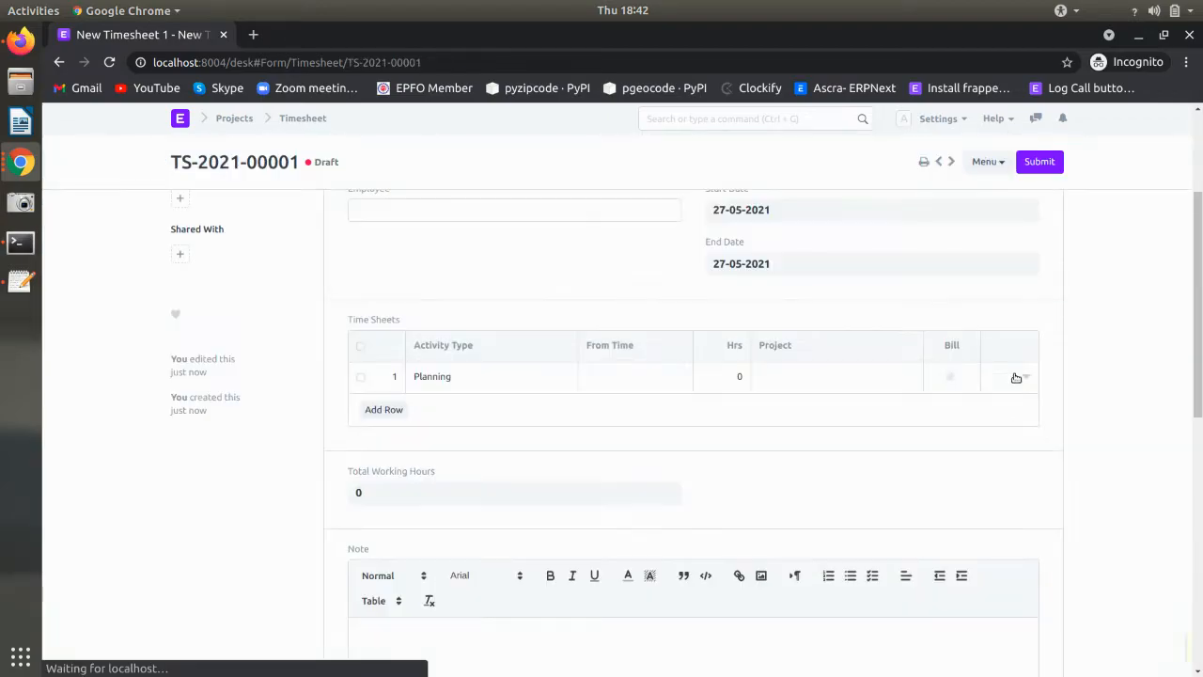
- Change row 1's hours to .5 and save the timesheet as TS-2021-00001
left_click(370, 586)
left_click(777, 325)
type(".5")
left_click(309, 399)
key("ctrl+s")
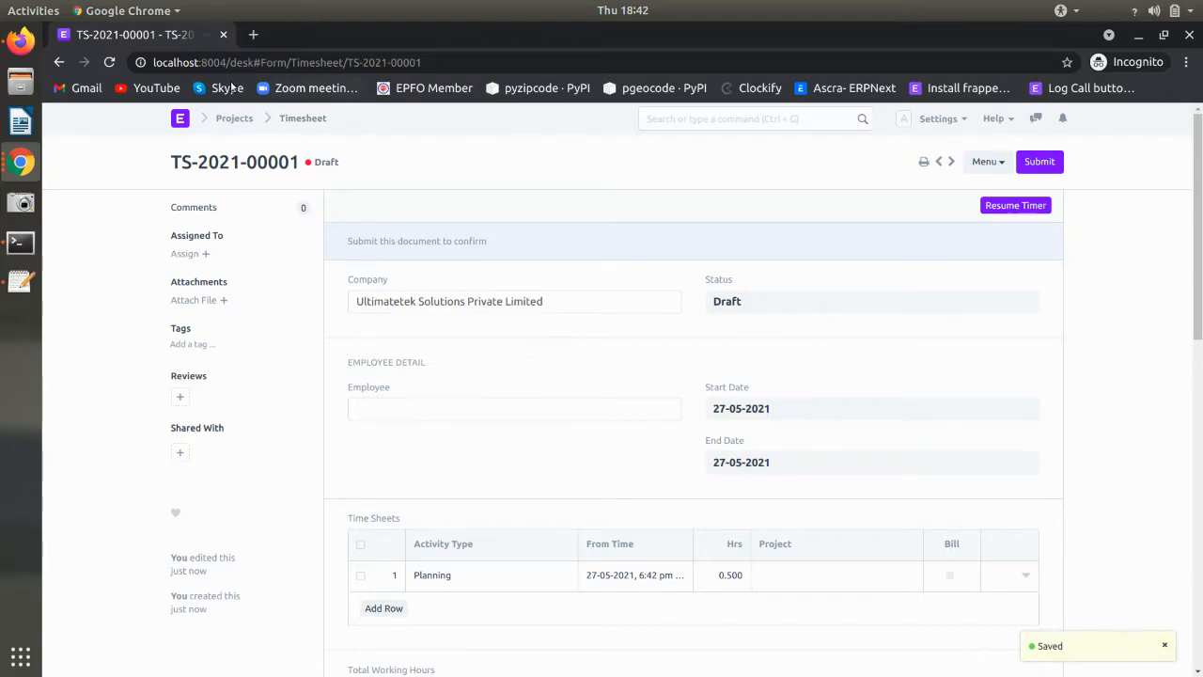
- Duplicate the timesheet tab and reload the Laptop Display not working task in the first tab
right_click(158, 34)
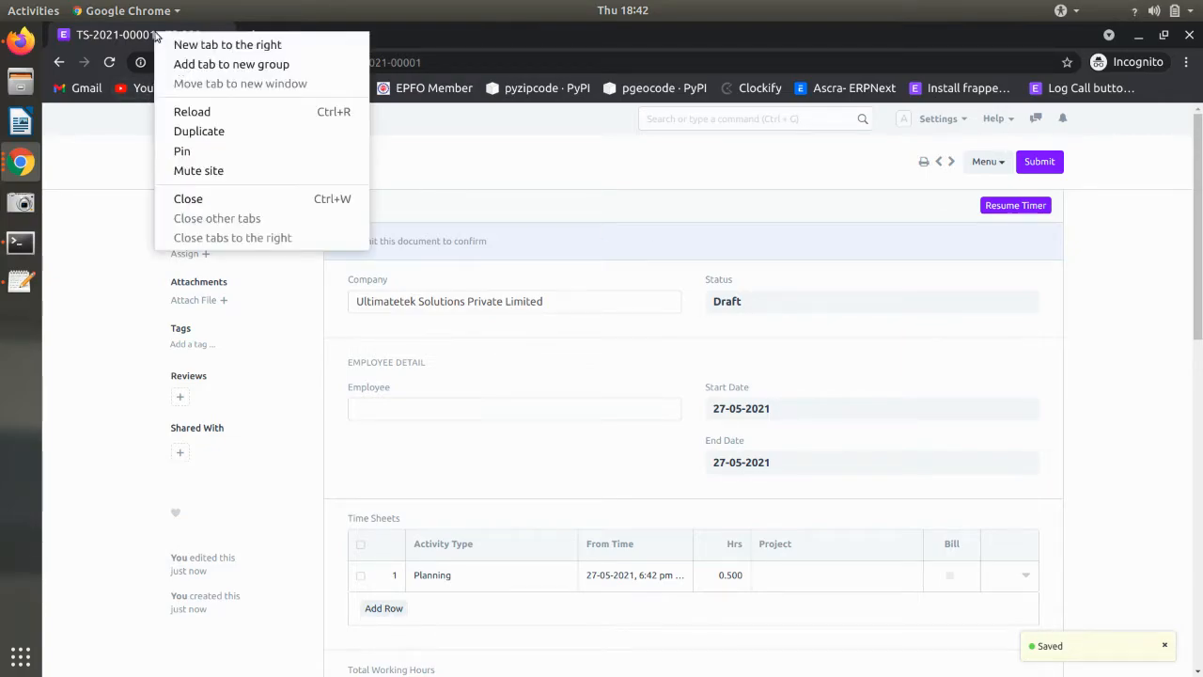
left_click(194, 129)
left_click(141, 34)
left_click(59, 61)
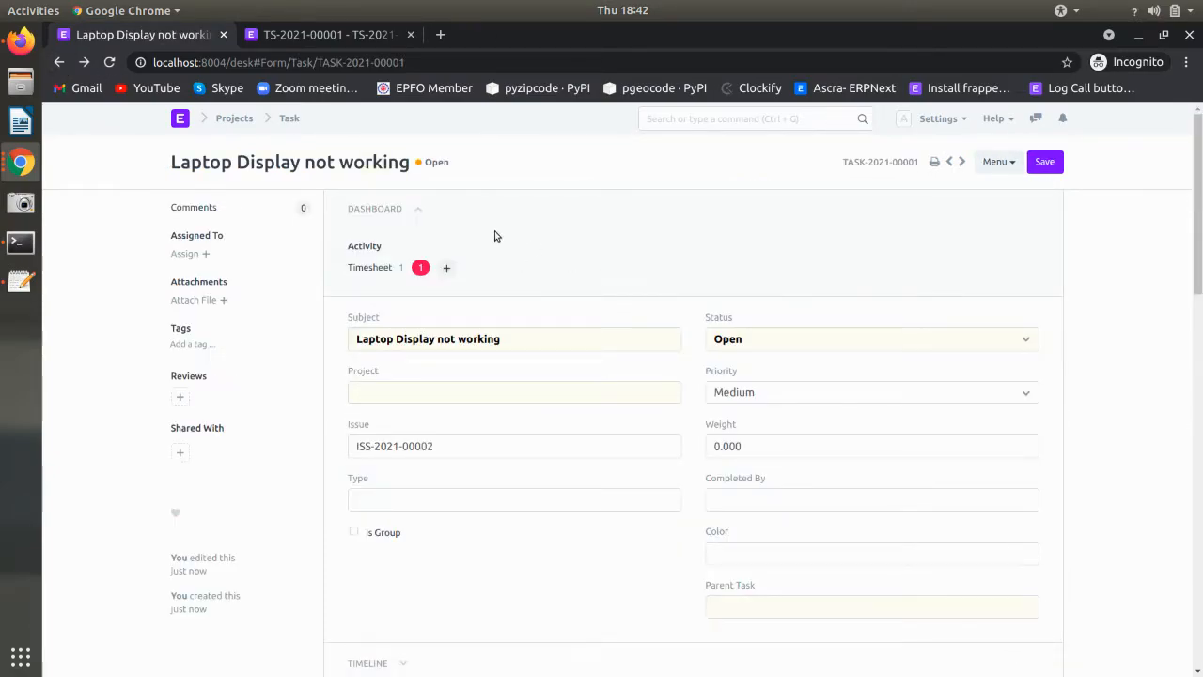
key("ctrl+r")
- Submit timesheet TS-2021-00001 and reload the task to see its Working status
left_click(308, 33)
left_click(1040, 162)
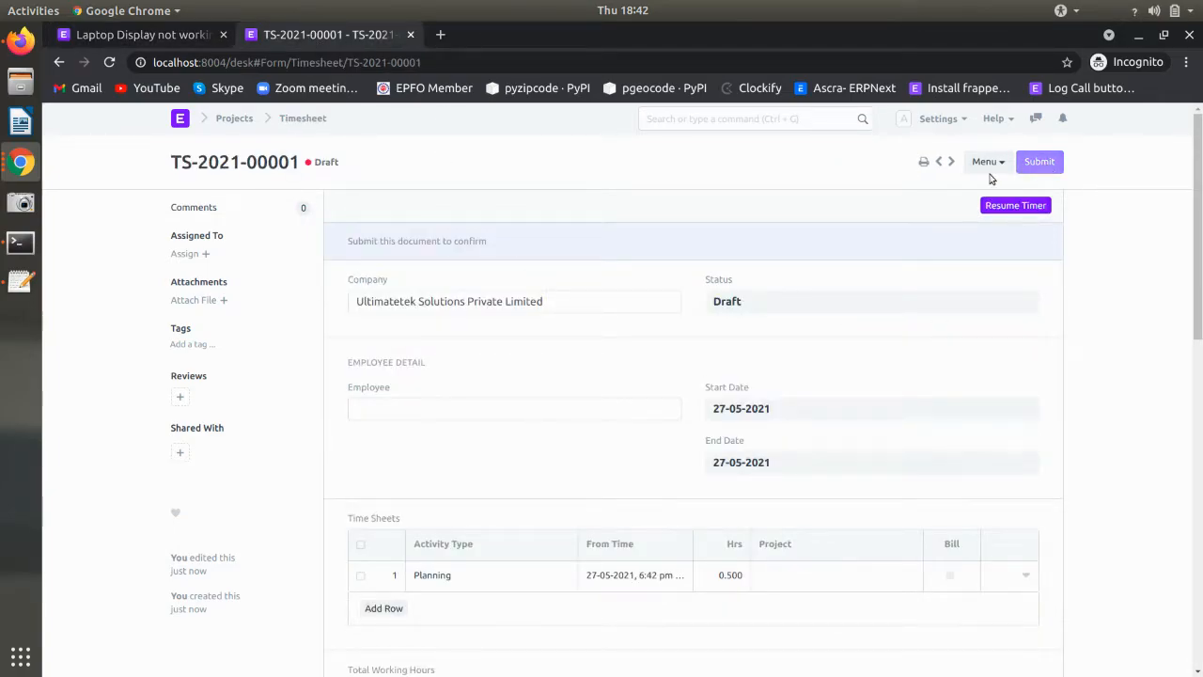
left_click(818, 147)
left_click(188, 36)
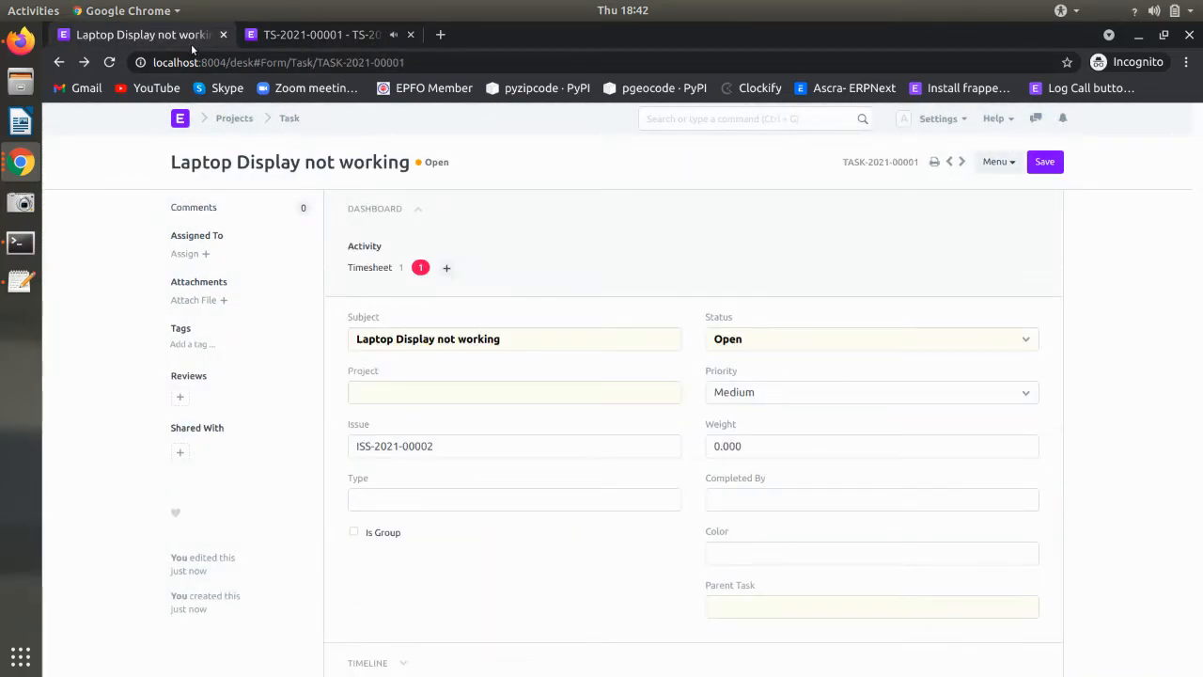
key("F5")
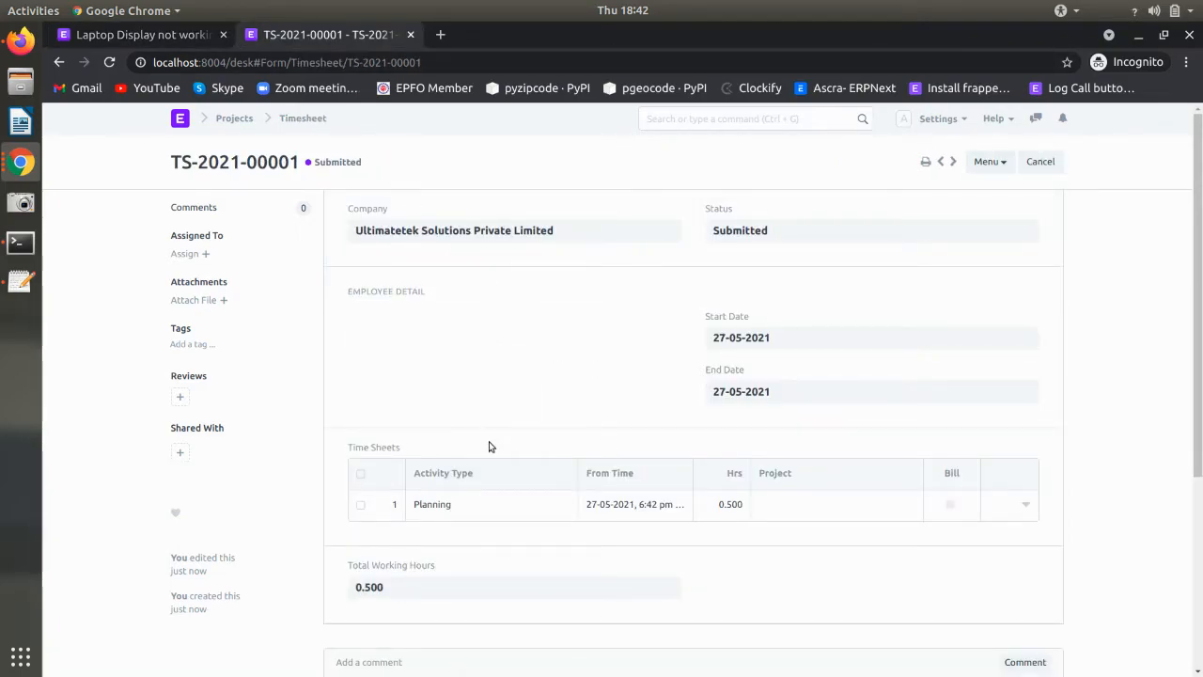
- Duplicate the task tab and go back to a blank New Task form
left_click(155, 35)
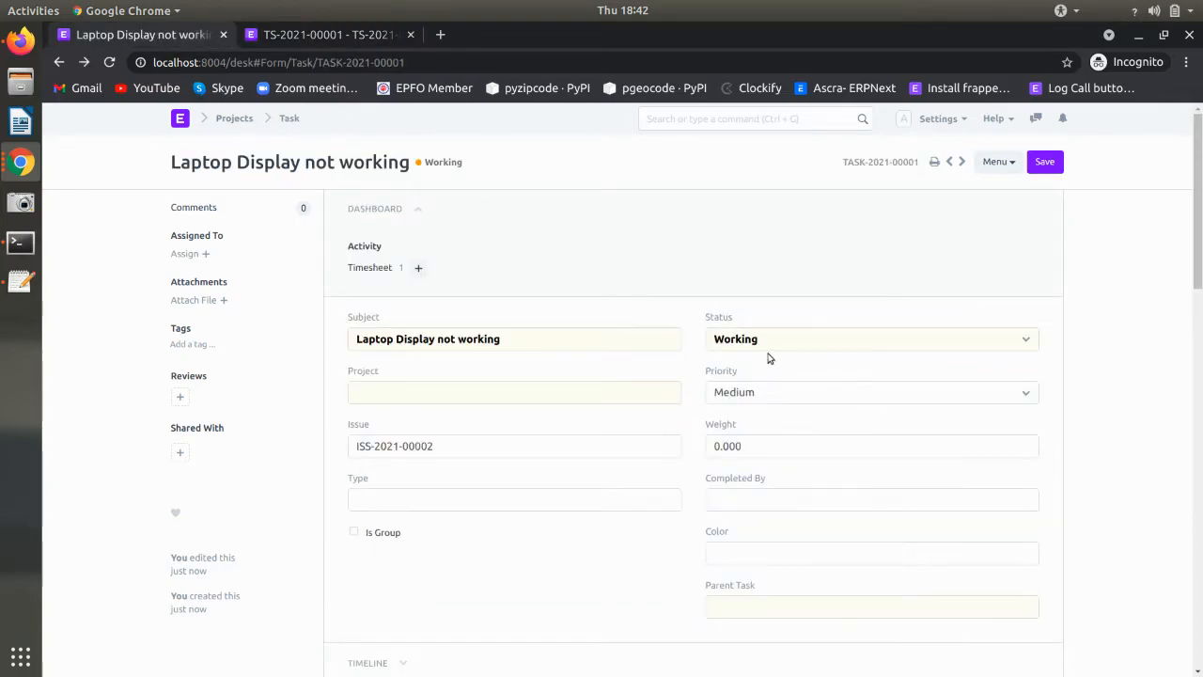
right_click(153, 35)
left_click(193, 128)
left_click(58, 62)
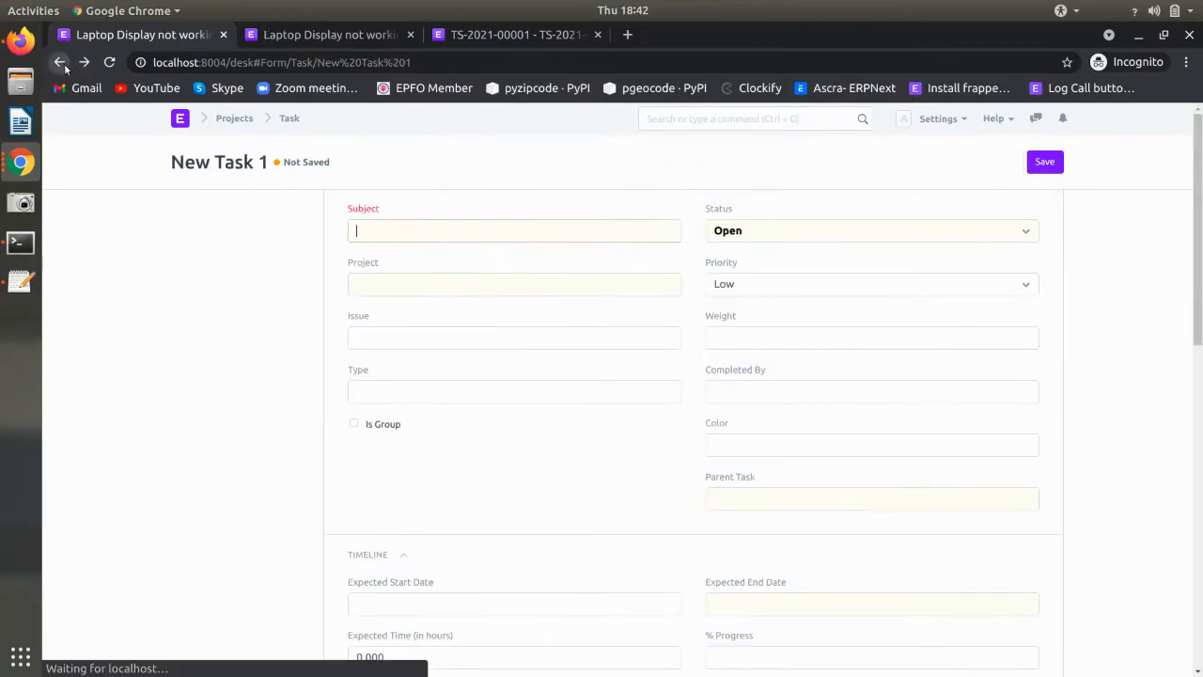
left_click(756, 119)
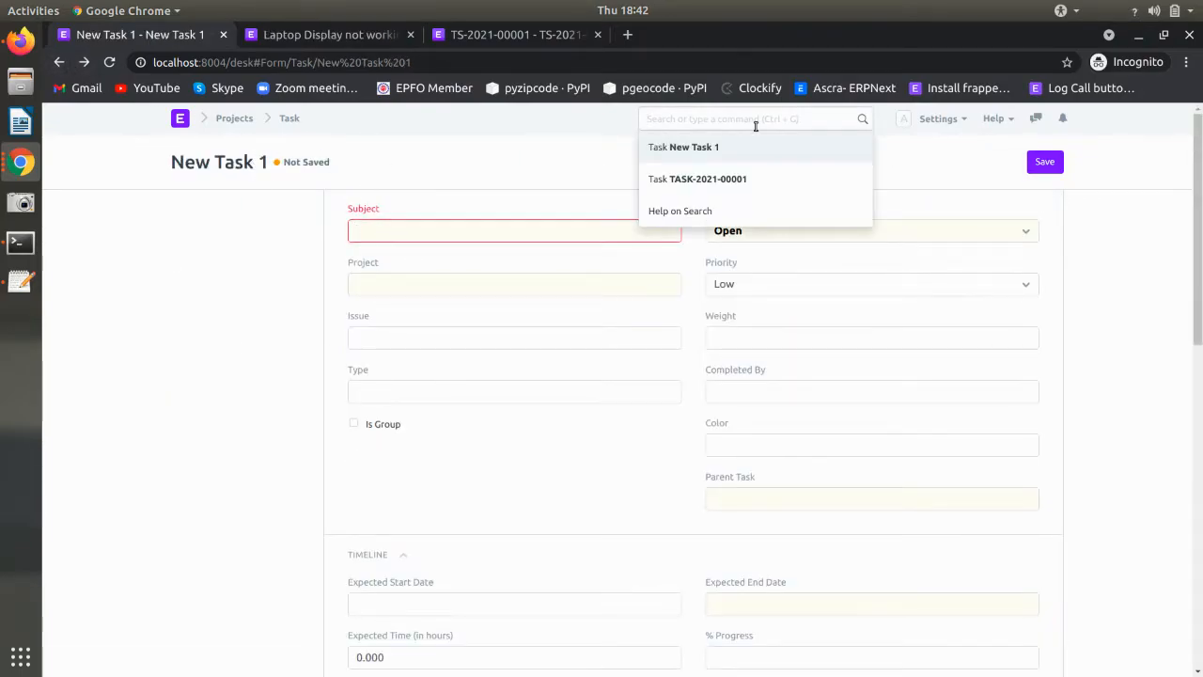
- Open issue ISS-2021-00002 from the Issue list found by searching 'iss'
type("iss")
left_click(667, 179)
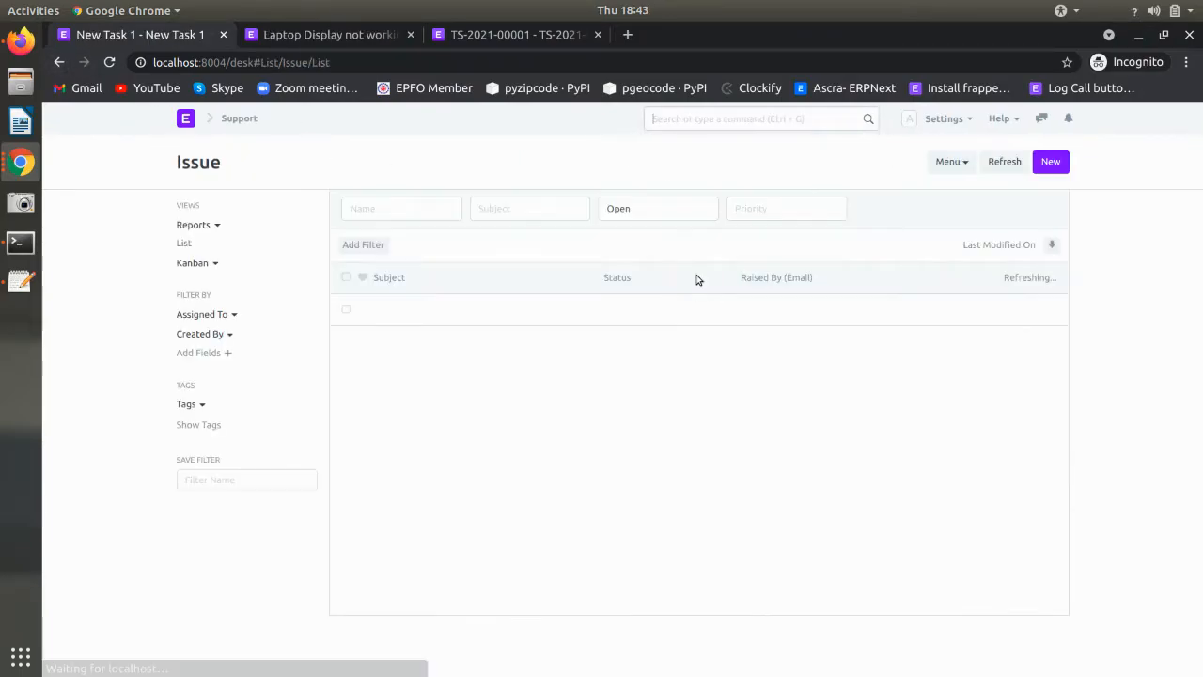
left_click(567, 319)
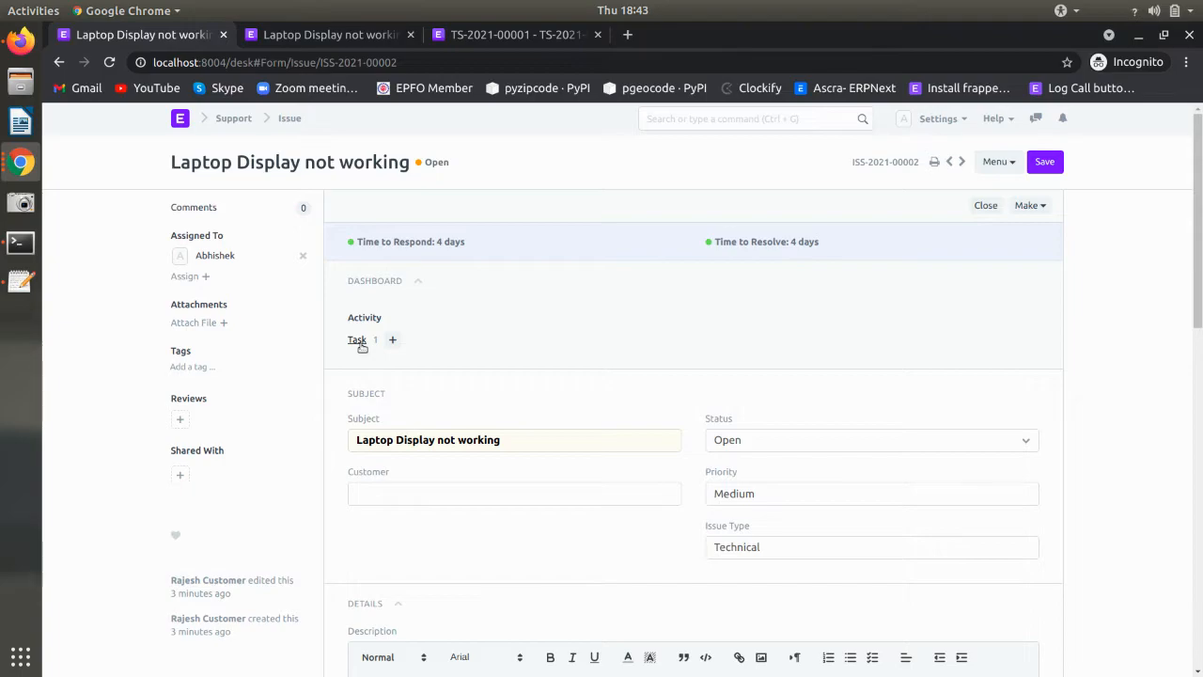
left_click(356, 38)
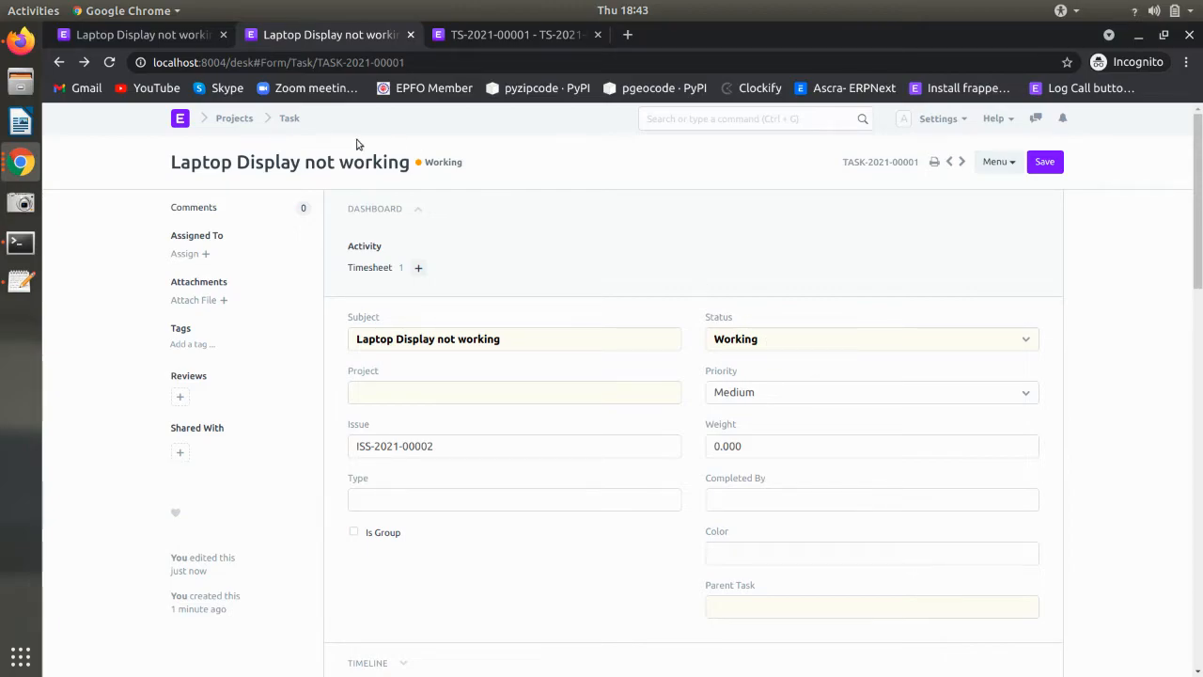
left_click(122, 36)
- Set issue ISS-2021-00002 to Closed and save, then back to Open and save
left_click(757, 449)
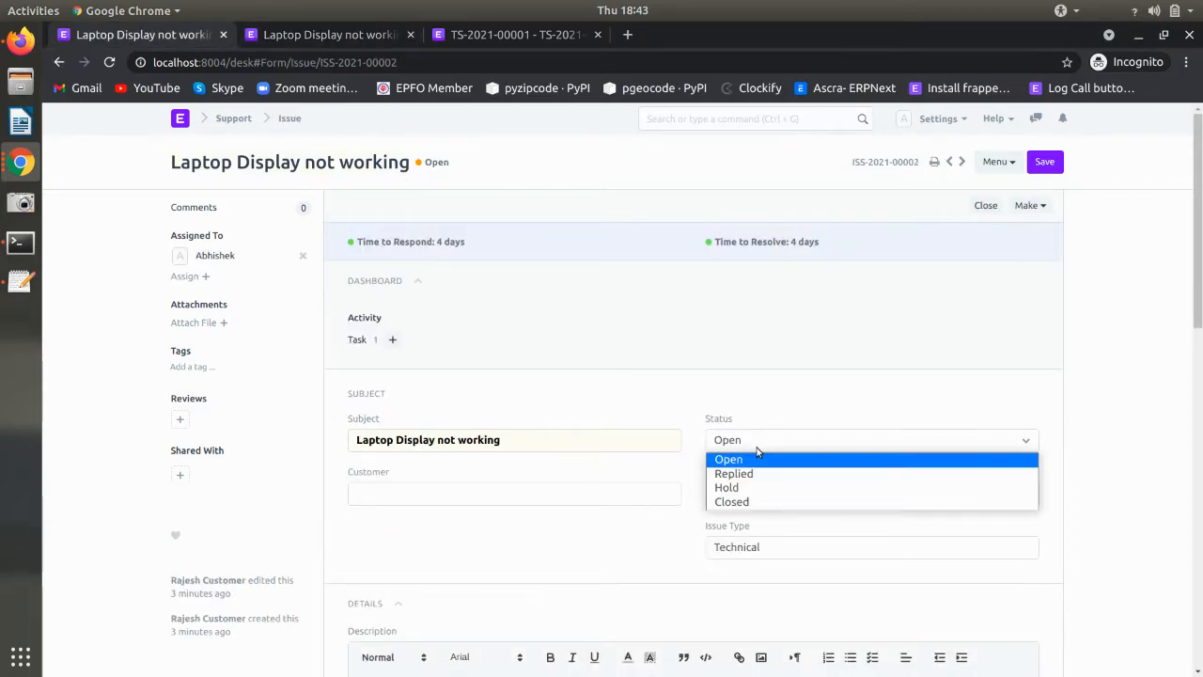
left_click(757, 502)
key("ctrl+s")
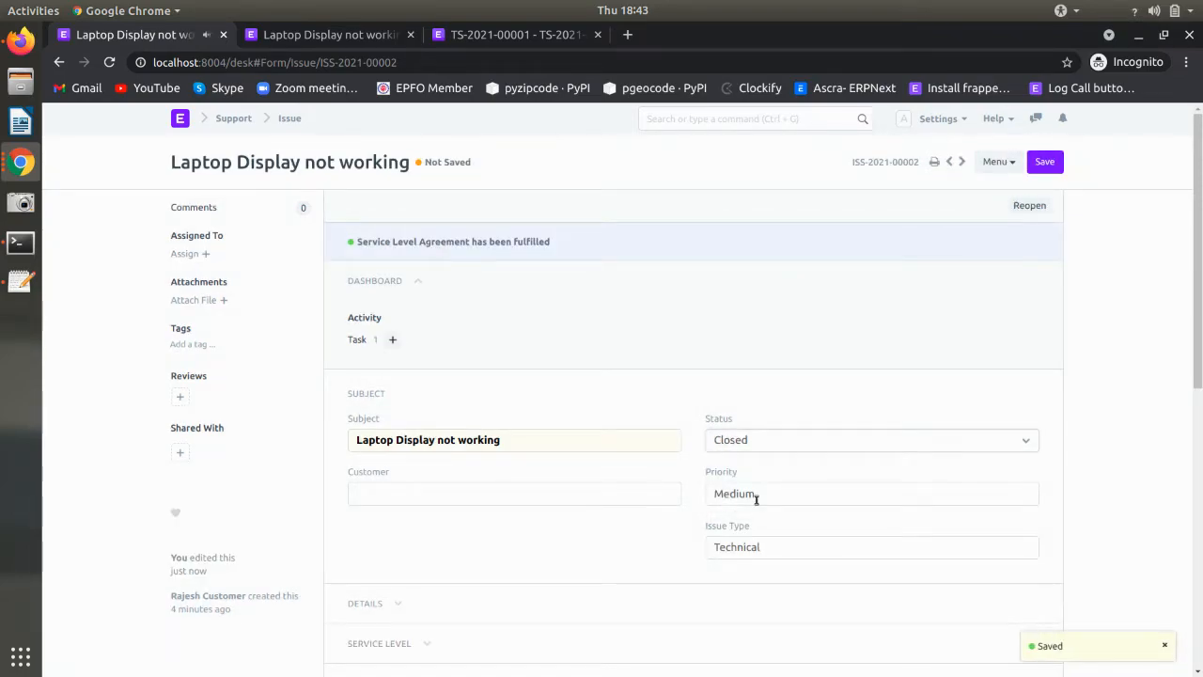
left_click(752, 442)
left_click(712, 459)
key("ctrl+s")
- Set task TASK-2021-00001's status to Completed and save it
left_click(307, 34)
left_click(767, 347)
key("Escape")
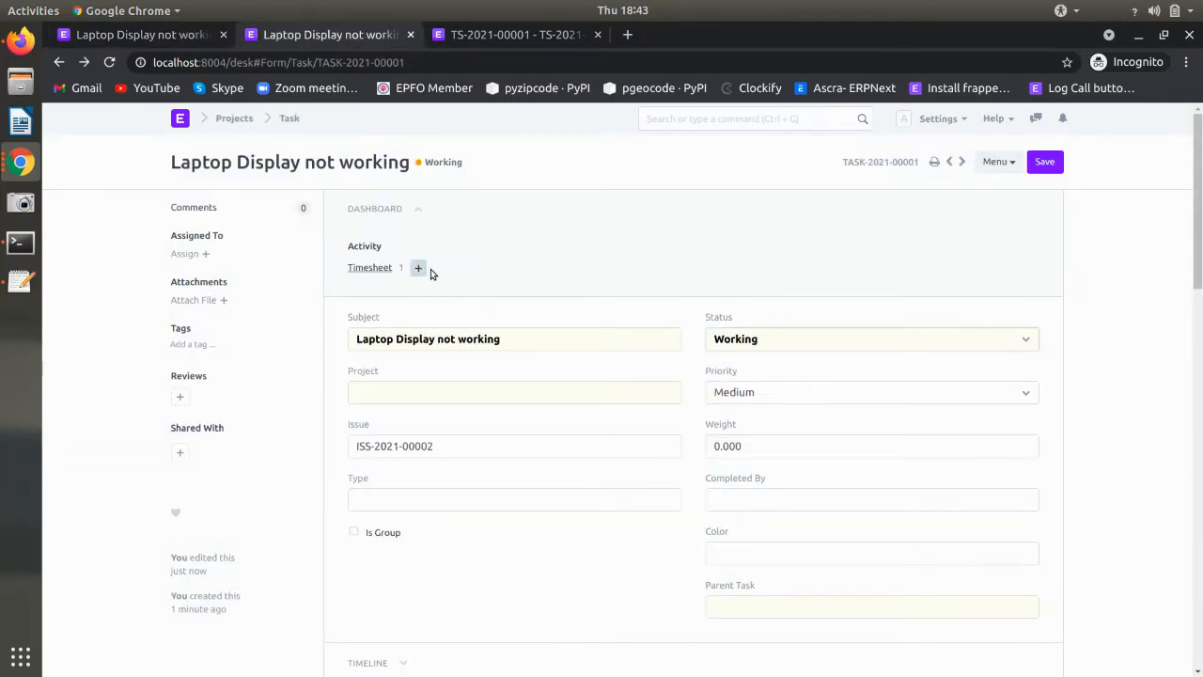
left_click(747, 340)
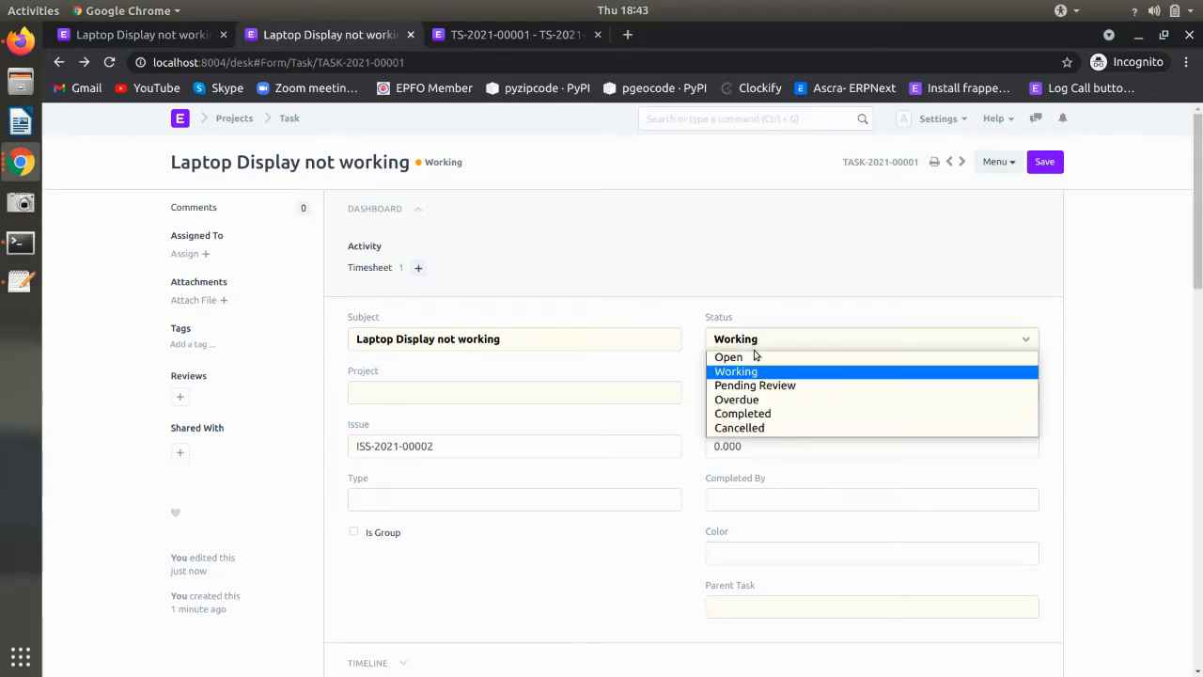
left_click(765, 419)
key("ctrl+s")
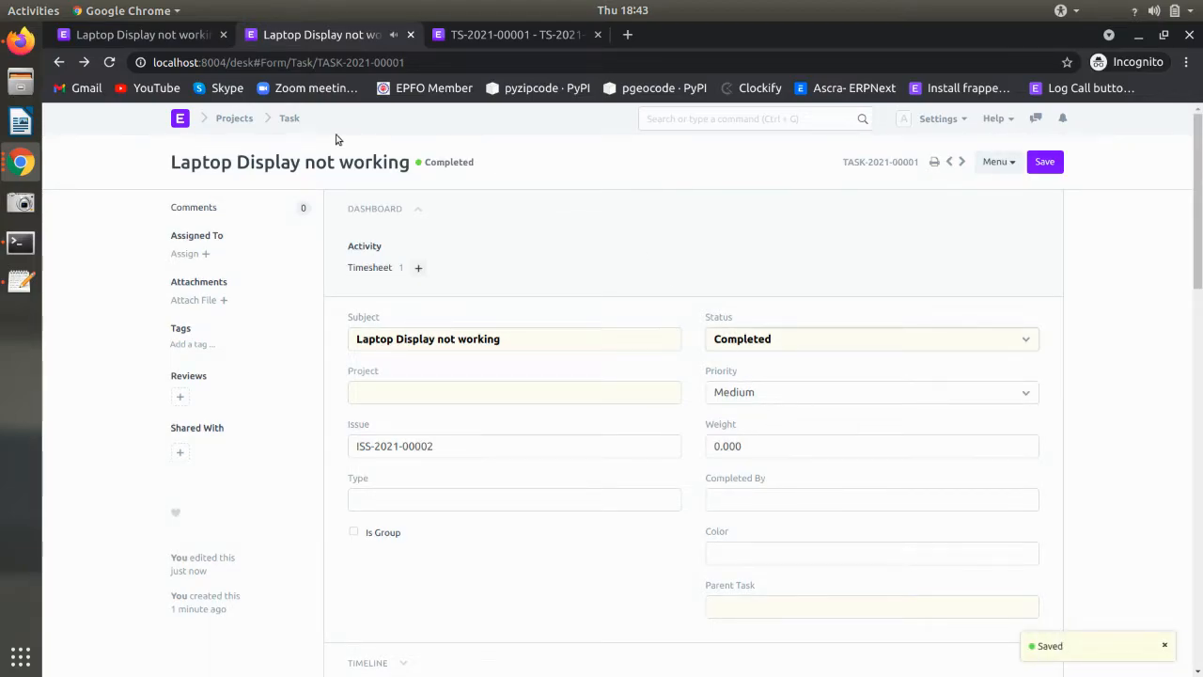
- Reload issue ISS-2021-00002 with a cleared cache
left_click(143, 36)
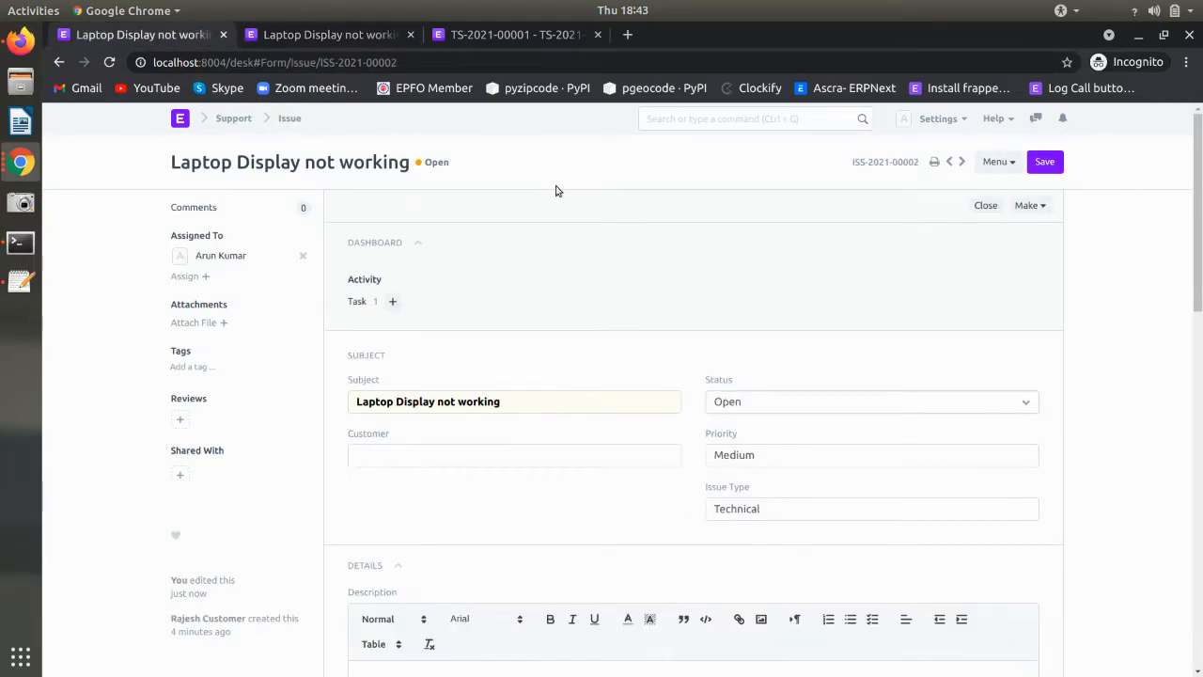
key("F5")
key("ctrl+shift+r")
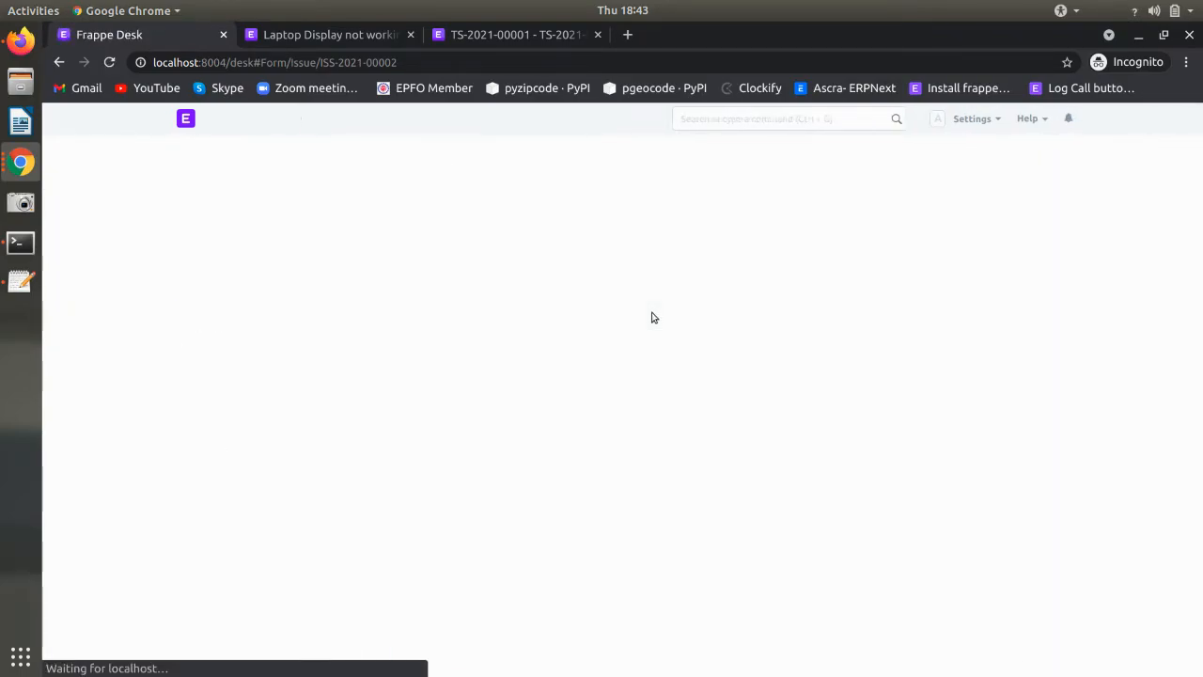
- Keep the linked task's status as Completed and save it
left_click(314, 35)
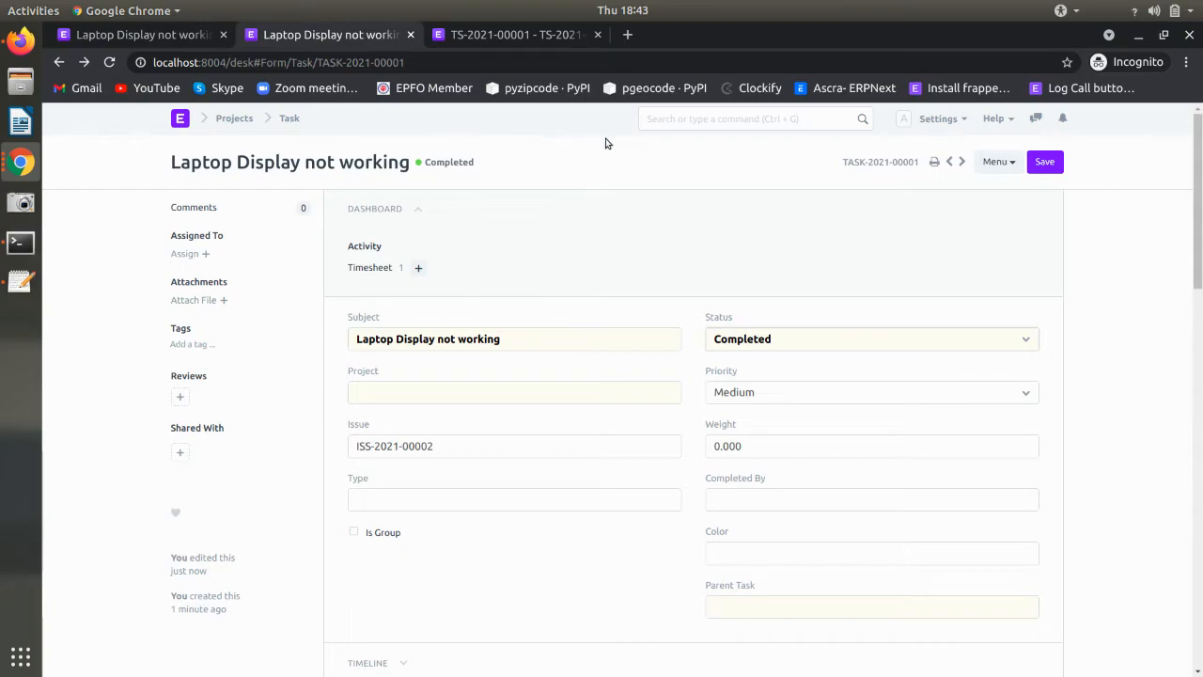
left_click(754, 348)
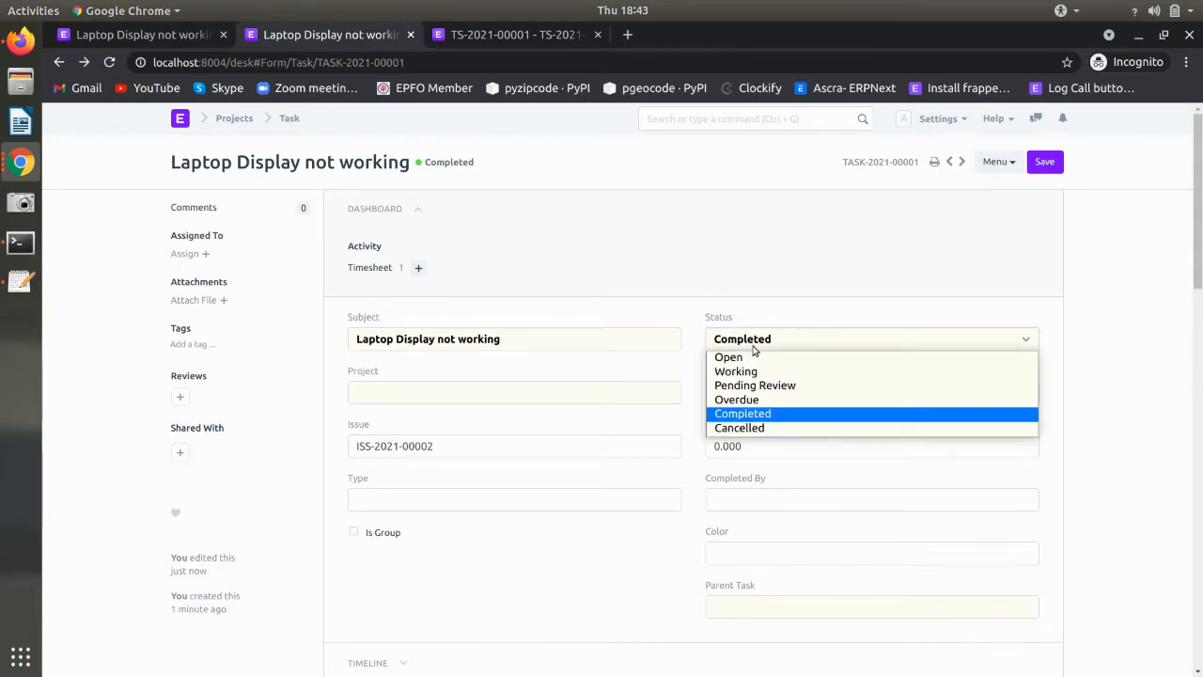
left_click(754, 348)
key("ctrl+s")
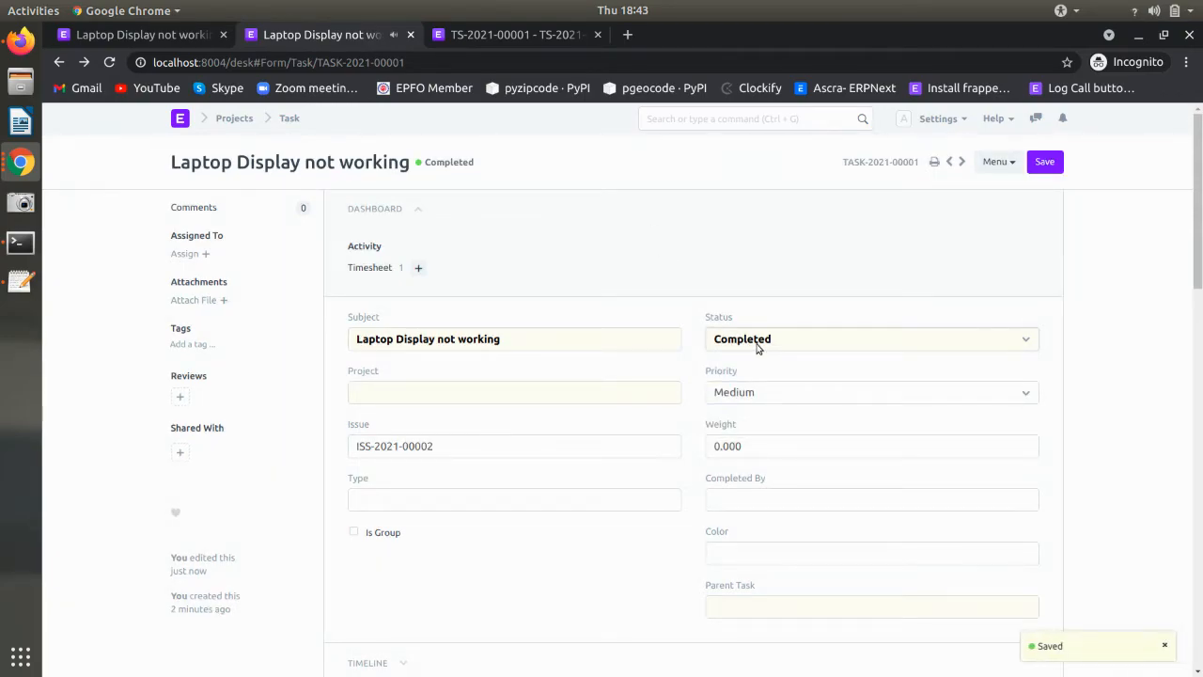
scroll(752, 344, "down", 2)
scroll(752, 344, "up", 2)
- Set issue ISS-2021-00002's status to Closed and save it
left_click(179, 38)
left_click(730, 408)
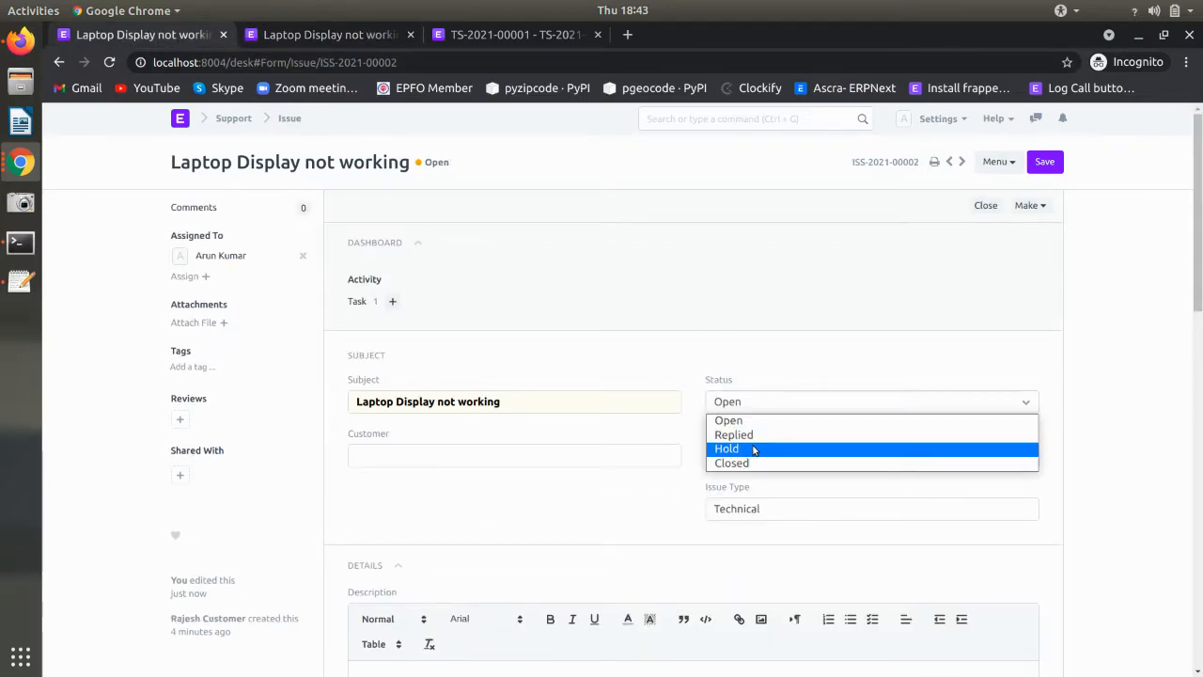
left_click(759, 463)
key("ctrl+s")
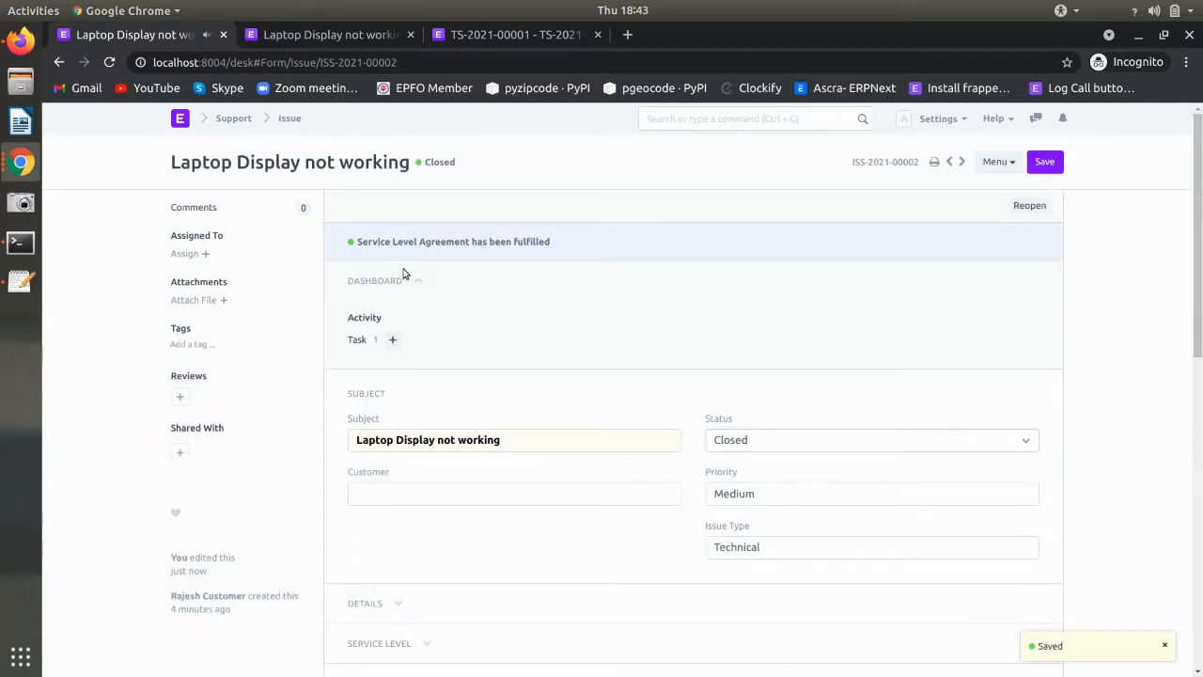
scroll(403, 274, "down", 3)
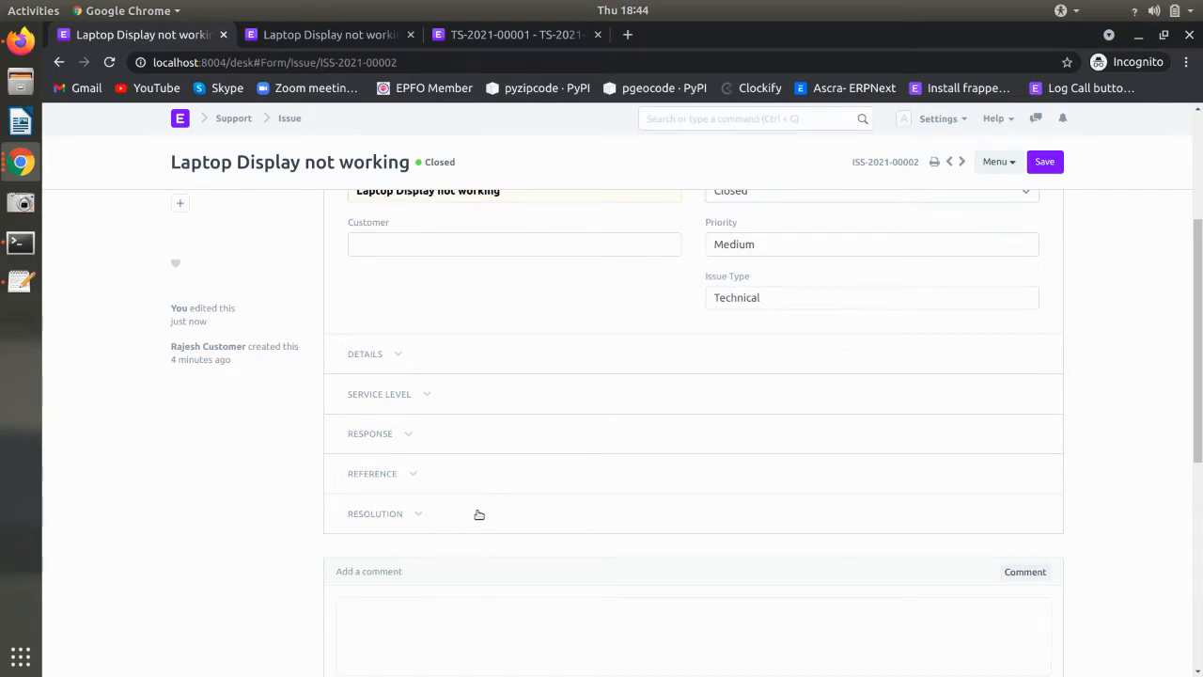
scroll(478, 514, "up", 5)
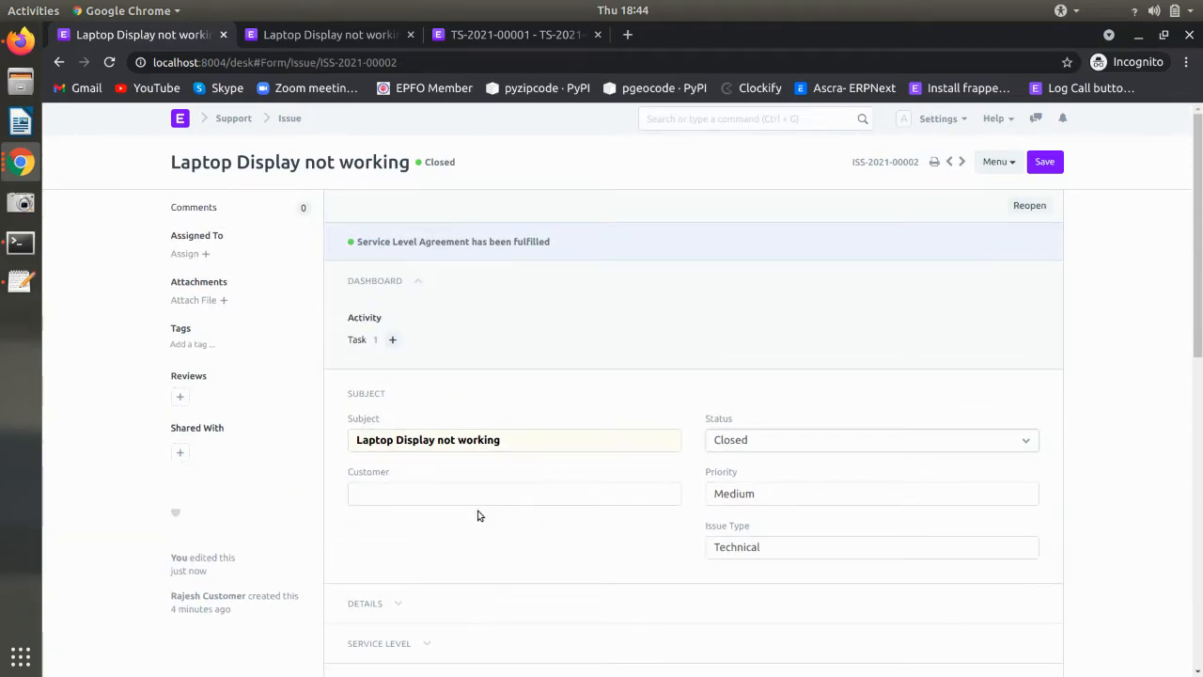
scroll(477, 514, "down", 10)
scroll(376, 344, "up", 3)
- Expand the Reference, Response and Service Level sections showing SLA-Level 2-0004 Fulfilled, then return to desk home
left_click(376, 351)
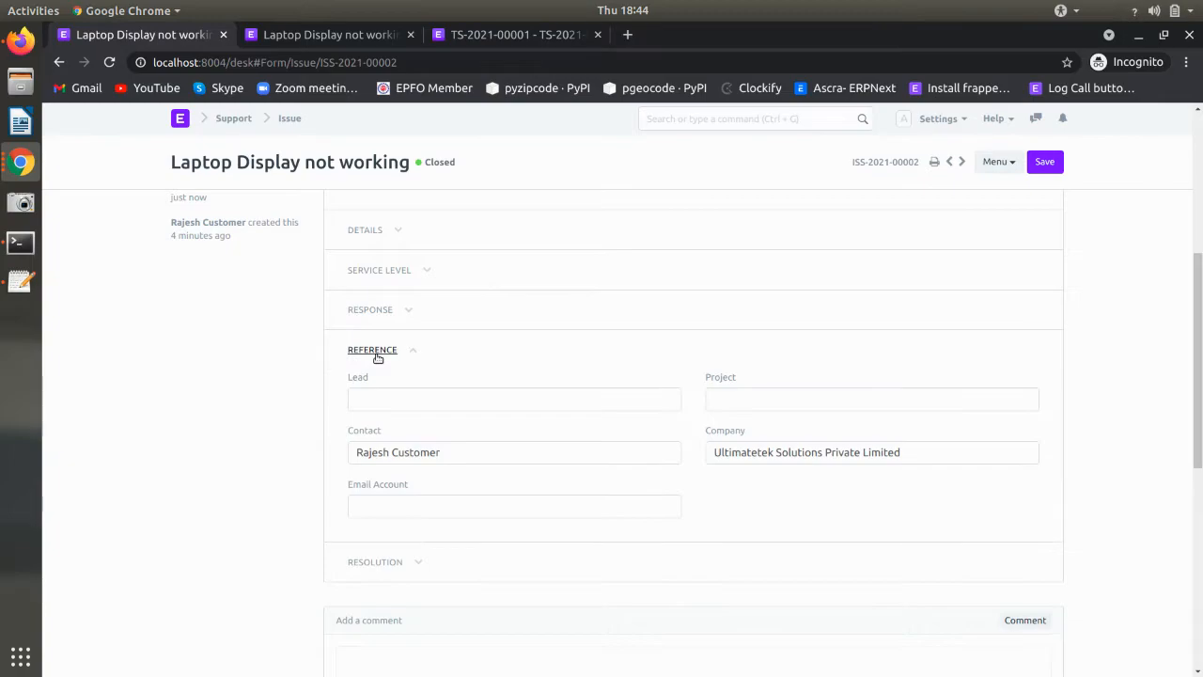
left_click(376, 313)
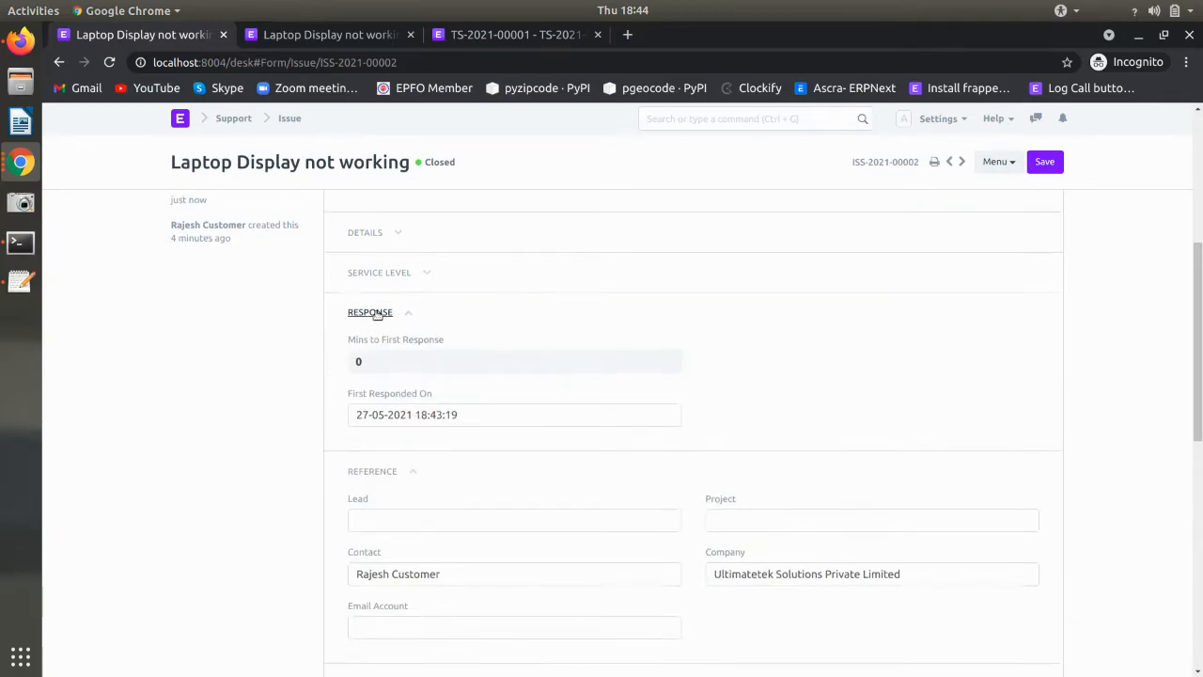
scroll(376, 313, "up", 2)
left_click(383, 352)
scroll(377, 344, "up", 4)
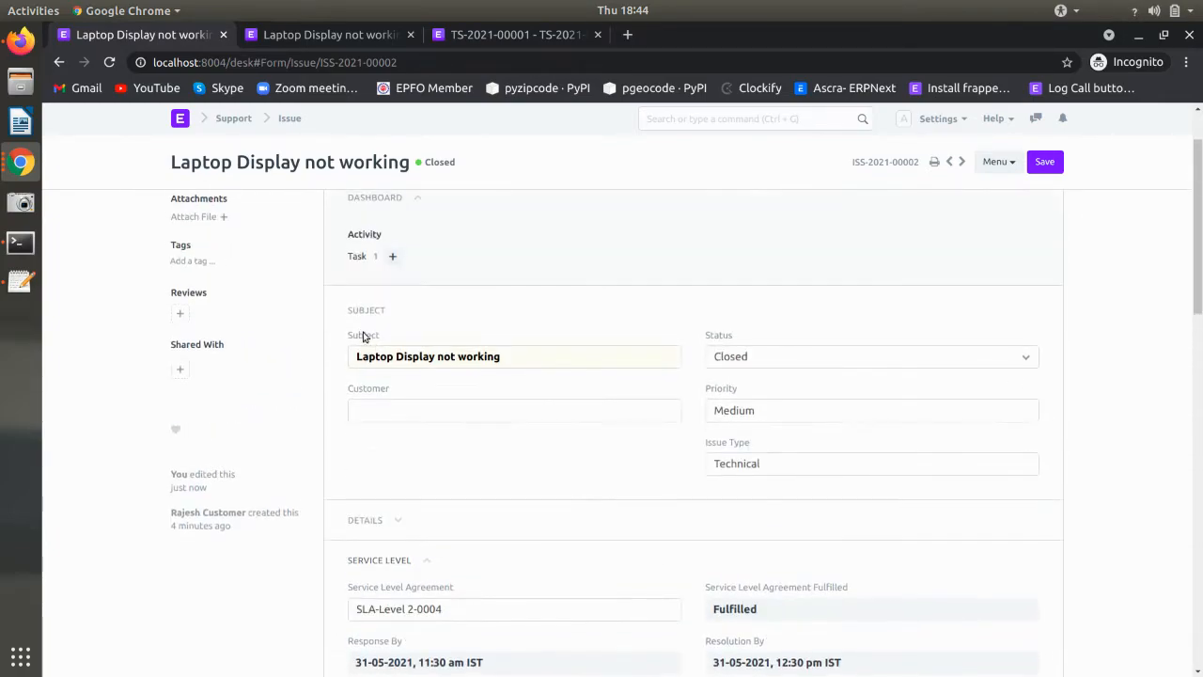
left_click(745, 121)
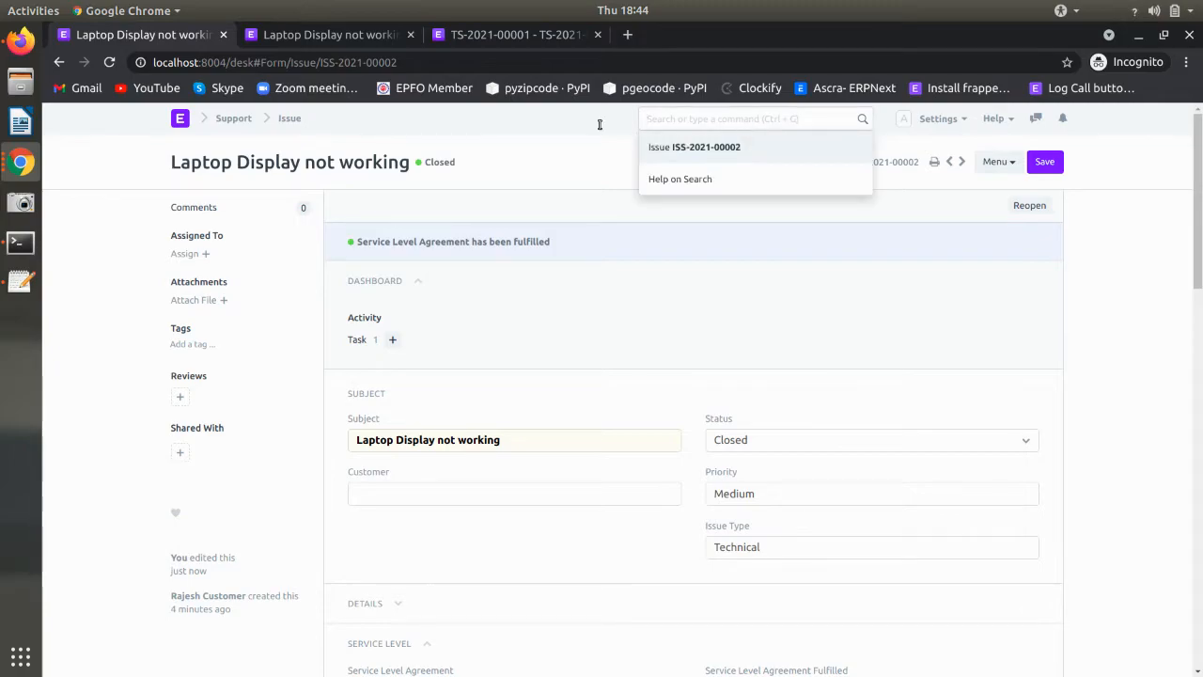
left_click(179, 118)
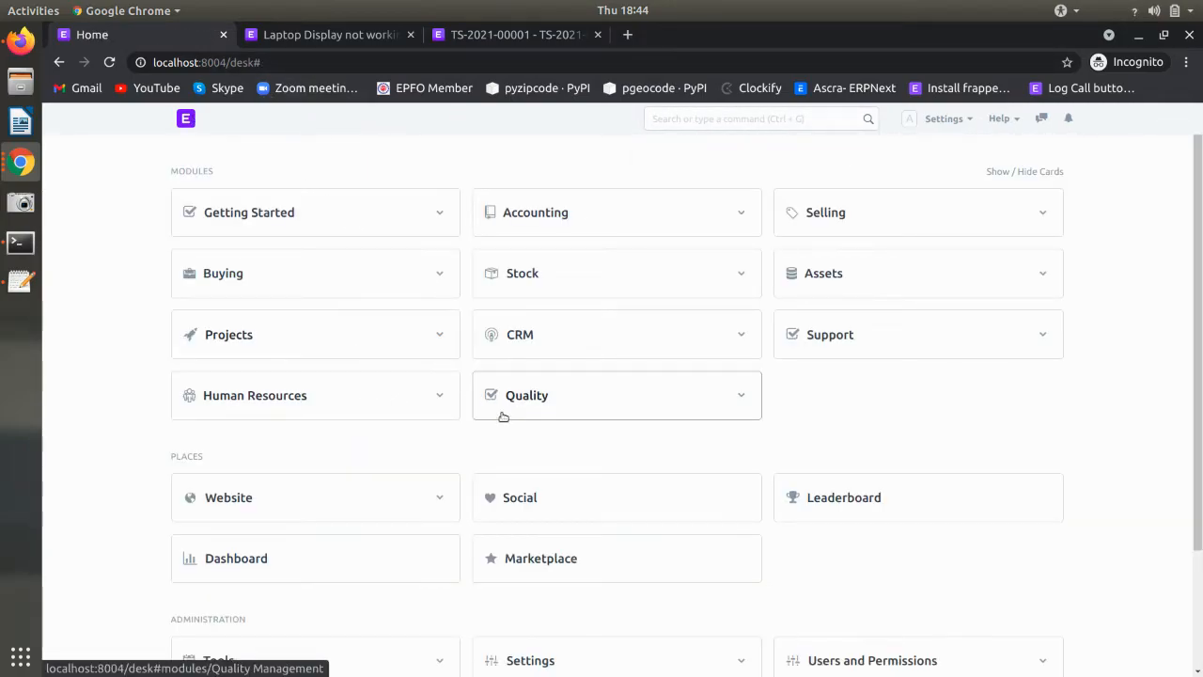
- Open the Minutes to First Response for Issues report from Support and set its end date to 02-06-2021
left_click(832, 344)
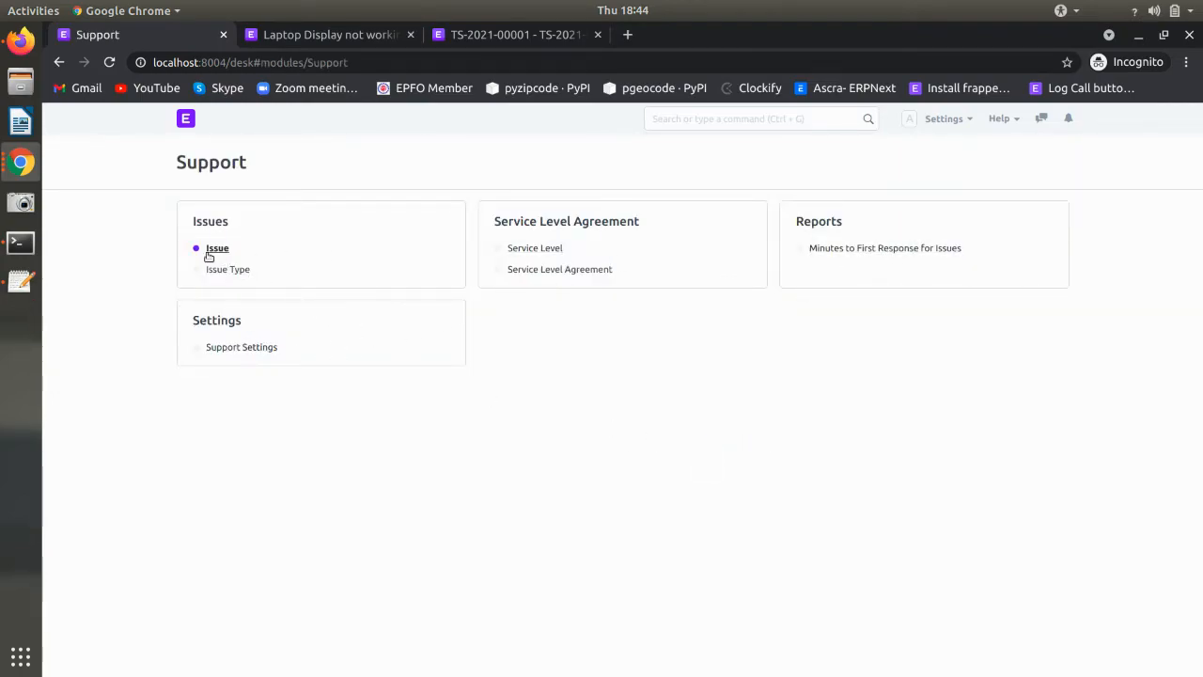
left_click(844, 250)
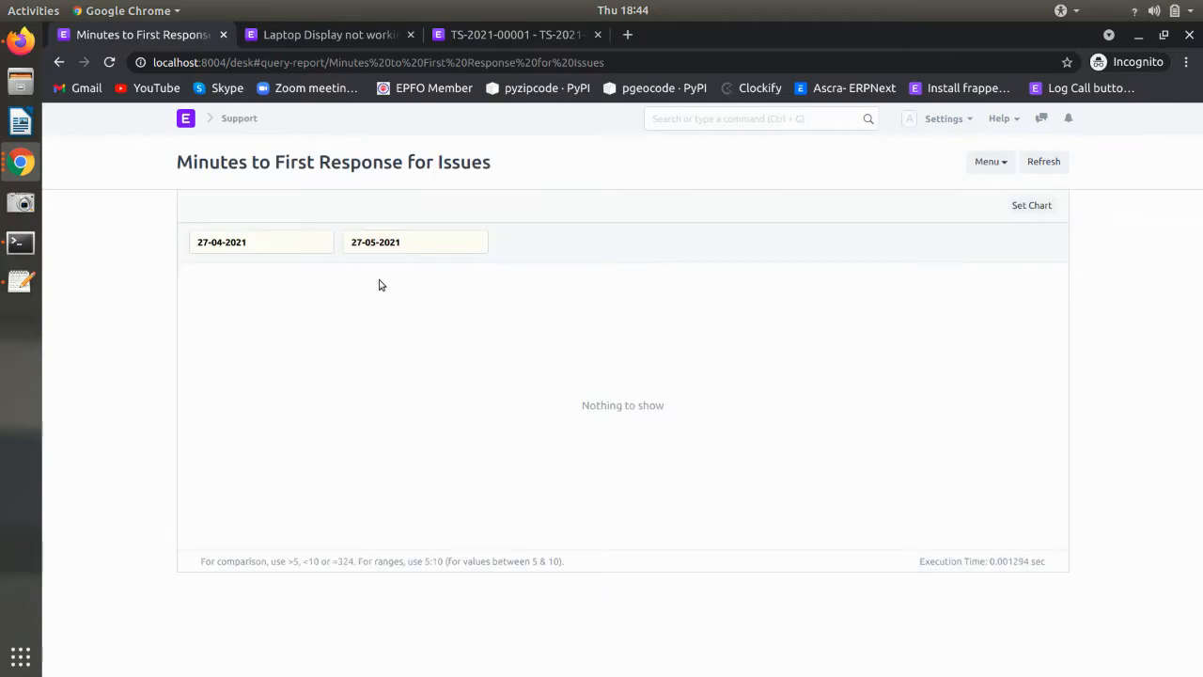
left_click(254, 246)
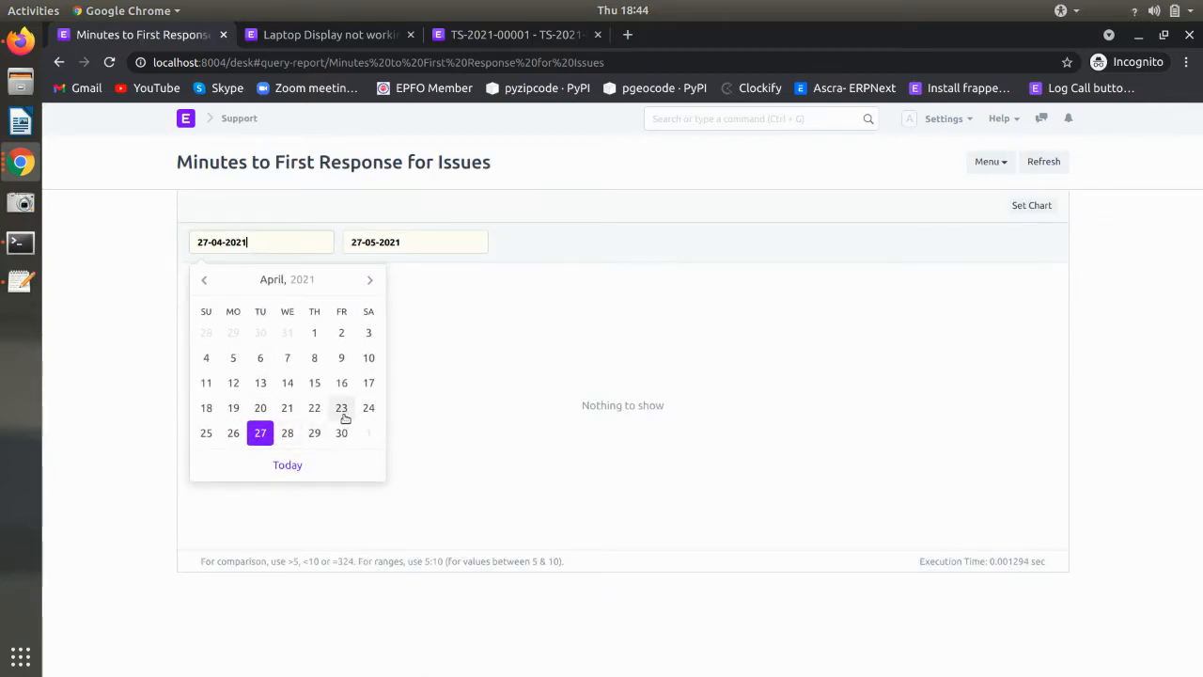
left_click(442, 248)
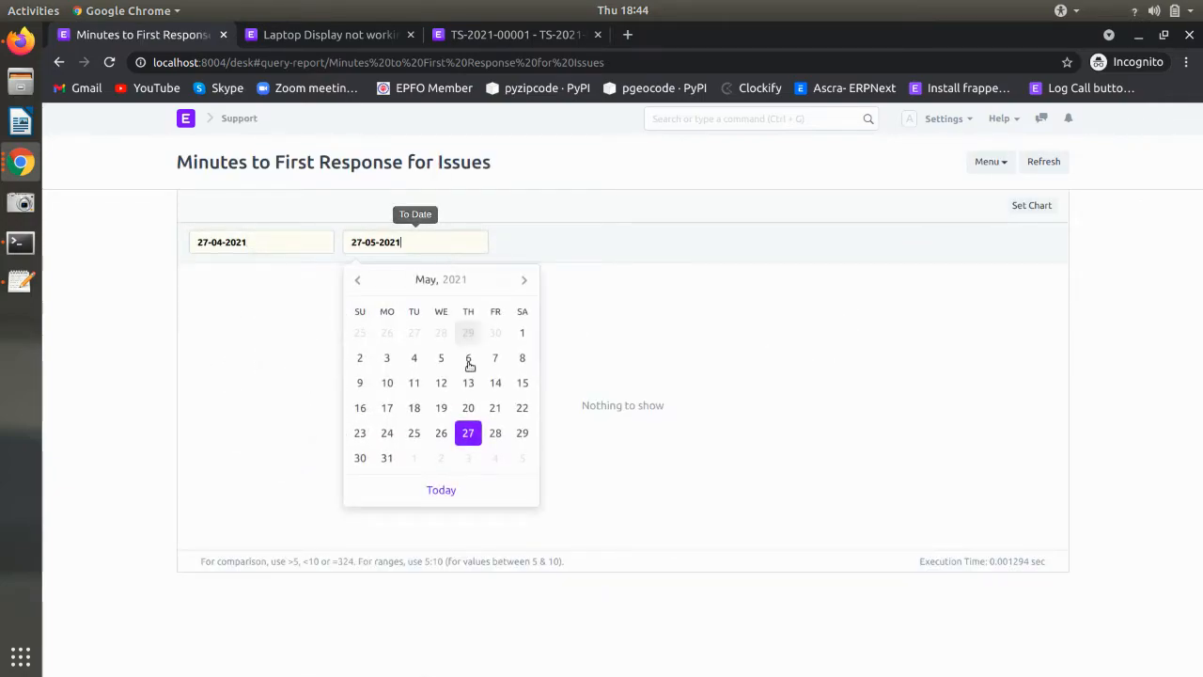
left_click(388, 458)
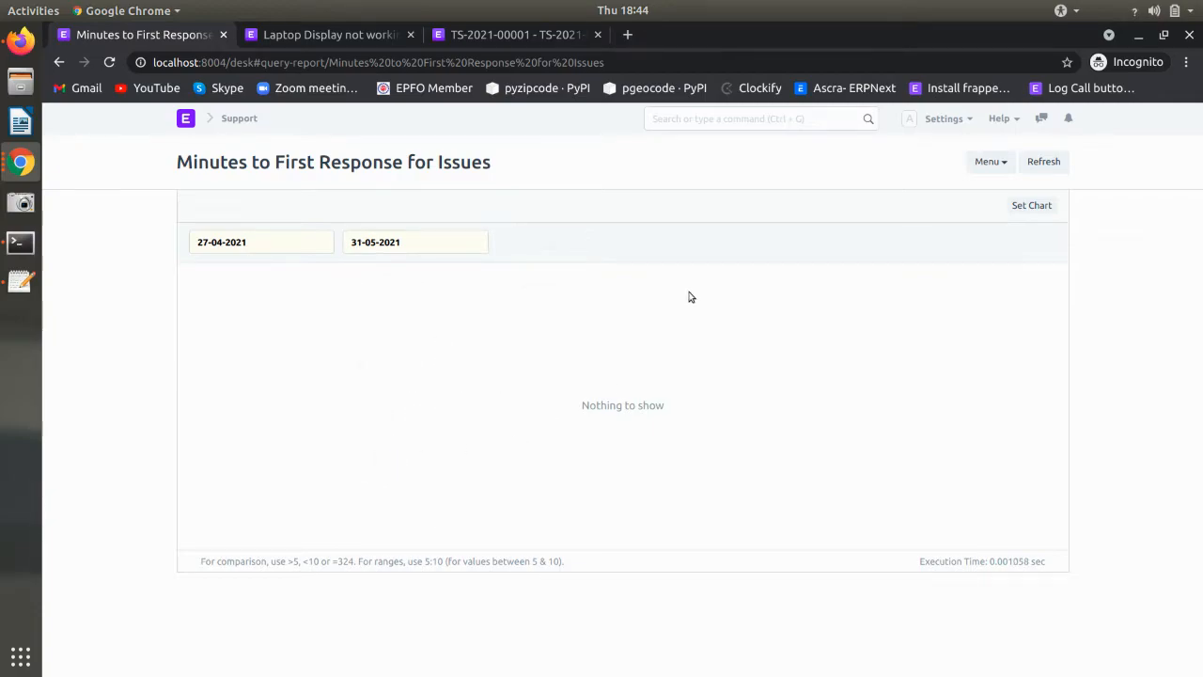
left_click(423, 241)
left_click(446, 467)
left_click(247, 244)
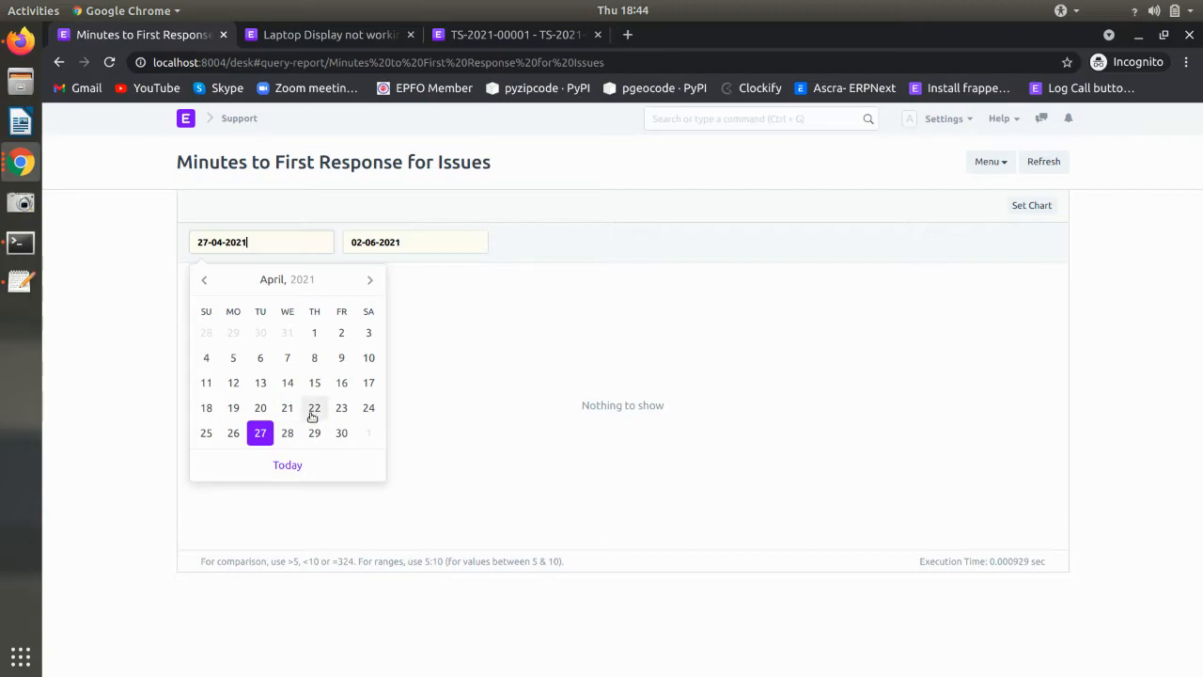
left_click(315, 221)
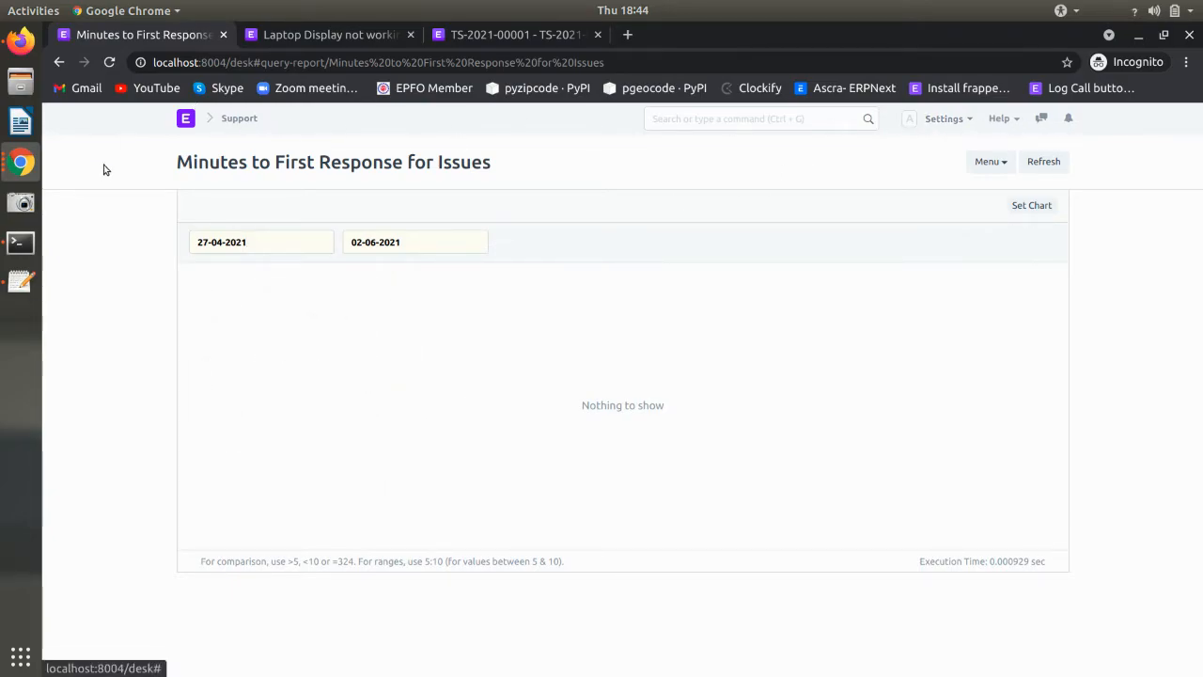
- Switch between the open browser windows and come back to the first-response report window
left_click(21, 163)
left_click(109, 231)
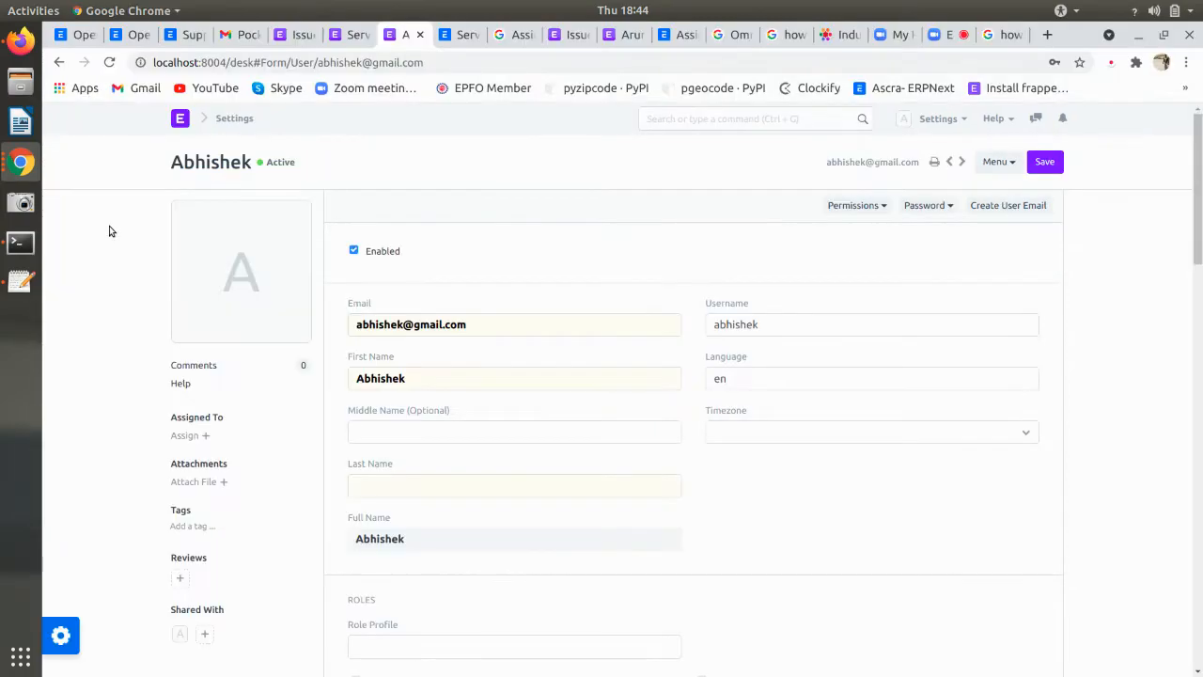
left_click(22, 165)
left_click(117, 100)
left_click(19, 165)
left_click(97, 201)
- Set the report's date range to 27-05-2021 through 02-06-2021
left_click(293, 239)
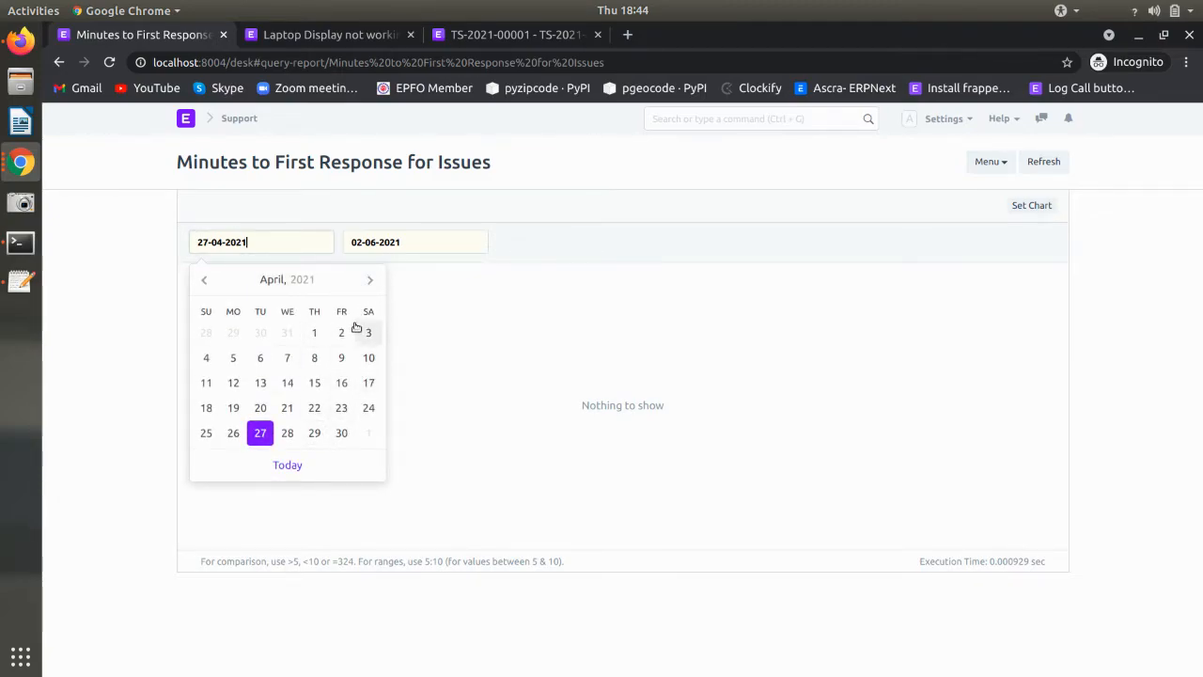
left_click(373, 283)
left_click(314, 432)
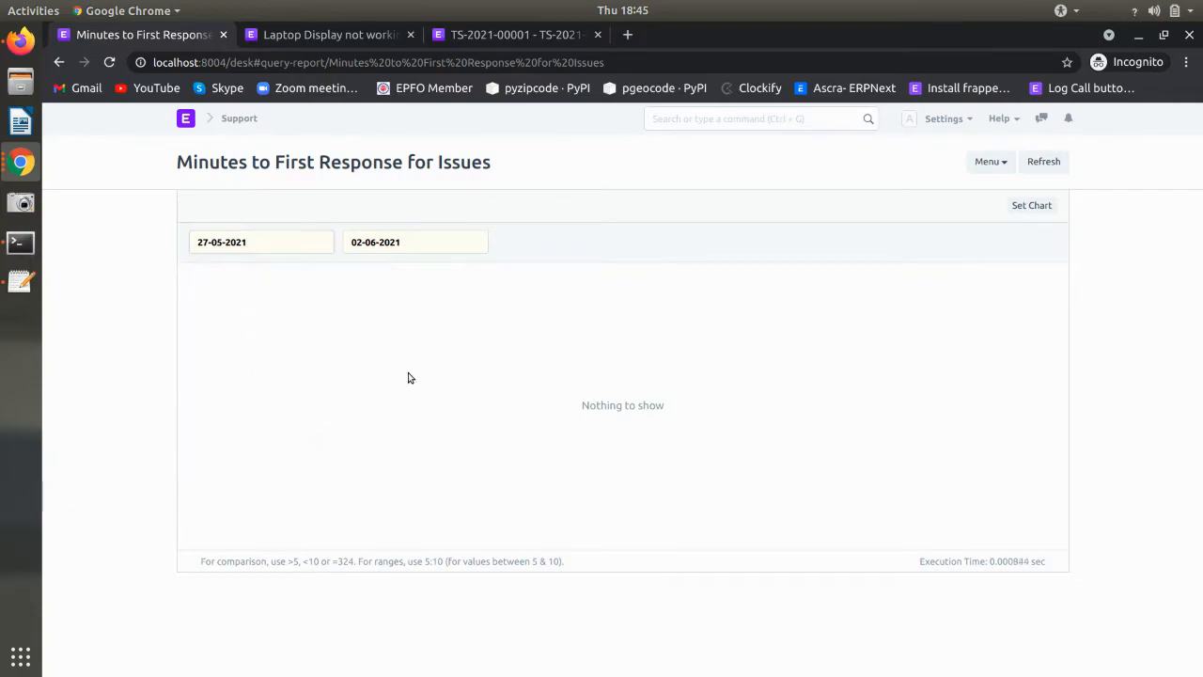
left_click(404, 247)
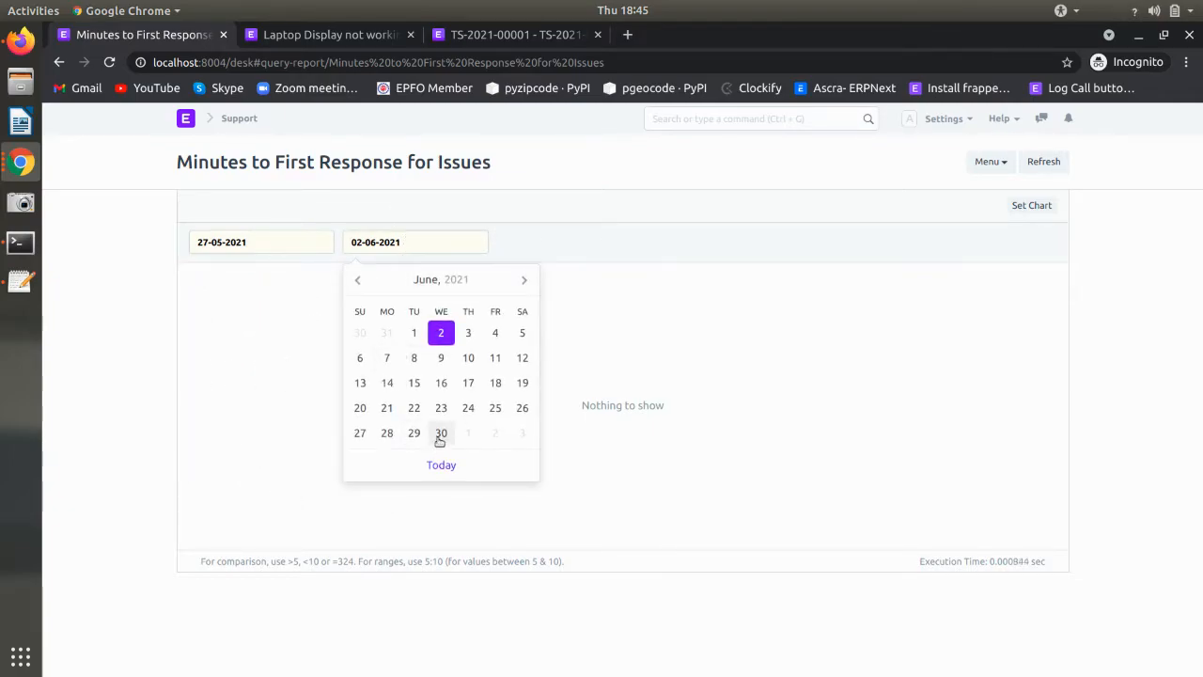
left_click(355, 280)
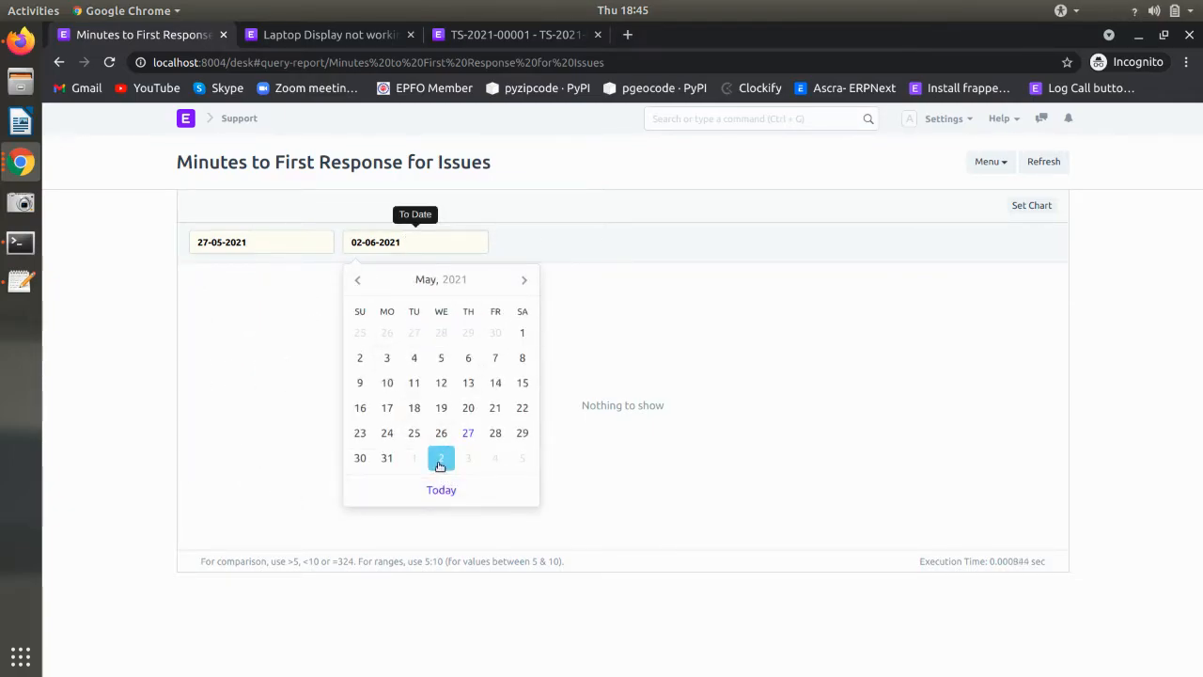
left_click(441, 459)
left_click(435, 460)
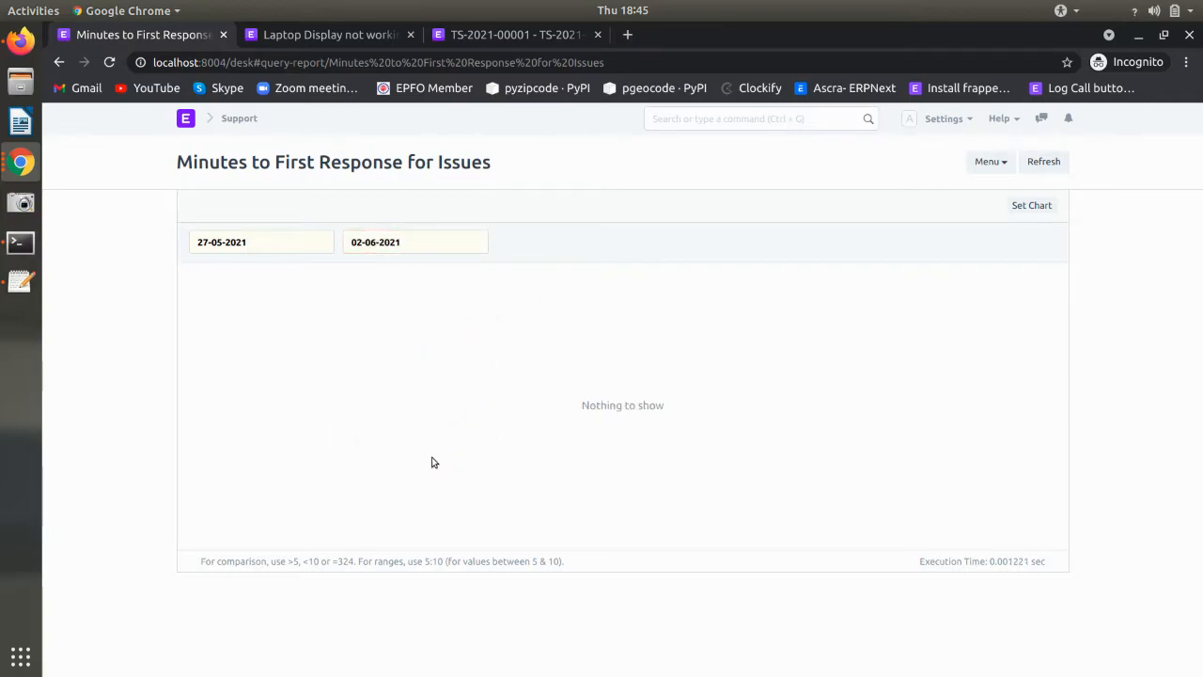
left_click(252, 240)
left_click(331, 213)
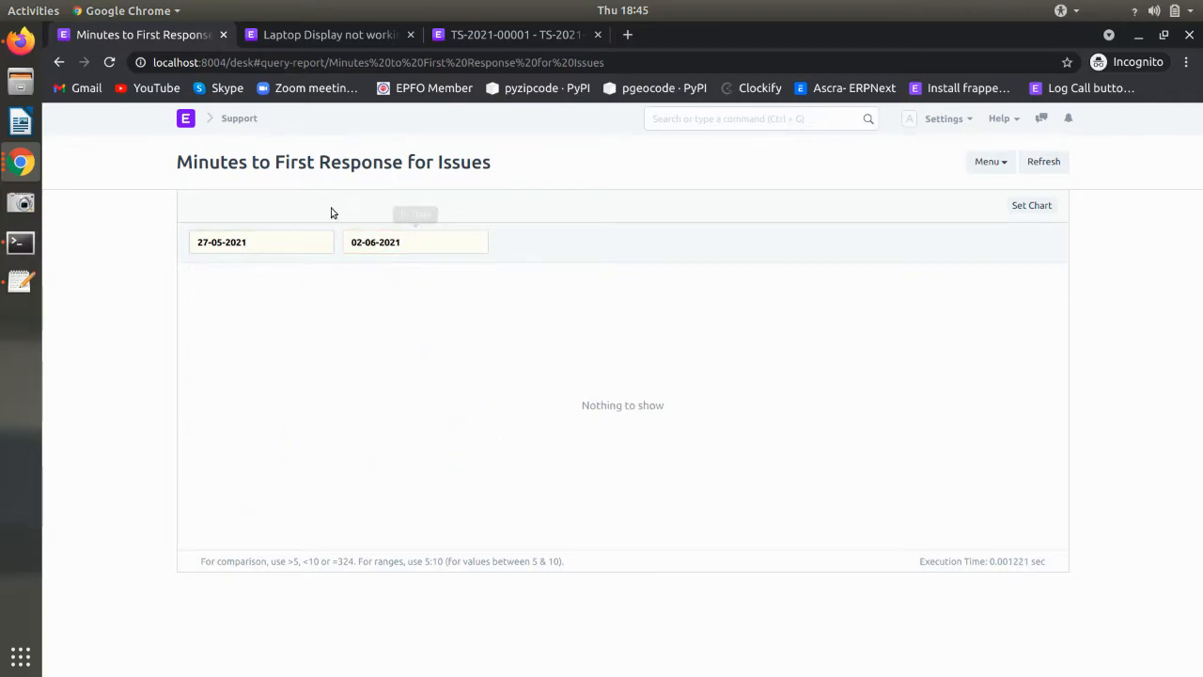
- Go back to Support, then move to the other browser window's desk home page
left_click(59, 63)
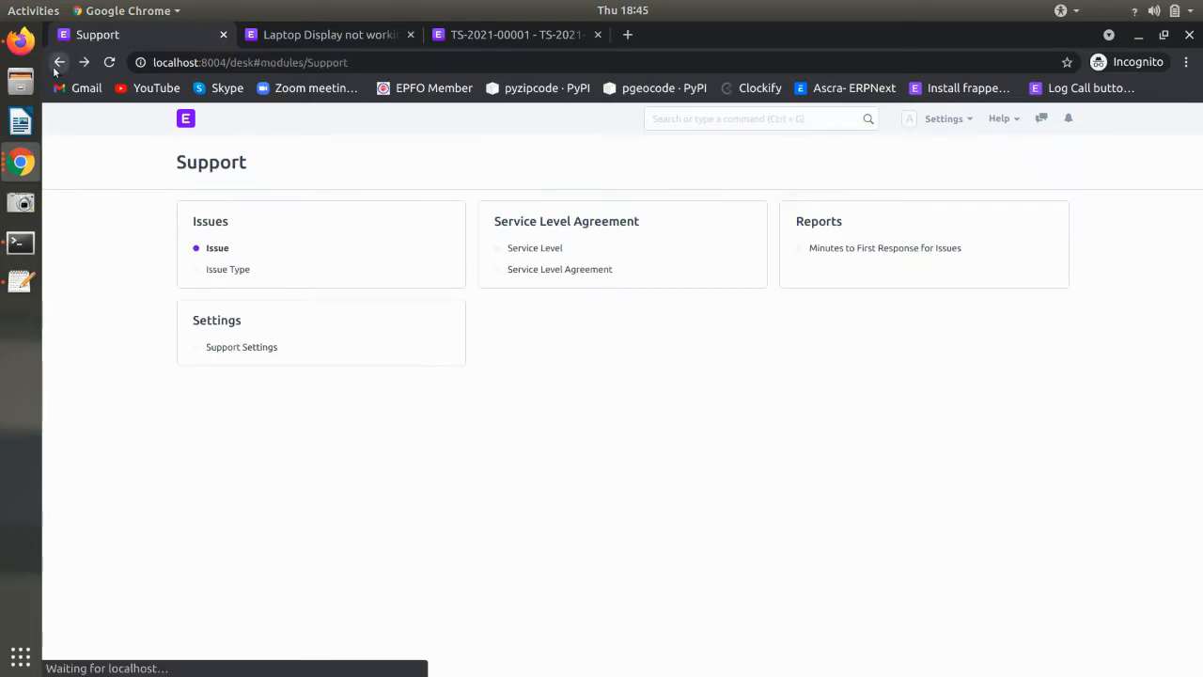
left_click(40, 171)
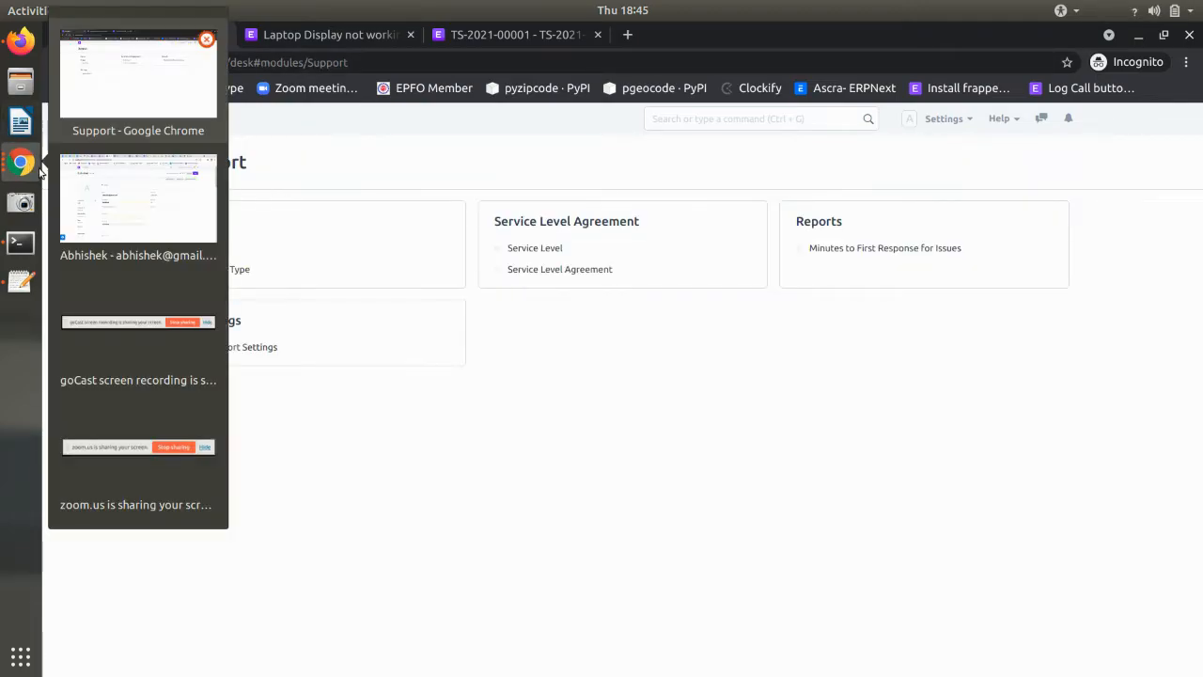
left_click(91, 194)
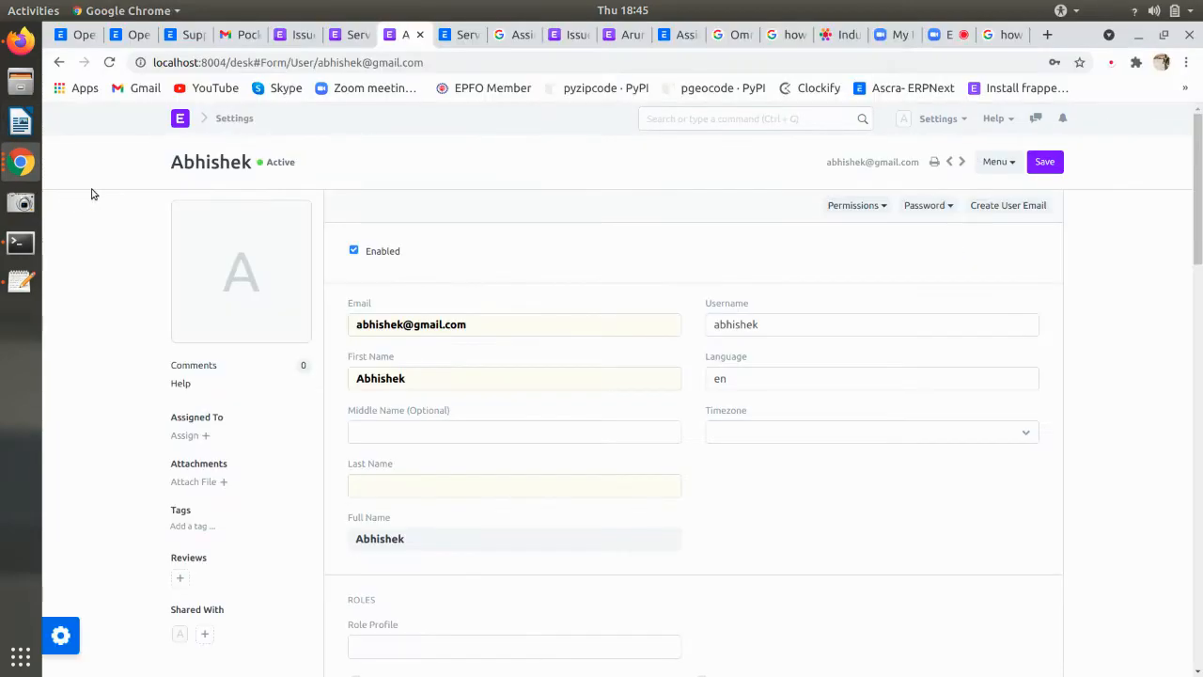
left_click(250, 130)
- Open the Minutes to First Response report there with end date 31-05-2021, then return to Support
scroll(795, 269, "down", 2)
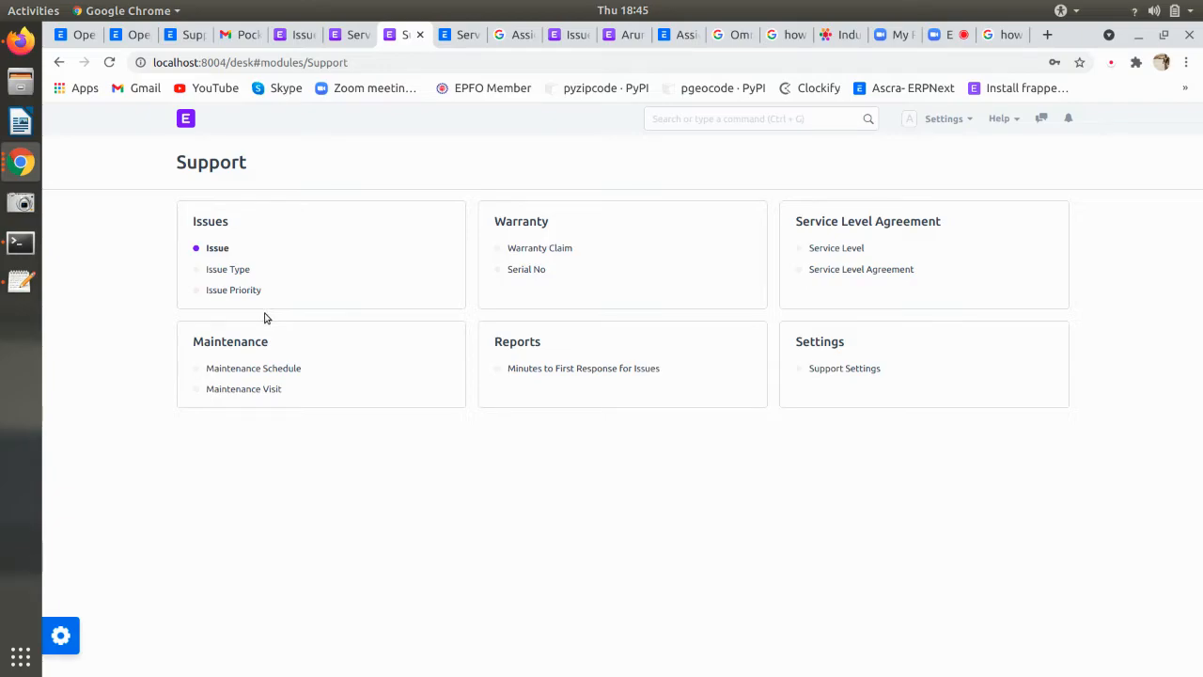
left_click(602, 368)
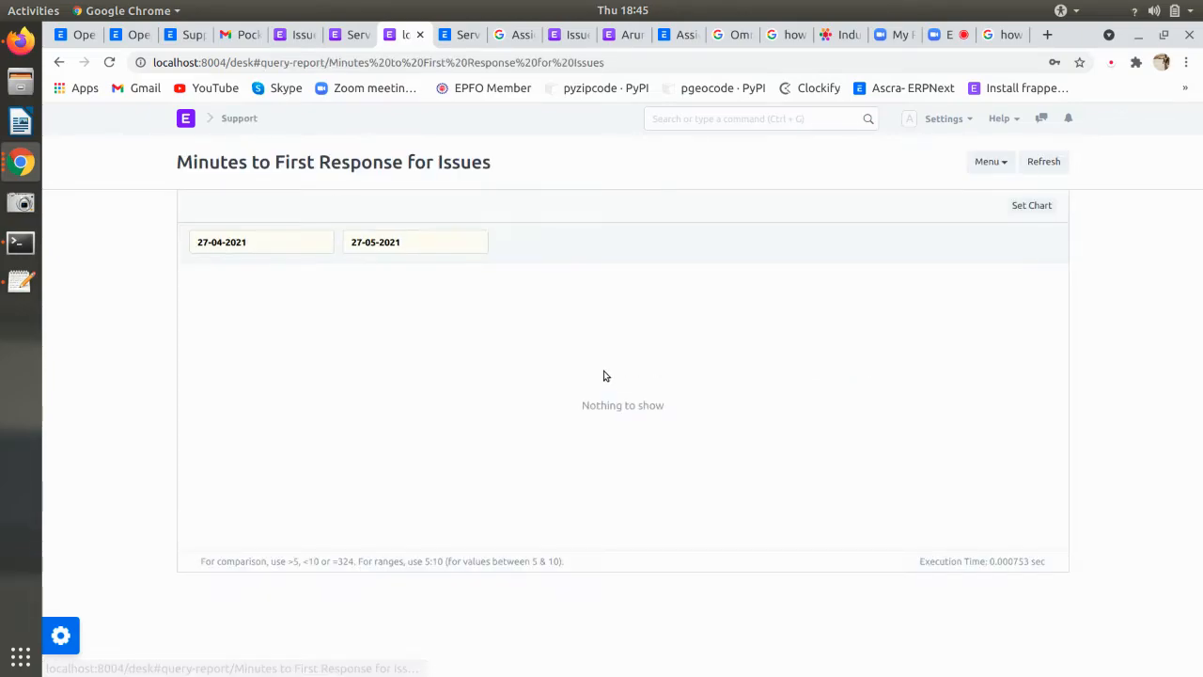
left_click(269, 248)
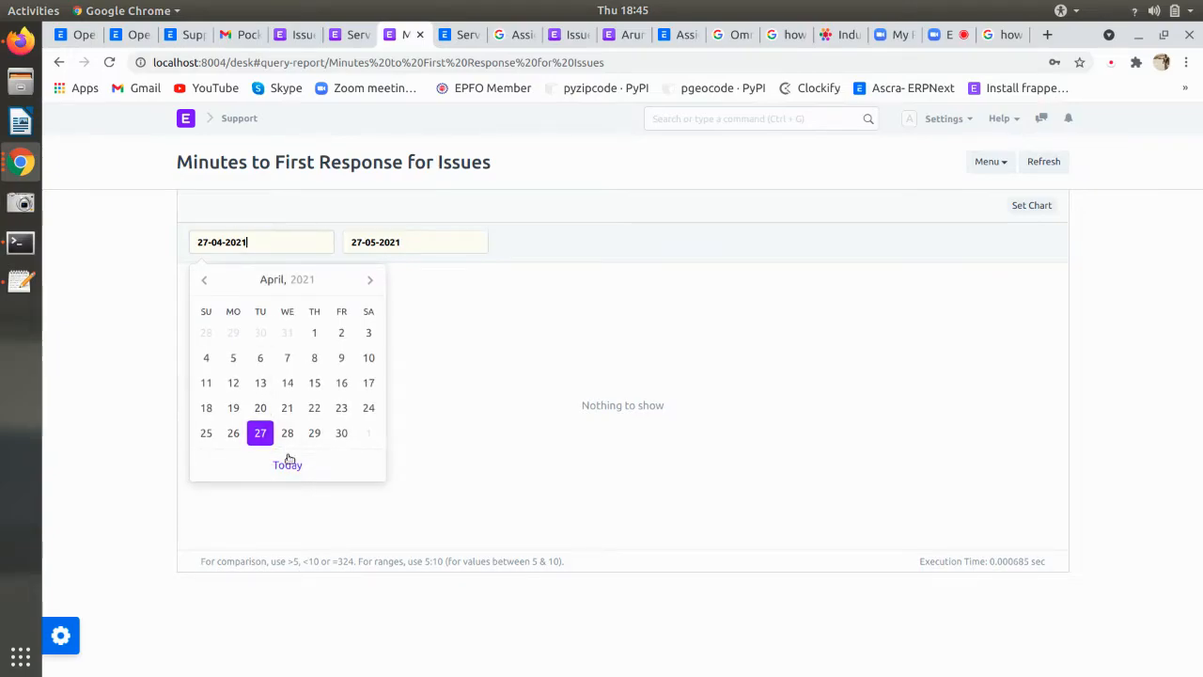
left_click(396, 248)
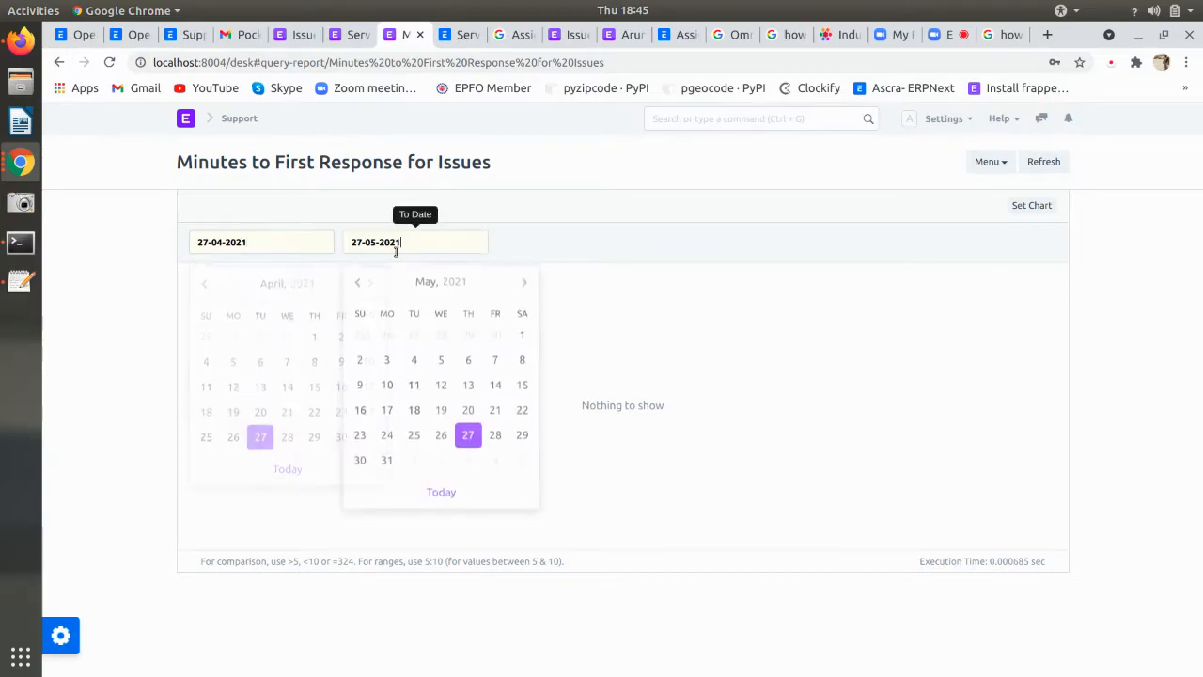
left_click(386, 458)
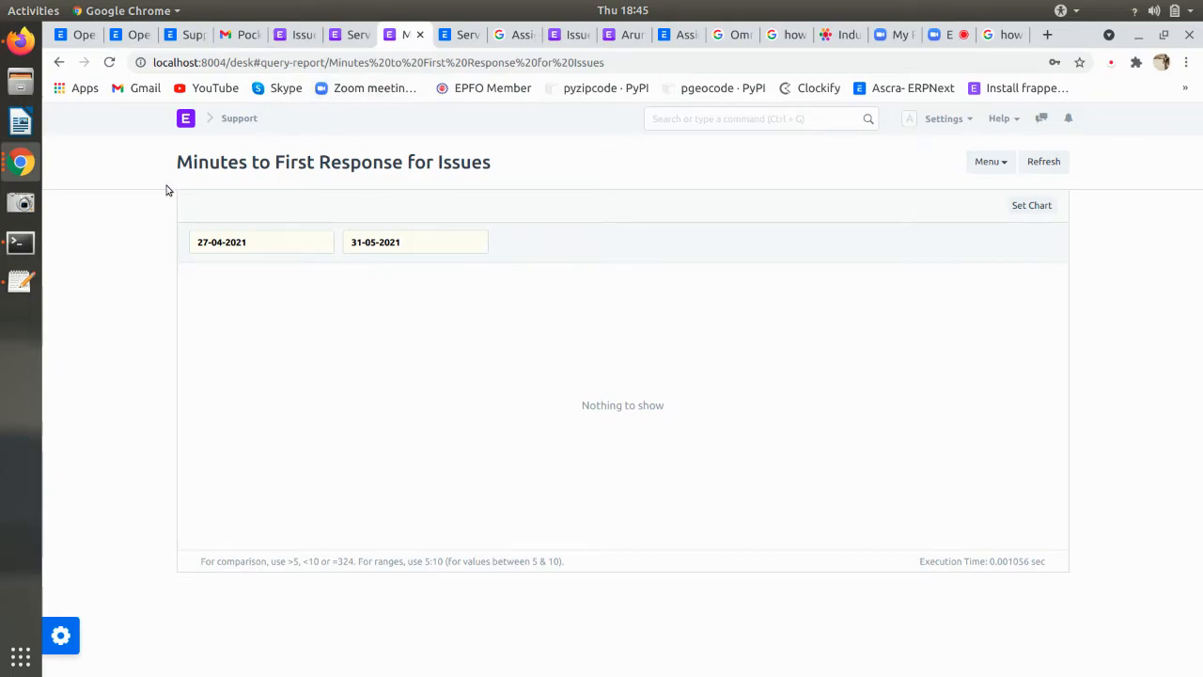
left_click(59, 63)
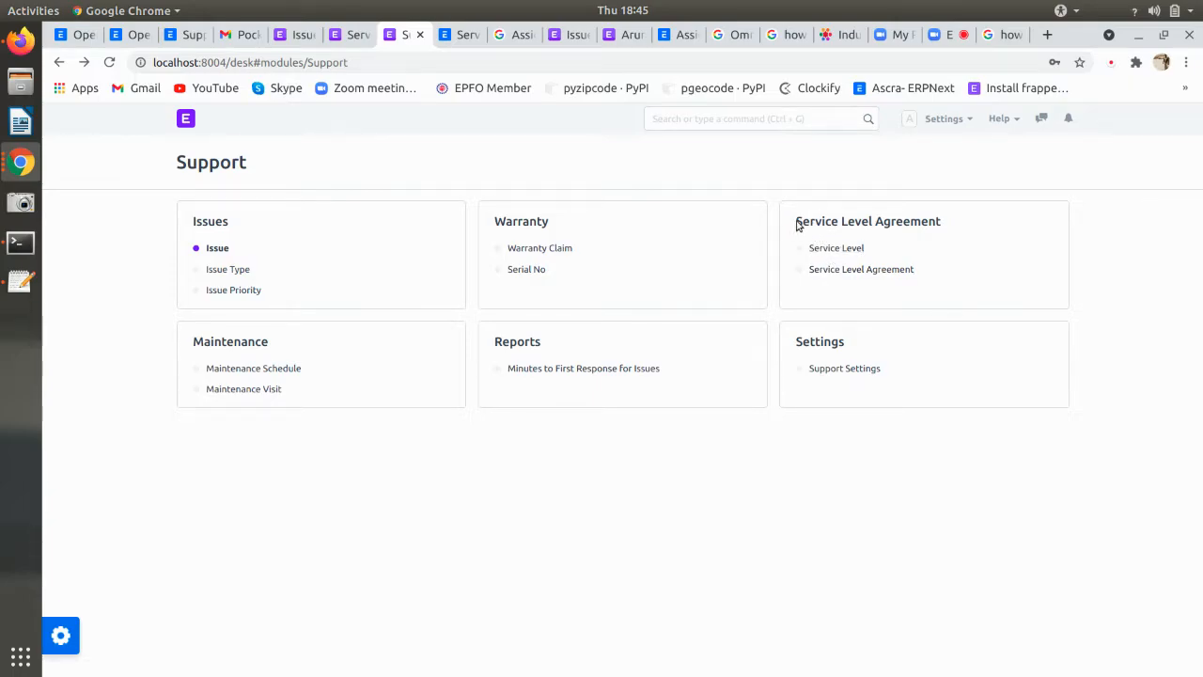
left_click(938, 222)
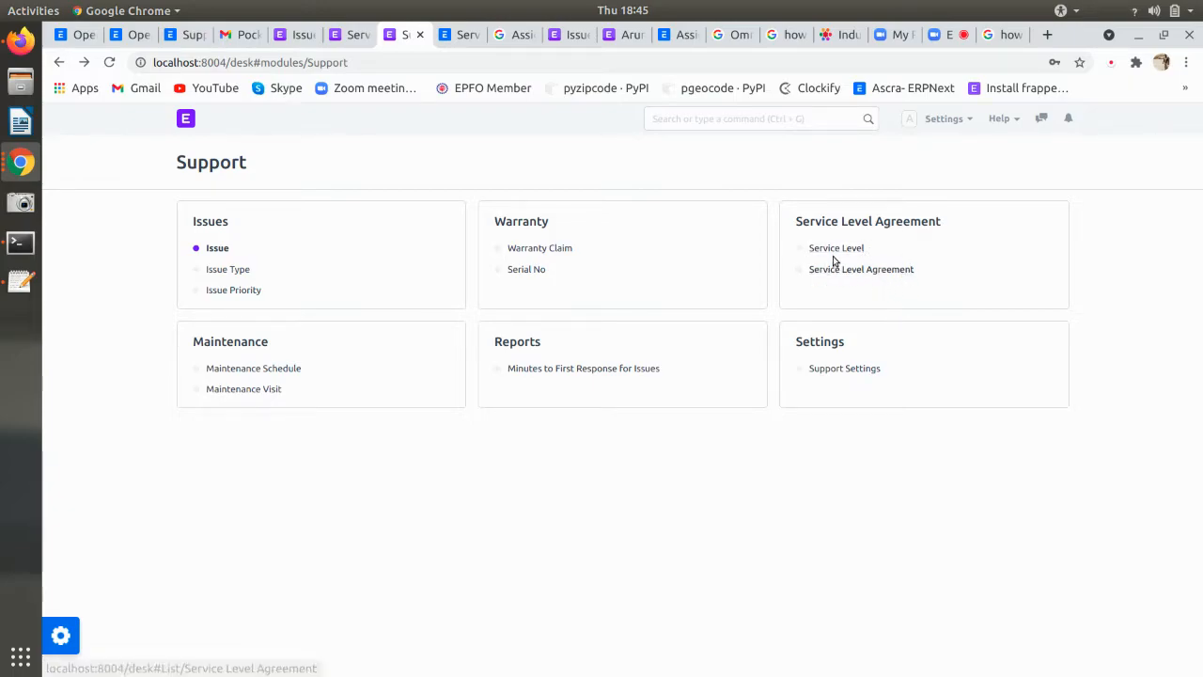
left_click(232, 270)
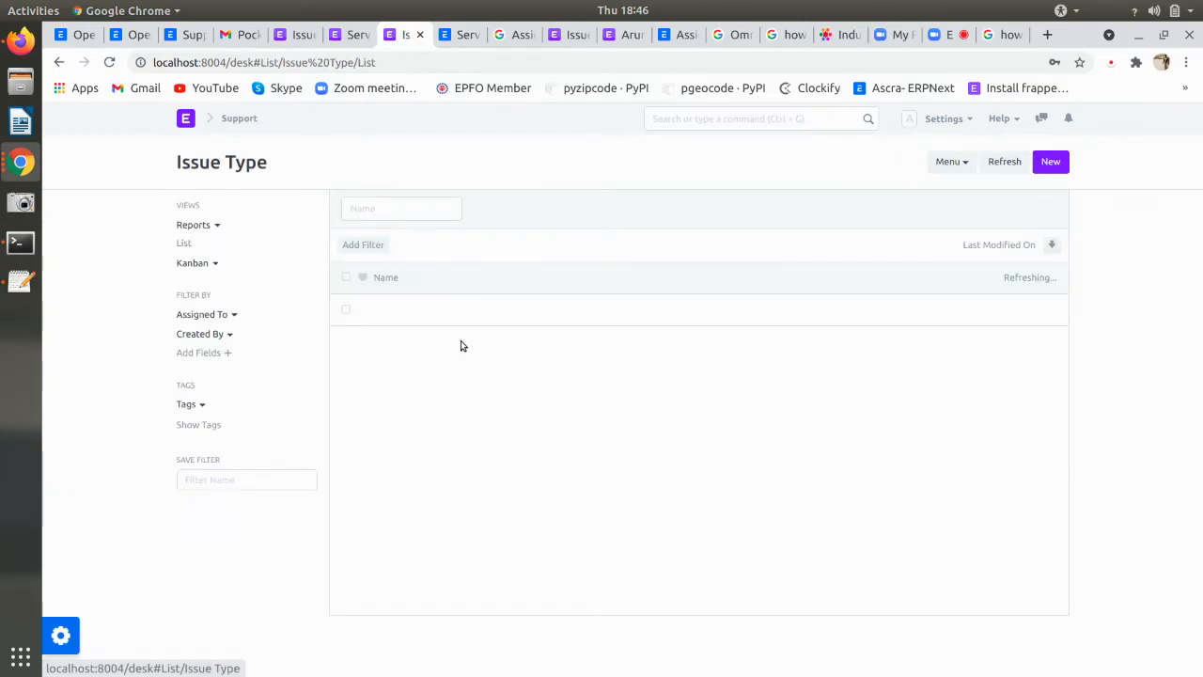
left_click(60, 64)
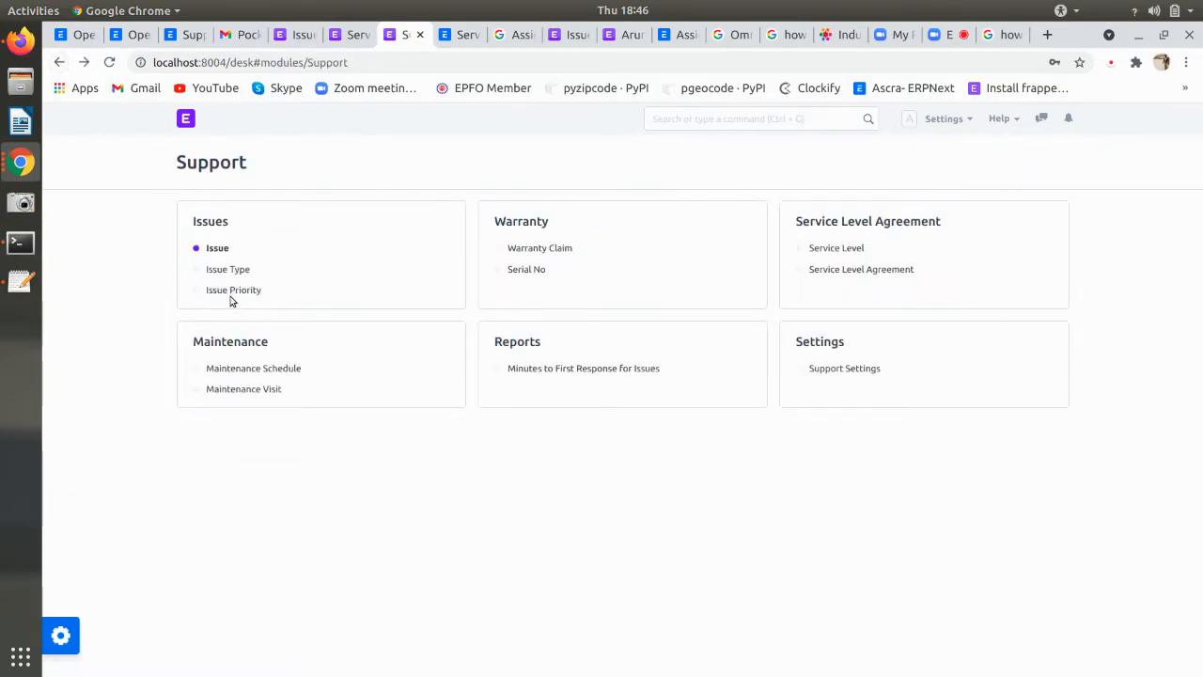
left_click(233, 291)
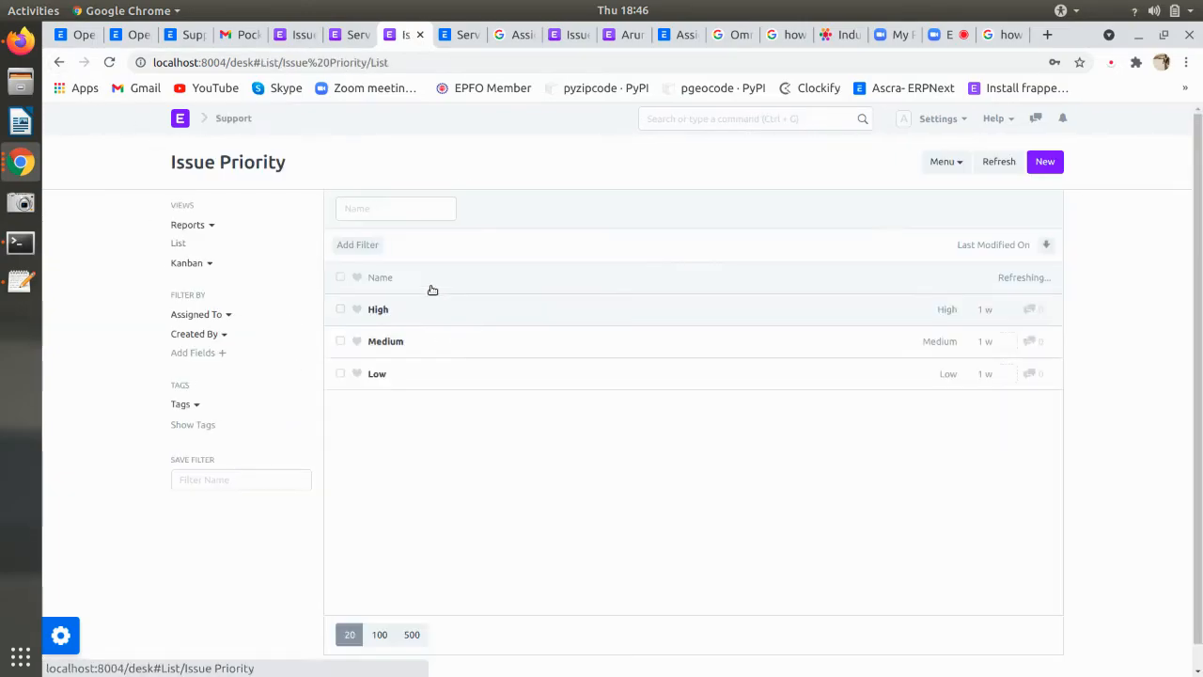
left_click(59, 62)
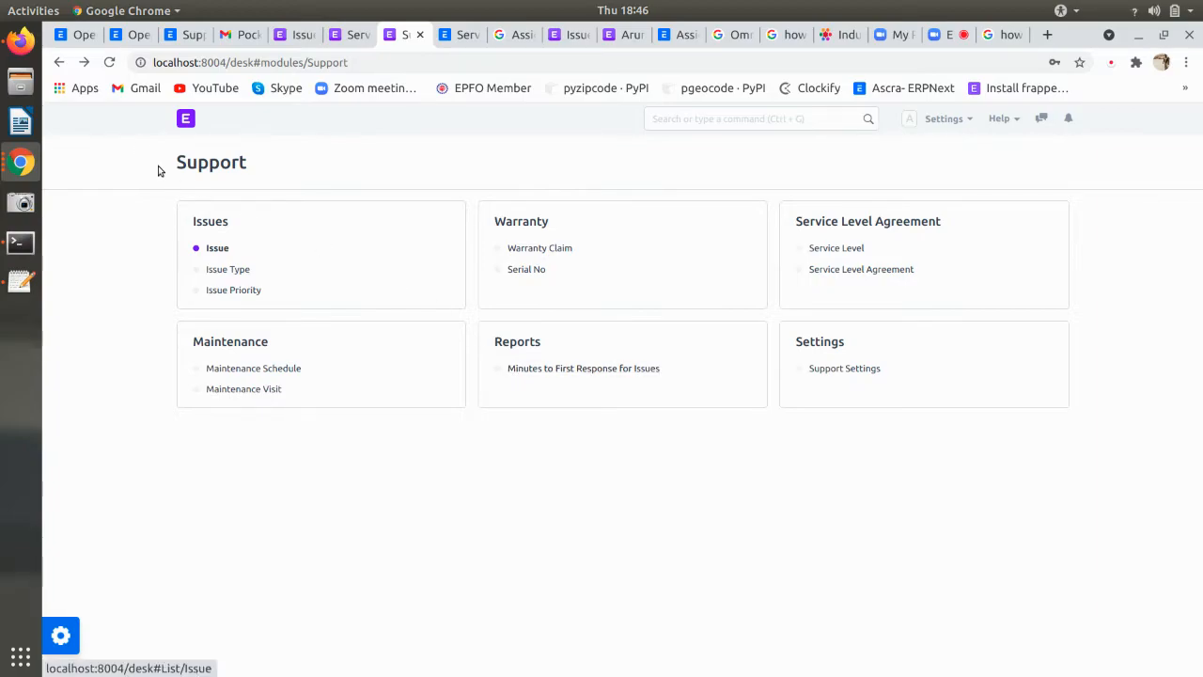
- Open the Minutes to First Response for Issues report from the Support module and inspect its start date
left_click(179, 127)
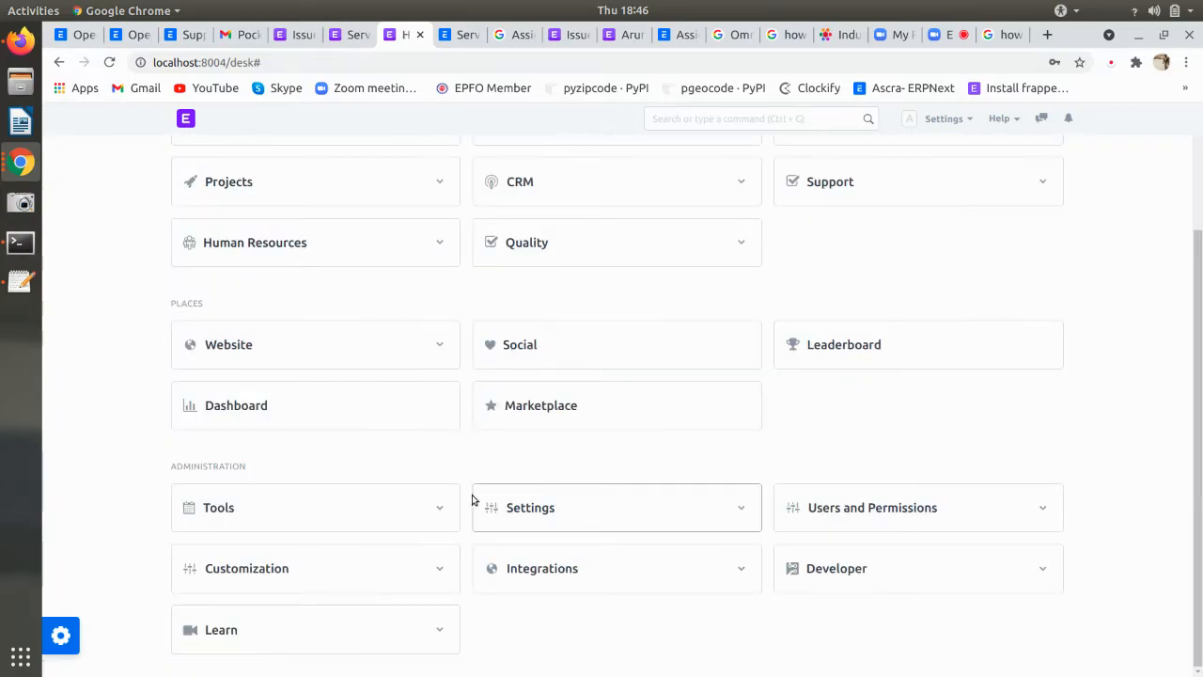
left_click(839, 193)
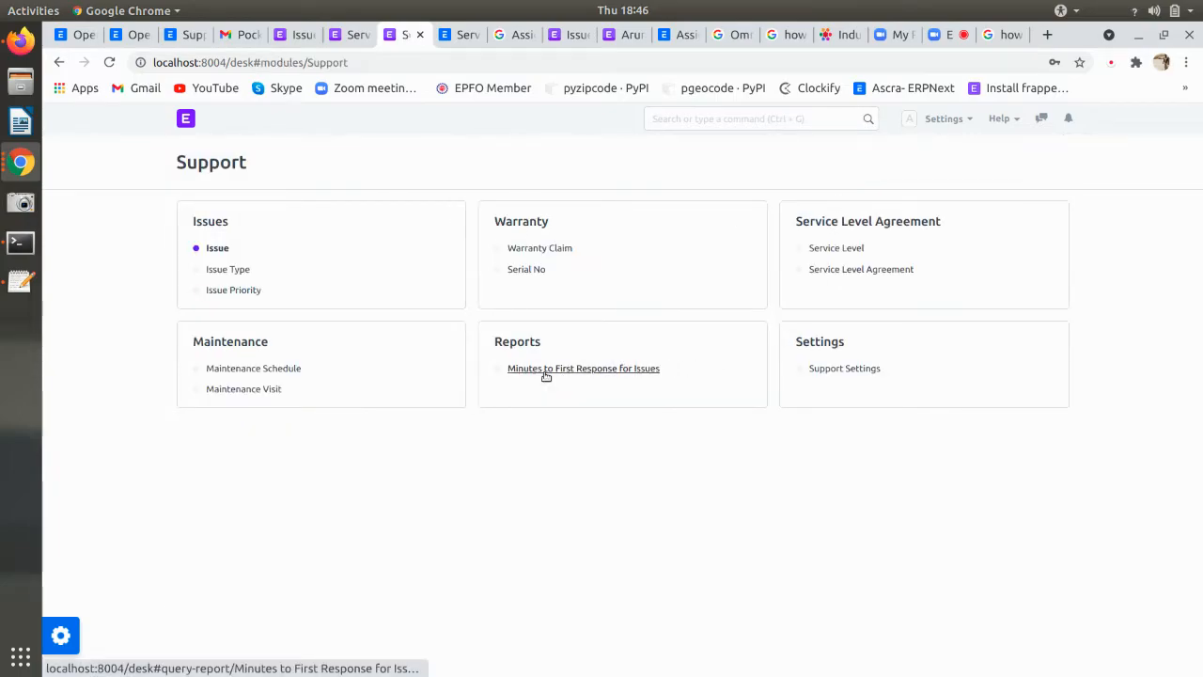
left_click(546, 369)
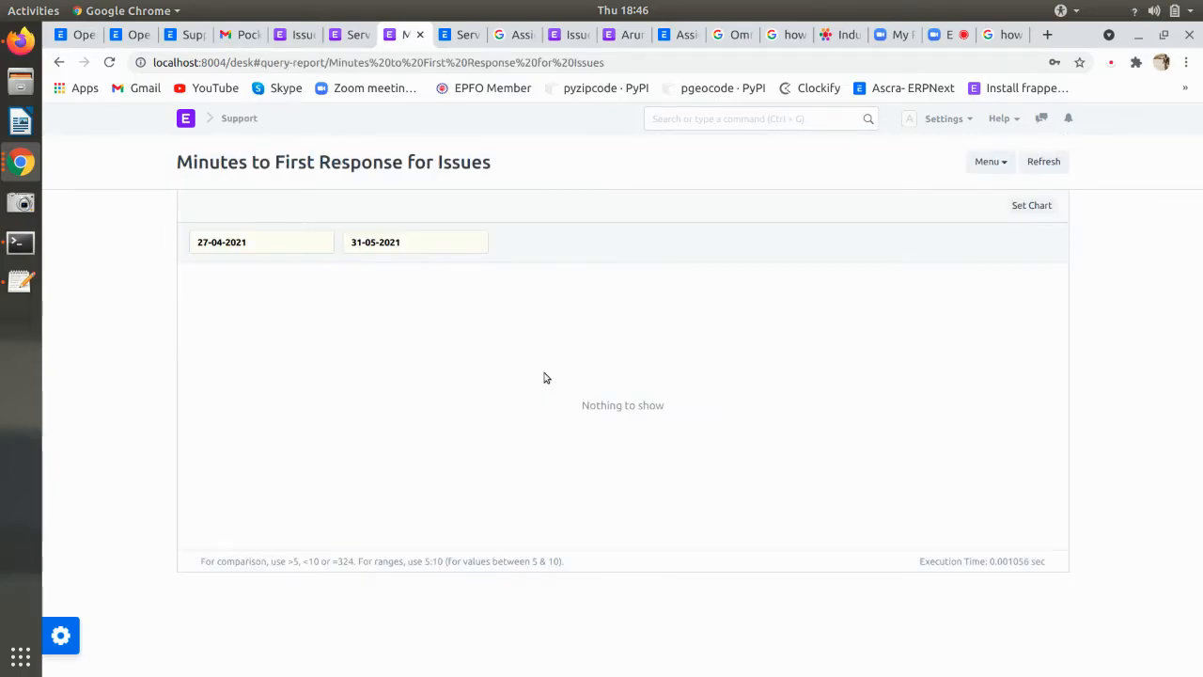
left_click(1025, 206)
left_click(302, 251)
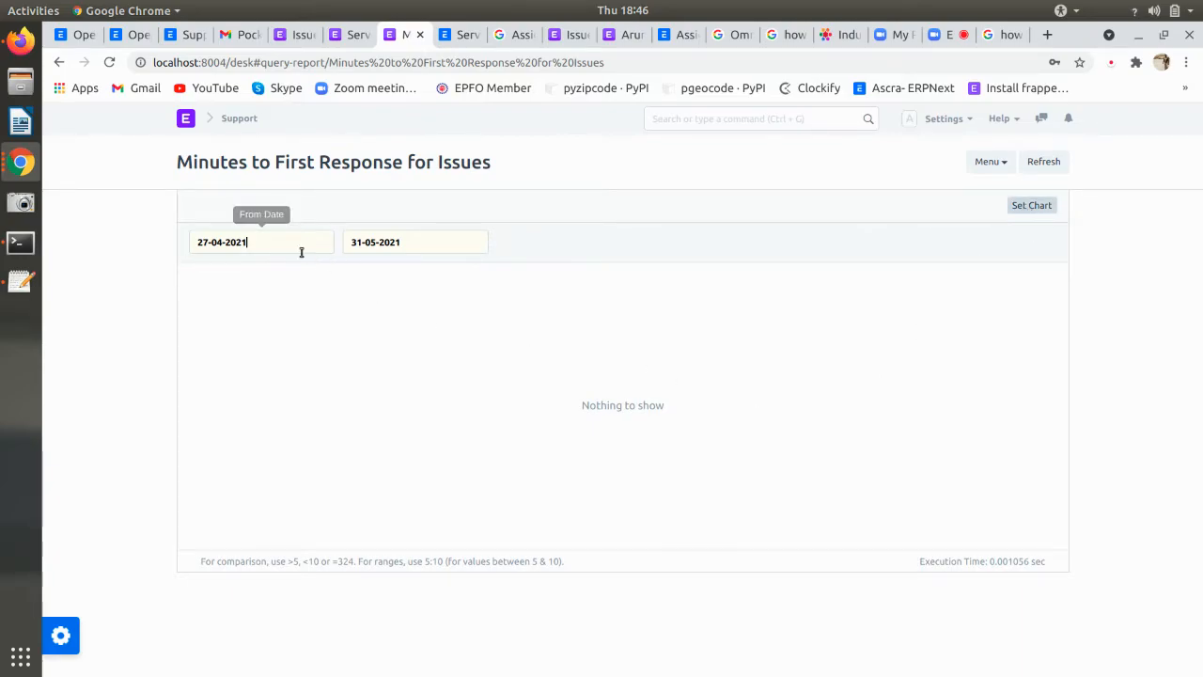
left_click(550, 380)
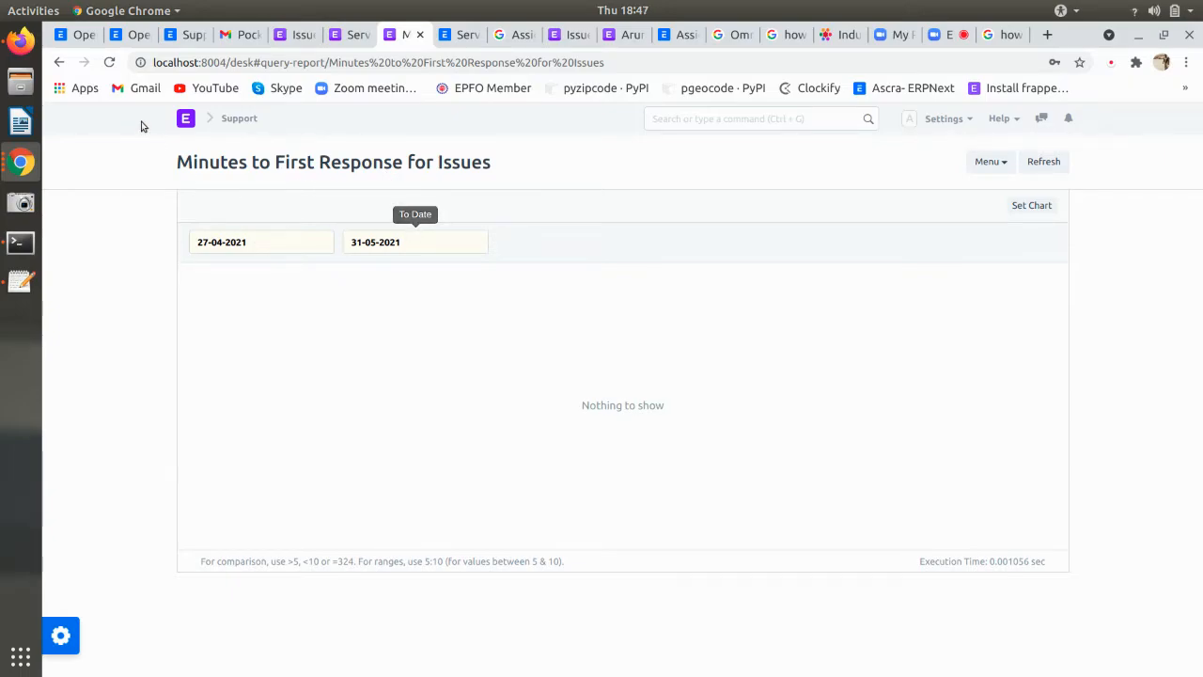
- Reopen the report, set end date 02-06-2021 and refresh, then return to the Issue assignment rule
left_click(59, 63)
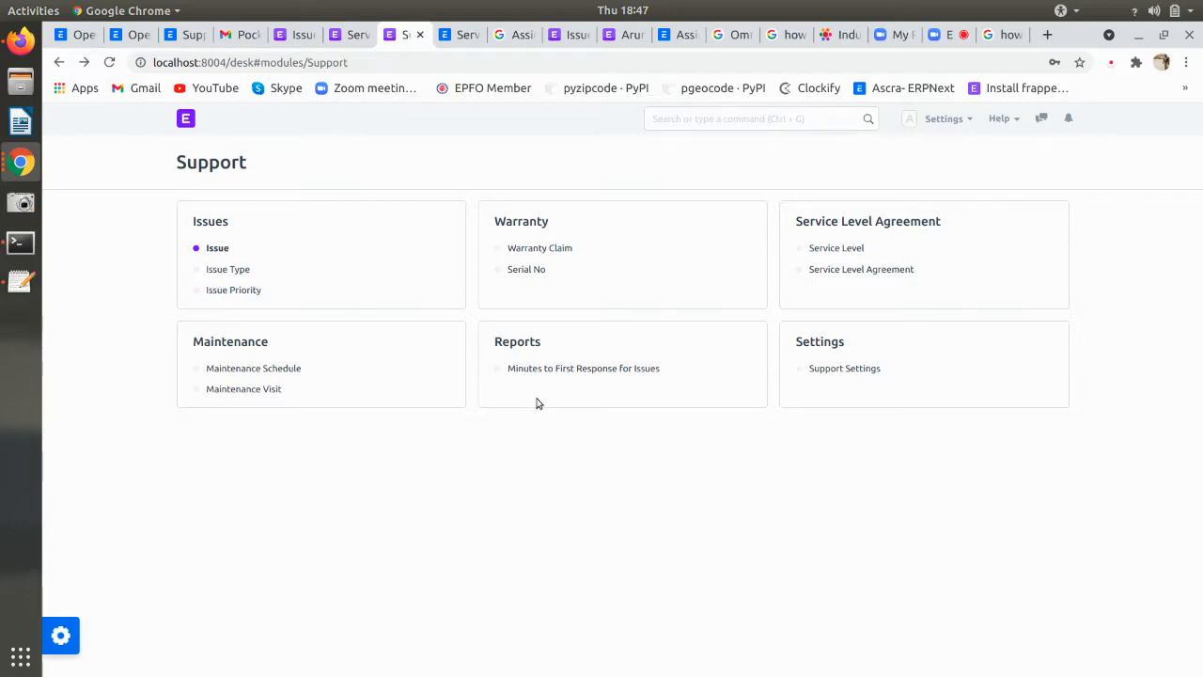
left_click(532, 369)
left_click(408, 247)
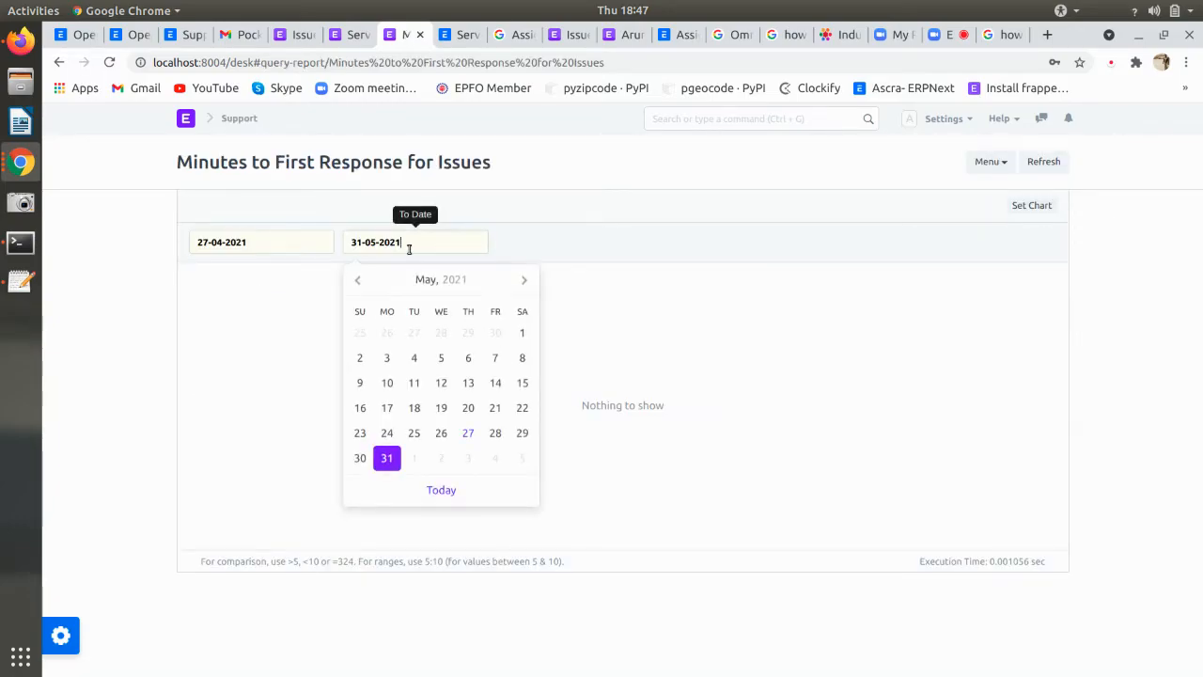
left_click(440, 459)
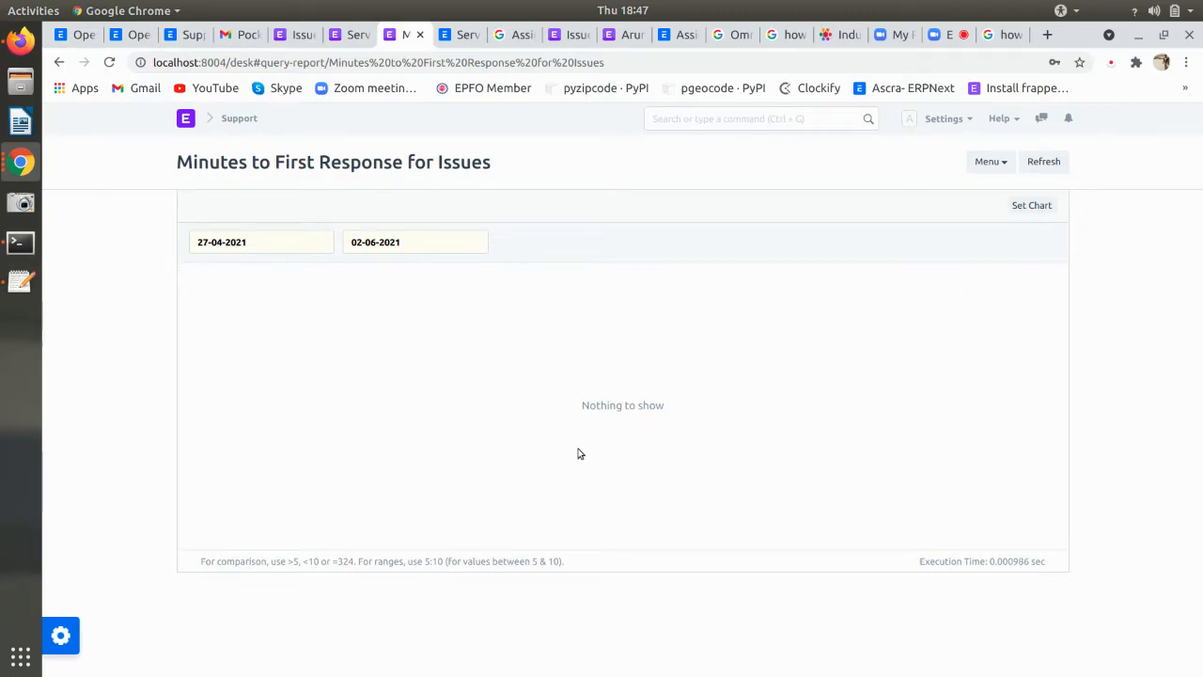
left_click(1040, 164)
left_click(572, 36)
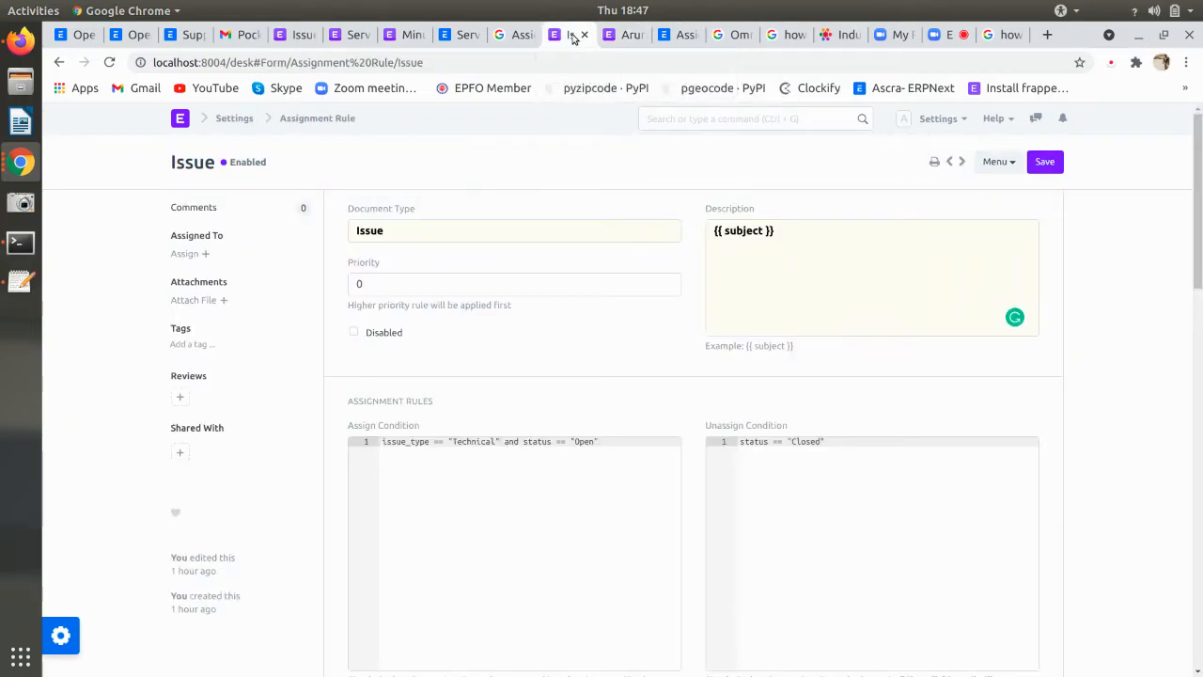
- Search 'iss', open the Issue list and launch its Support Hour Distribution report
left_click(688, 118)
type("iss")
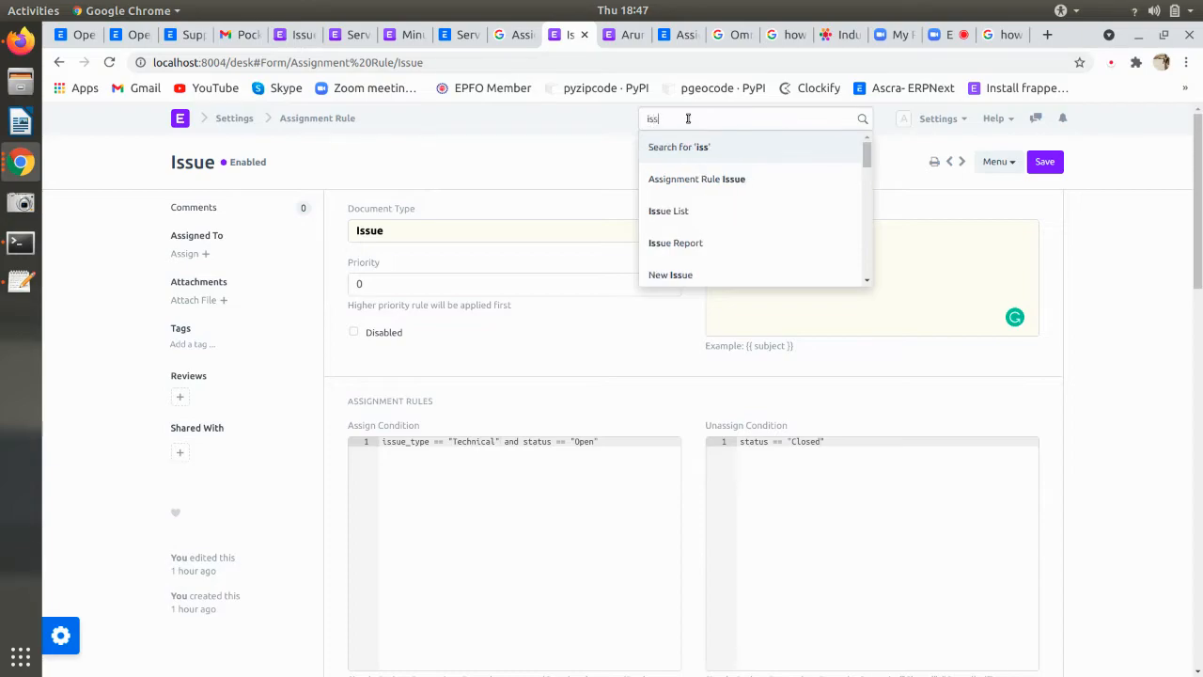
left_click(693, 210)
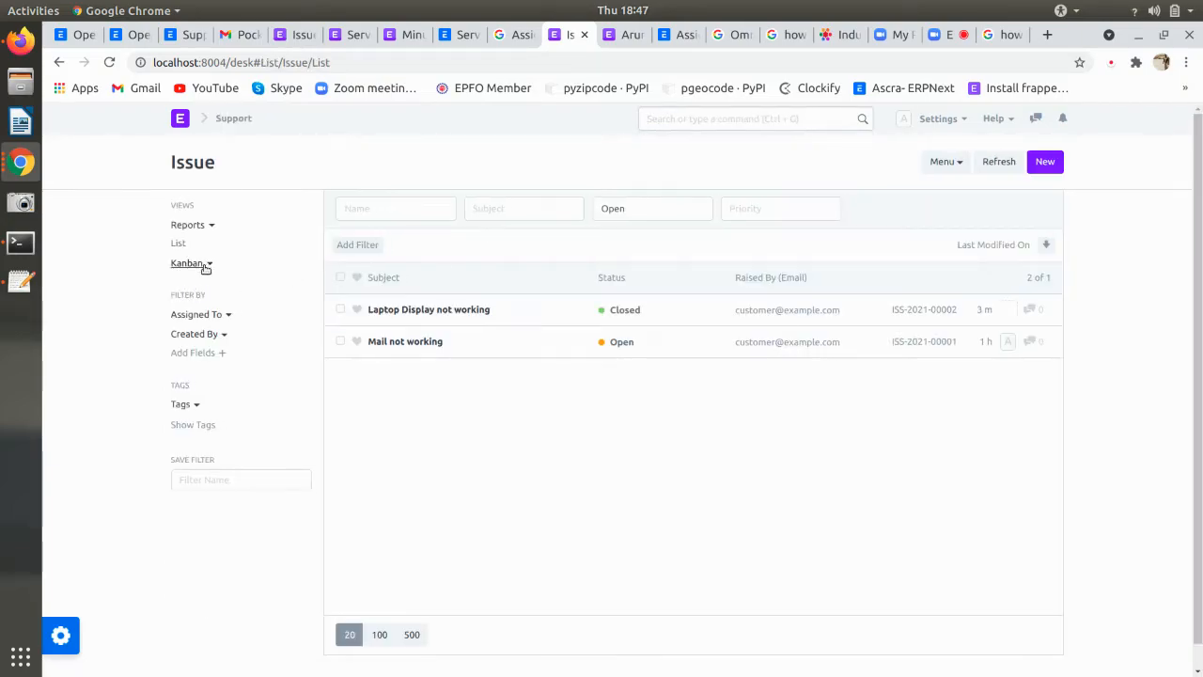
left_click(199, 226)
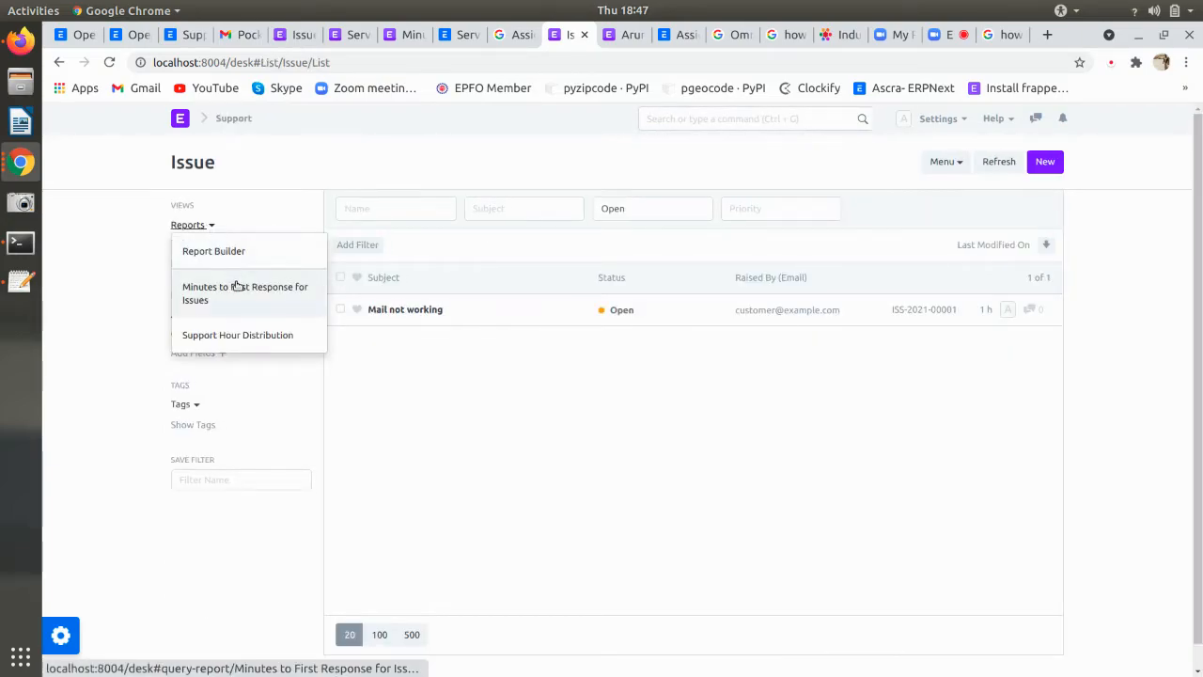
left_click(272, 336)
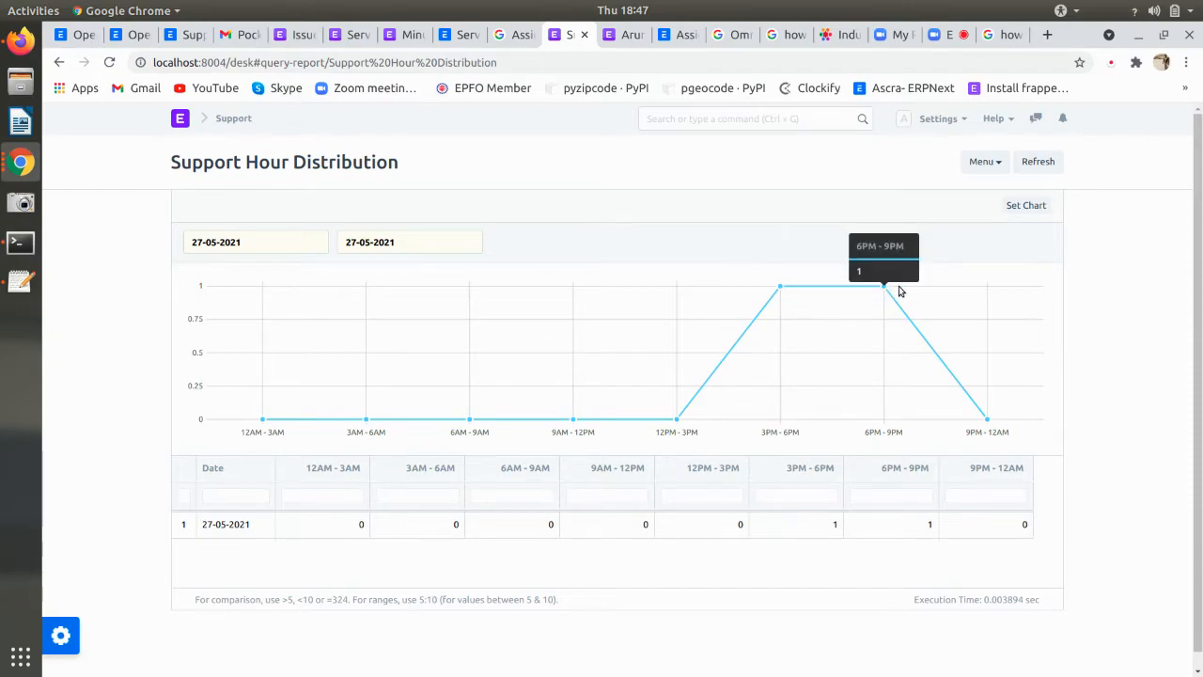
left_click(236, 235)
- Set the Support Hour Distribution date range to 27-05-2021 through 02-06-2021 and review the results
key("ctrl+a")
key("BackSpace")
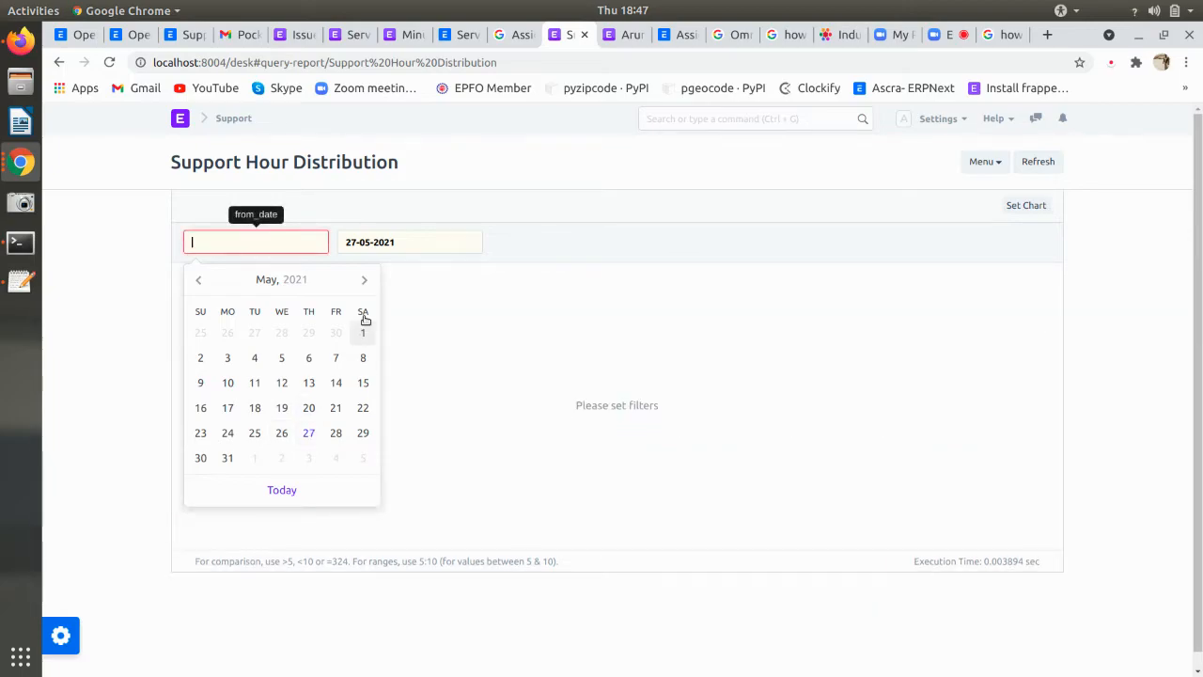
left_click(308, 433)
left_click(369, 246)
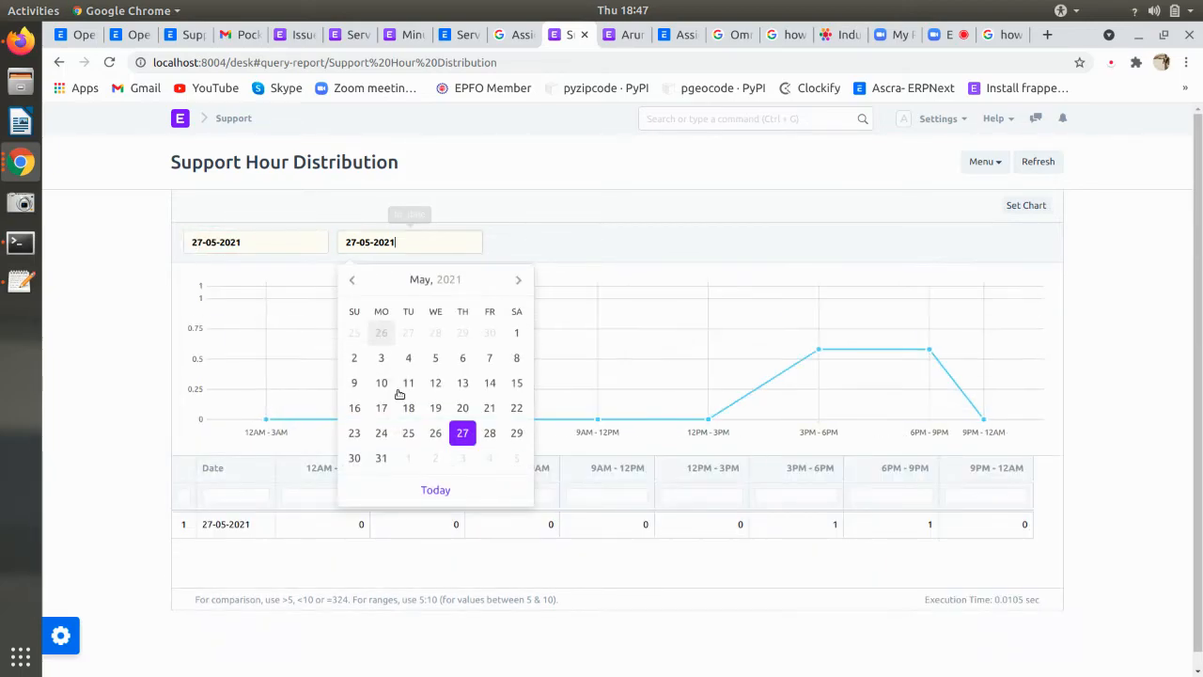
left_click(437, 460)
scroll(442, 466, "down", 1)
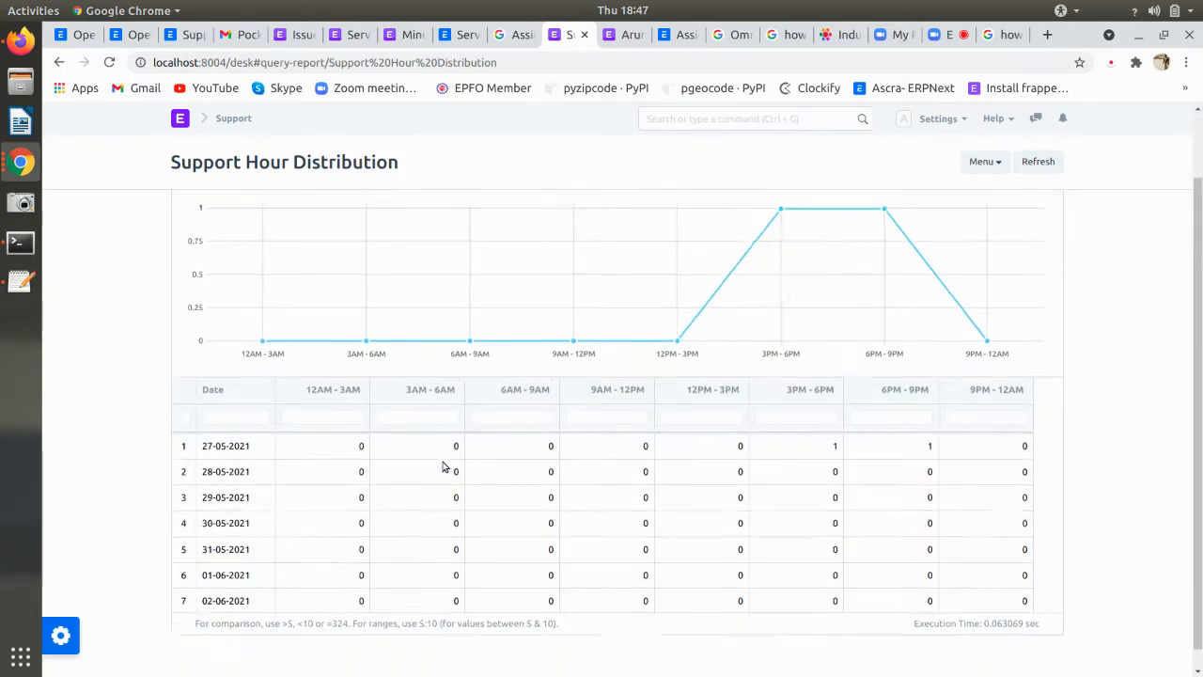
scroll(443, 466, "down", 1)
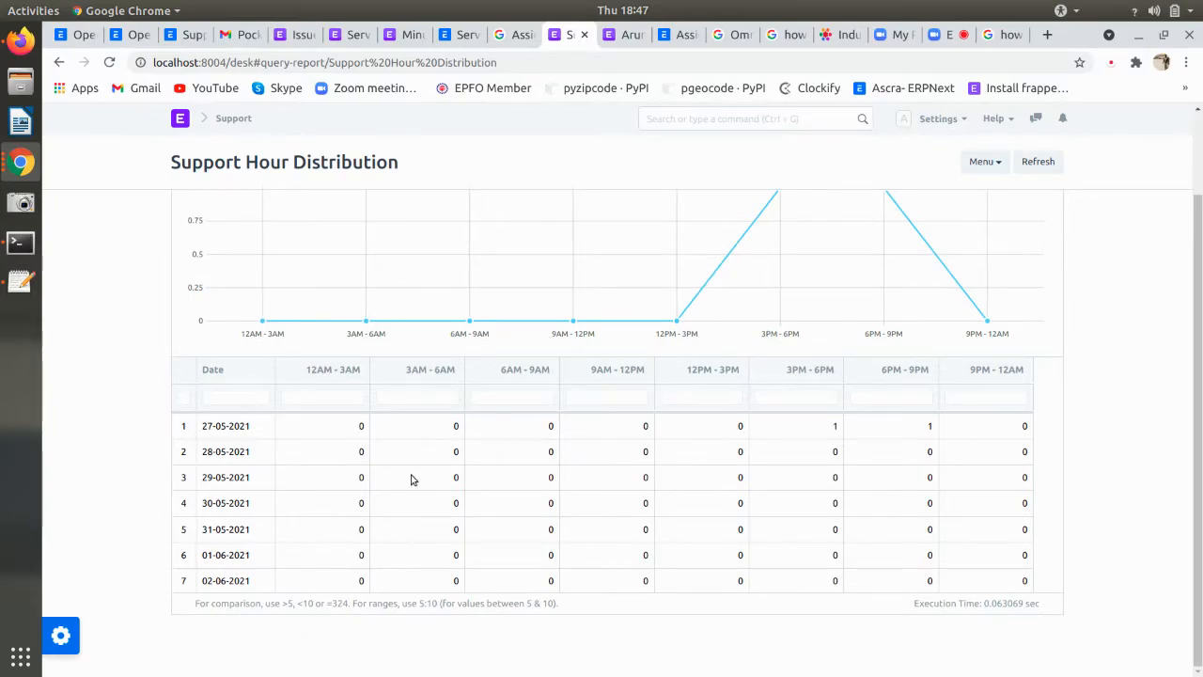
scroll(411, 479, "up", 2)
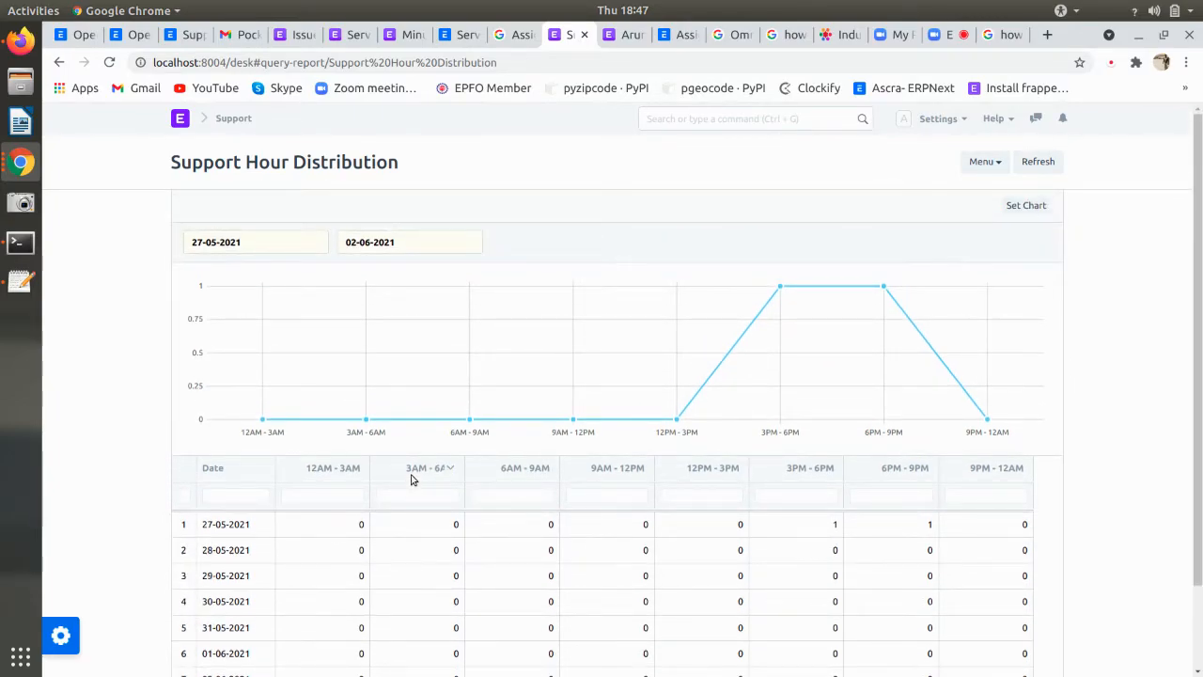
scroll(411, 479, "down", 2)
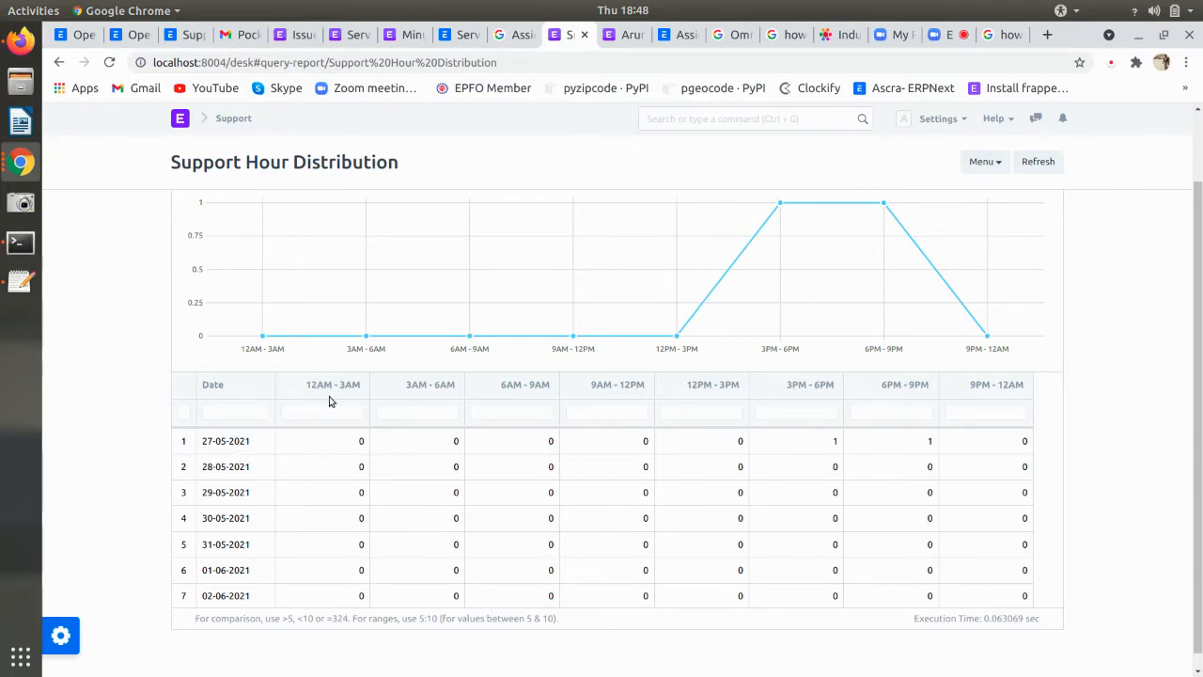
left_click(655, 9)
left_click(655, 9)
scroll(794, 463, "up", 2)
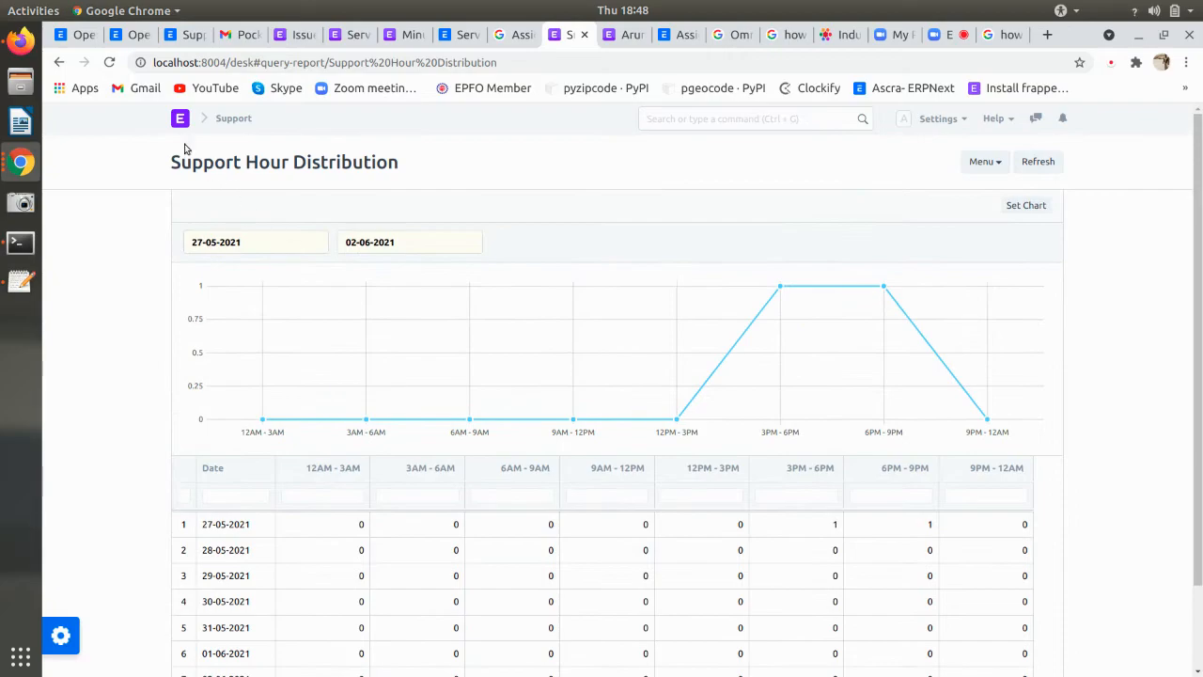
- Go back to the Issue list and open the Minutes to First Response for Issues report
left_click(59, 62)
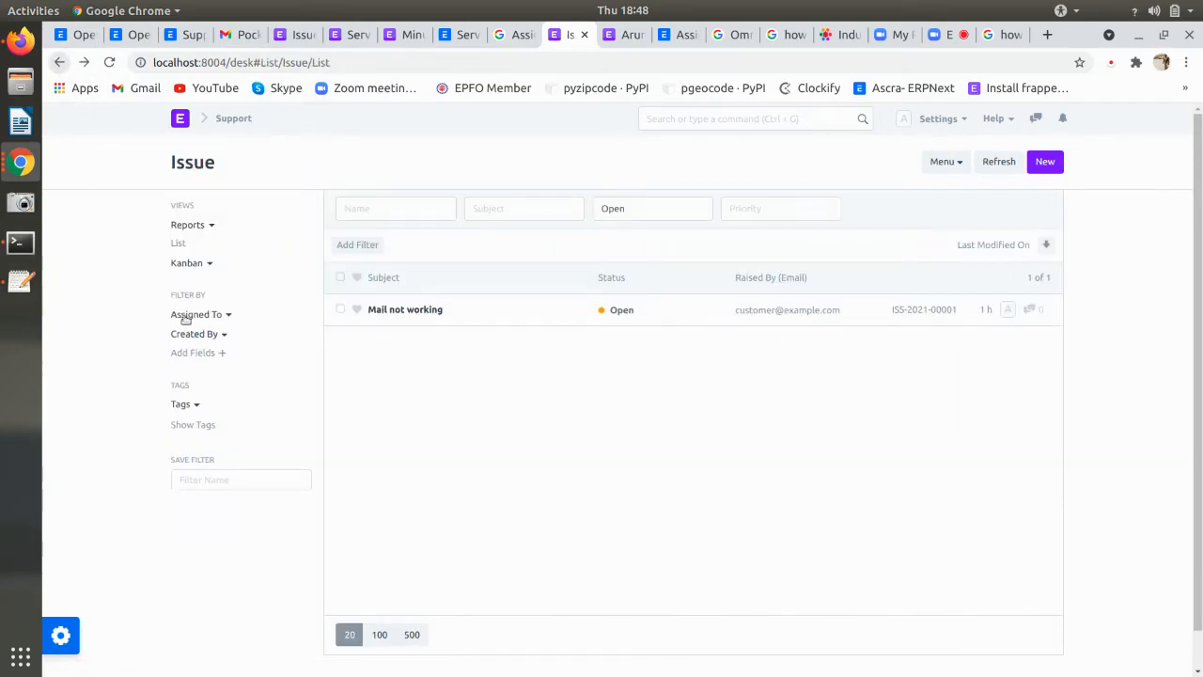
left_click(200, 230)
left_click(211, 290)
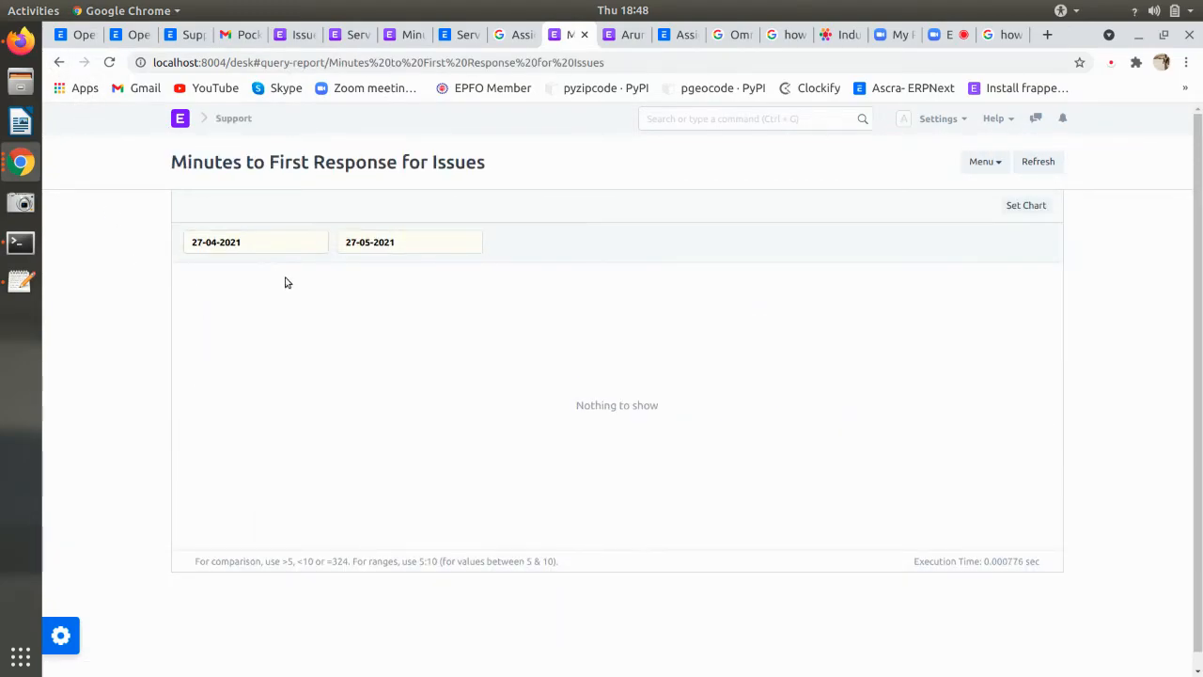
left_click(383, 250)
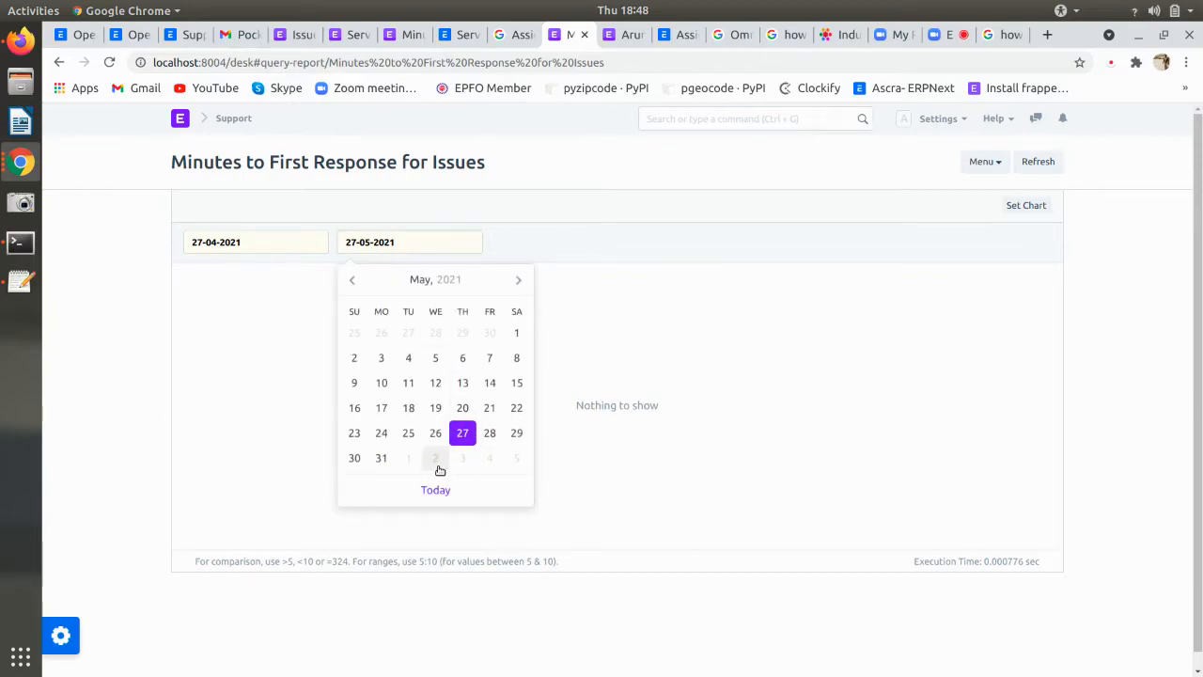
- Close the date calendars, go back to the Issue list and choose Support Hour Distribution from Reports
left_click(671, 292)
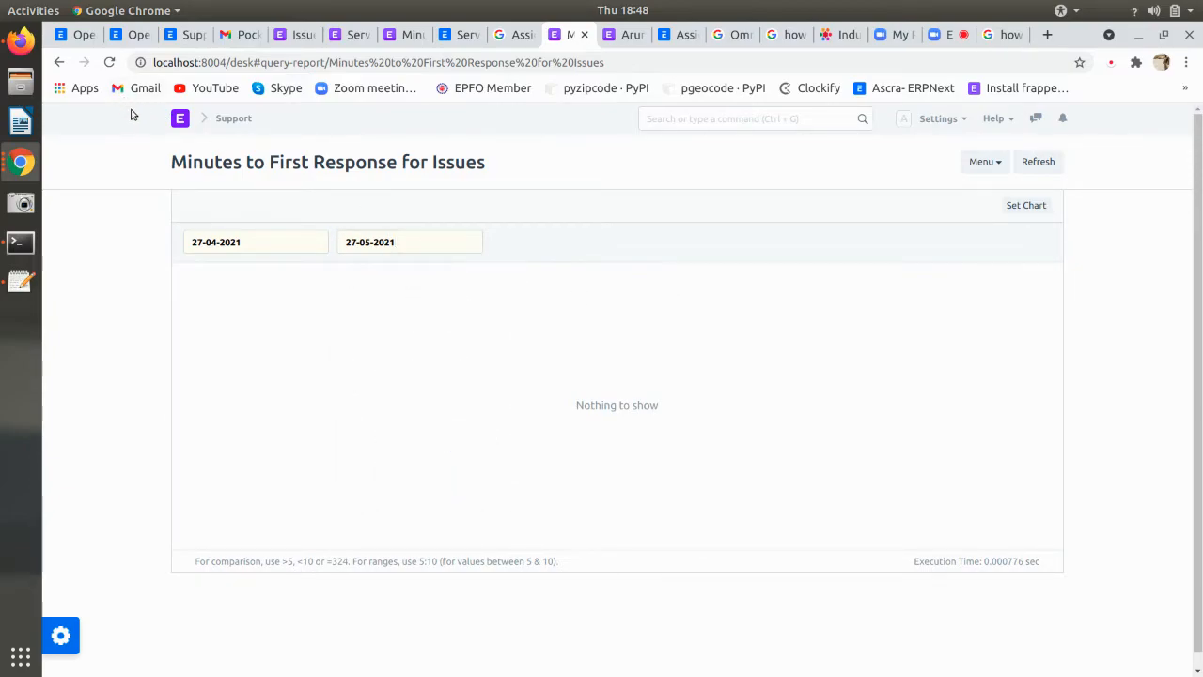
left_click(243, 240)
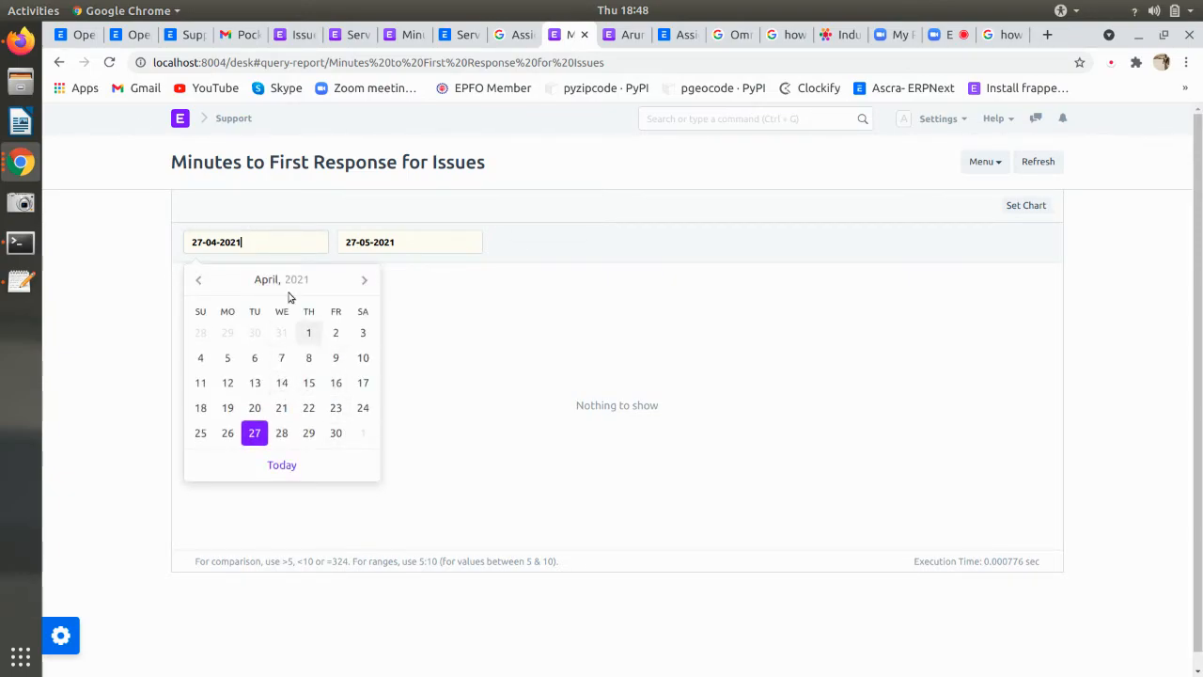
left_click(57, 63)
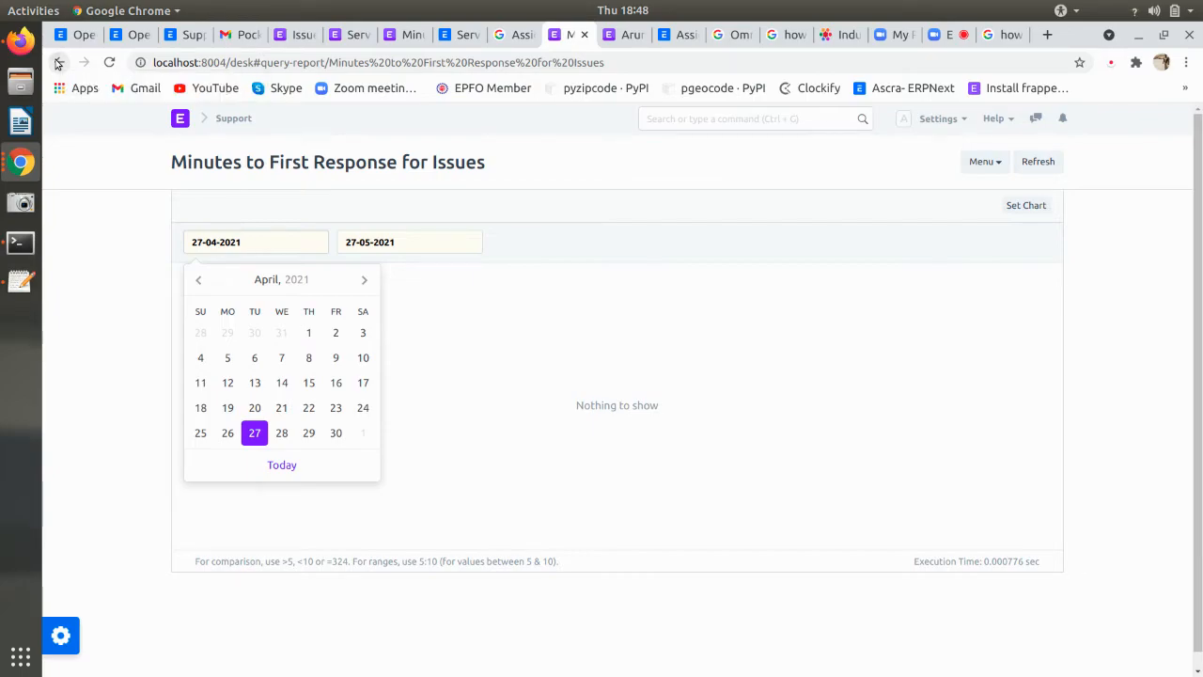
left_click(190, 224)
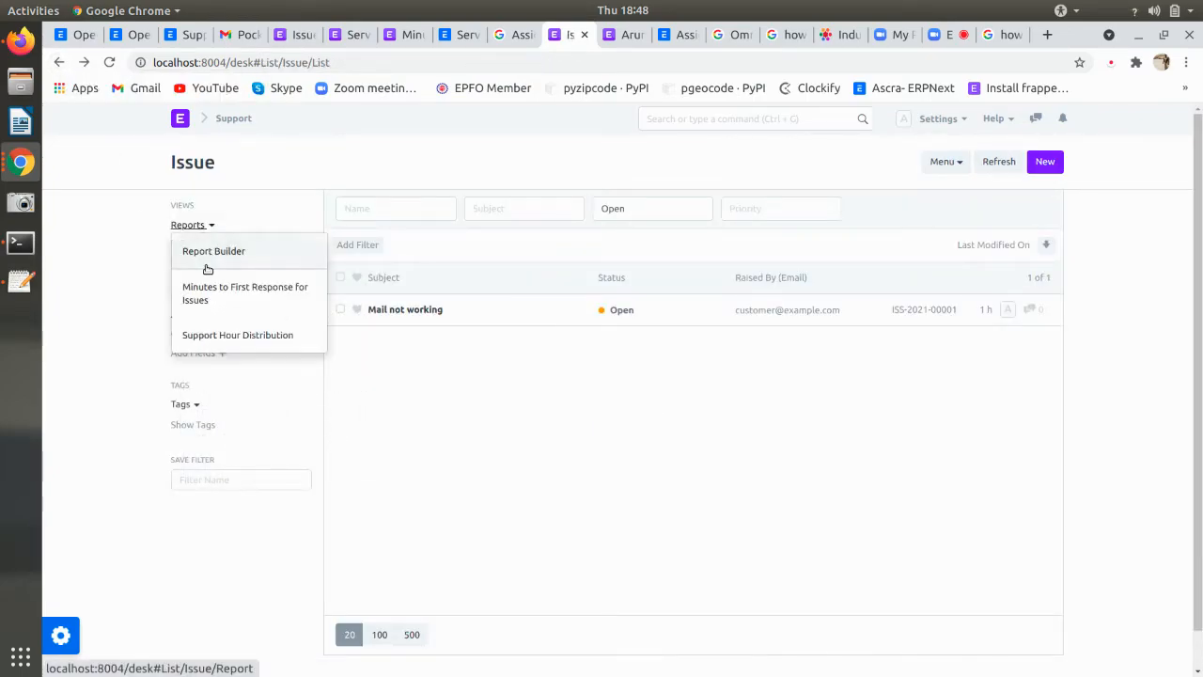
left_click(231, 333)
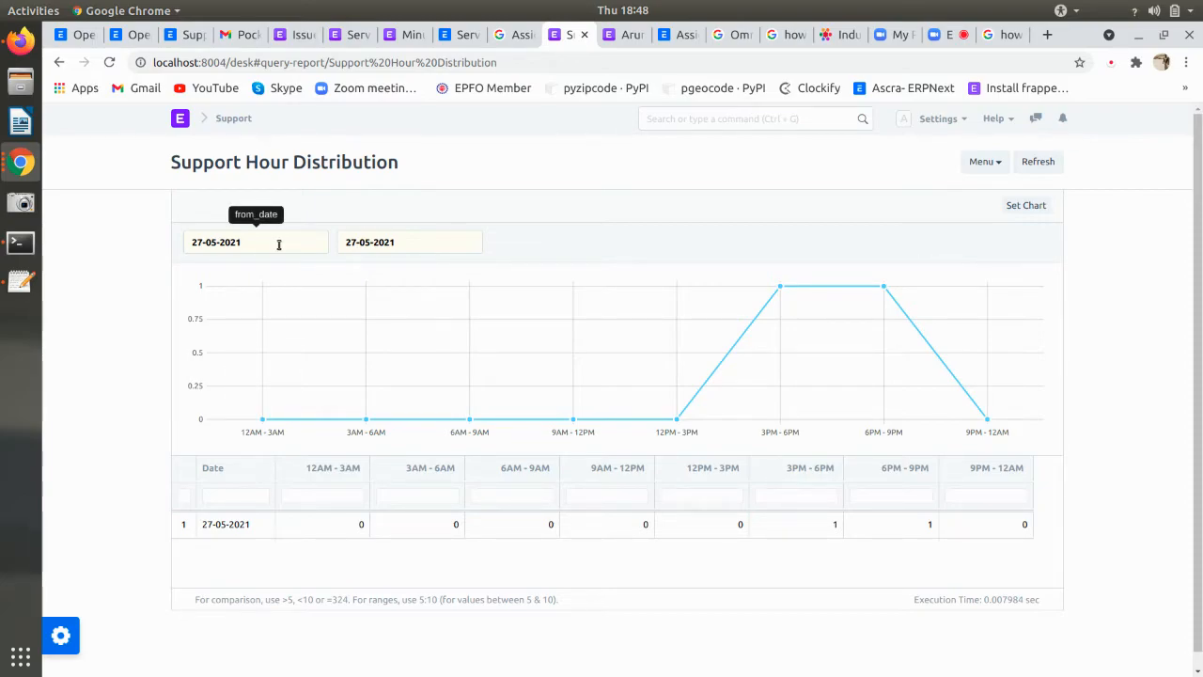
- Look over the ERPNext Support documentation and Omnichannel help-desk feature tabs
left_click(185, 34)
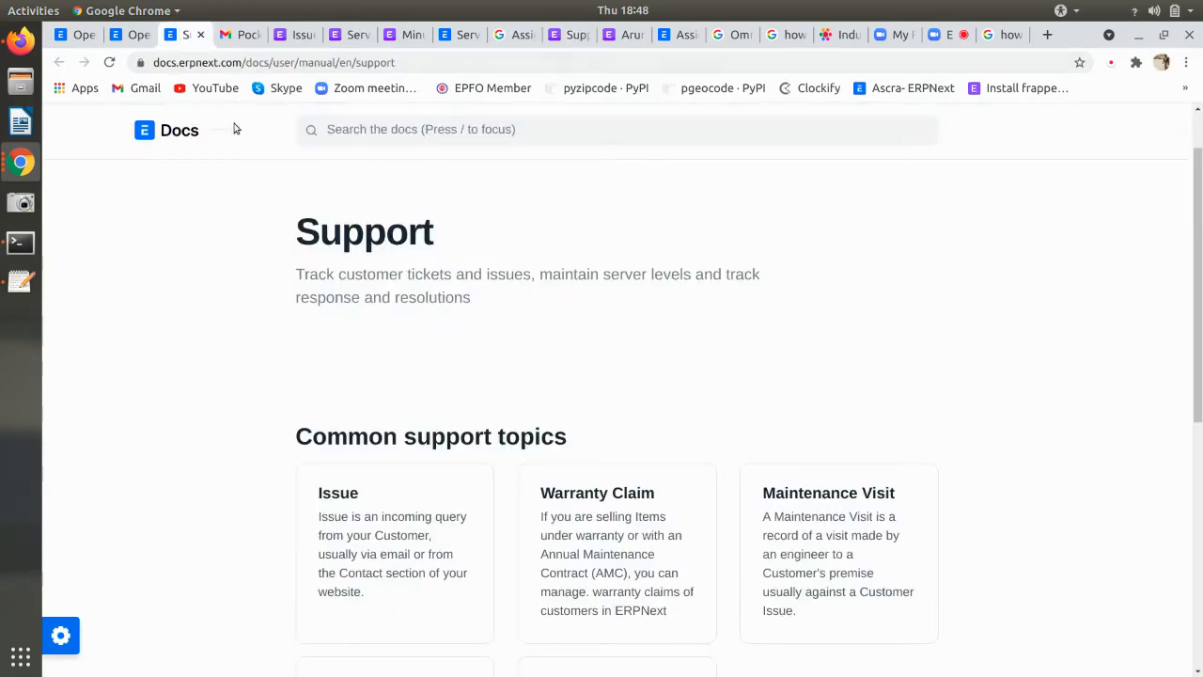
left_click(133, 35)
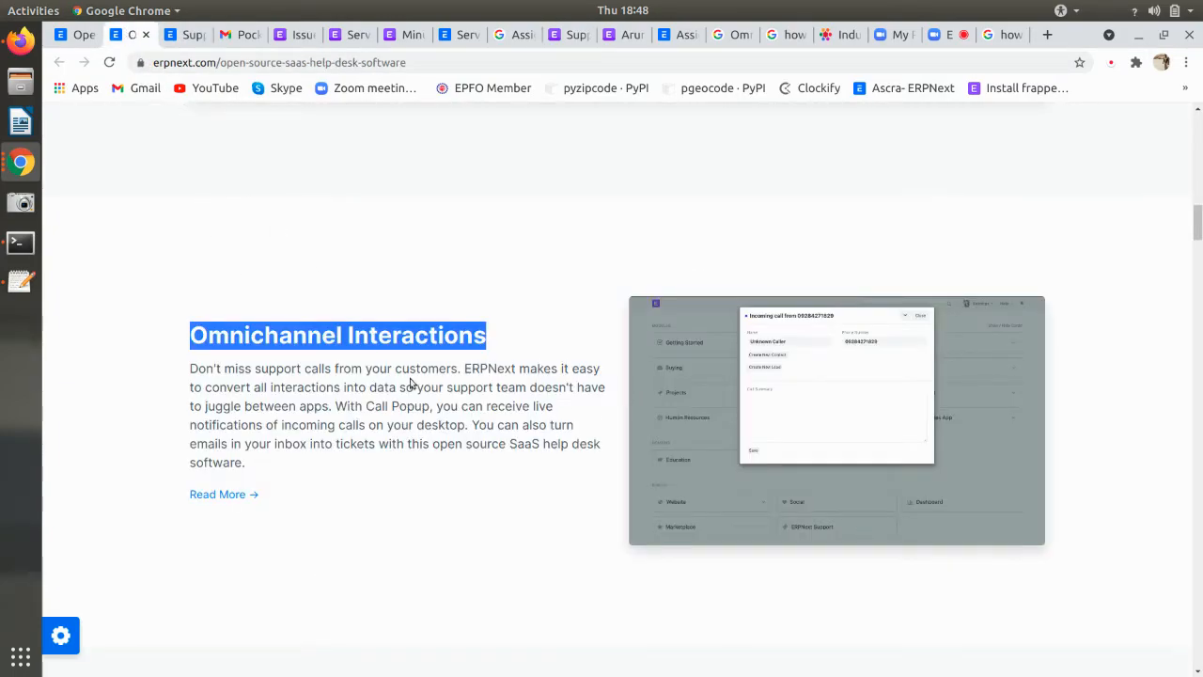
left_click(297, 357)
scroll(721, 430, "up", 1)
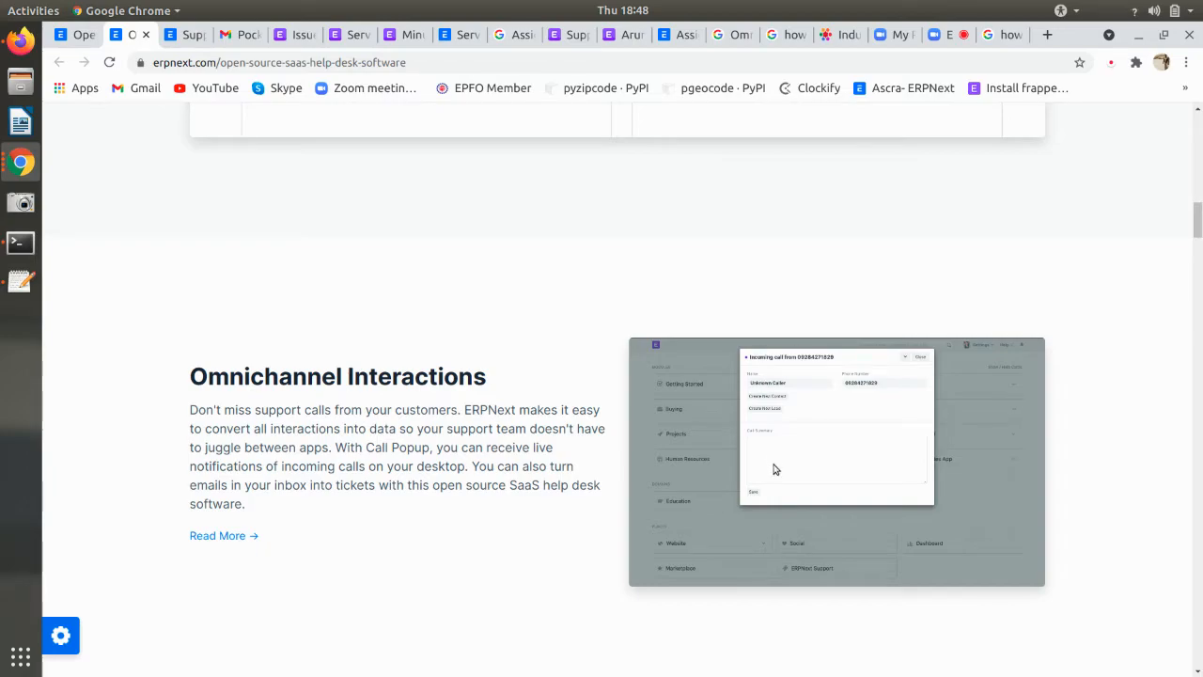
- From the 'how to setup Call Popup in erpnext' results, open the Exotel Integration docs in a new tab
left_click(836, 36)
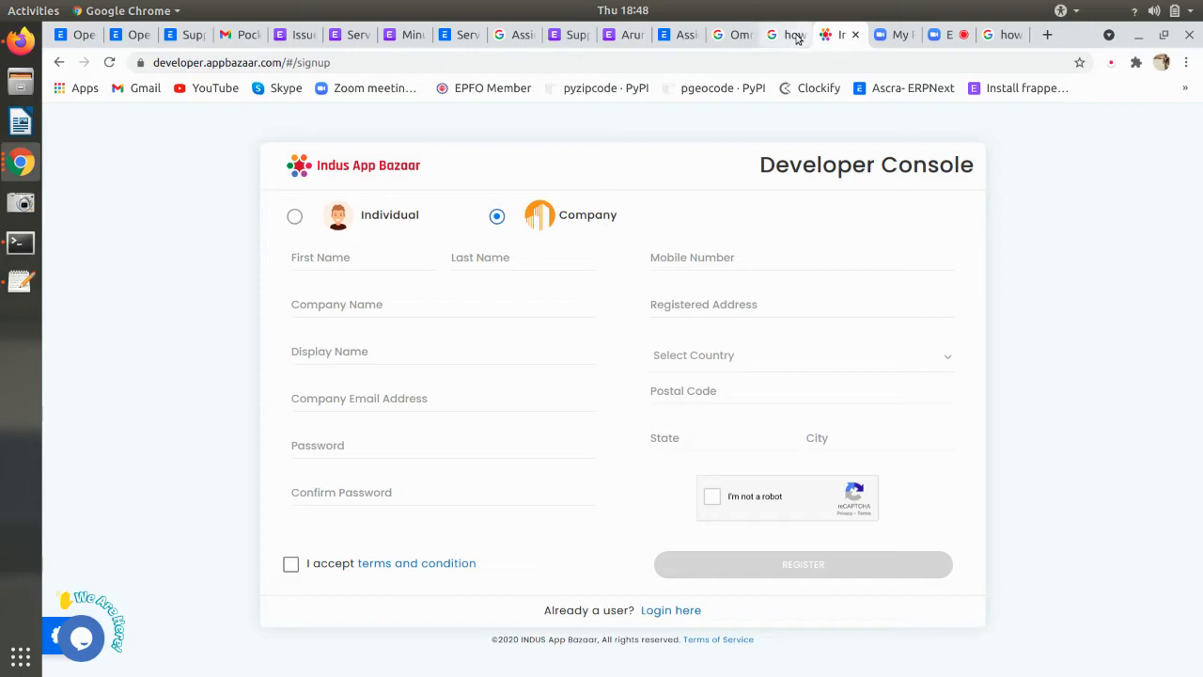
left_click(795, 37)
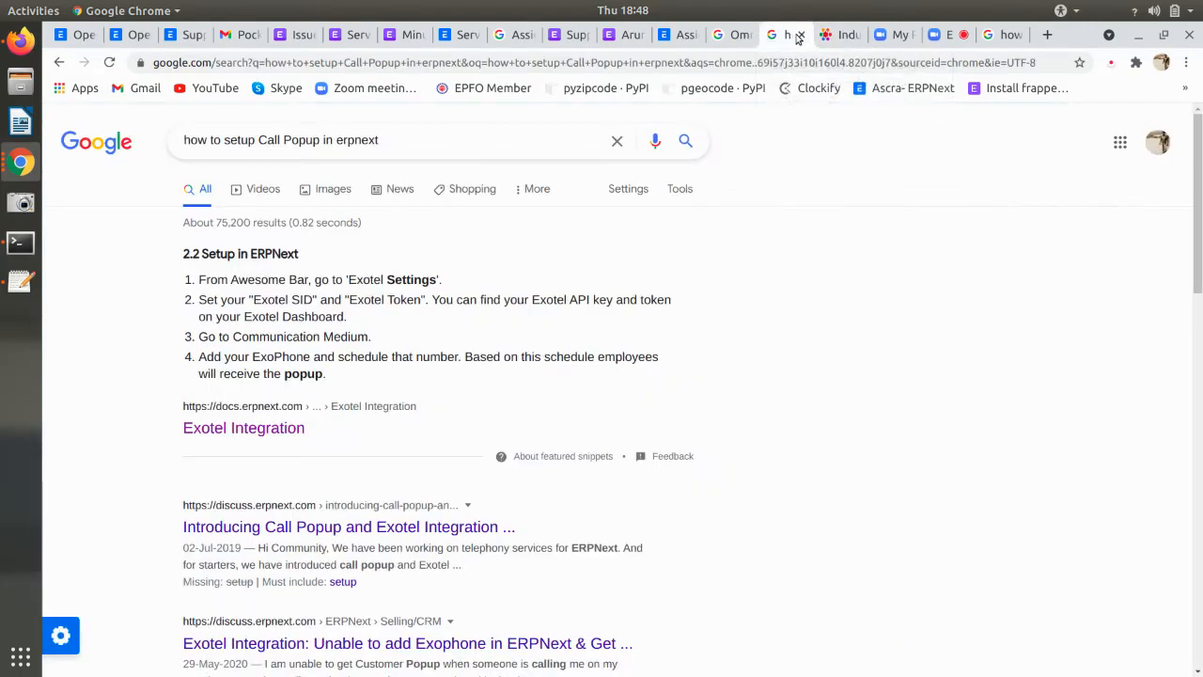
middle_click(235, 431)
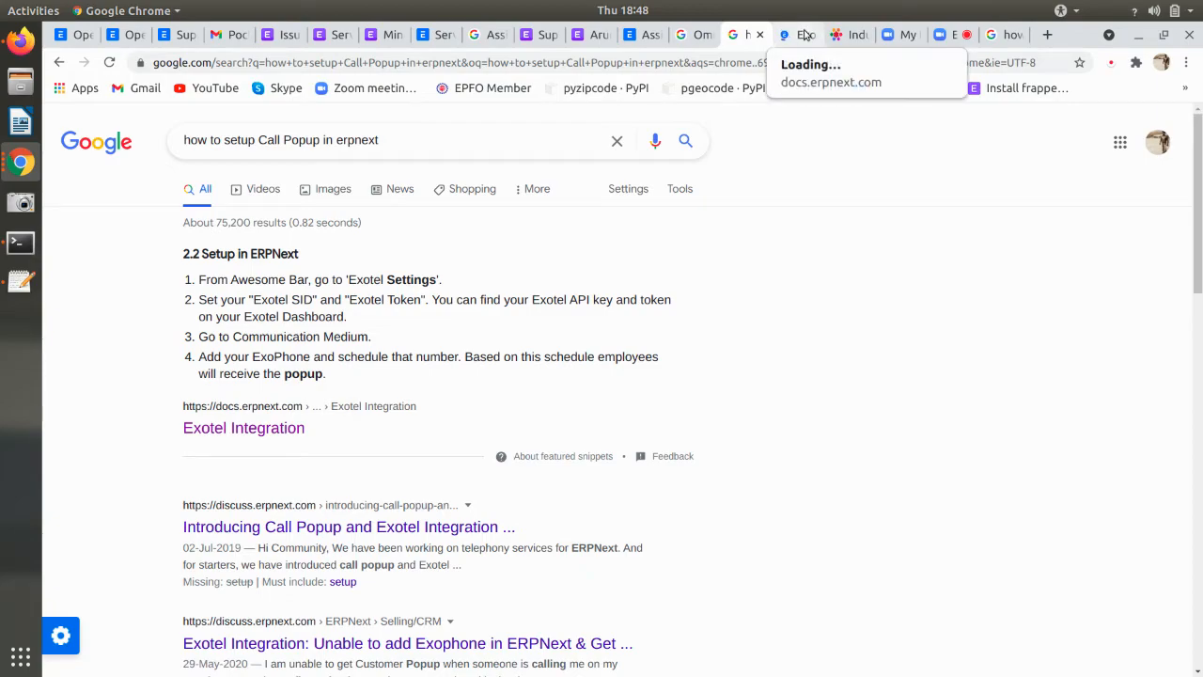
left_click(804, 34)
- Scroll the Exotel Integration docs from the features list through section 2.1 to the missed-call Passthru setup
scroll(687, 348, "down", 2)
scroll(688, 347, "up", 1)
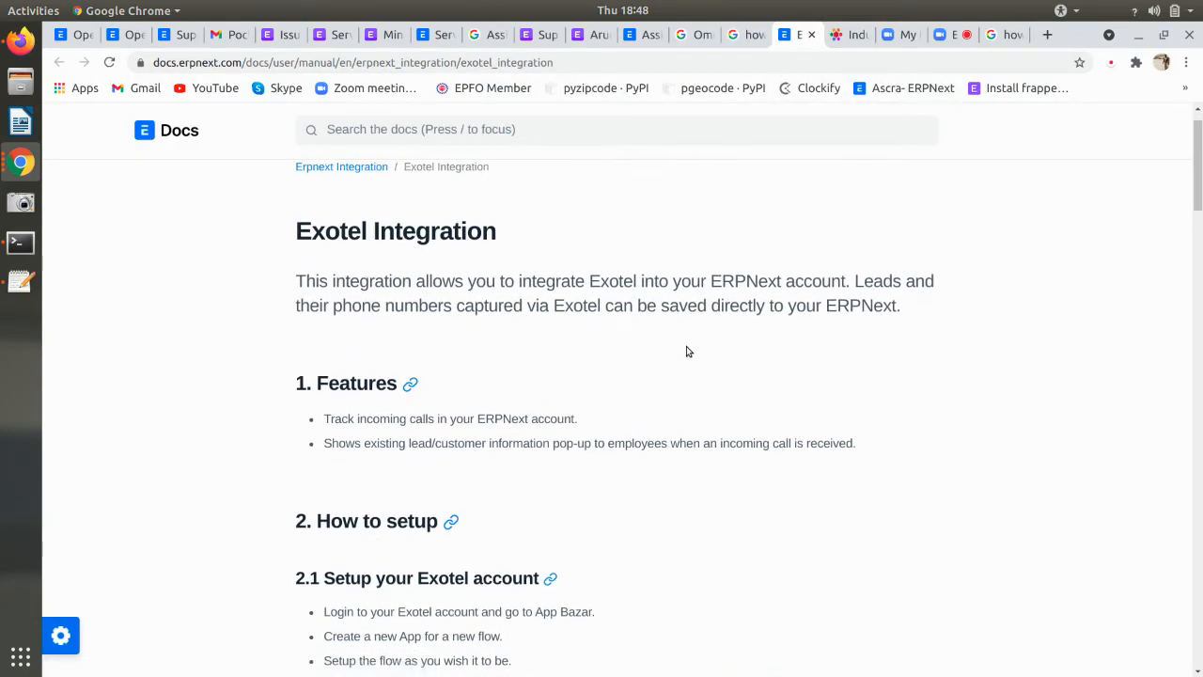
scroll(686, 351, "down", 2)
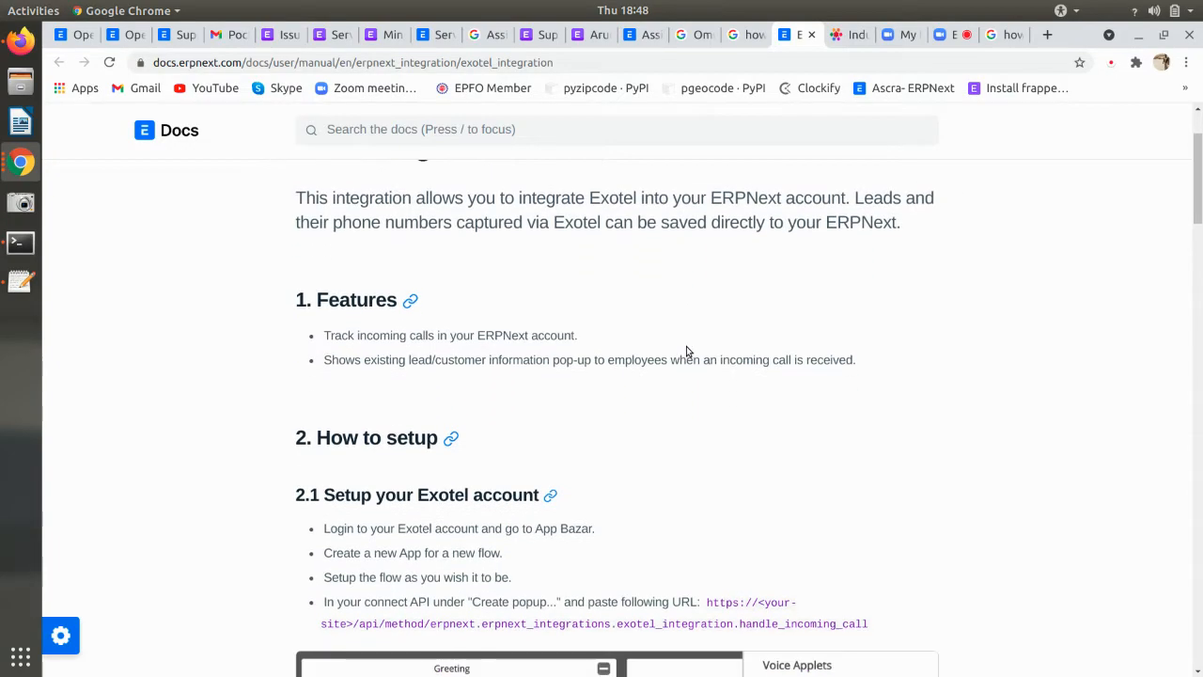
scroll(686, 350, "up", 1)
scroll(686, 351, "down", 8)
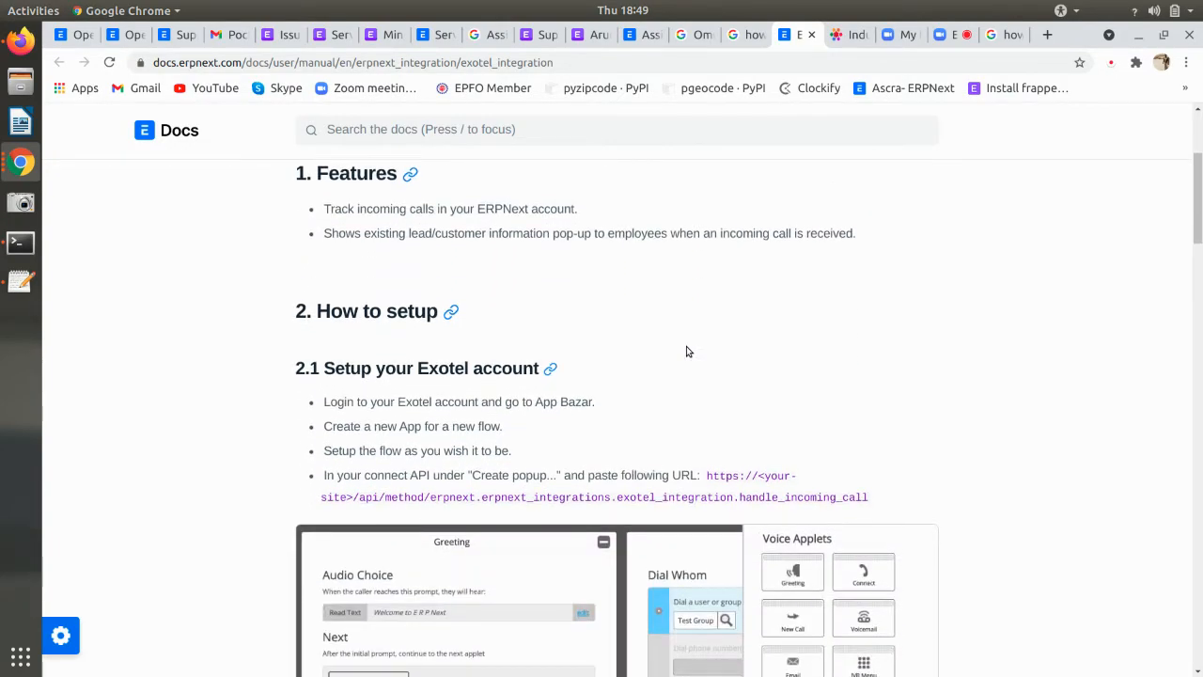
scroll(686, 351, "down", 2)
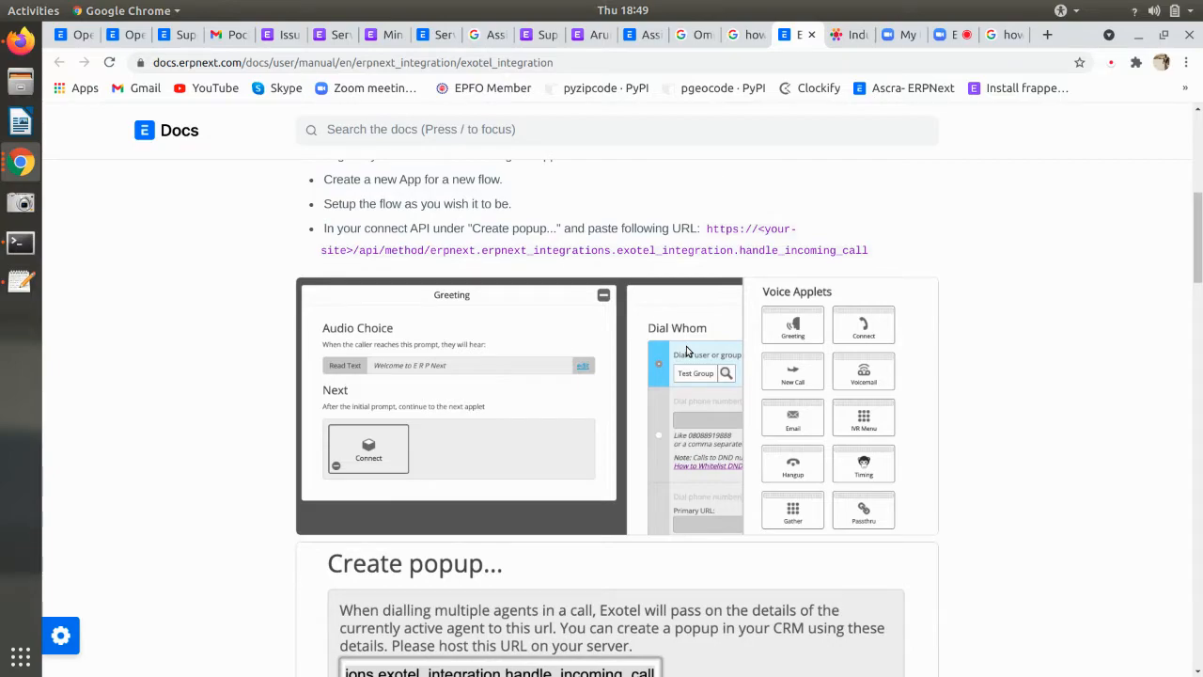
scroll(687, 351, "down", 2)
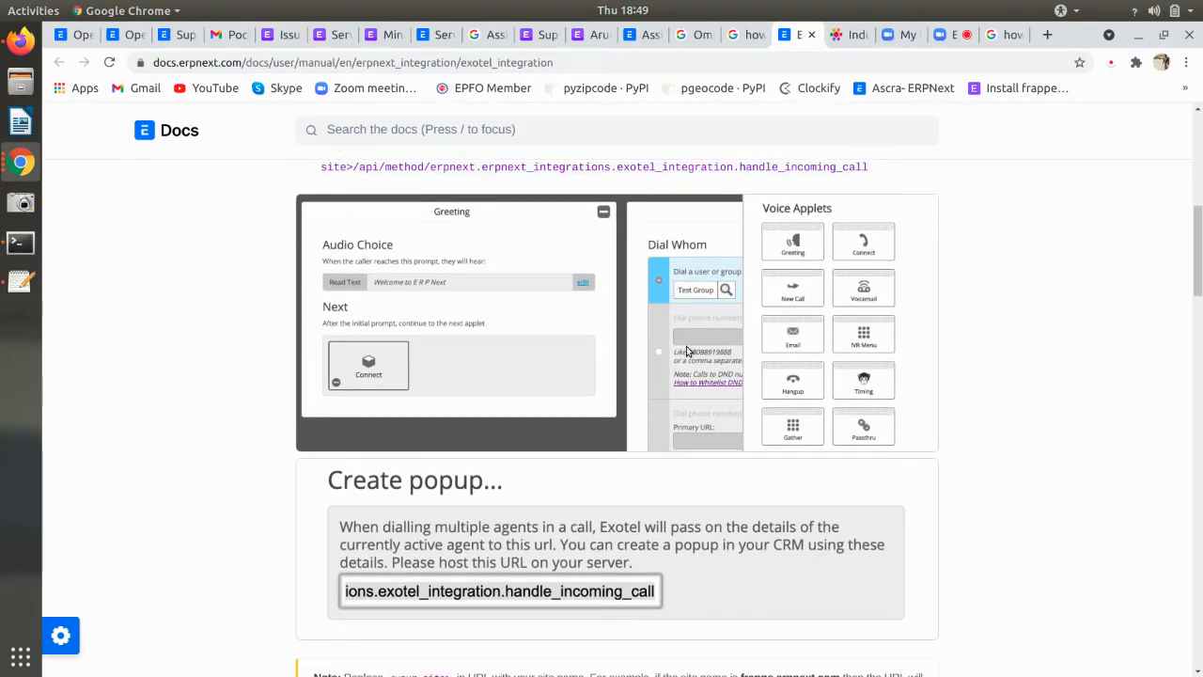
scroll(686, 351, "up", 4)
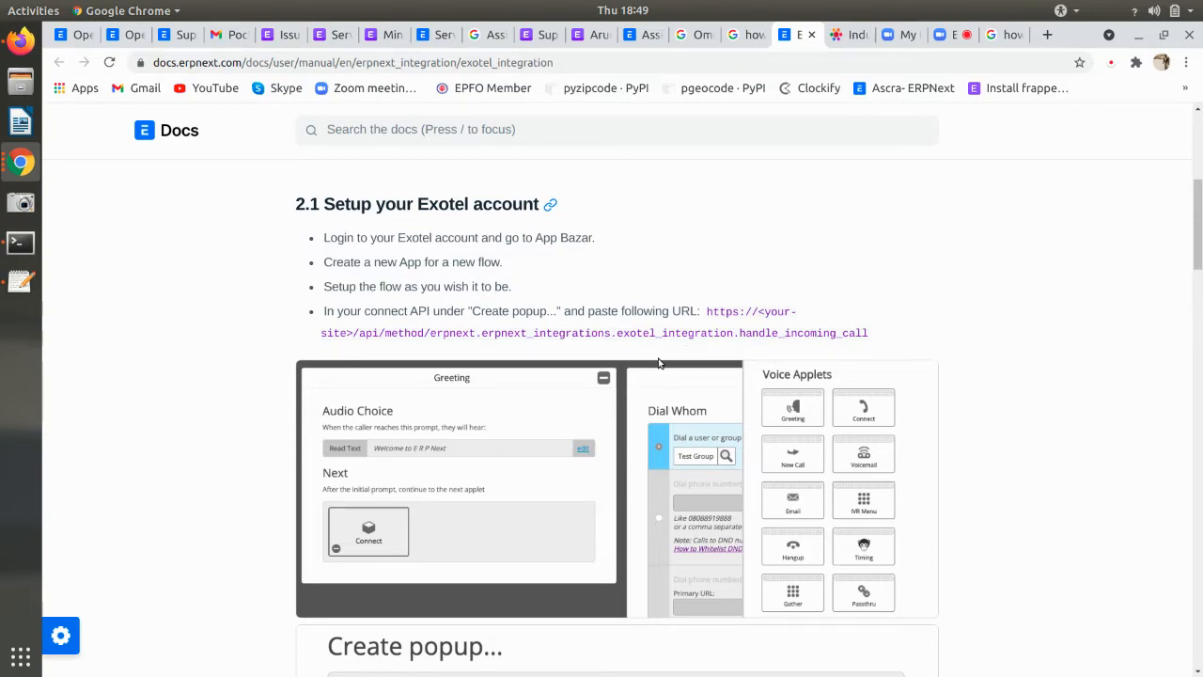
scroll(658, 363, "down", 1)
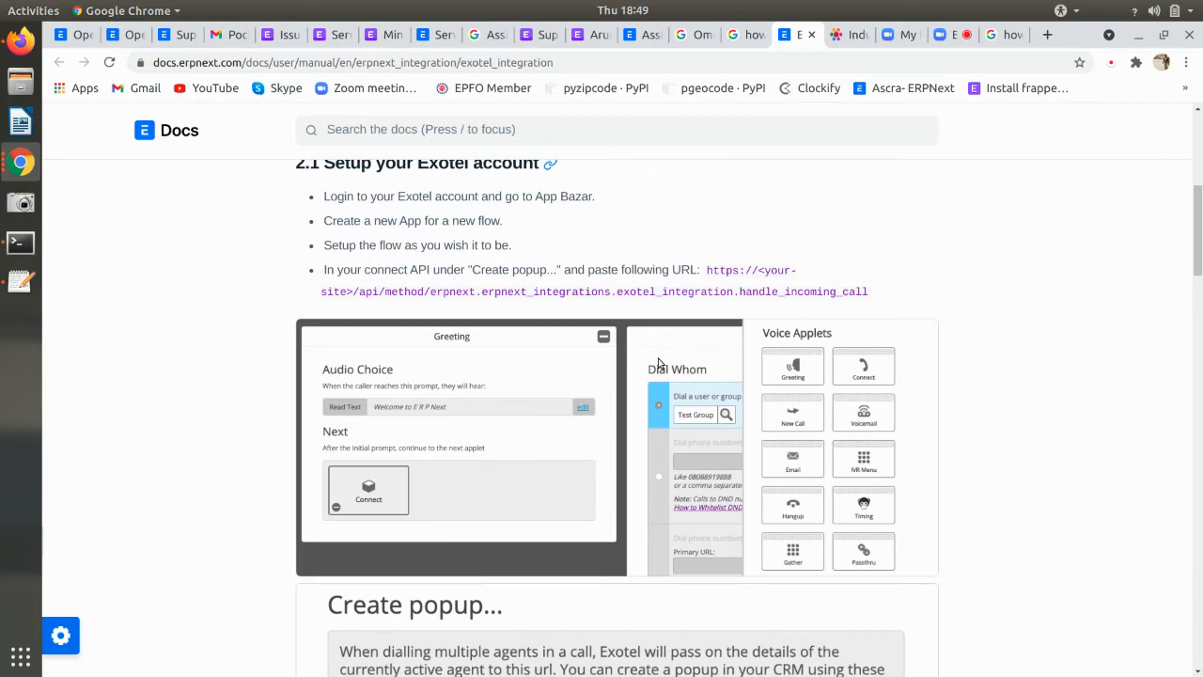
scroll(658, 363, "down", 10)
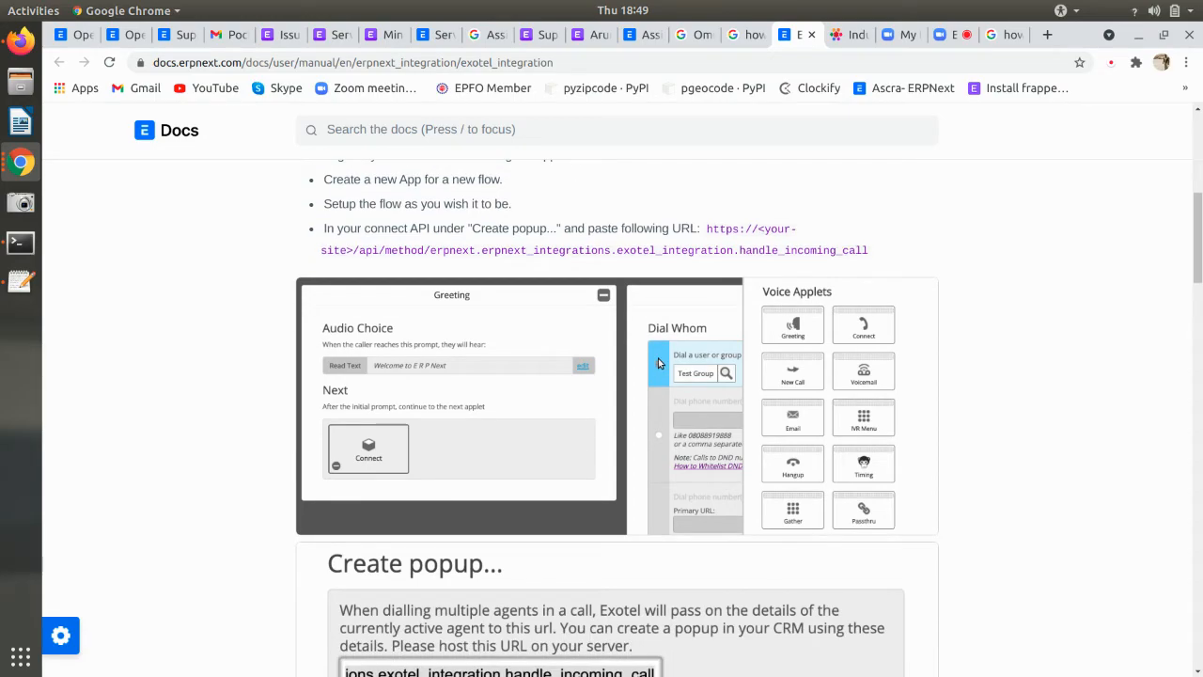
scroll(658, 363, "down", 13)
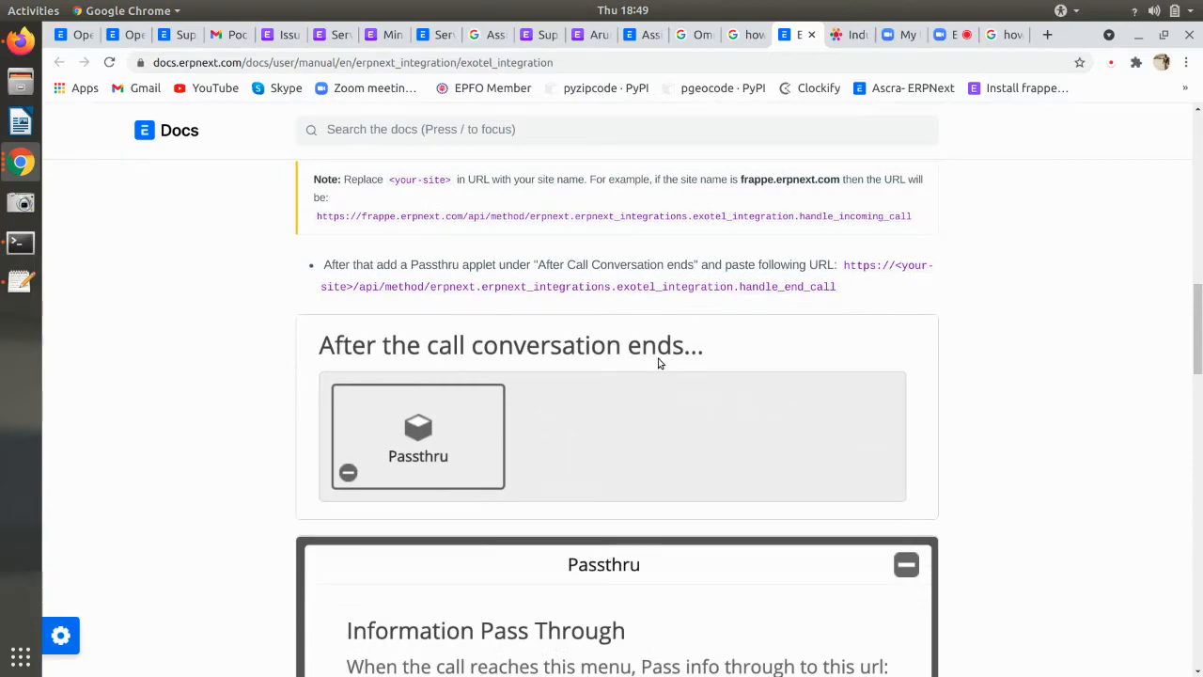
scroll(659, 363, "down", 10)
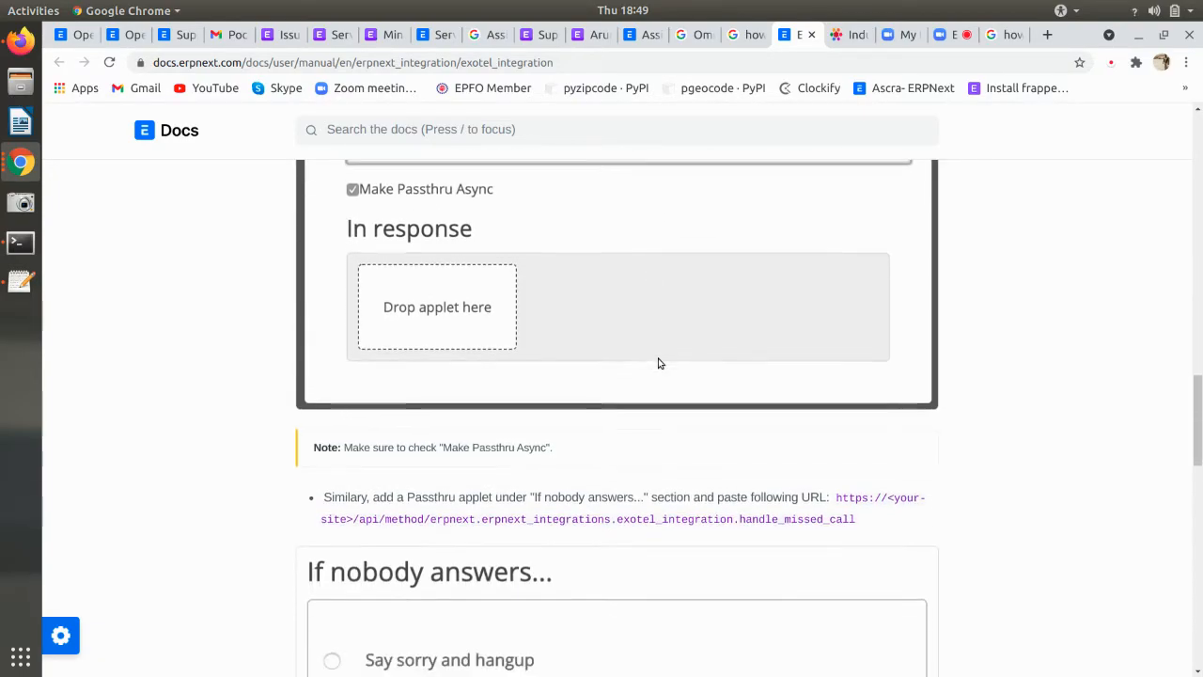
scroll(658, 363, "down", 7)
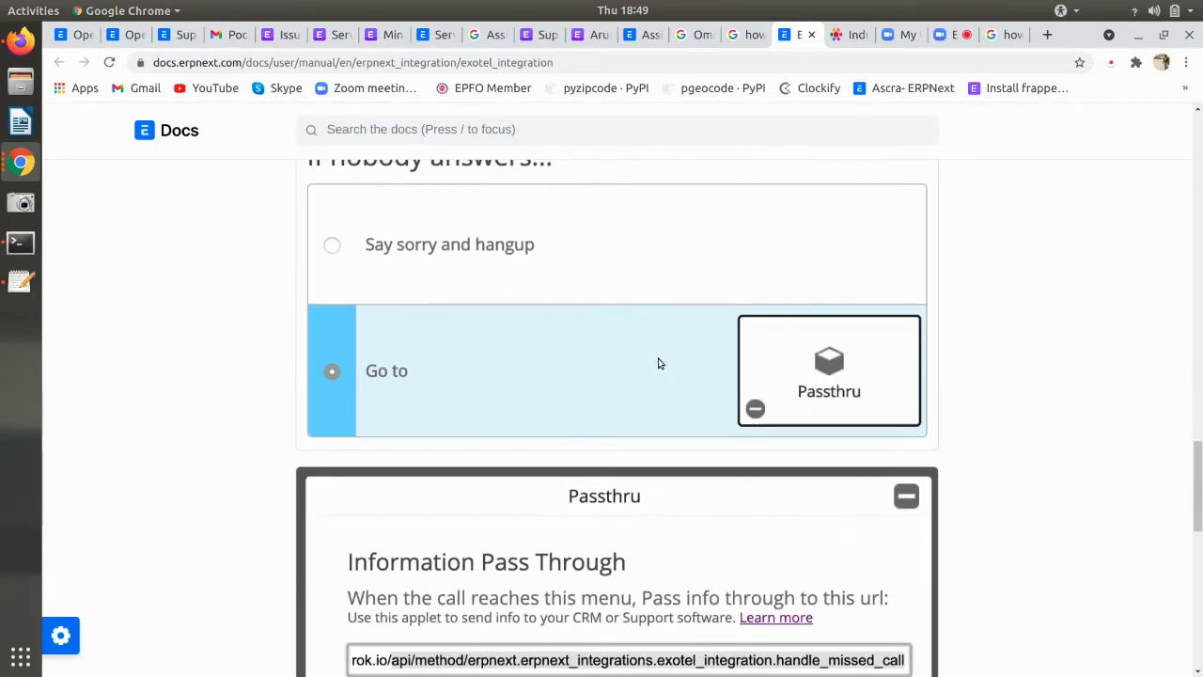
scroll(658, 364, "down", 5)
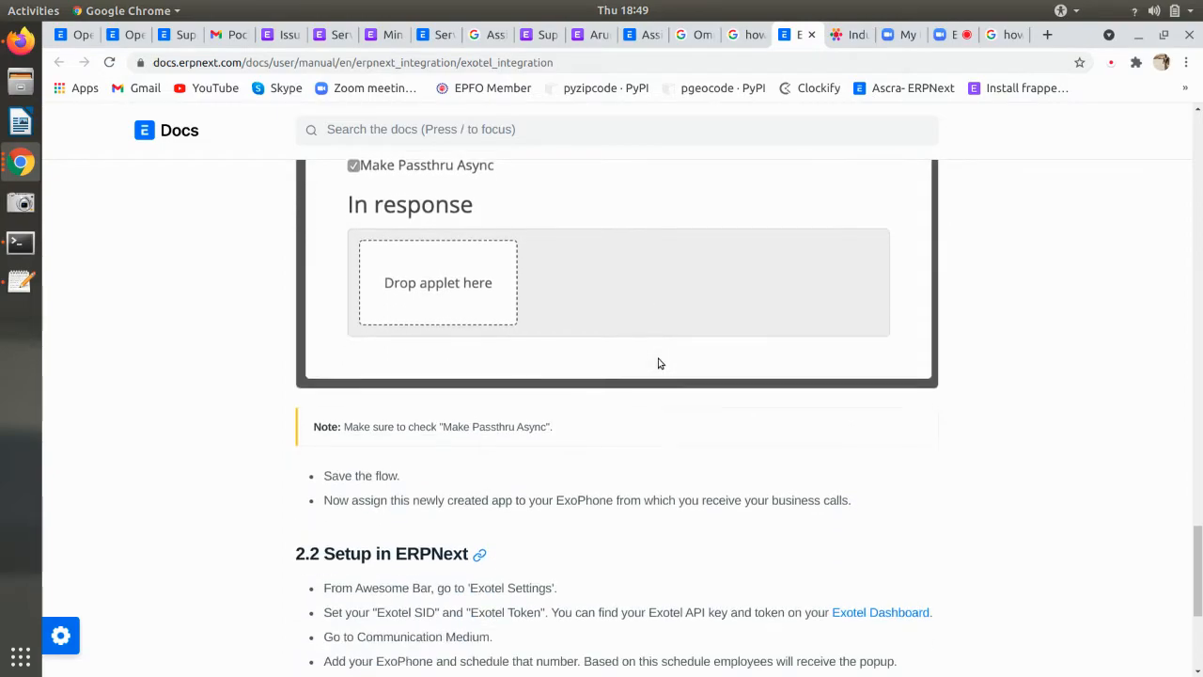
scroll(658, 364, "up", 4)
scroll(658, 364, "up", 5)
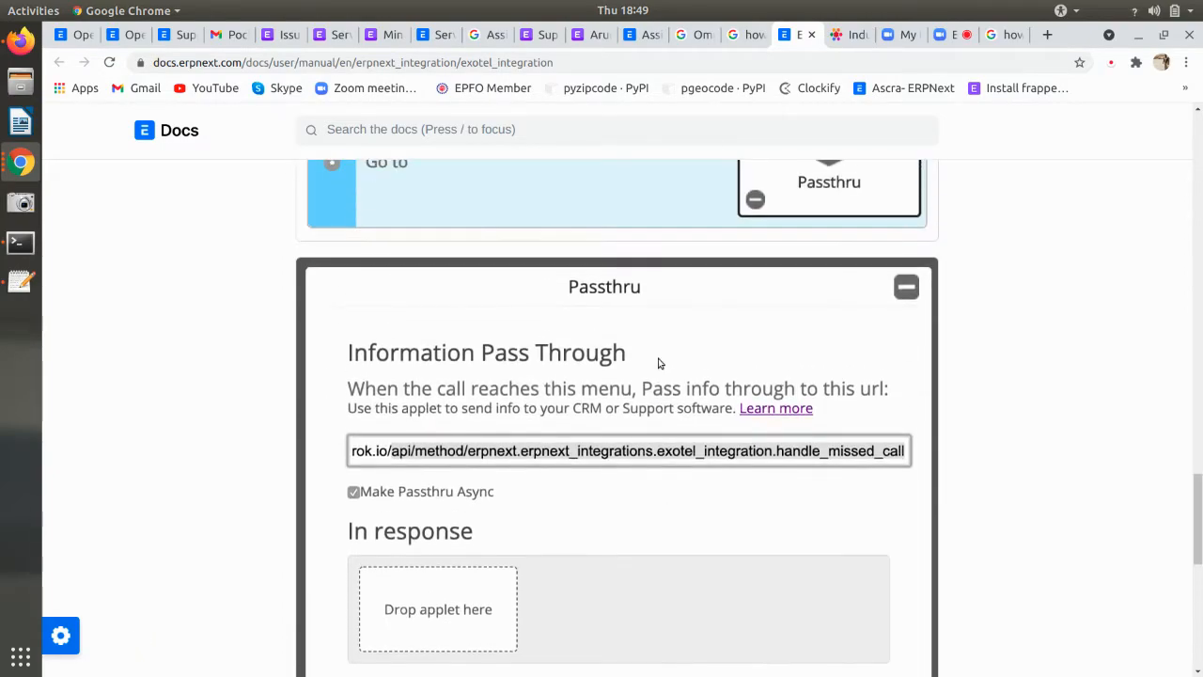
scroll(658, 364, "up", 8)
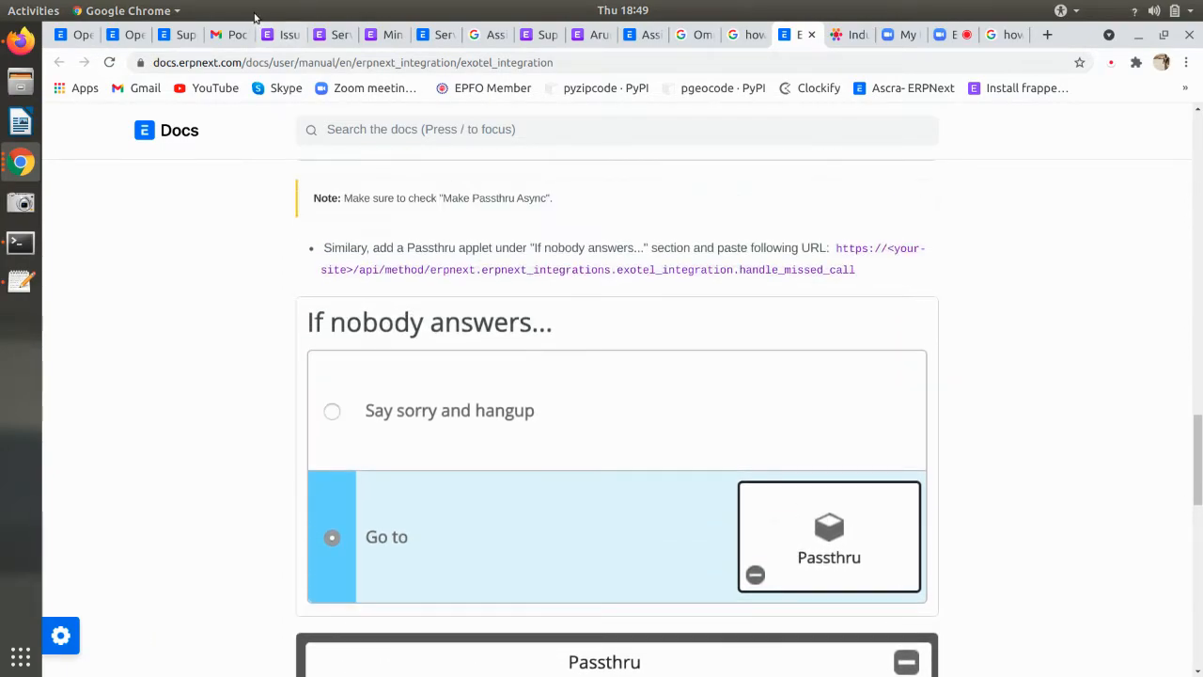
left_click(281, 35)
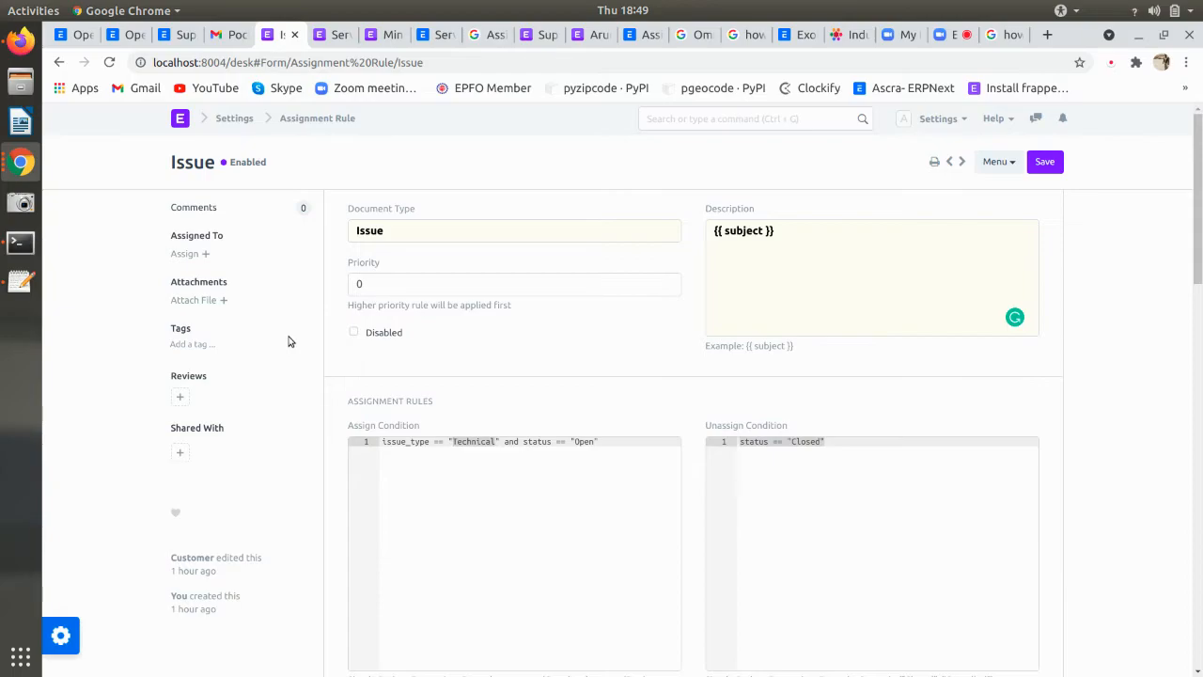
- Switch among the open Chrome windows, ending on the one with the Issue assignment rule
left_click(20, 162)
left_click(112, 192)
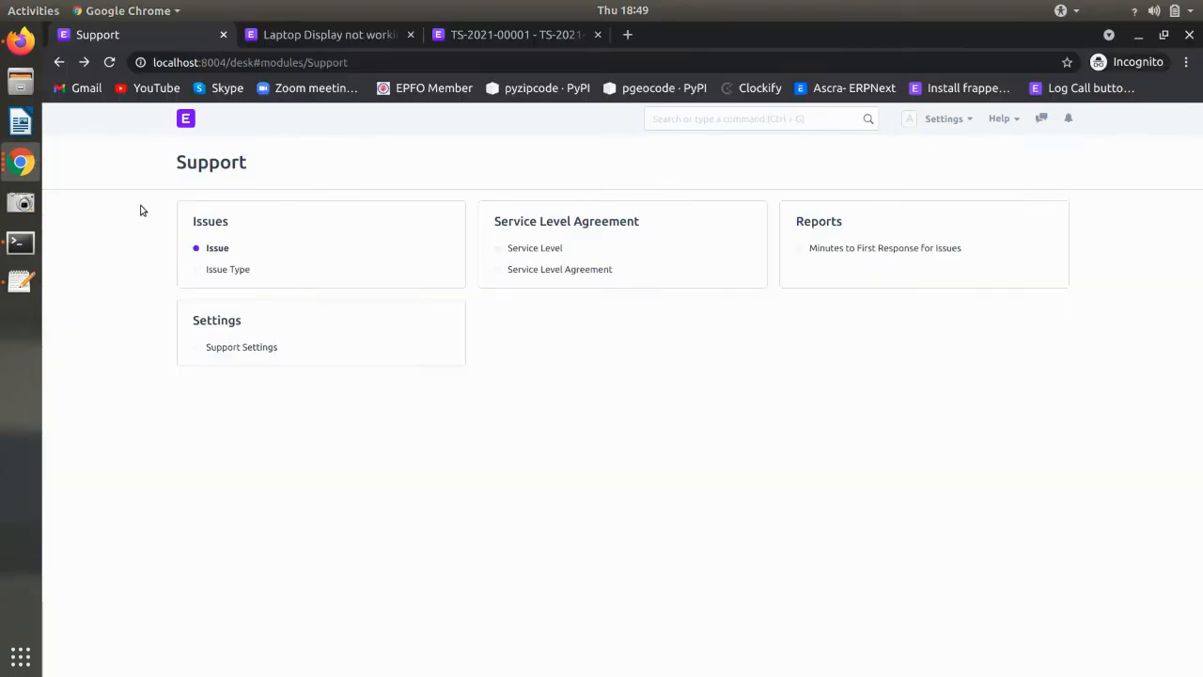
left_click(21, 162)
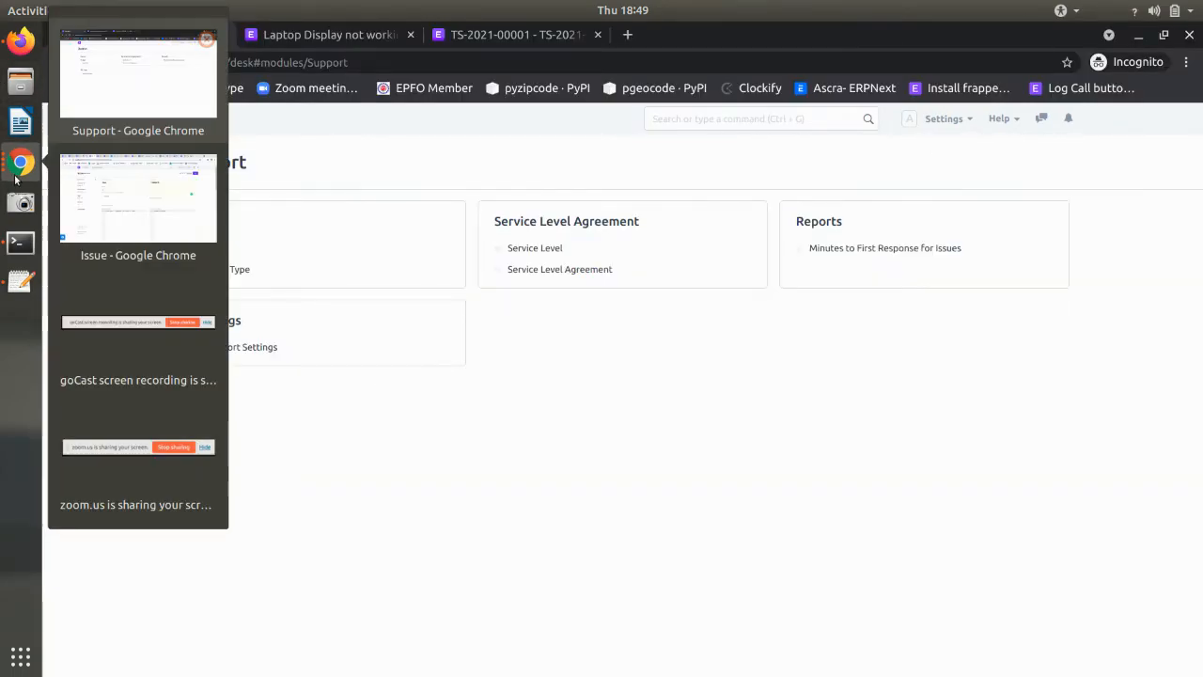
left_click(111, 104)
left_click(21, 161)
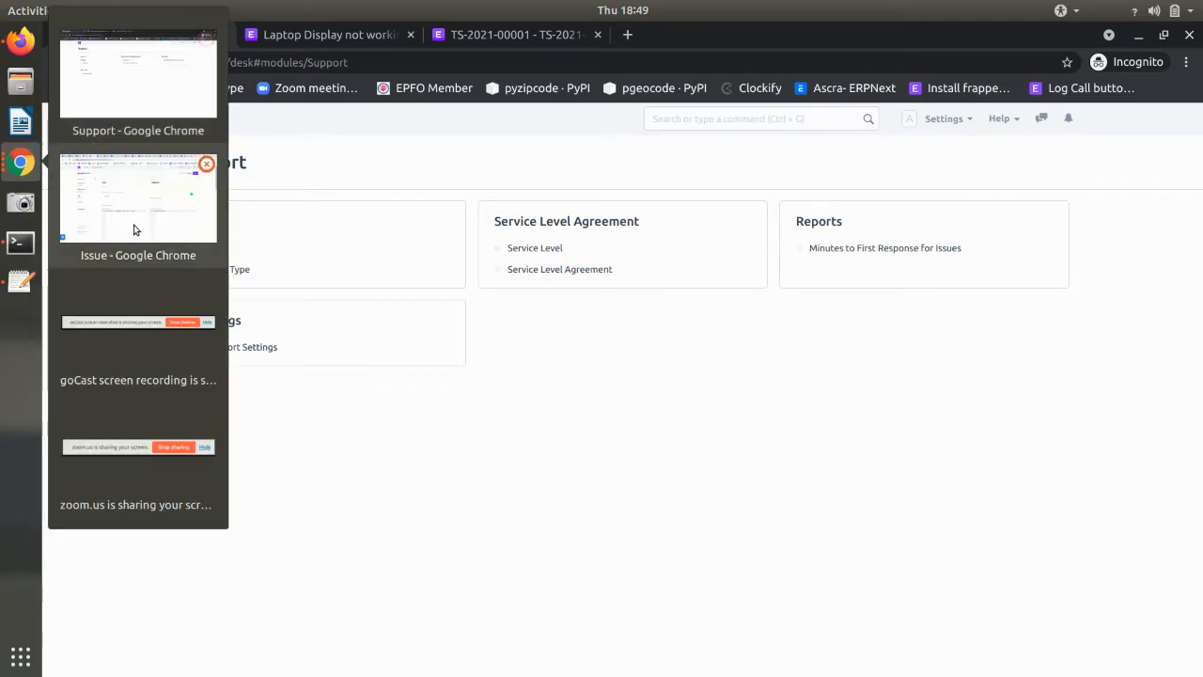
left_click(156, 230)
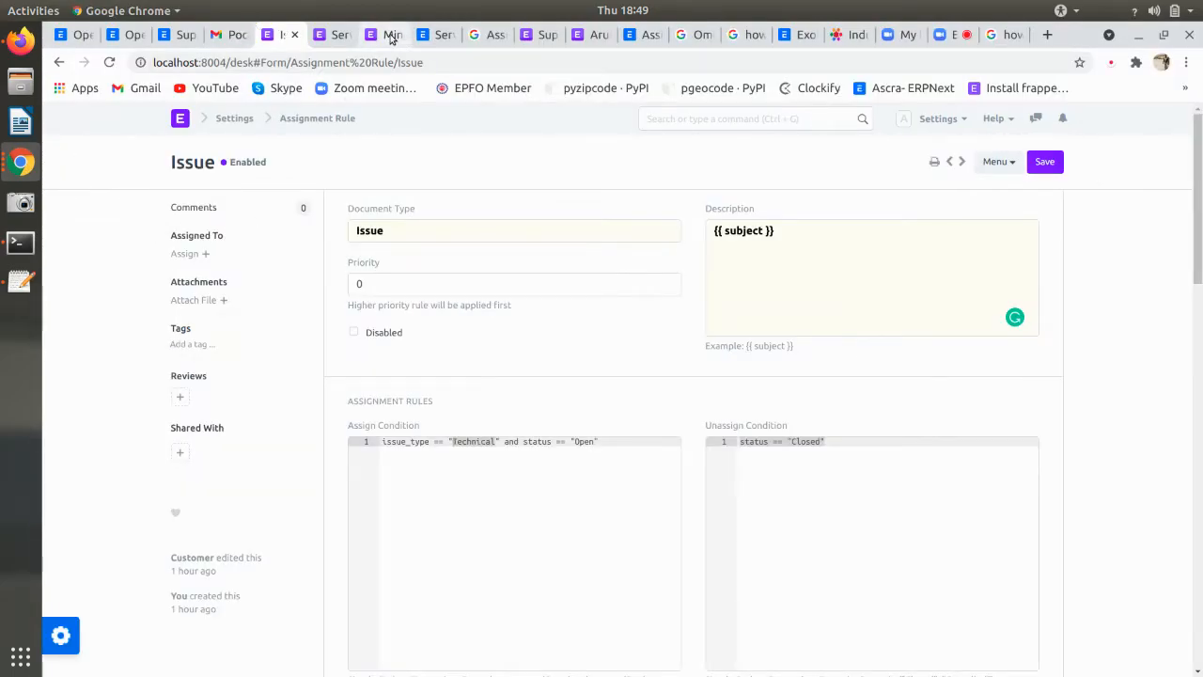
- Move to the Minutes to First Response for Issues report tab and go back to Support
left_click(336, 35)
left_click(386, 38)
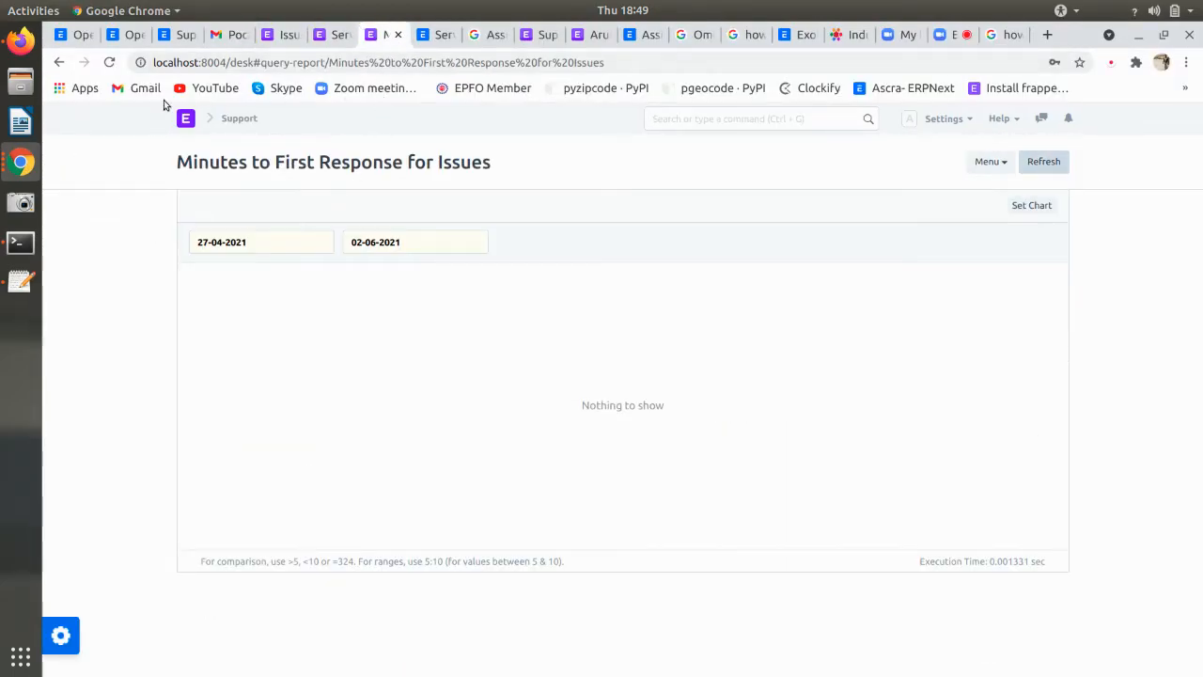
left_click(58, 62)
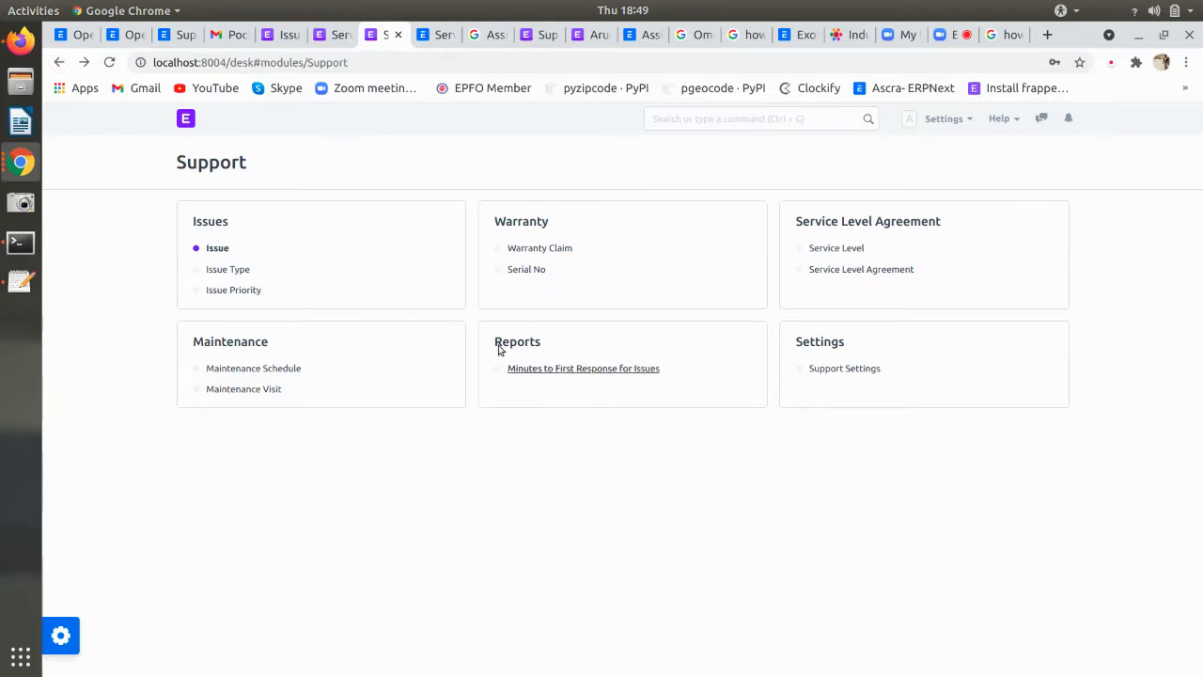
- Browse the reports available for Issues and return to the Support module page
left_click(217, 250)
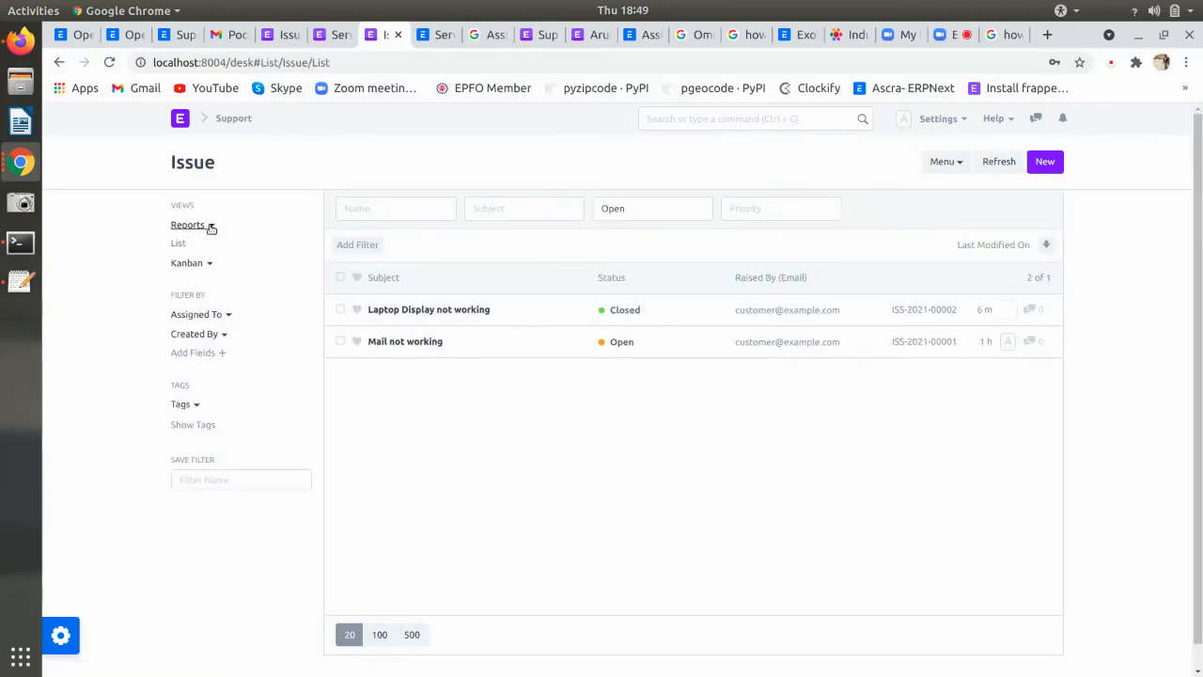
left_click(208, 225)
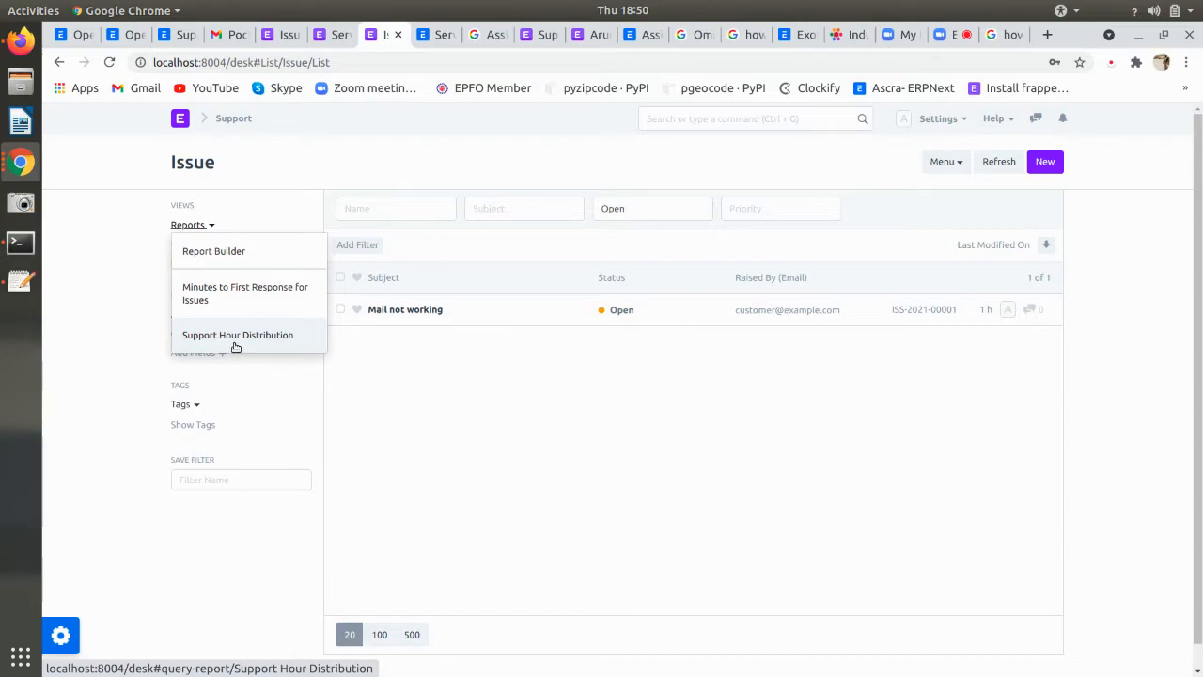
left_click(52, 62)
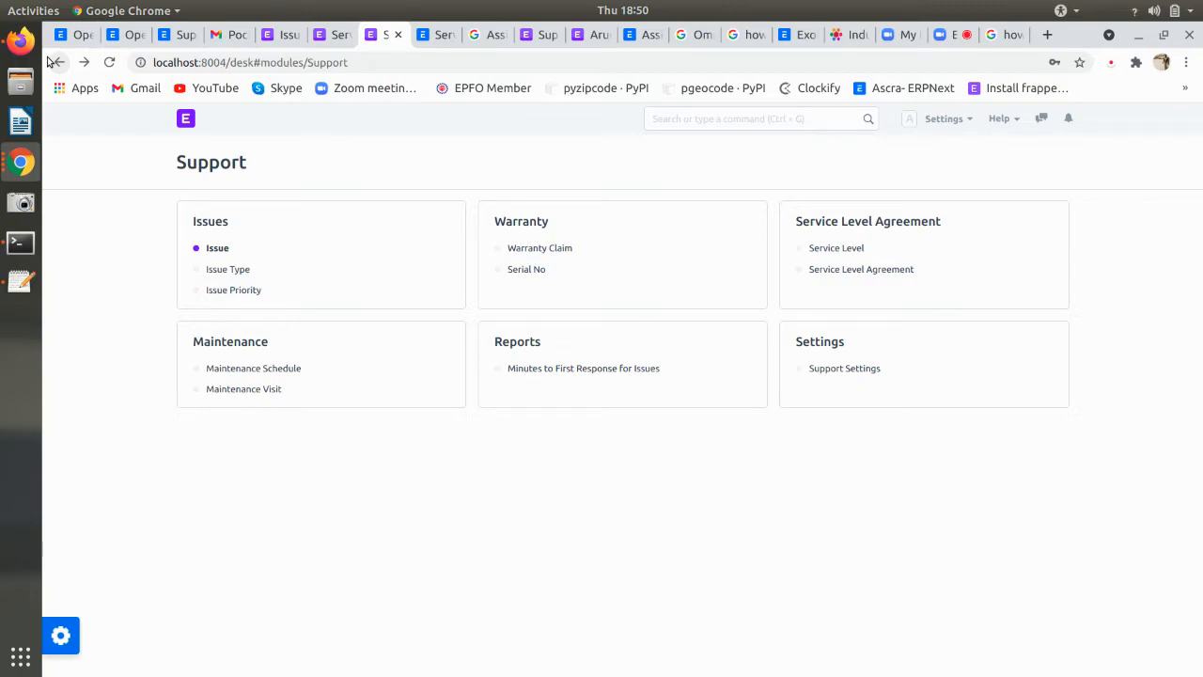
- Glance at Support Settings, then go to the desk home with the Modules, Places and Administration cards
left_click(845, 370)
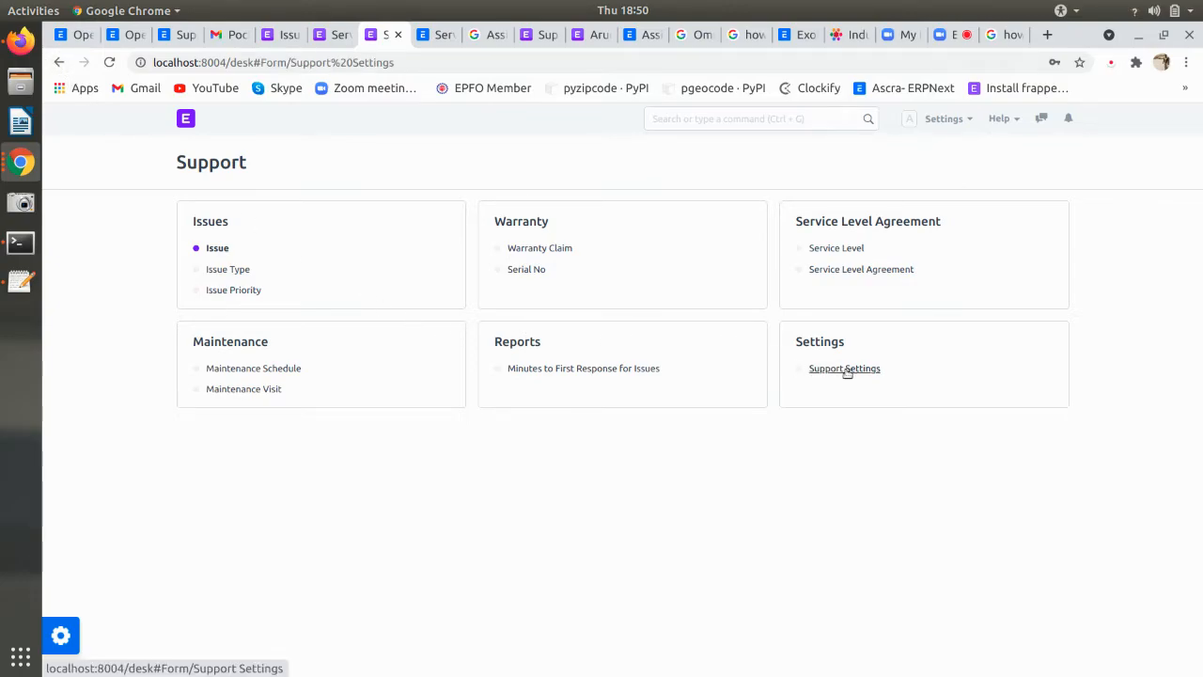
left_click(61, 62)
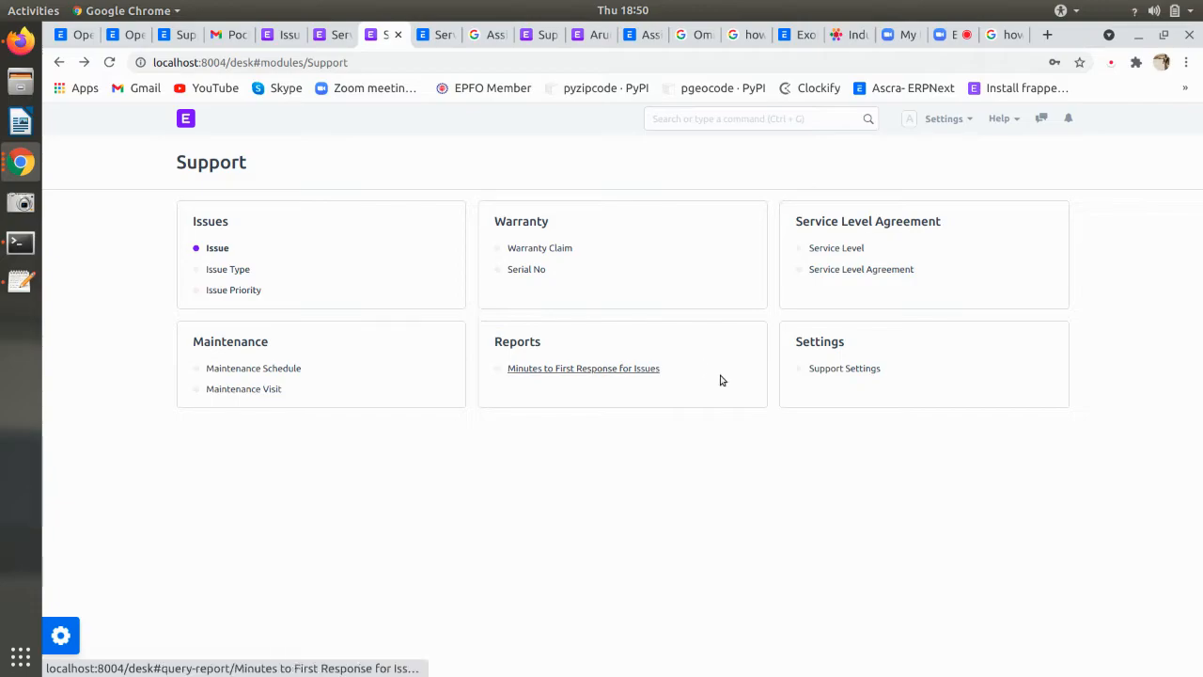
left_click(187, 115)
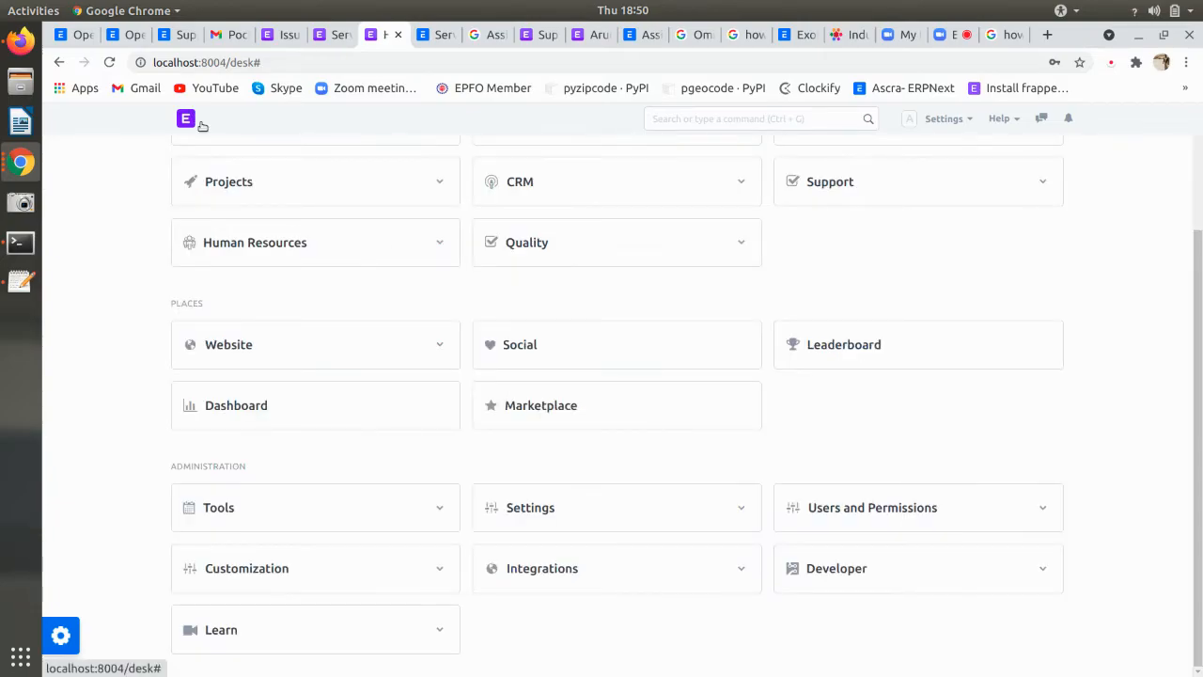
scroll(602, 315, "up", 2)
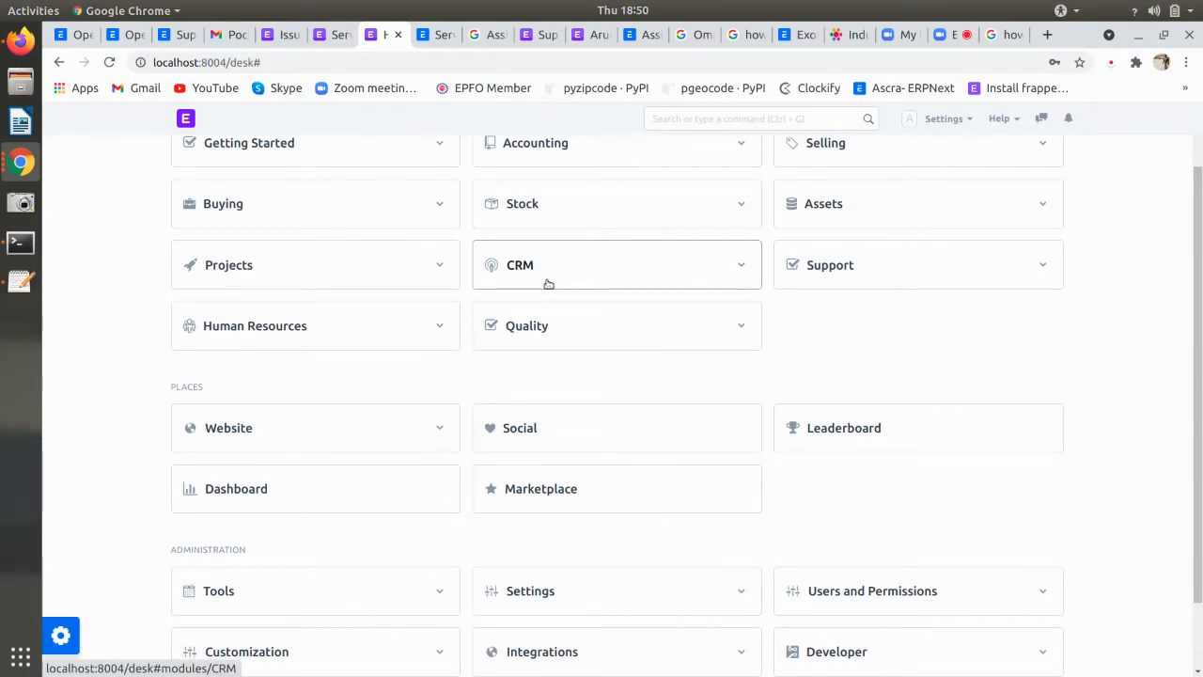
scroll(583, 286, "up", 1)
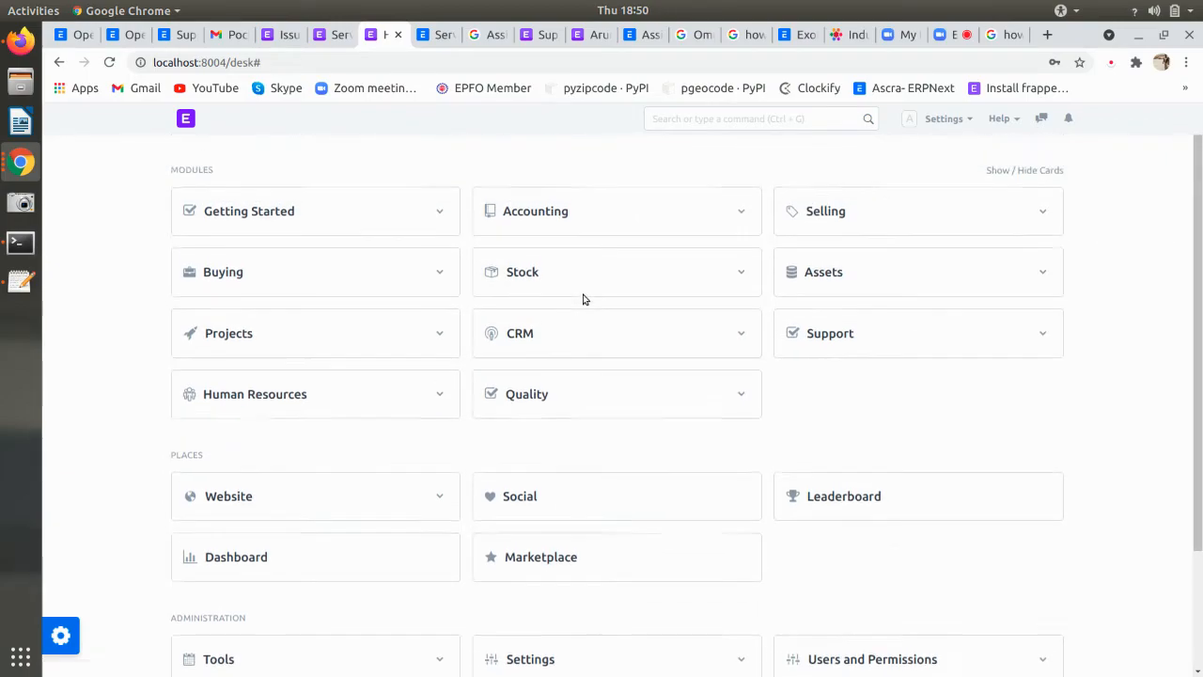
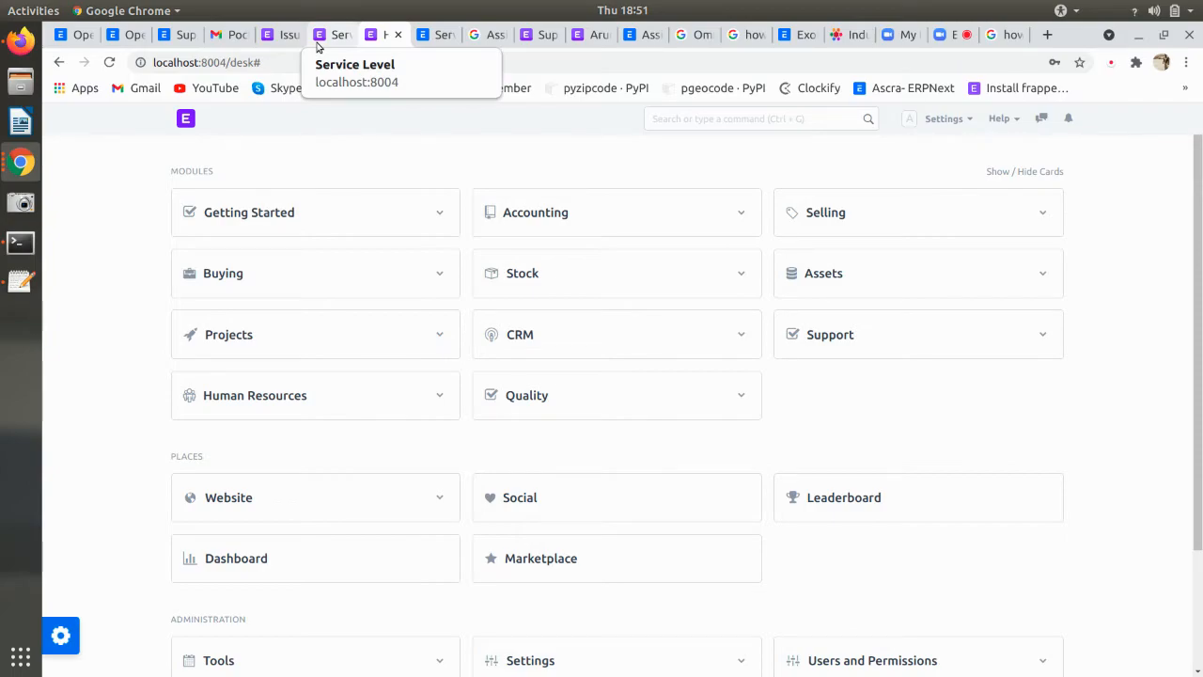
- Search 'user' in the awesome bar and open the User List
left_click(318, 45)
left_click(736, 118)
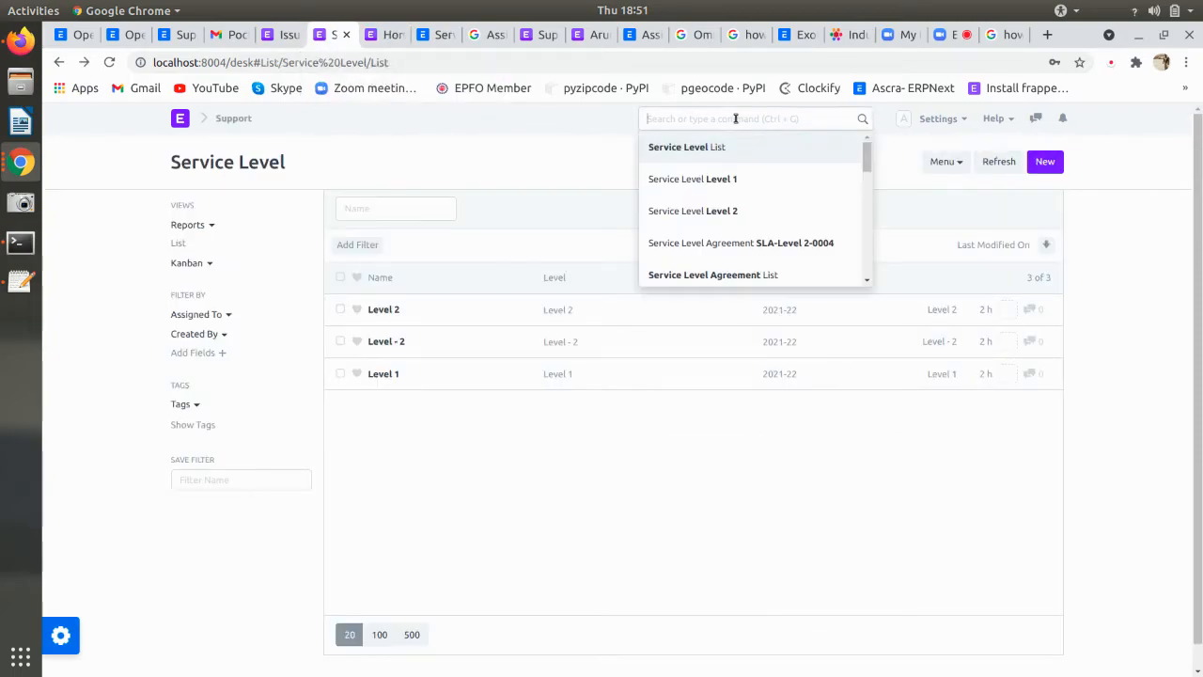
type("user")
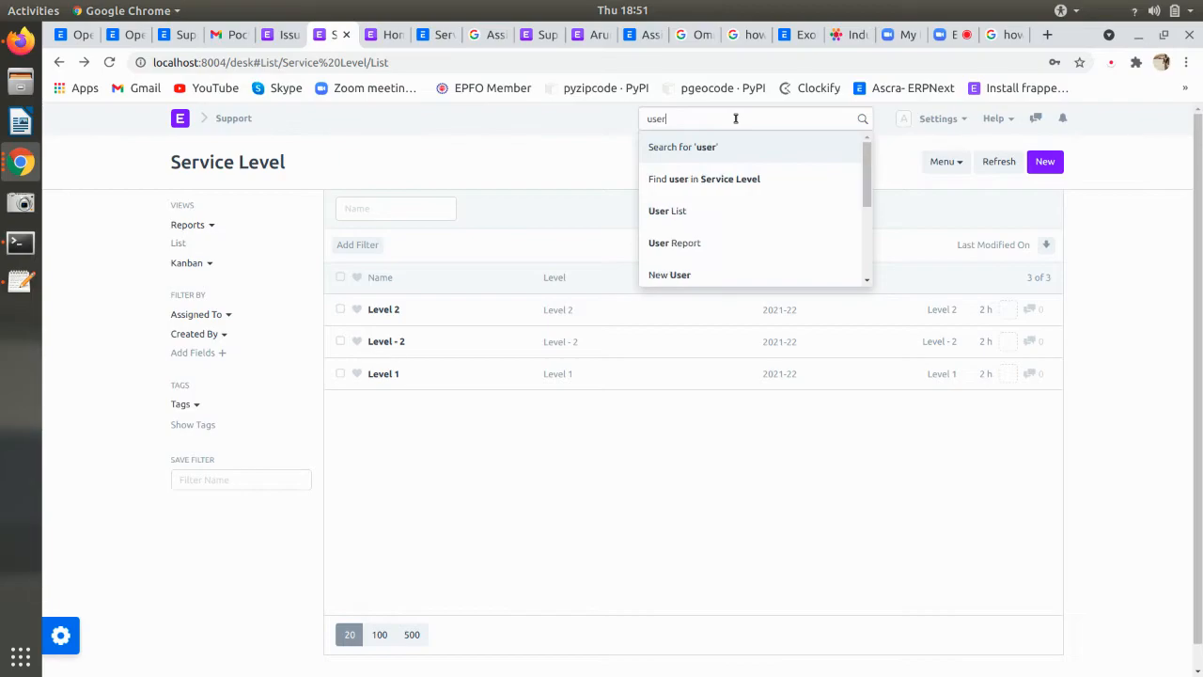
left_click(704, 215)
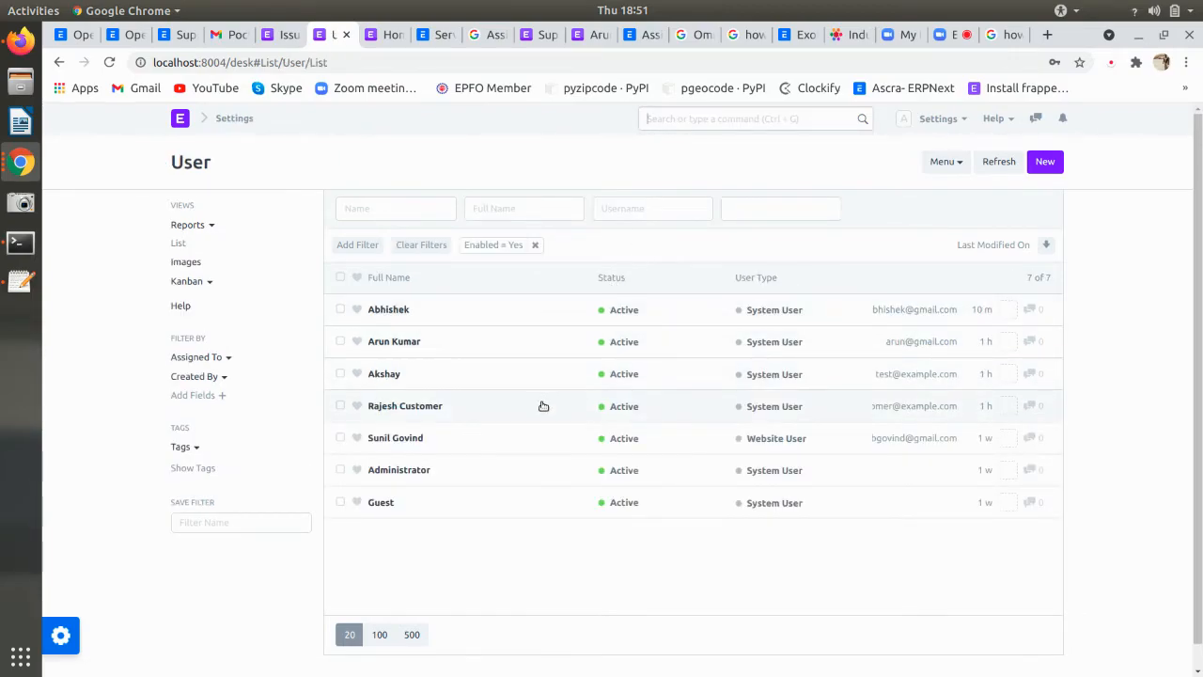
- Open the customer user's record and review its roles, where only Support Team is ticked
left_click(473, 410)
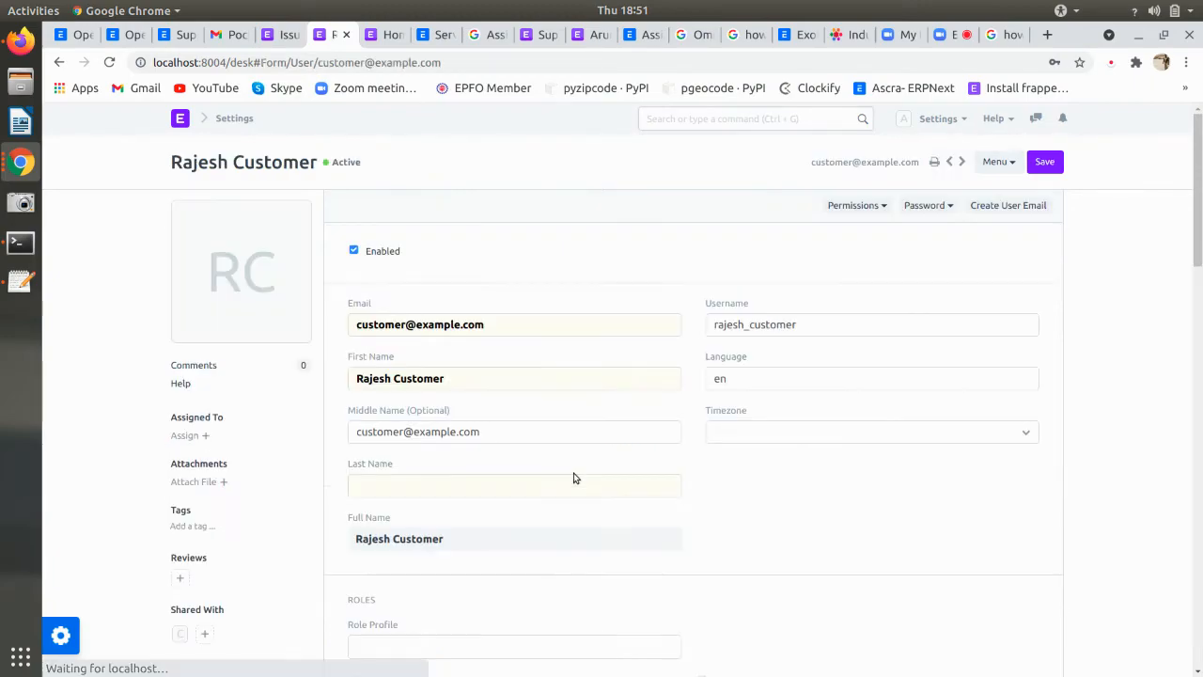
scroll(572, 477, "down", 5)
scroll(576, 479, "down", 5)
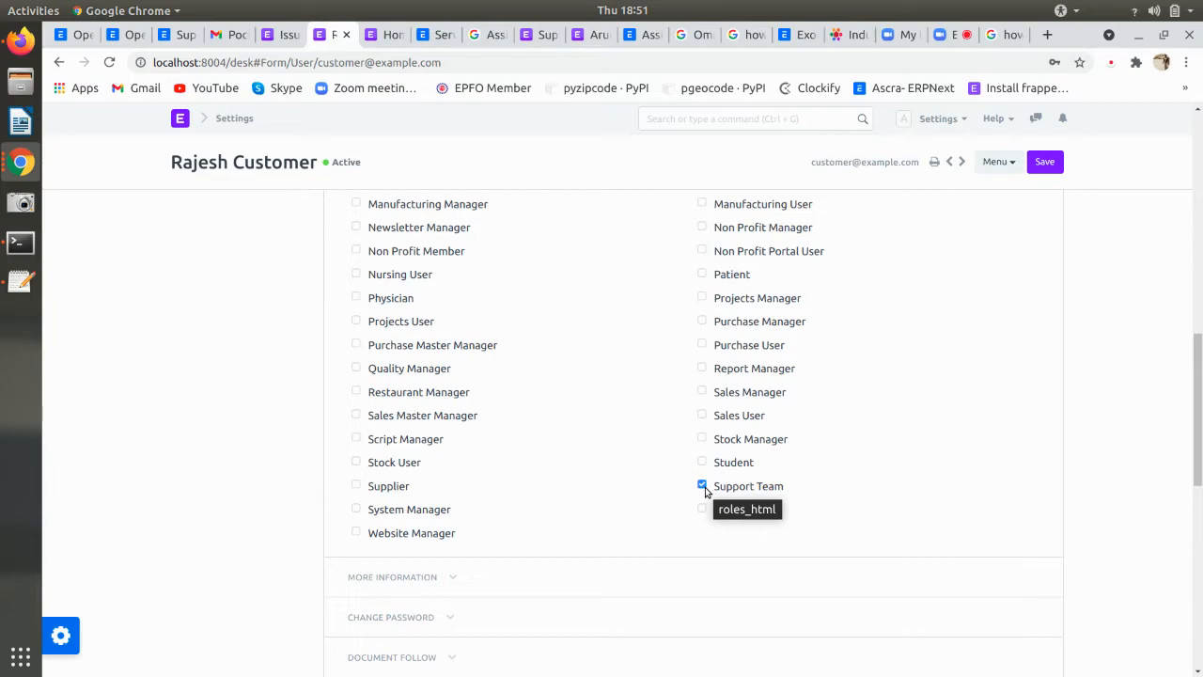
scroll(705, 487, "up", 1)
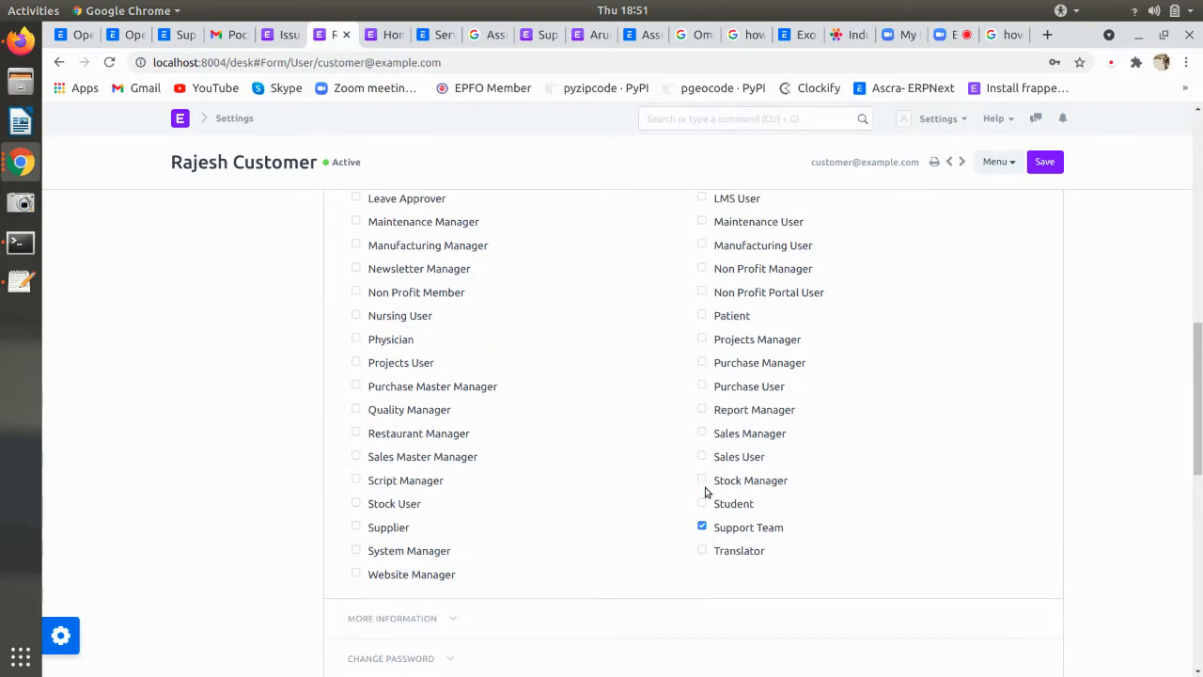
scroll(705, 491, "up", 1)
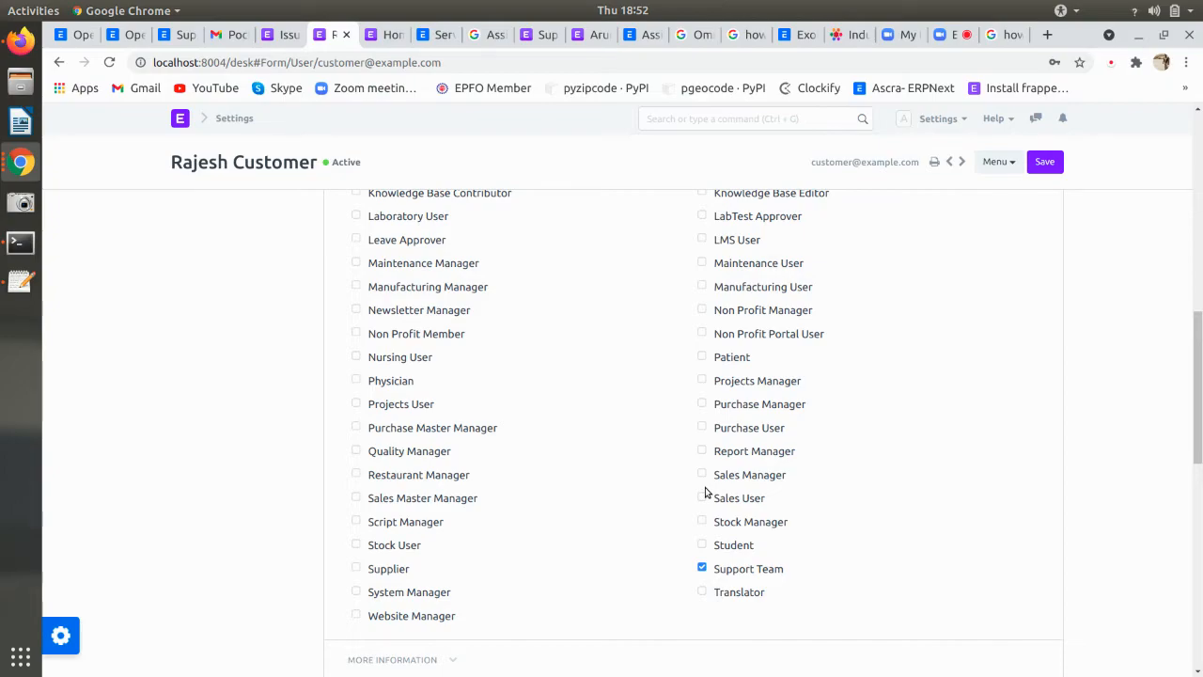
scroll(705, 489, "up", 1)
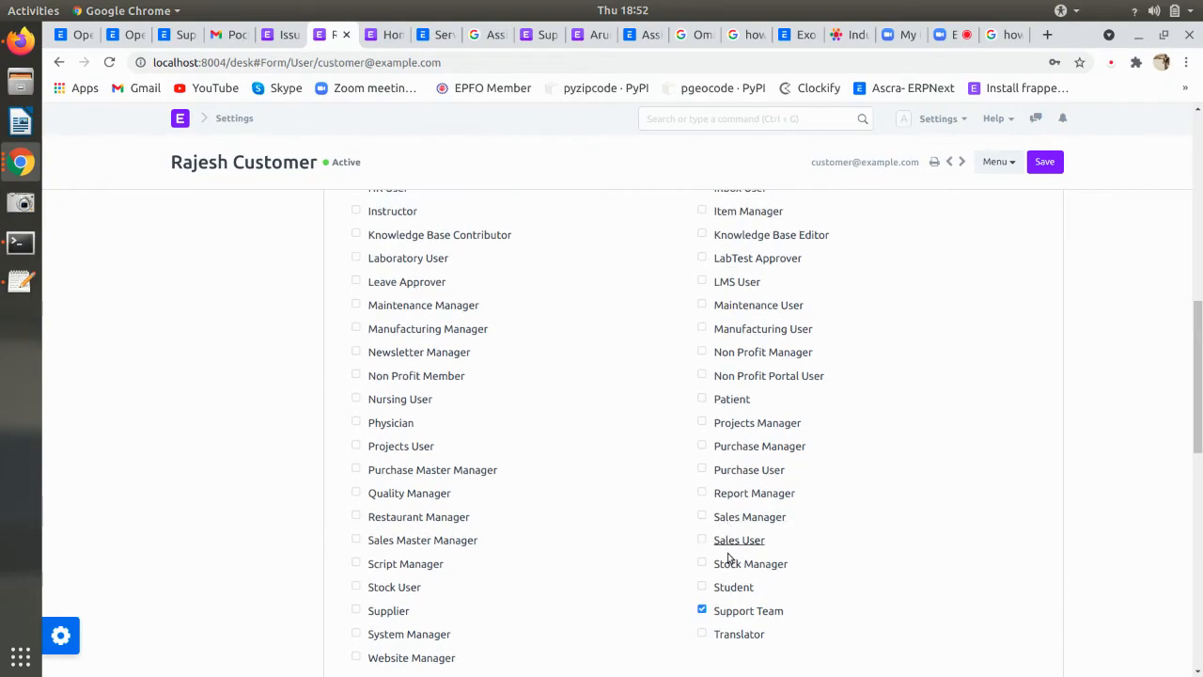
- Open the Role Permissions Manager, browse its document types, then switch to the Firefox window
left_click(385, 35)
left_click(693, 114)
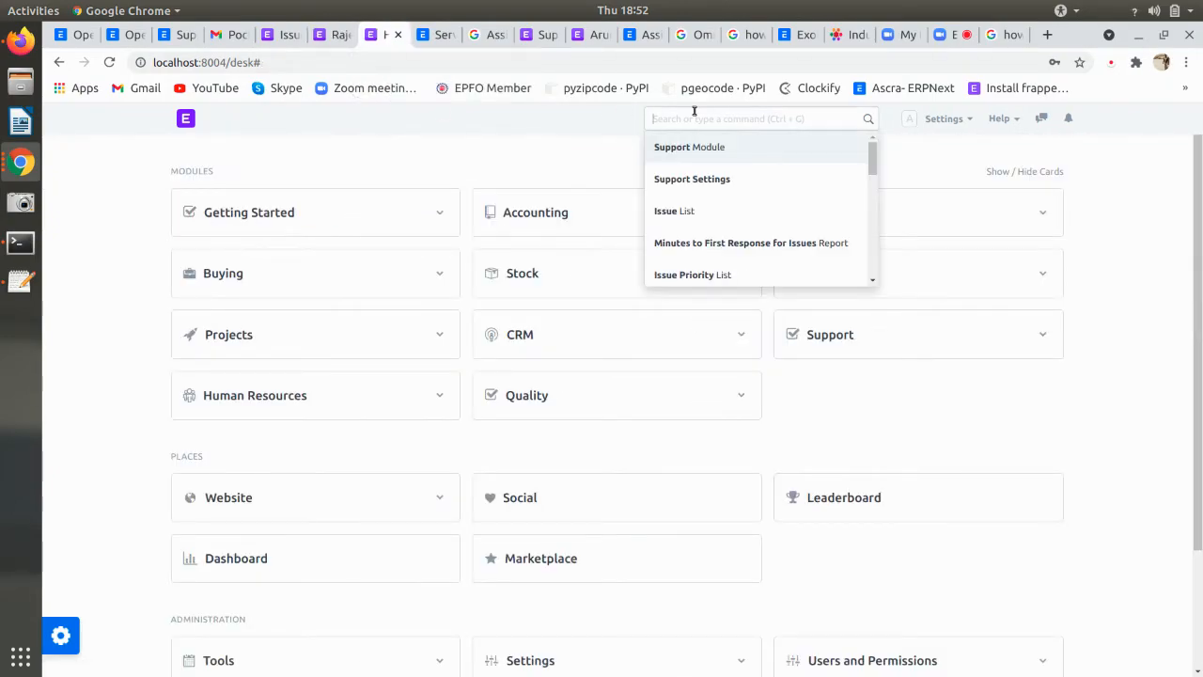
type("rol")
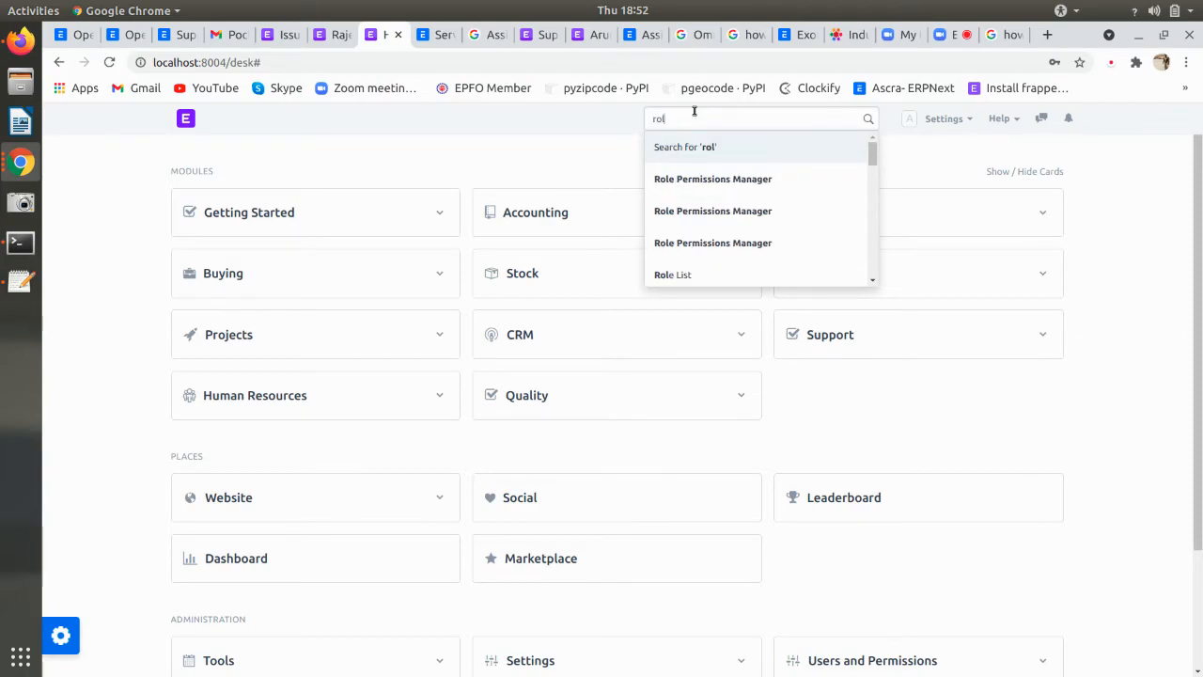
left_click(705, 179)
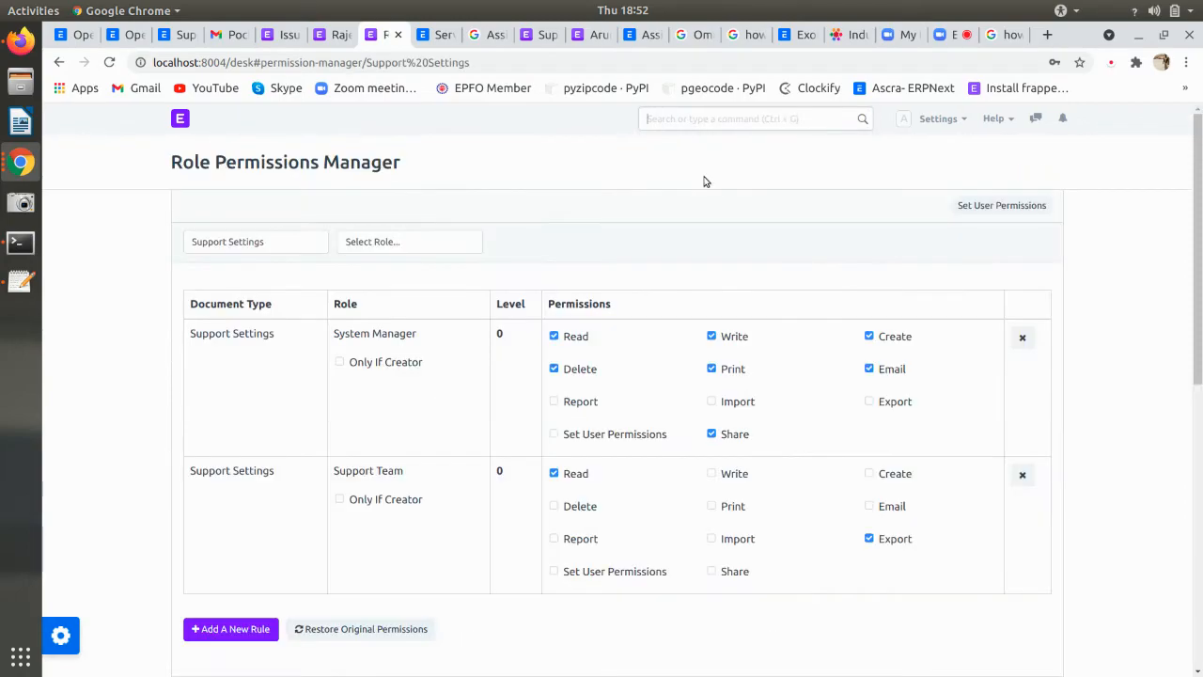
left_click(272, 247)
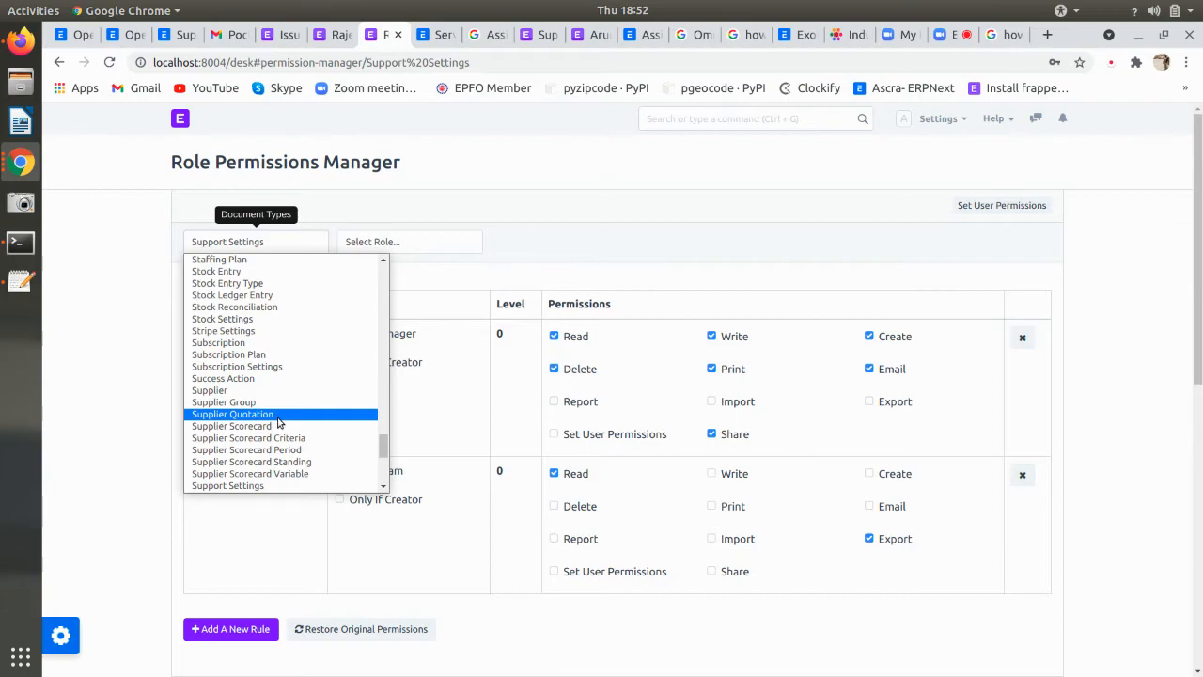
left_click(21, 40)
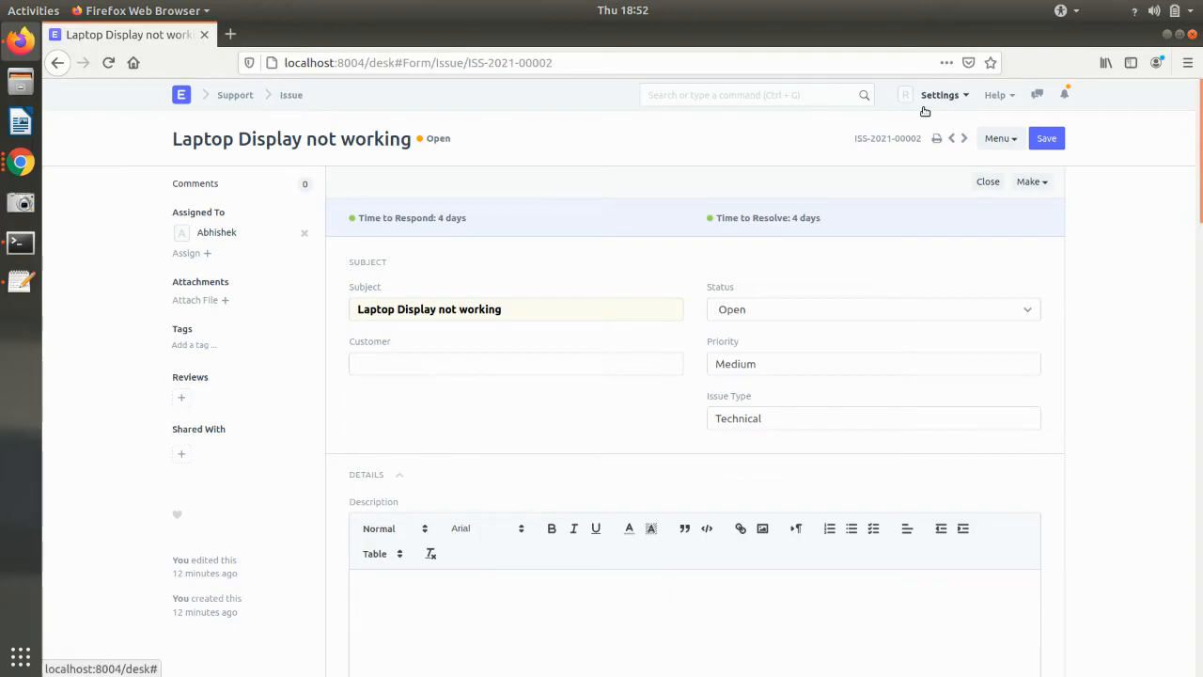
- Confirm via My Profile that Firefox is logged in as the customer, then return to Role Permissions Manager
left_click(937, 95)
left_click(852, 128)
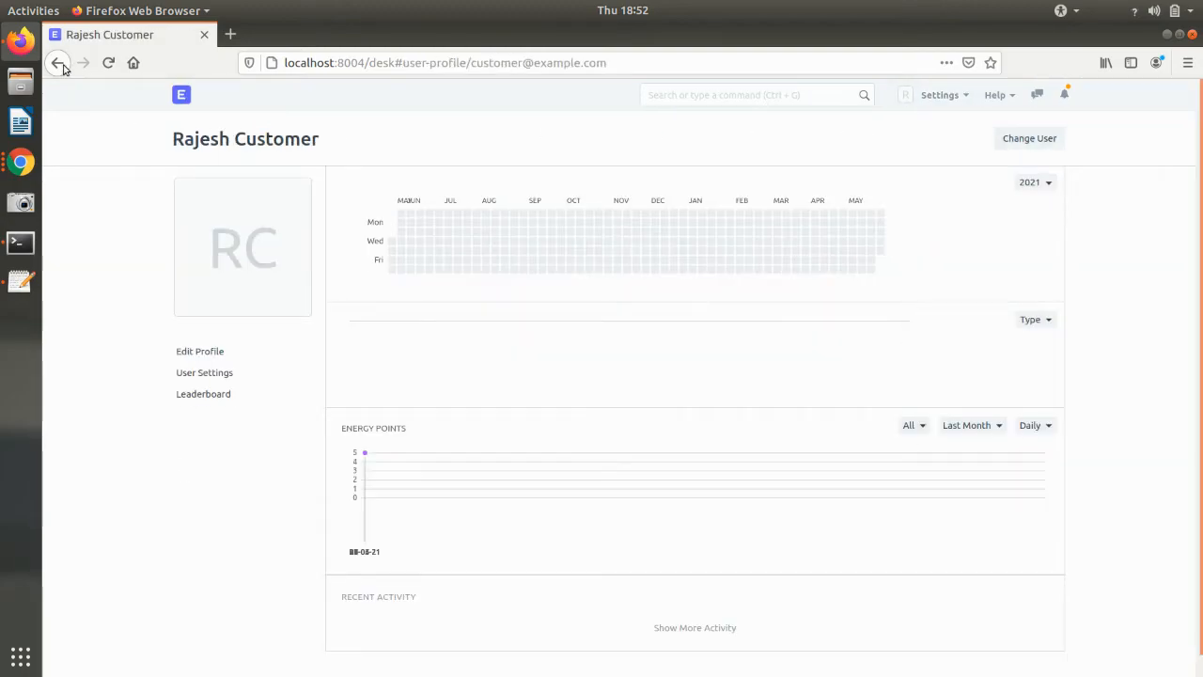
left_click(185, 98)
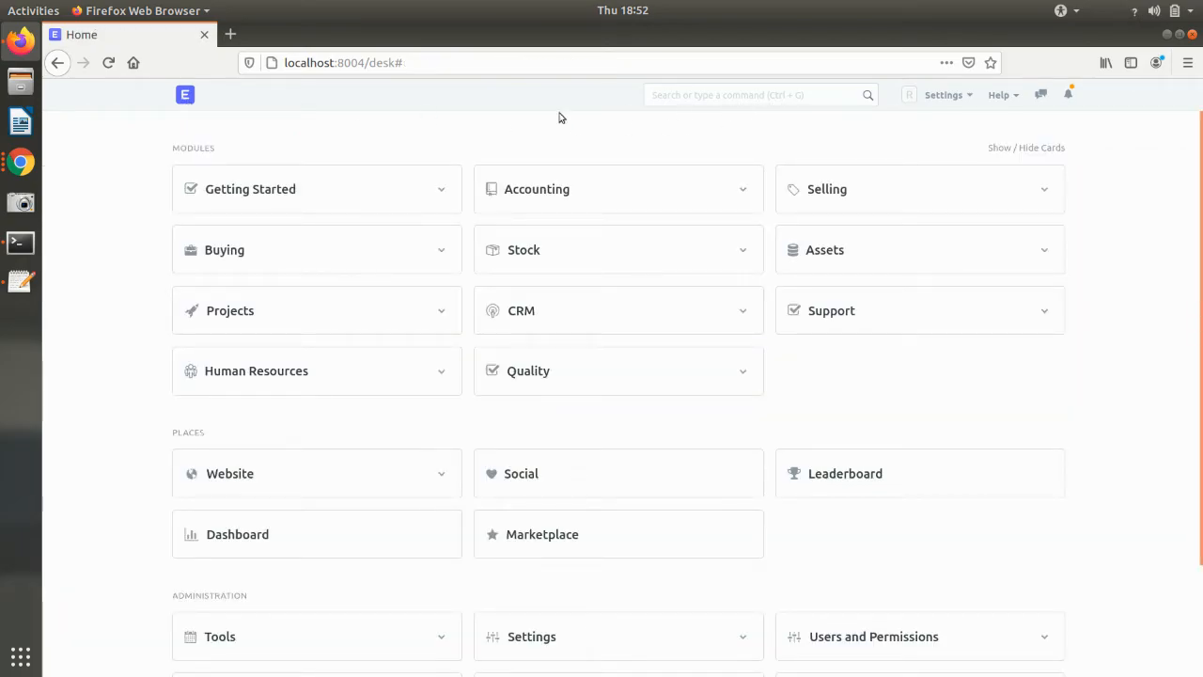
left_click(21, 166)
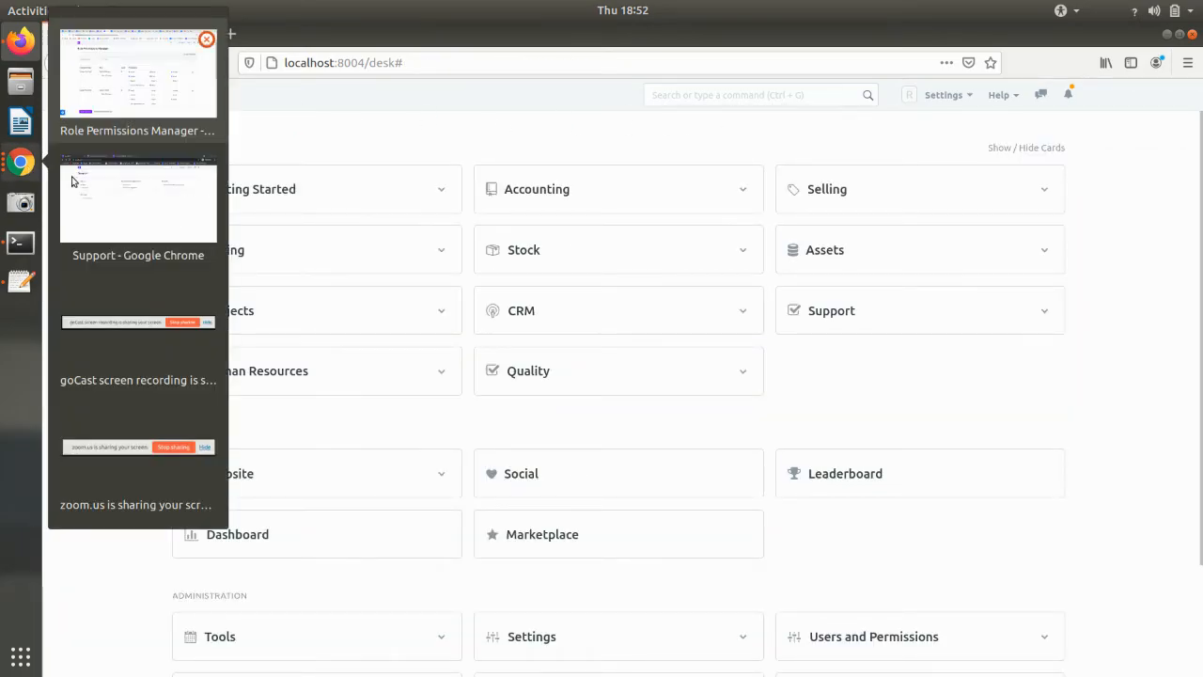
left_click(136, 110)
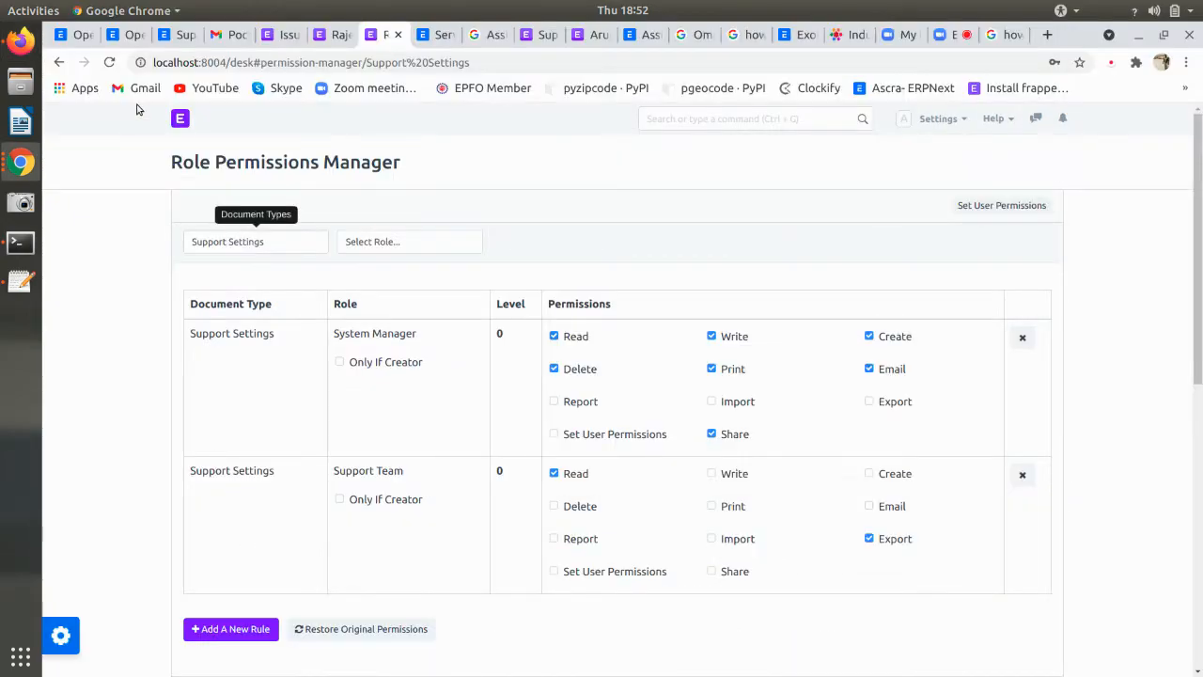
- Clear the Document Type filter and look through the list of roles
left_click(253, 246)
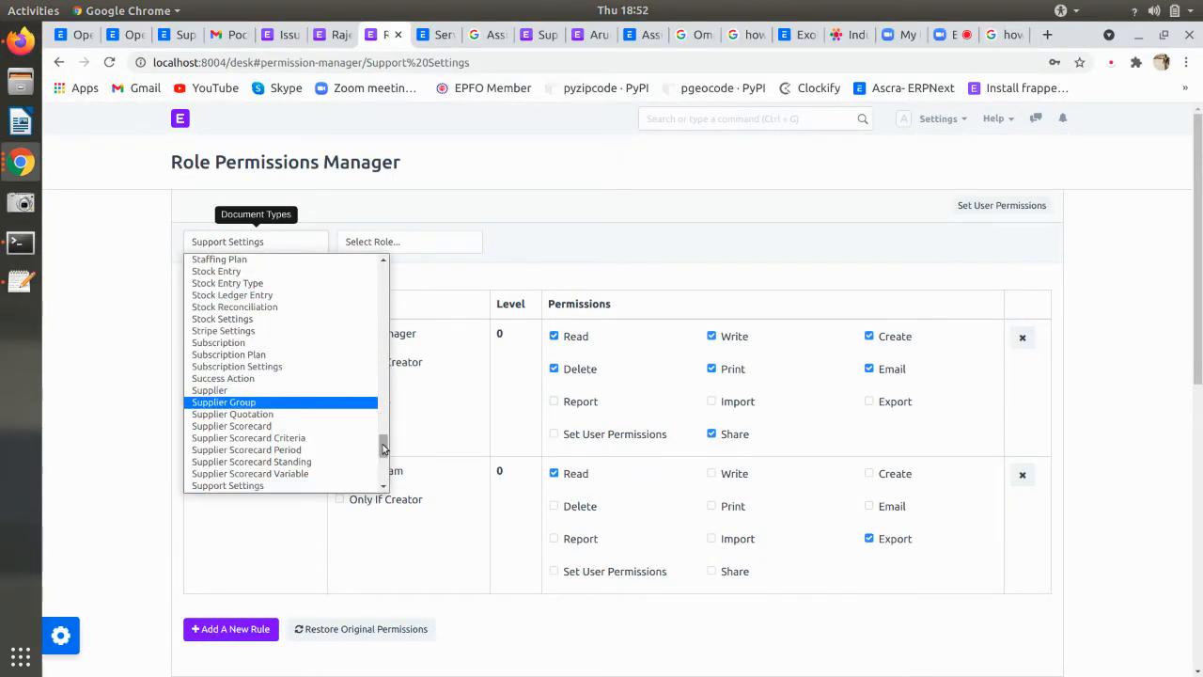
left_click_drag(383, 444, 382, 273)
left_click(273, 261)
left_click(364, 246)
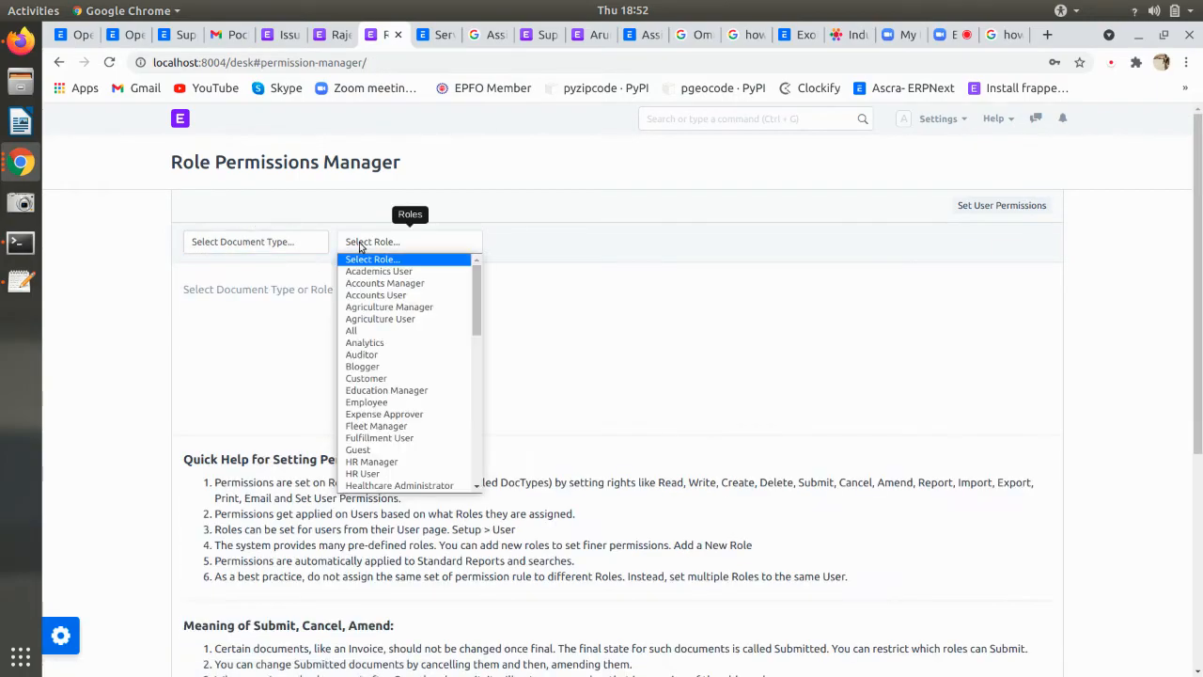
scroll(394, 373, "down", 1)
scroll(394, 373, "down", 1)
scroll(429, 411, "down", 5)
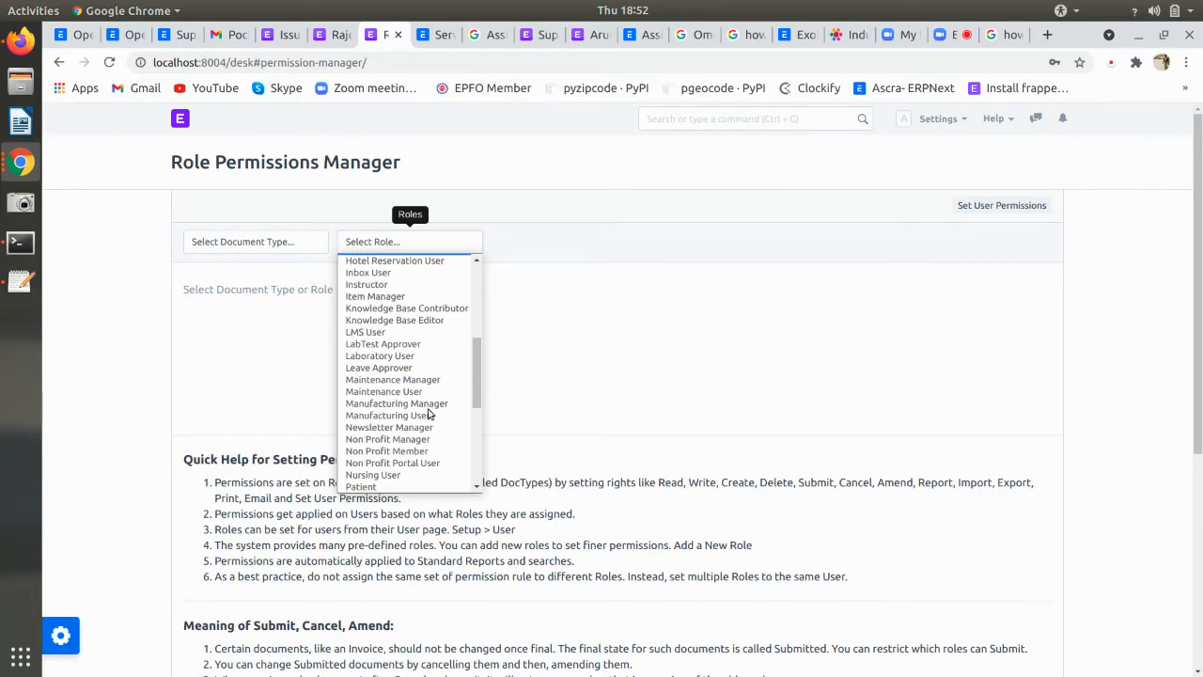
scroll(407, 393, "down", 3)
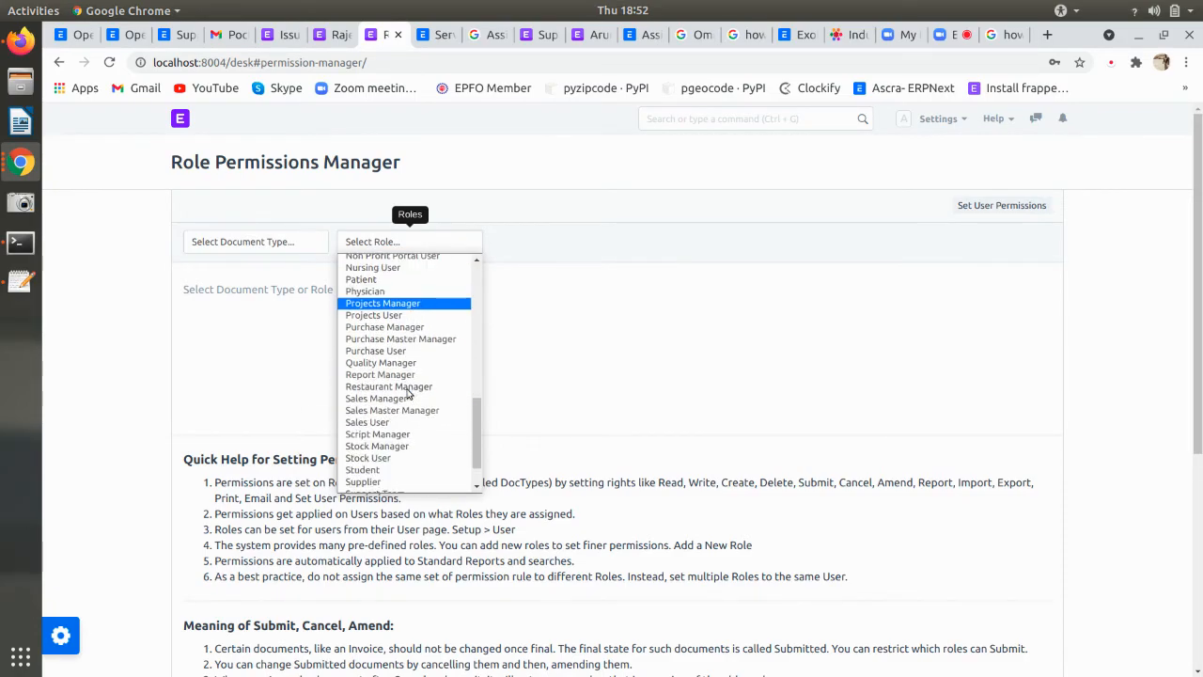
left_click(262, 243)
- Show the permission rules for the Issue document type, covering only Support Team
left_click(260, 243)
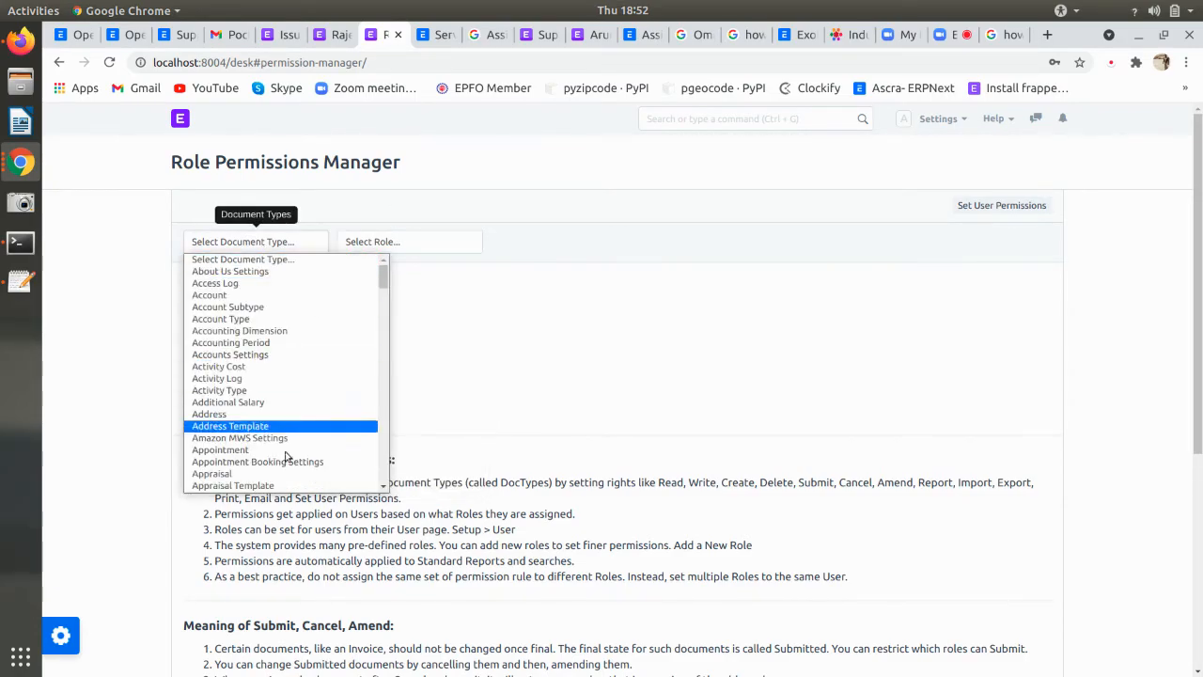
scroll(285, 460, "down", 1)
type("issue")
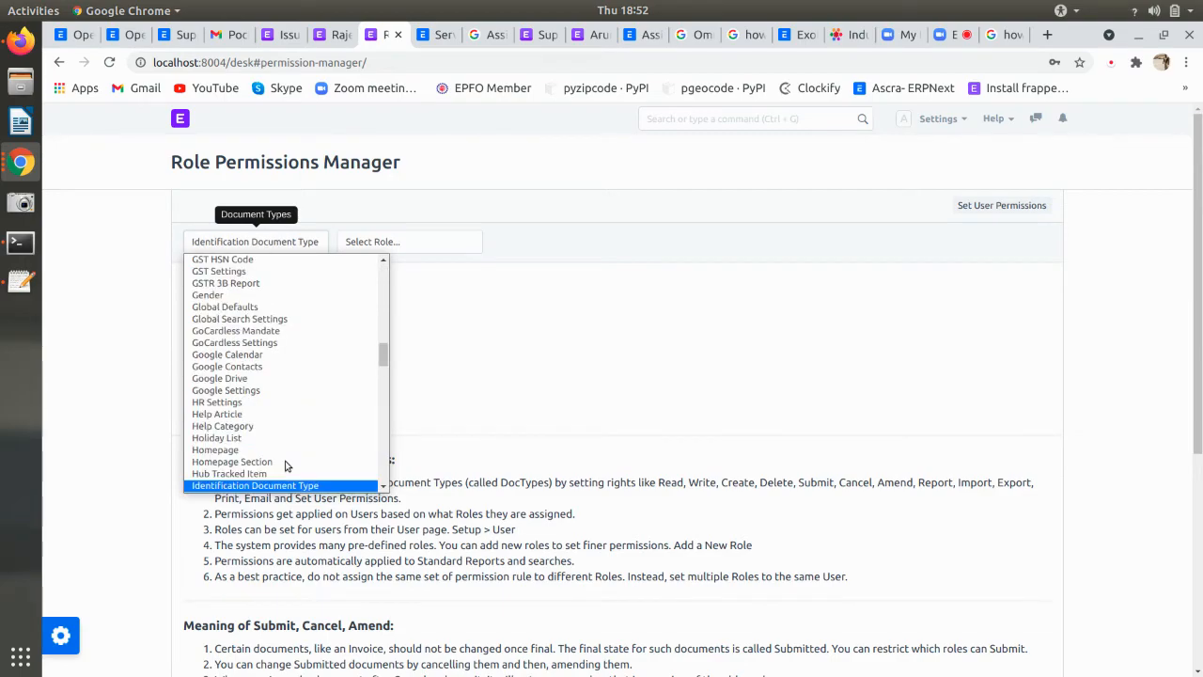
left_click(285, 486)
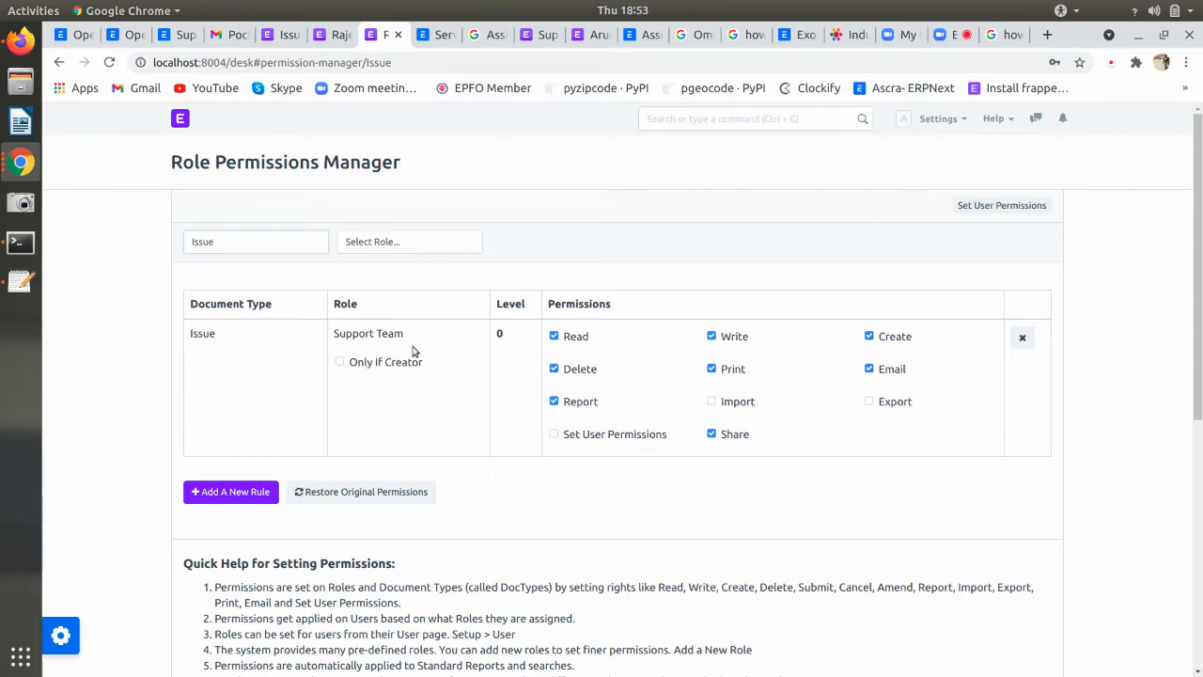
- Add an Issue permission rule for the All role and allow Write and Create
left_click(253, 496)
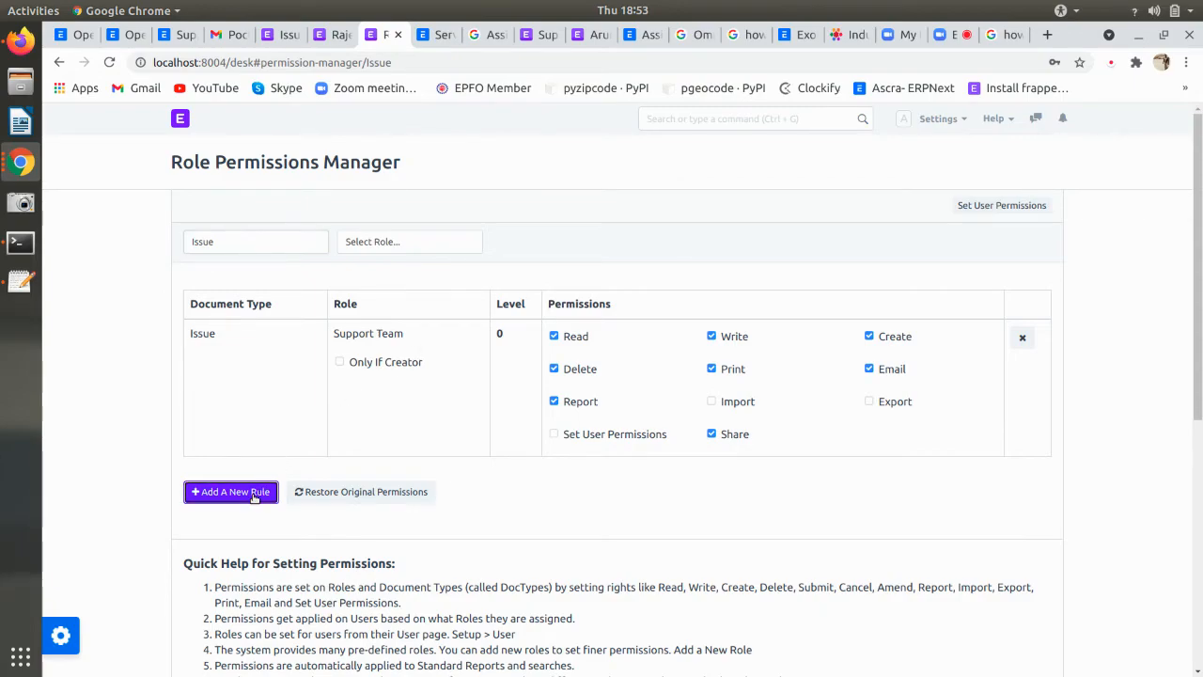
left_click(437, 268)
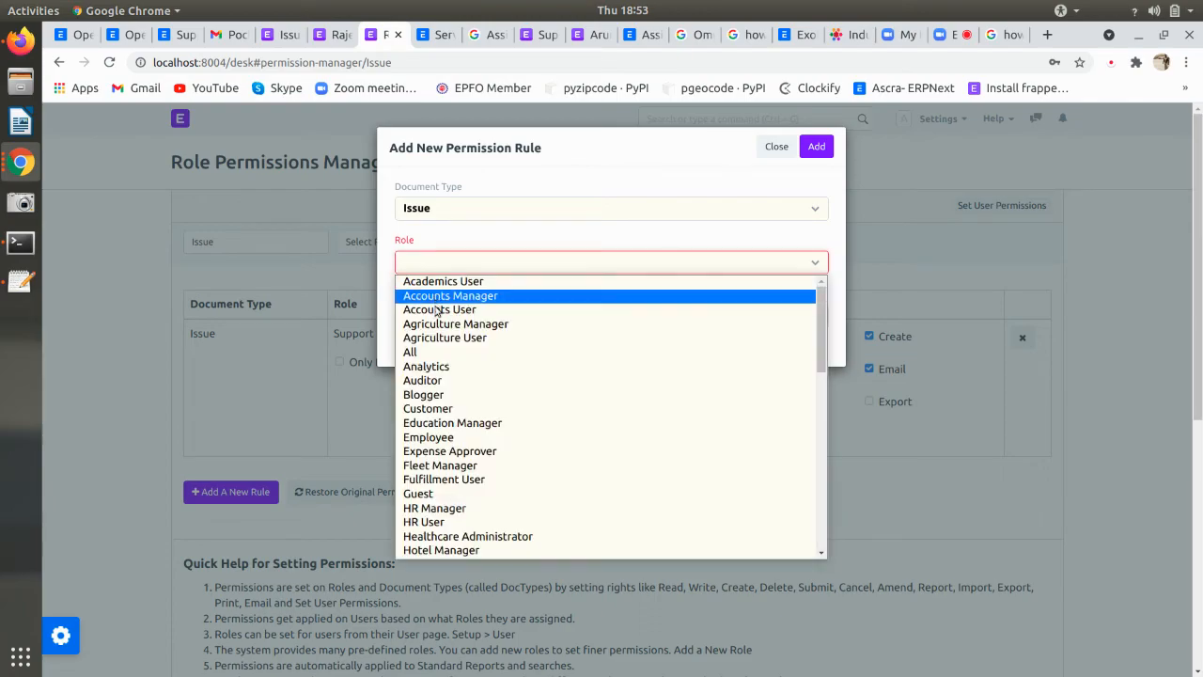
left_click(430, 352)
left_click(817, 148)
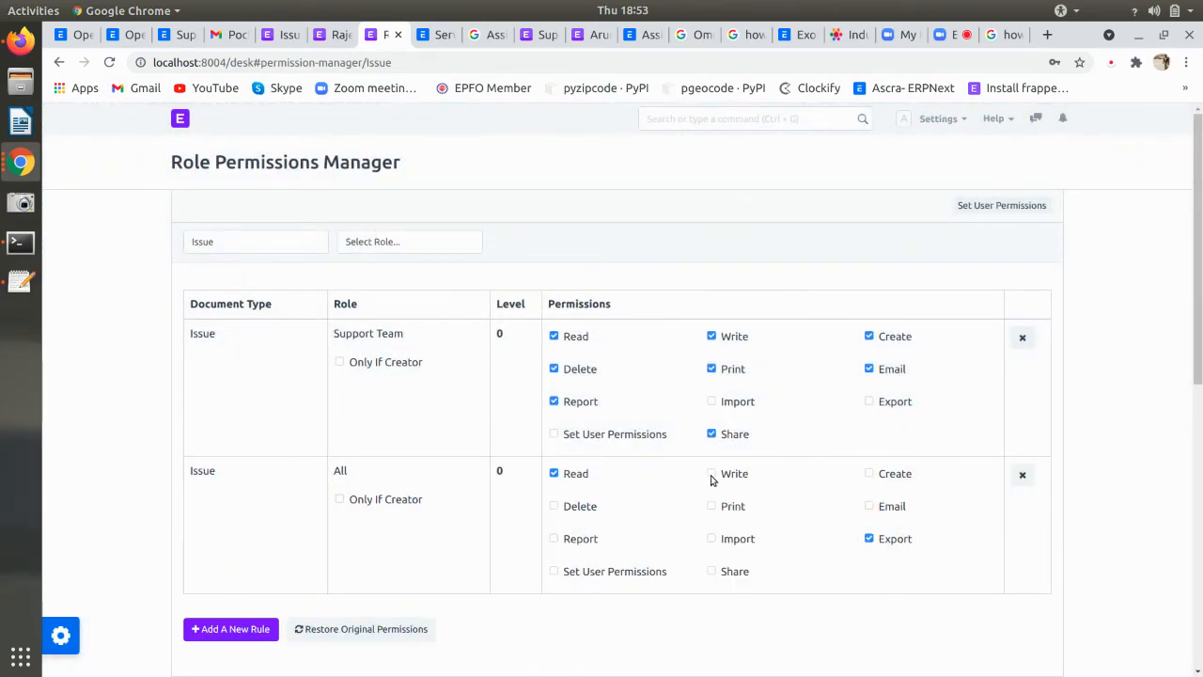
left_click(712, 475)
left_click(869, 476)
- Revisit the customer user's record and scroll through its roles
left_click(336, 35)
scroll(423, 461, "up", 3)
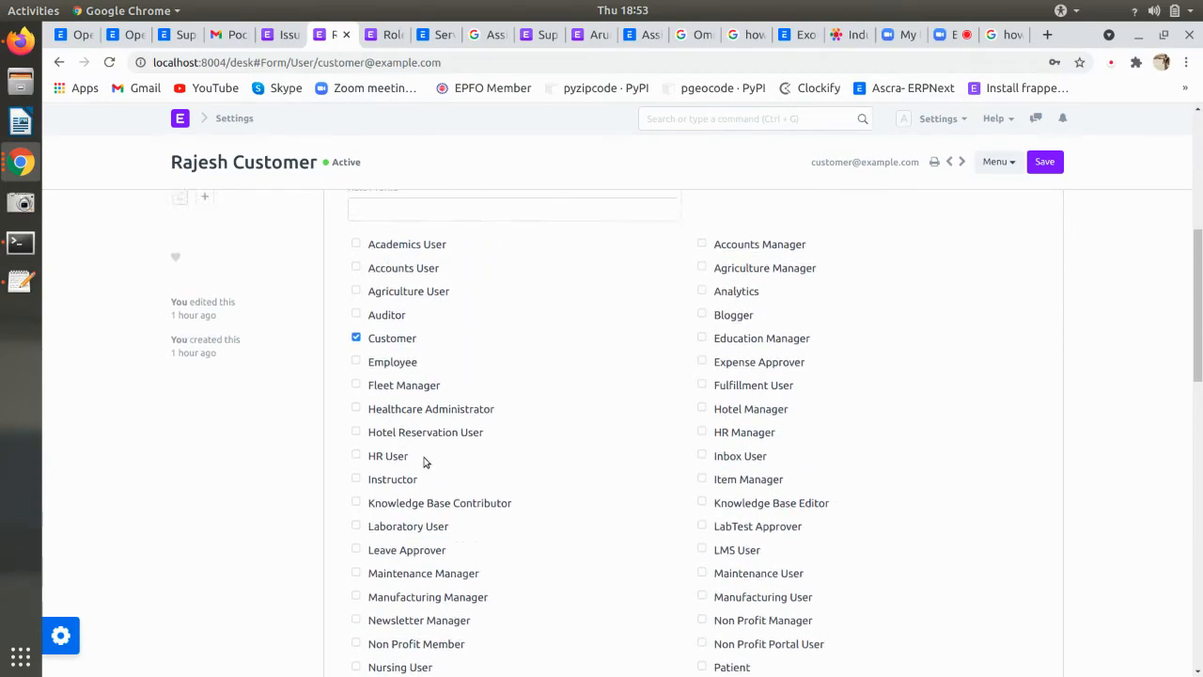
scroll(423, 461, "up", 3)
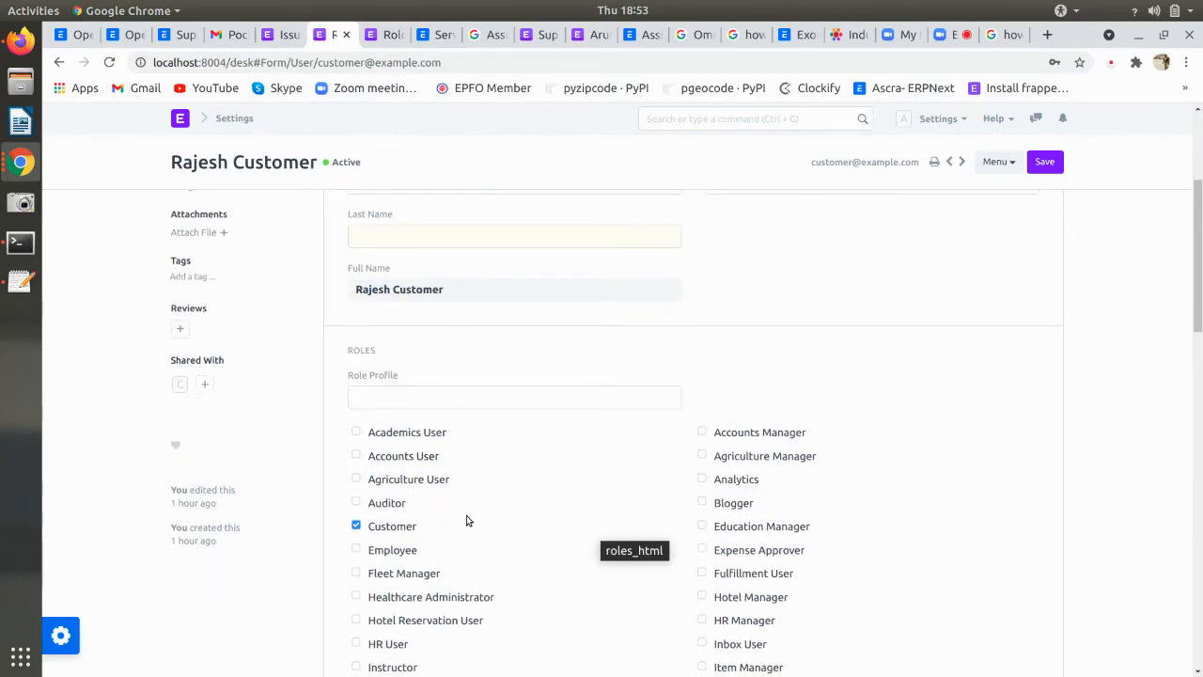
scroll(422, 511, "down", 1)
scroll(422, 510, "up", 2)
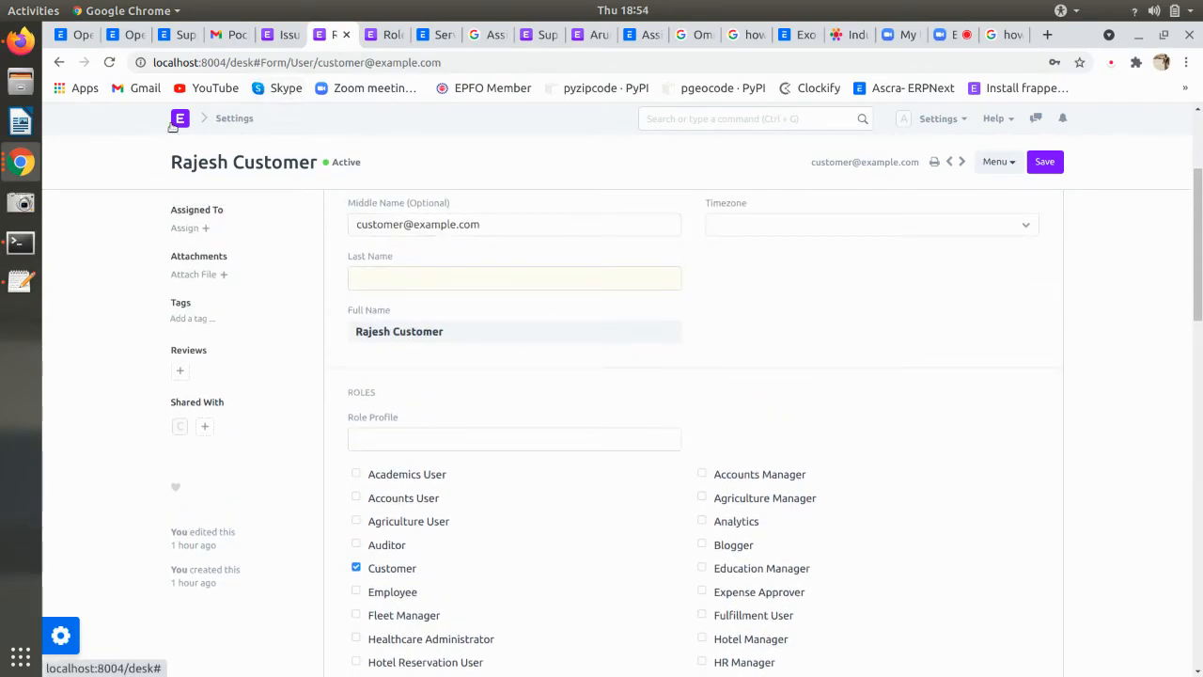
- Create and save a new role named 'User', then refresh the Role list
left_click(178, 119, "ctrl+shift")
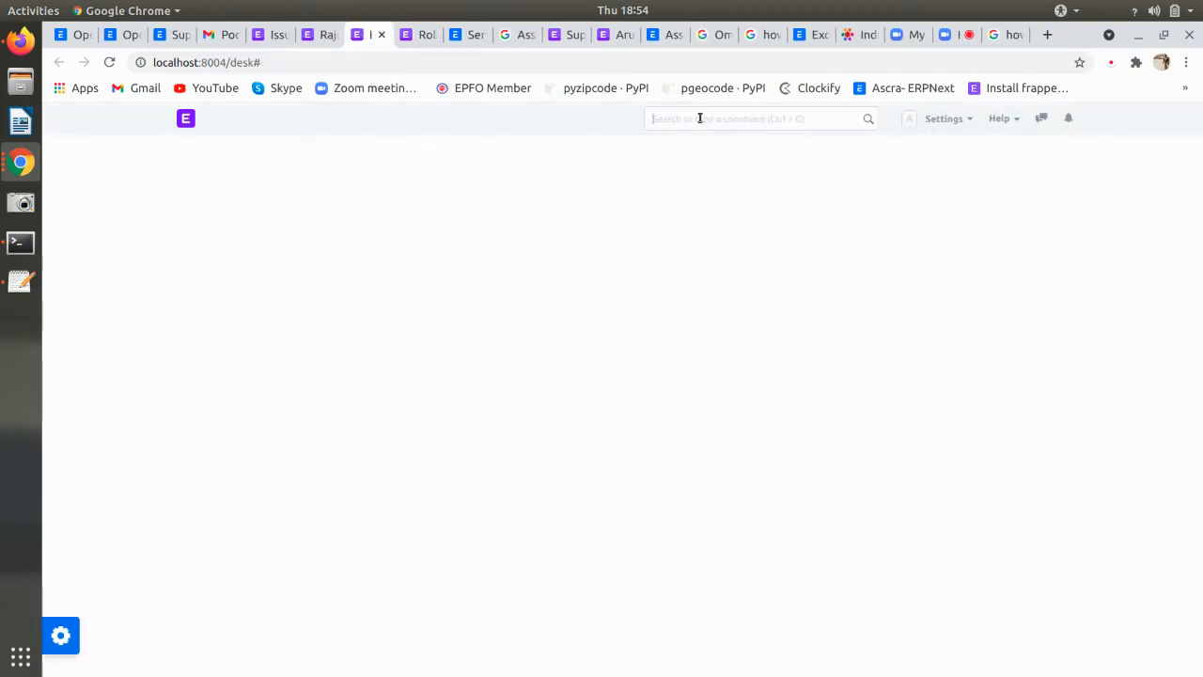
type("role")
key("Down")
key("Return")
left_click(1044, 161)
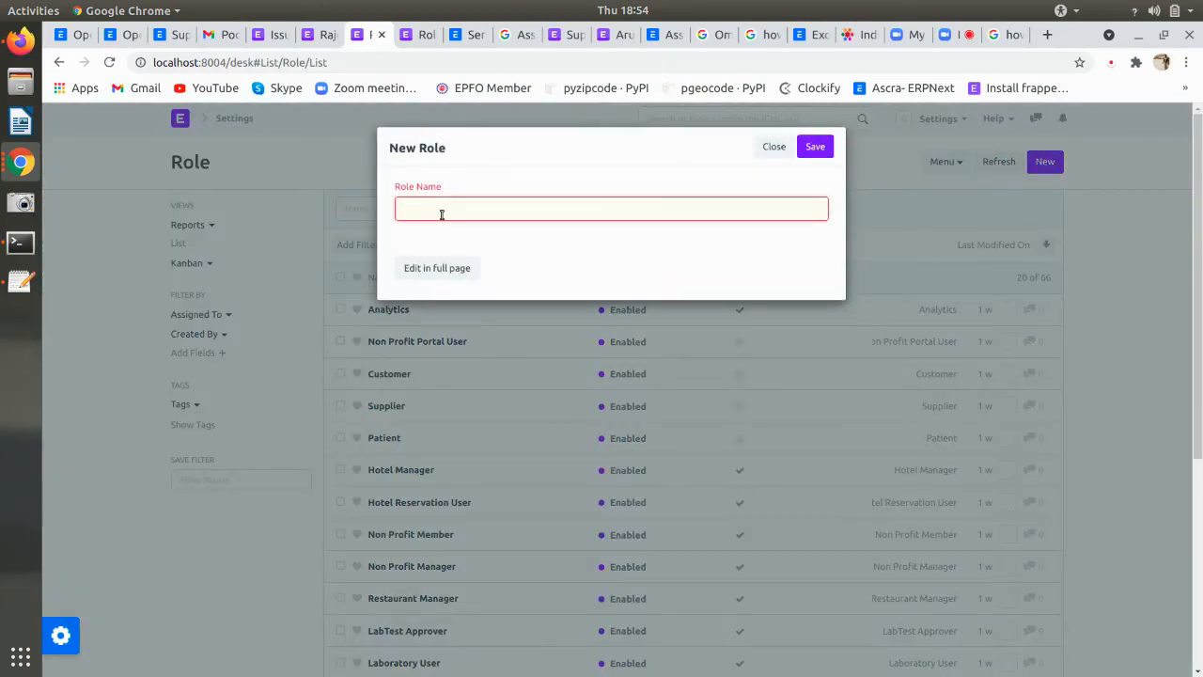
type("Suppo")
key("BackSpace")
key("BackSpace")
key("BackSpace")
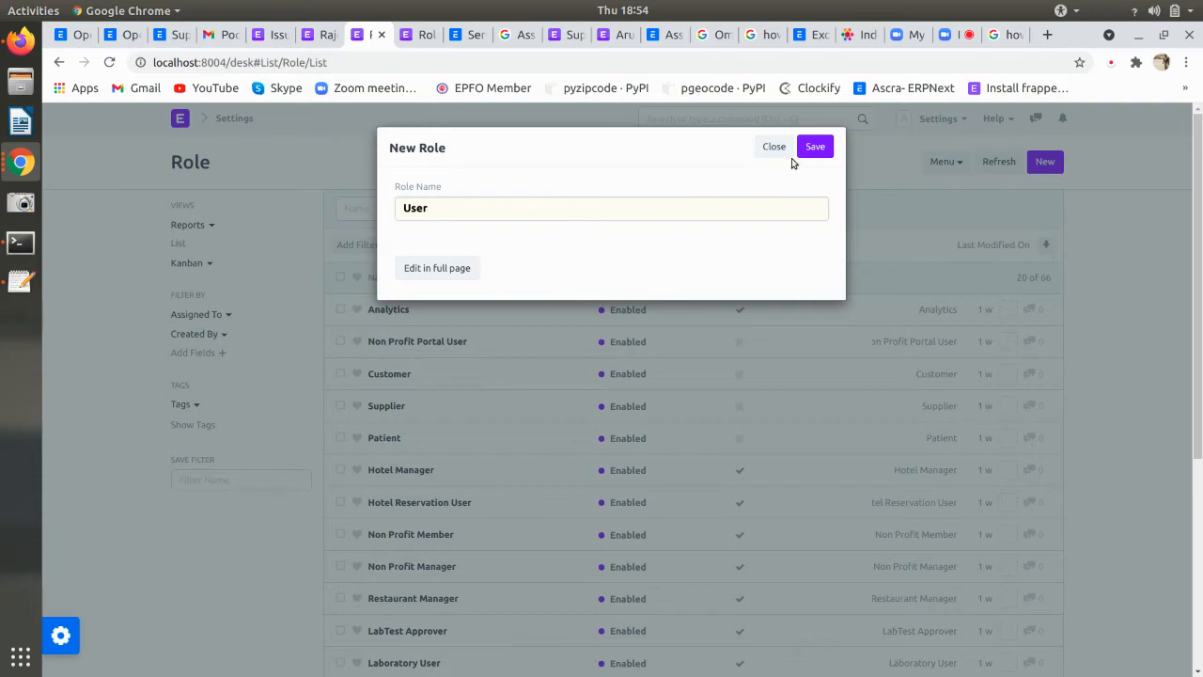
left_click(814, 147)
left_click(1002, 160)
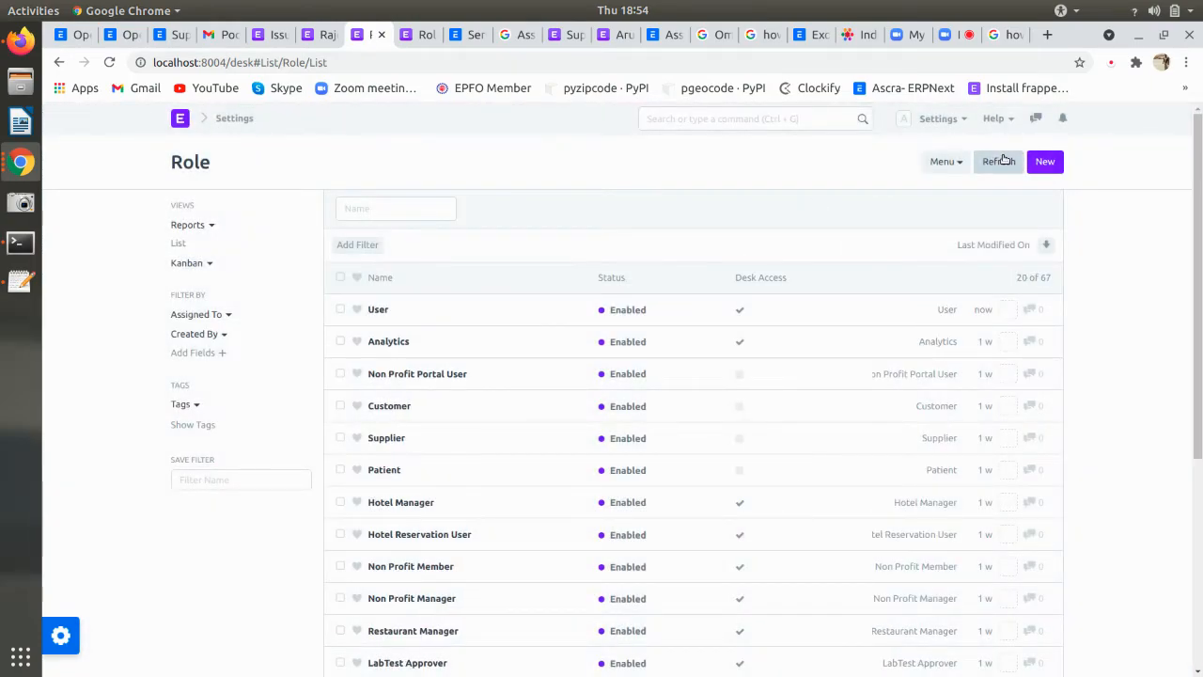
- Delete the Issue permission rule for All, then cancel a first attempt at a new rule
left_click(325, 40)
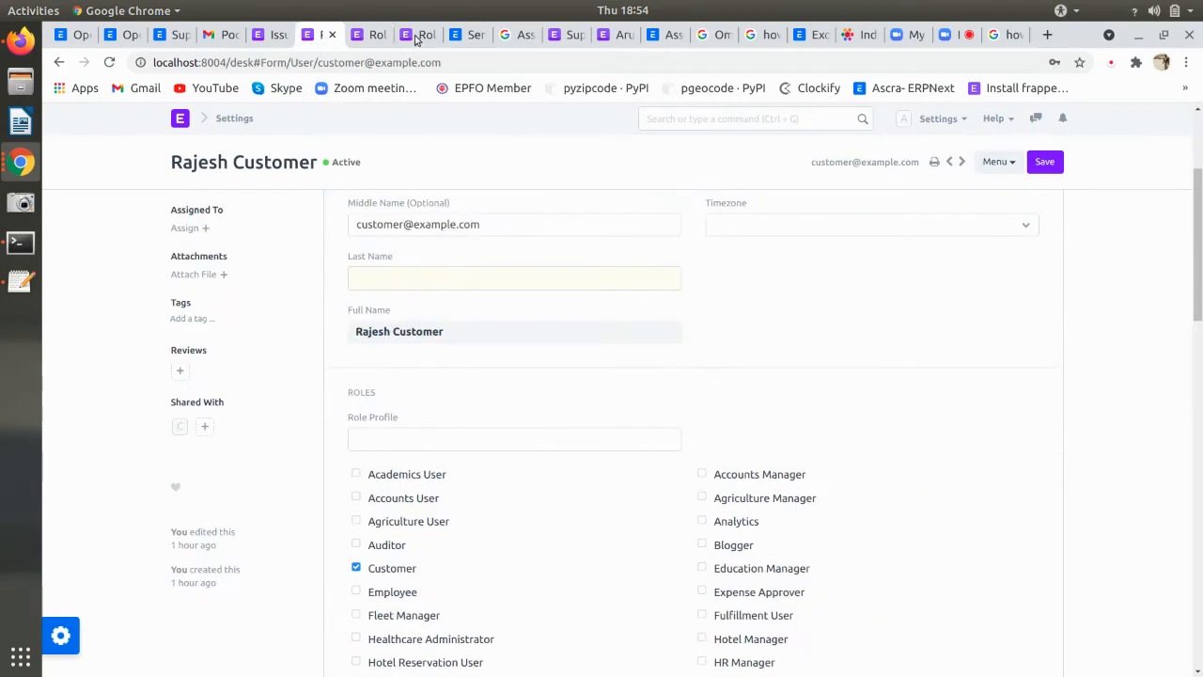
left_click(420, 35)
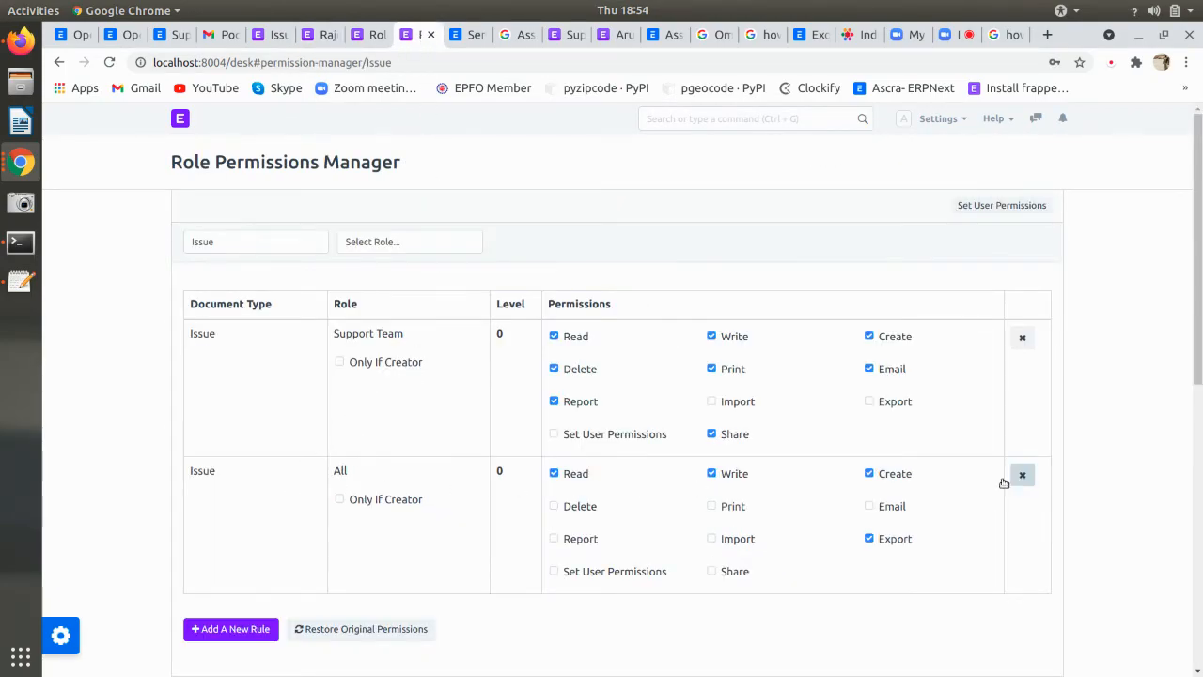
left_click(1023, 475)
left_click(231, 491)
left_click(431, 263)
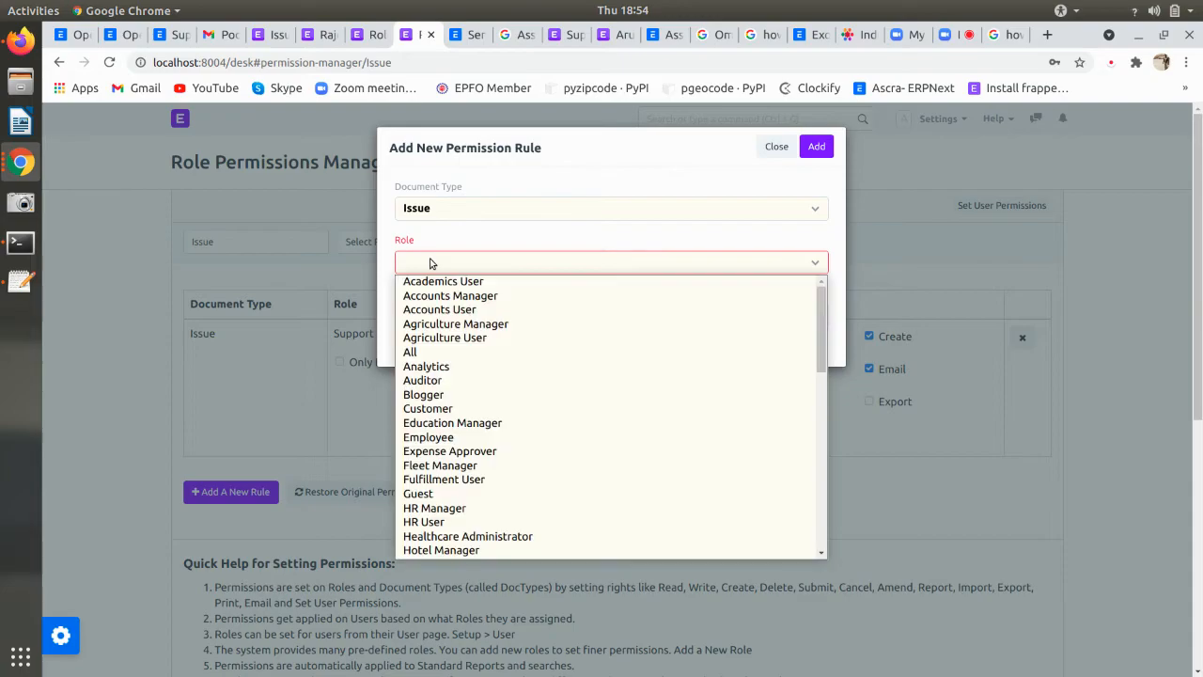
left_click(431, 263)
left_click(431, 263)
scroll(438, 453, "down", 10)
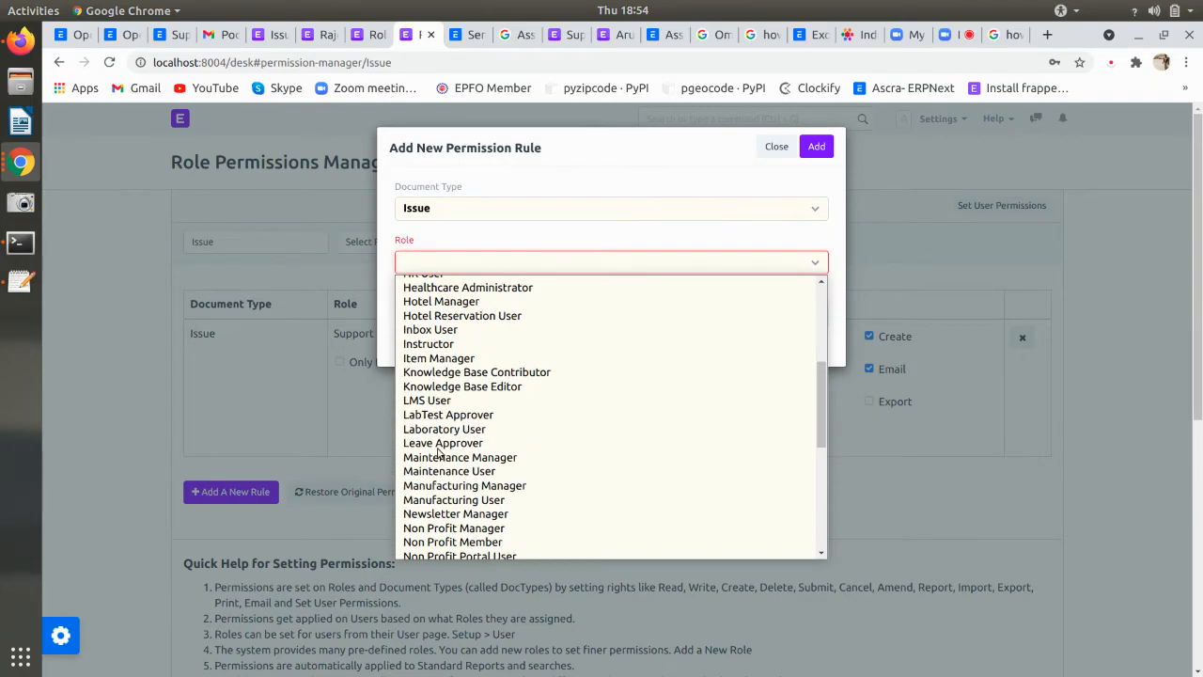
left_click(779, 151)
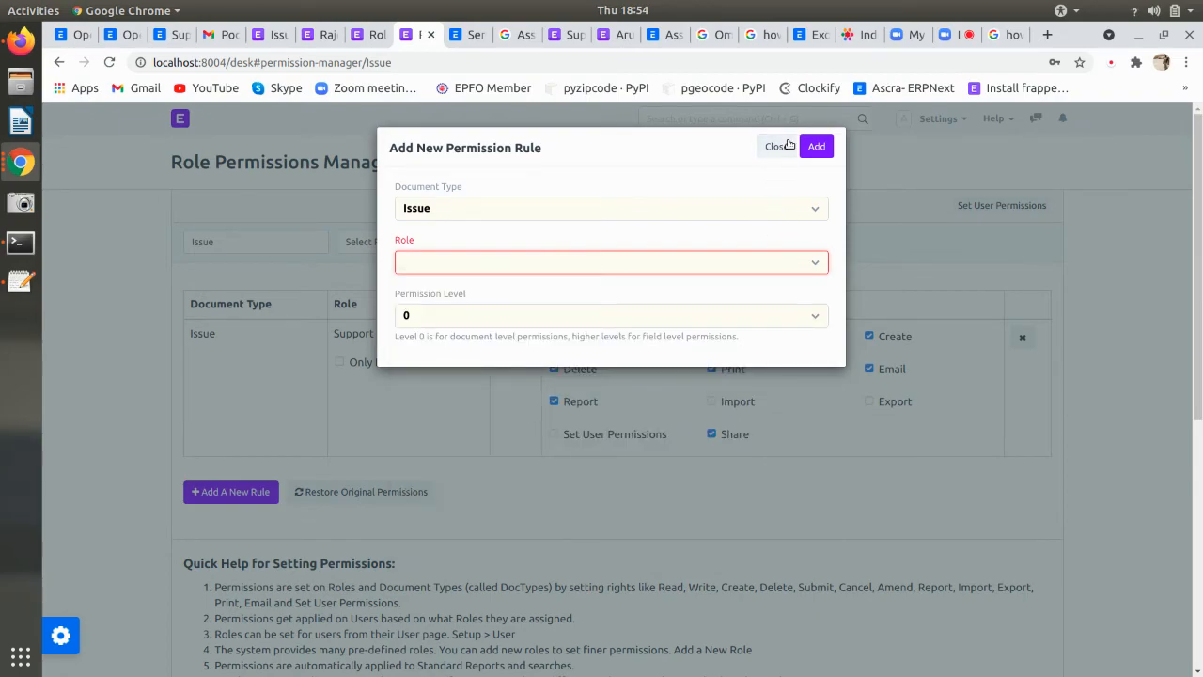
left_click(777, 147)
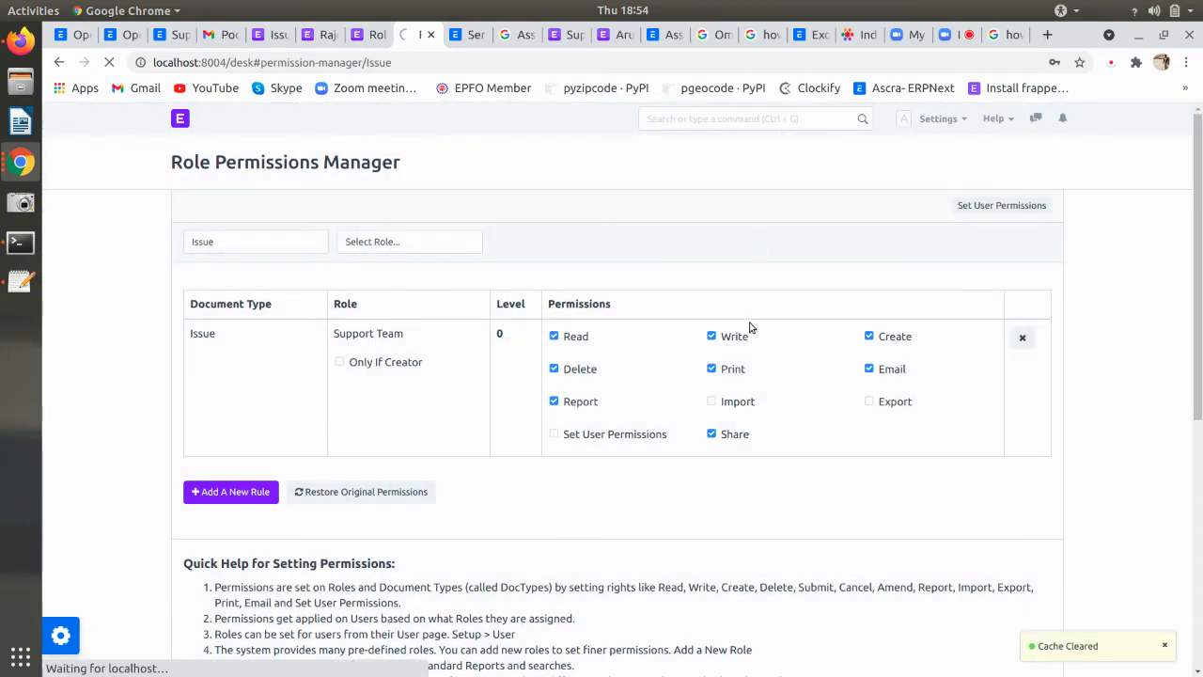
- Add an Issue permission rule for the User role with Write and Create allowed
left_click(246, 492)
left_click(443, 269)
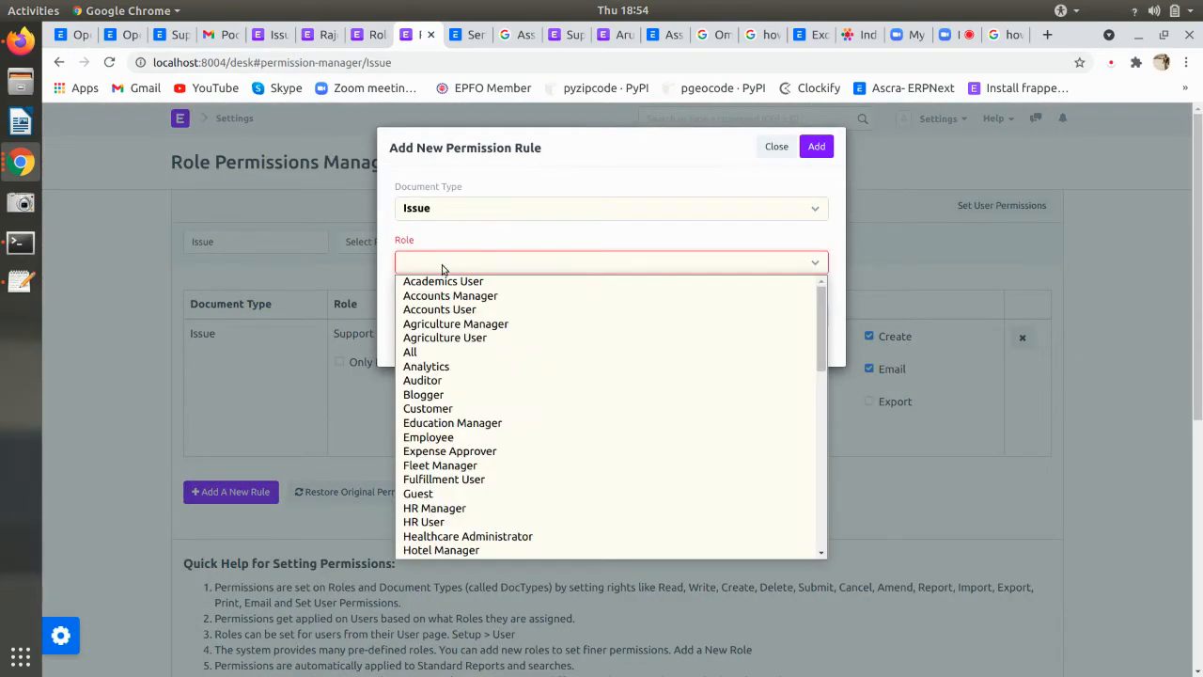
type("user")
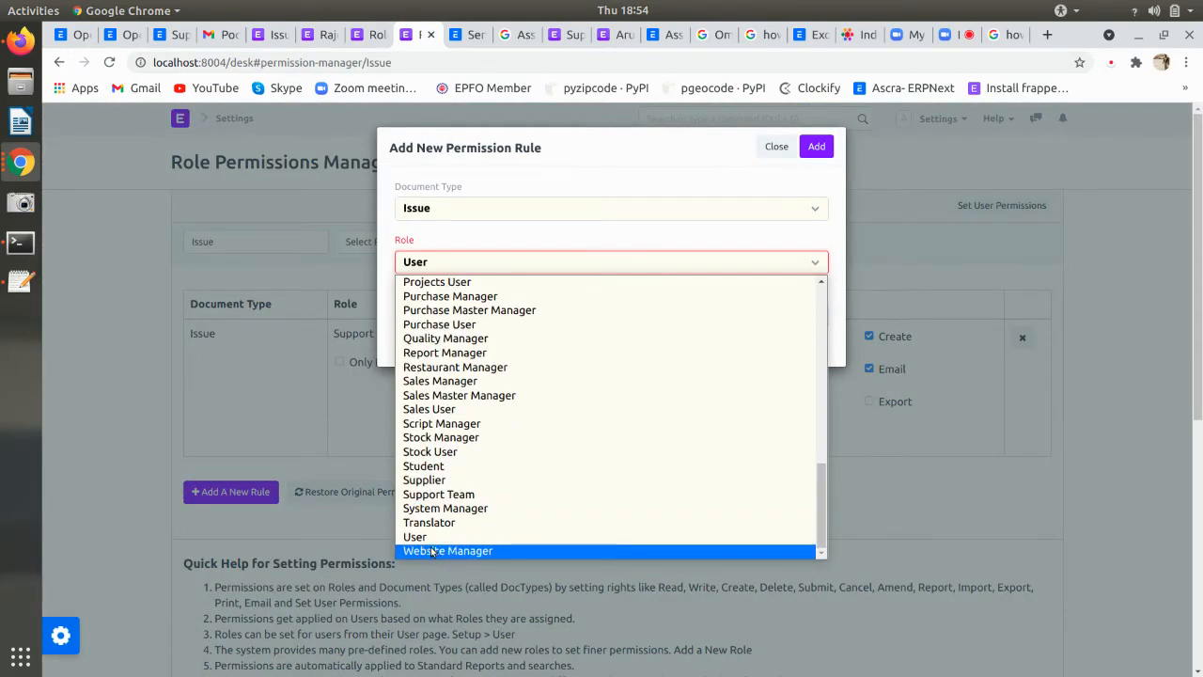
left_click(438, 534)
left_click(815, 147)
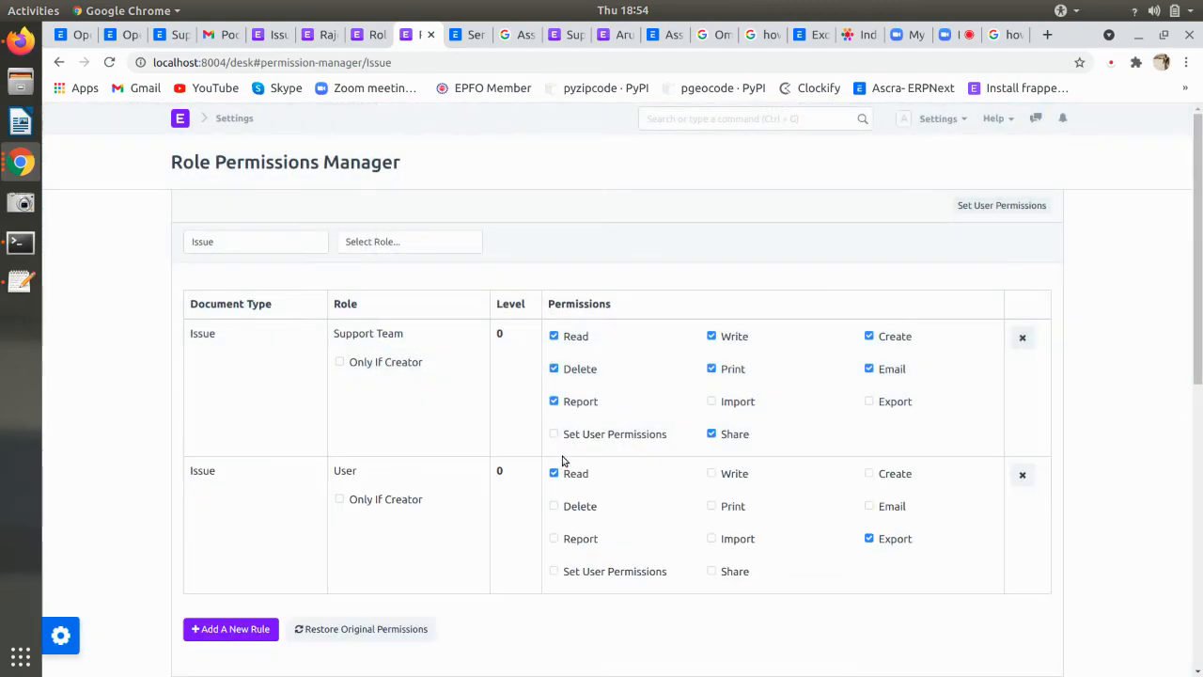
left_click(740, 480)
left_click(868, 472)
- On the customer's user form, untick Support Team, tick User, and save
left_click(324, 38)
scroll(418, 435, "down", 10)
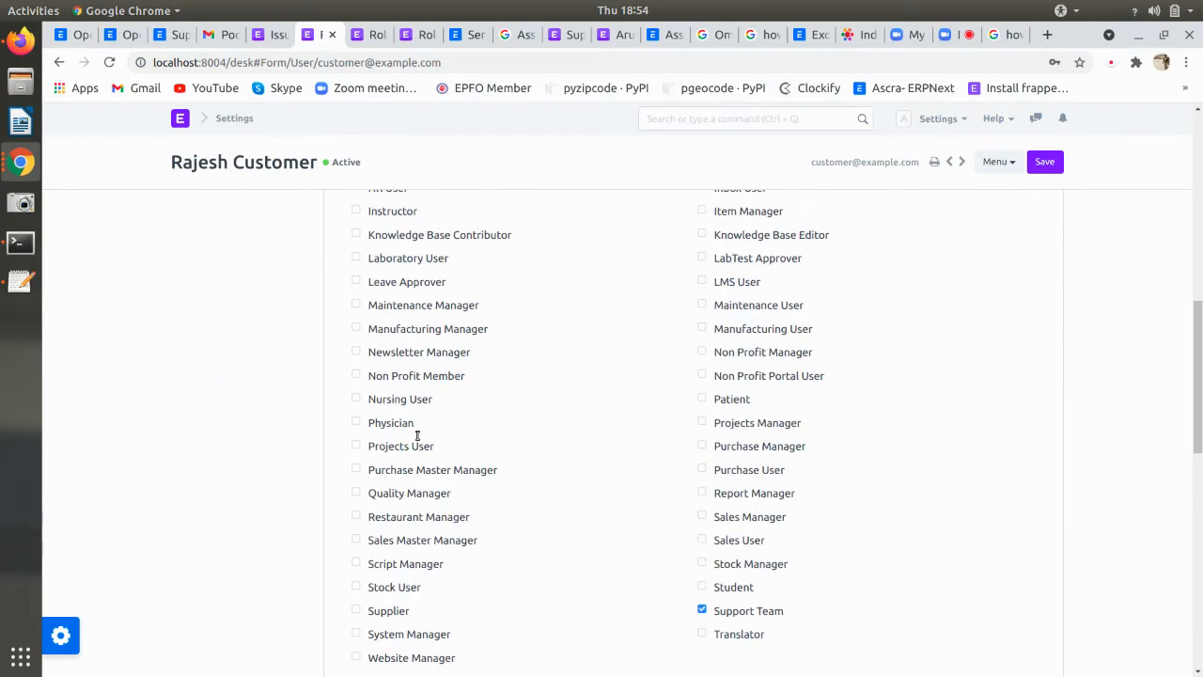
left_click(702, 444)
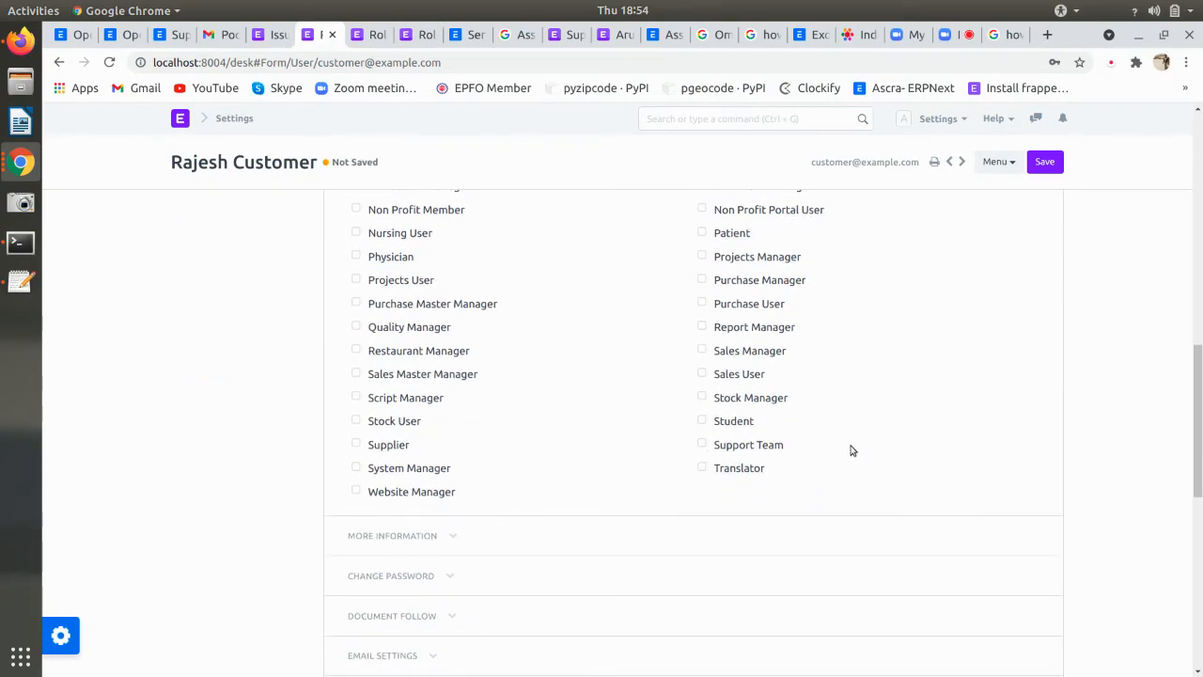
key("ctrl+shift+r")
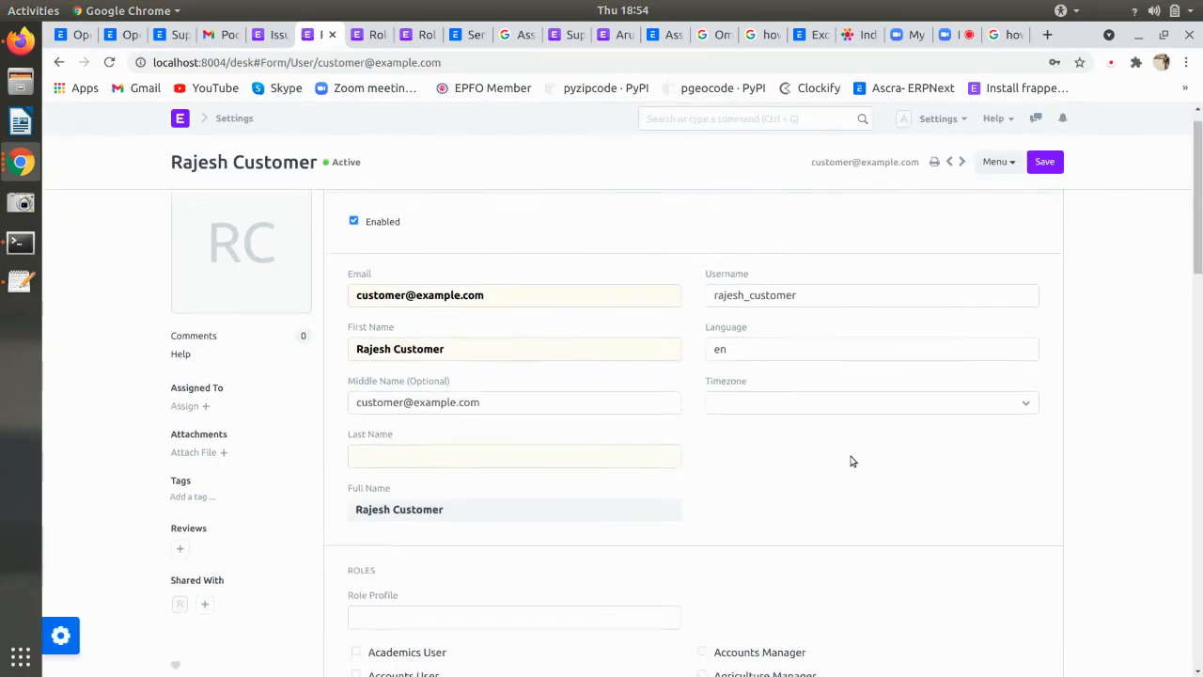
scroll(852, 460, "down", 10)
scroll(838, 436, "up", 2)
scroll(731, 421, "up", 2)
scroll(729, 548, "down", 5)
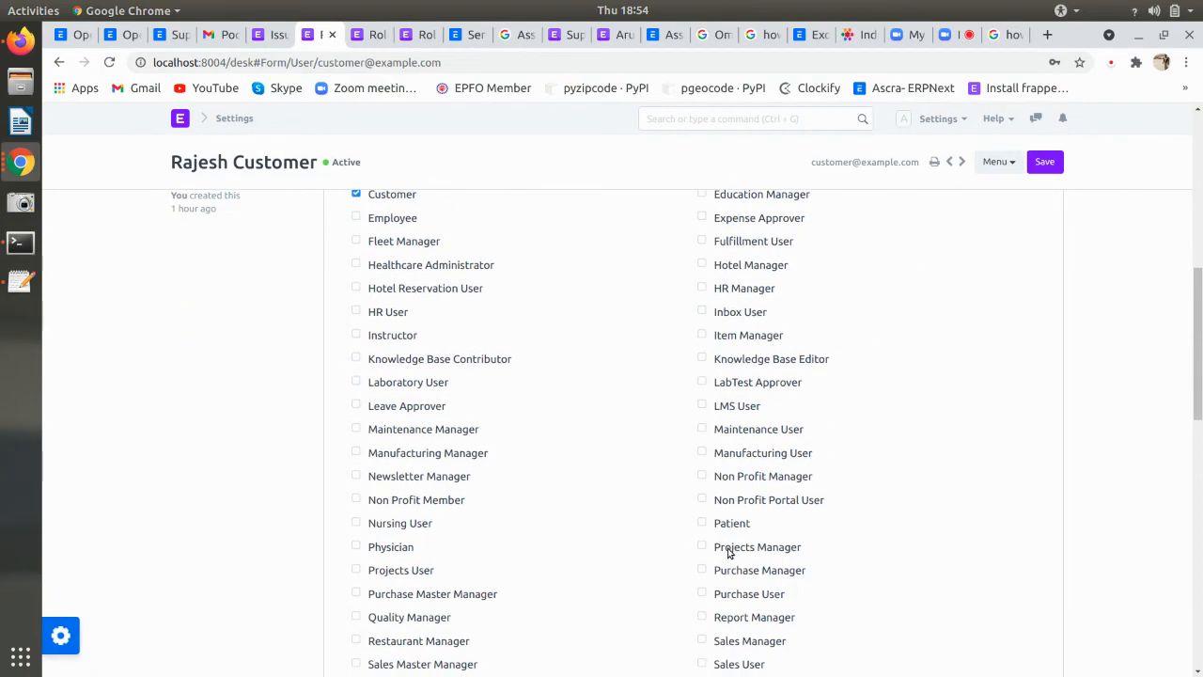
left_click(356, 532)
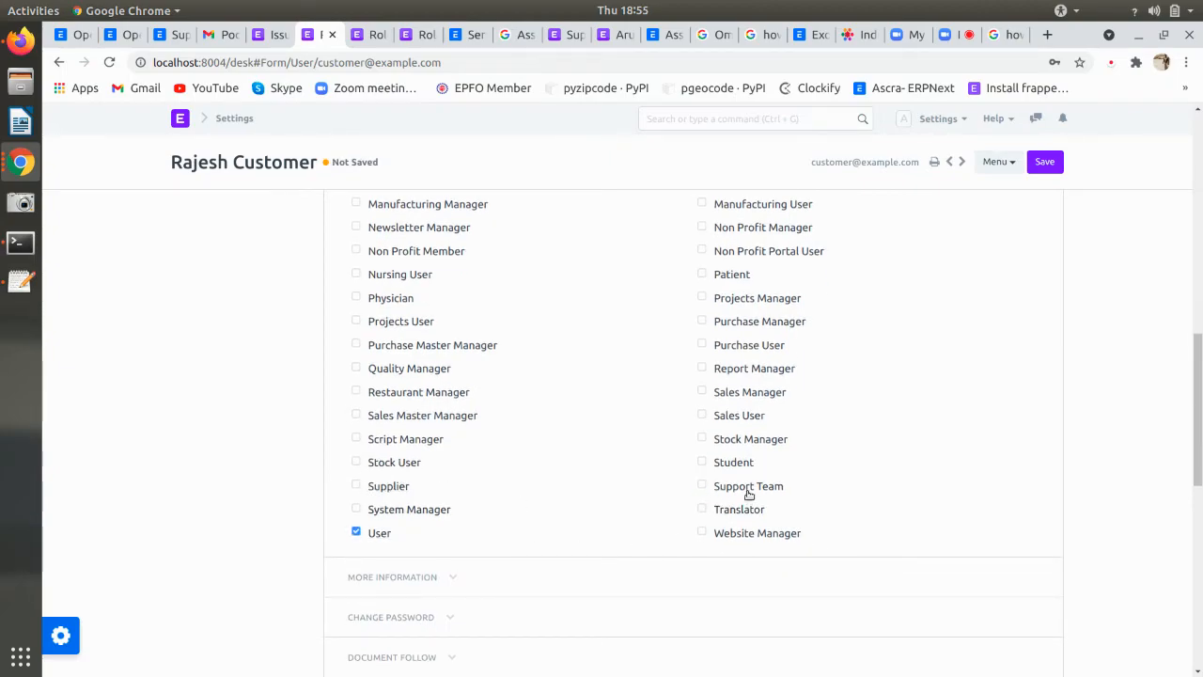
scroll(533, 520, "up", 4)
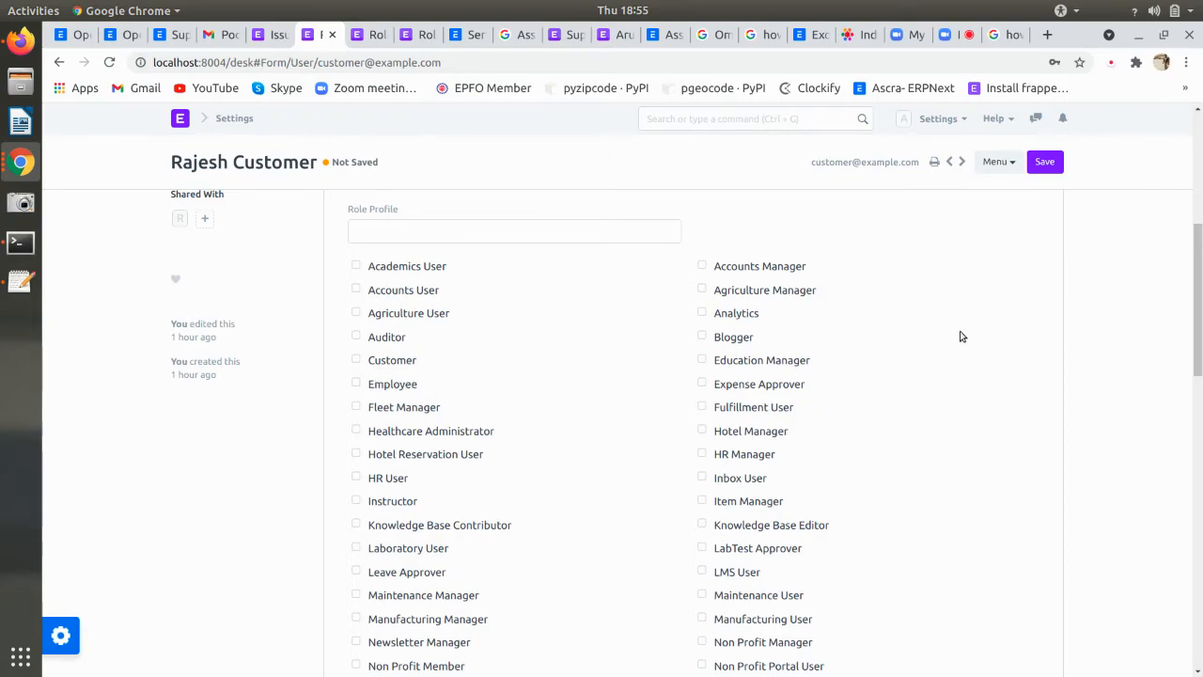
left_click(1044, 162)
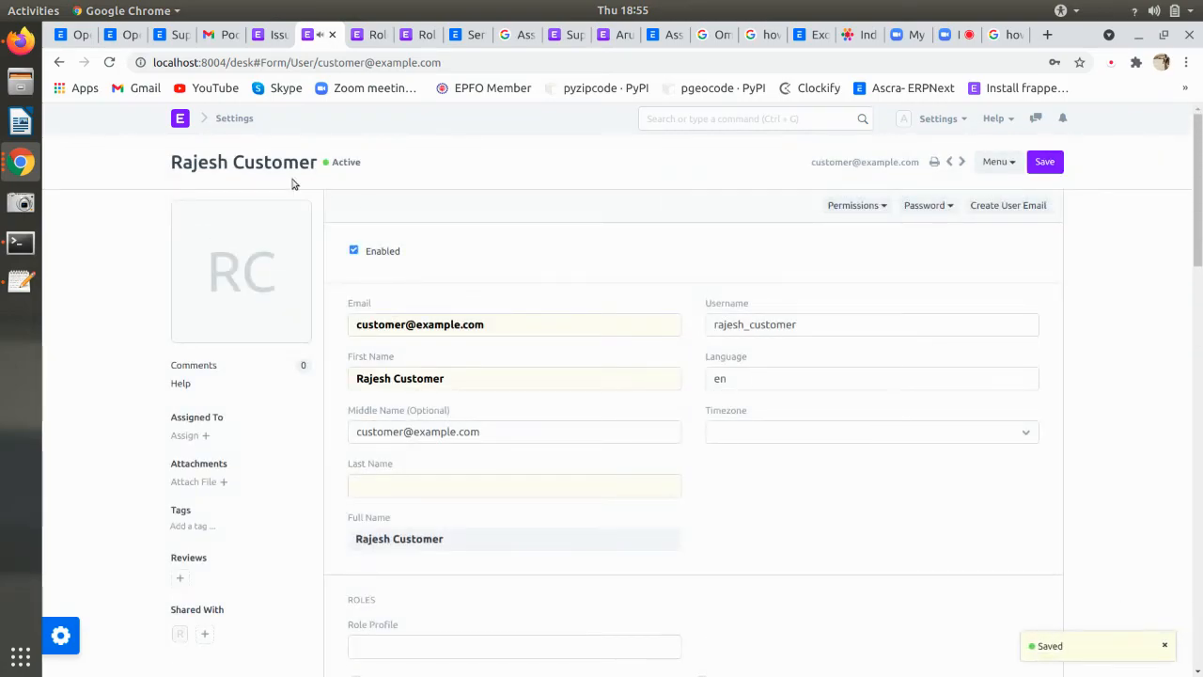
left_click(21, 40)
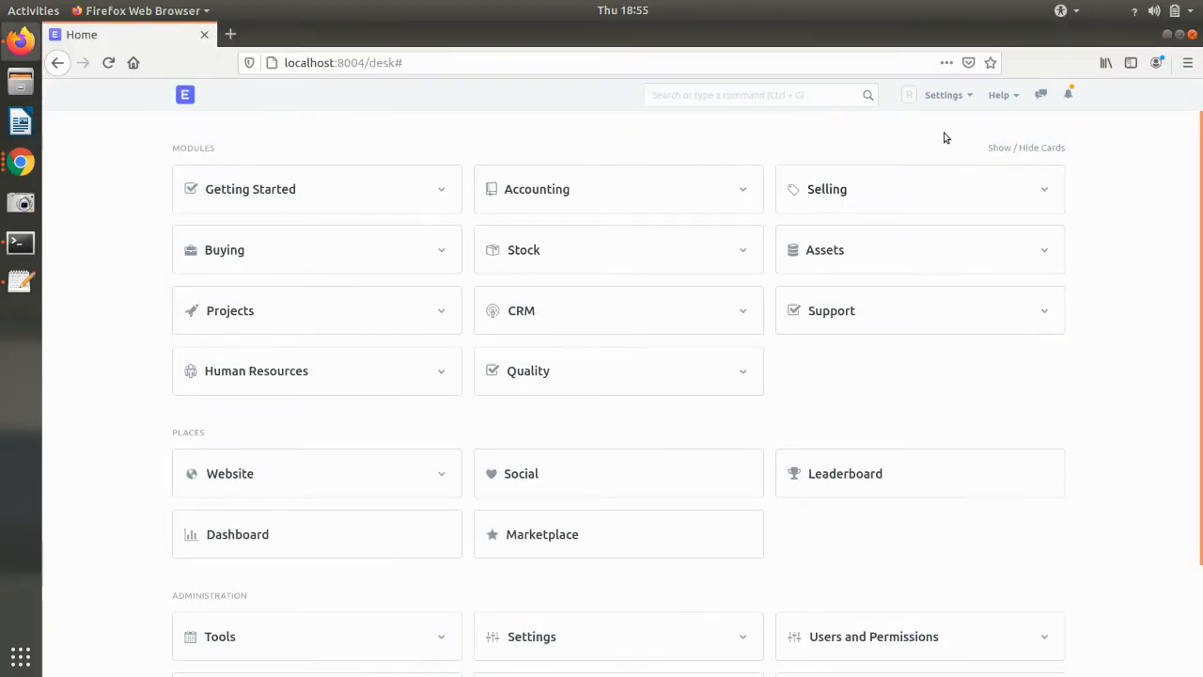
- Reload the customer's desk and open the 'Mail not working' issue from the Issue list
left_click(944, 95)
left_click(886, 234)
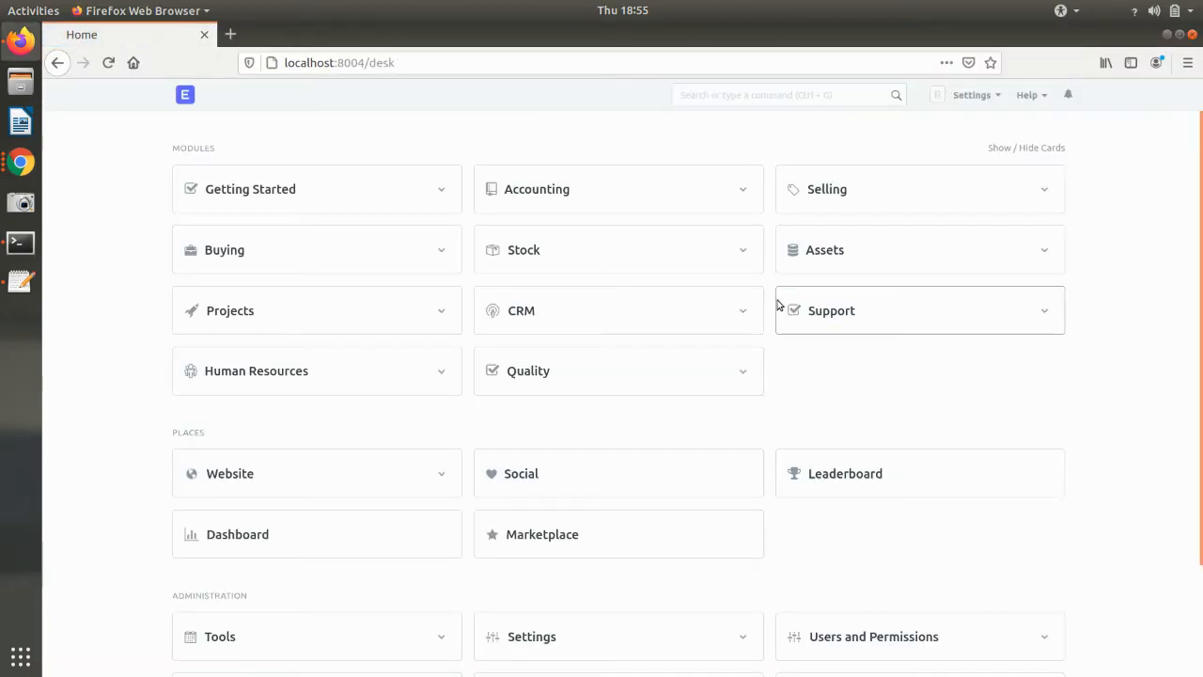
left_click(726, 96)
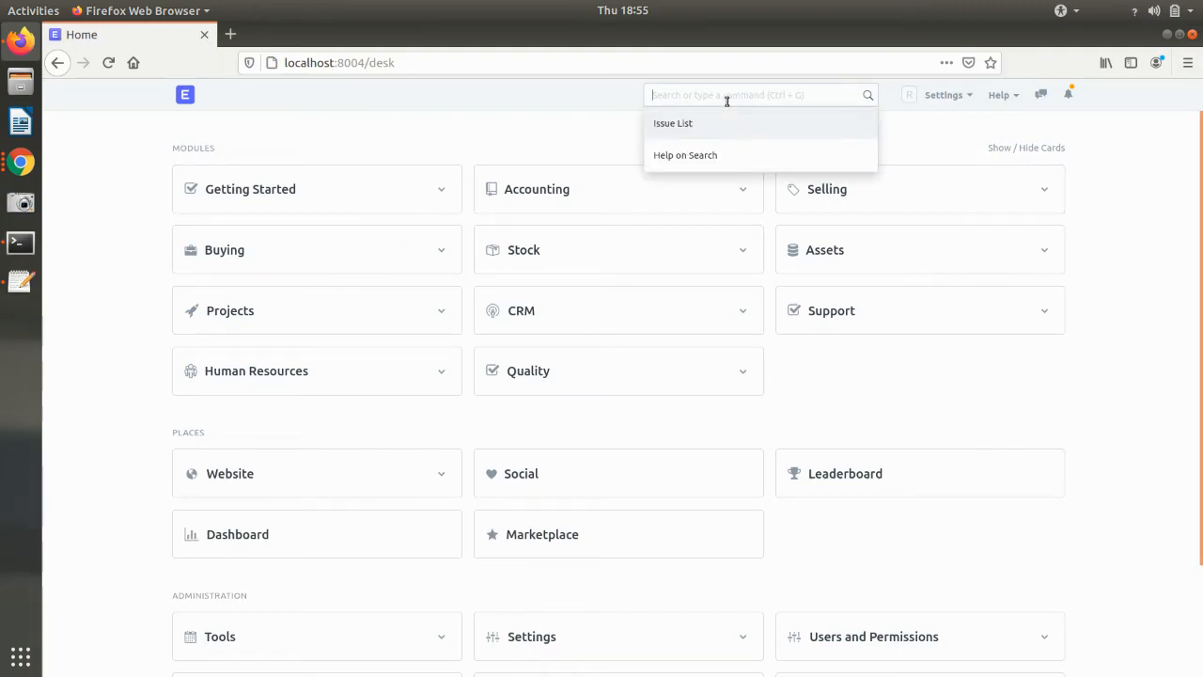
left_click(759, 121)
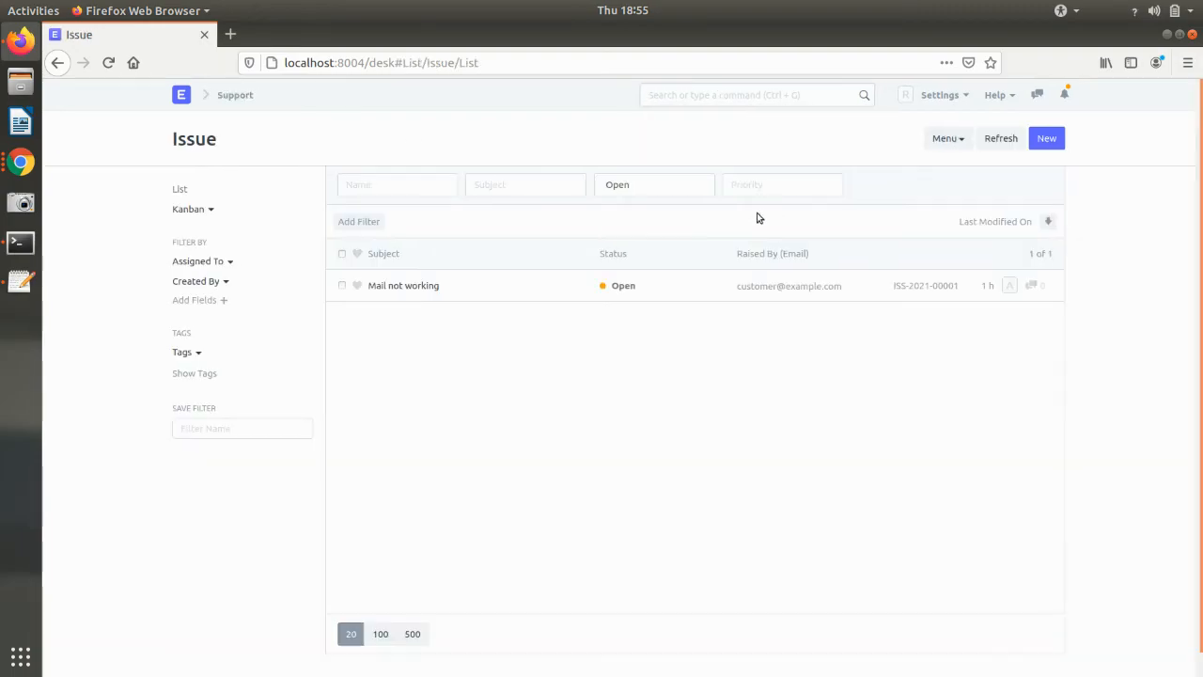
left_click(572, 297)
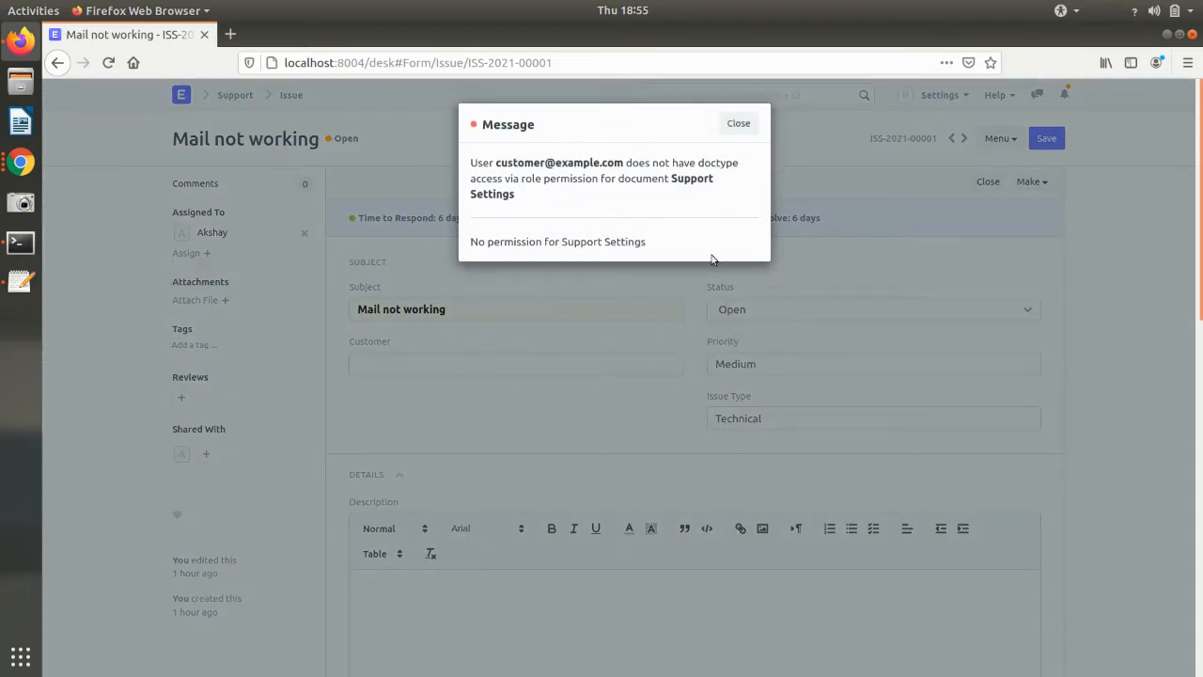
- Dismiss the Support Settings permission error, go back to the Issue list, and return to the user record
left_click(738, 132)
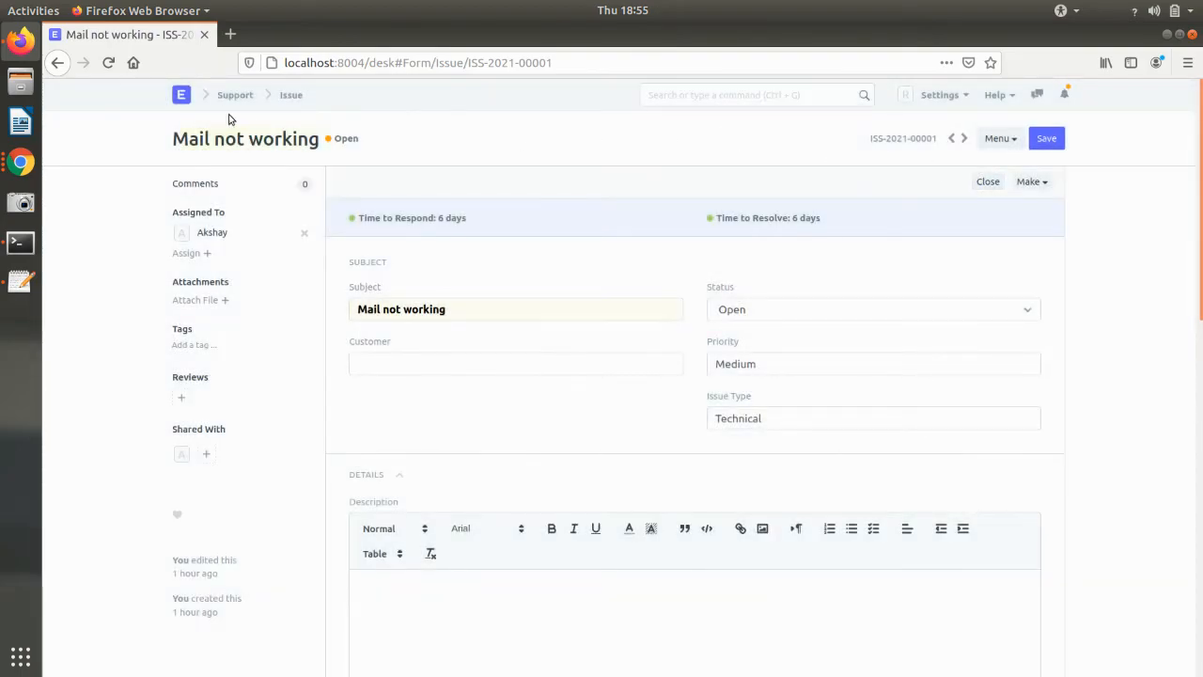
left_click(57, 63)
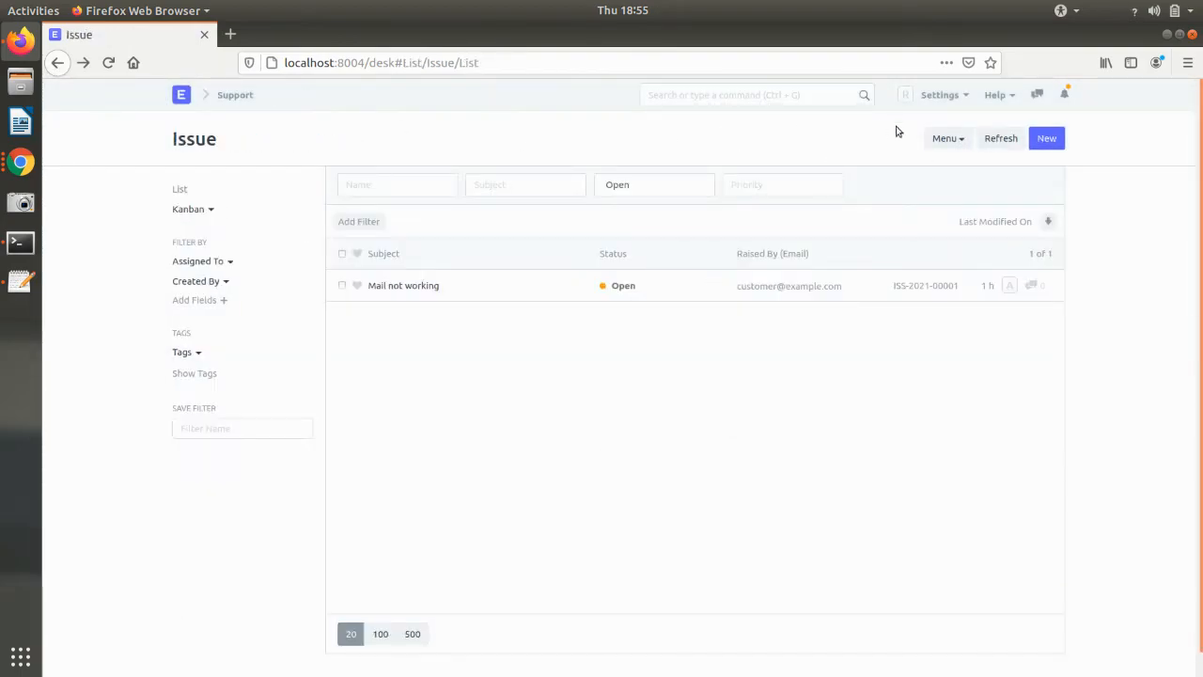
left_click(20, 162)
left_click(109, 116)
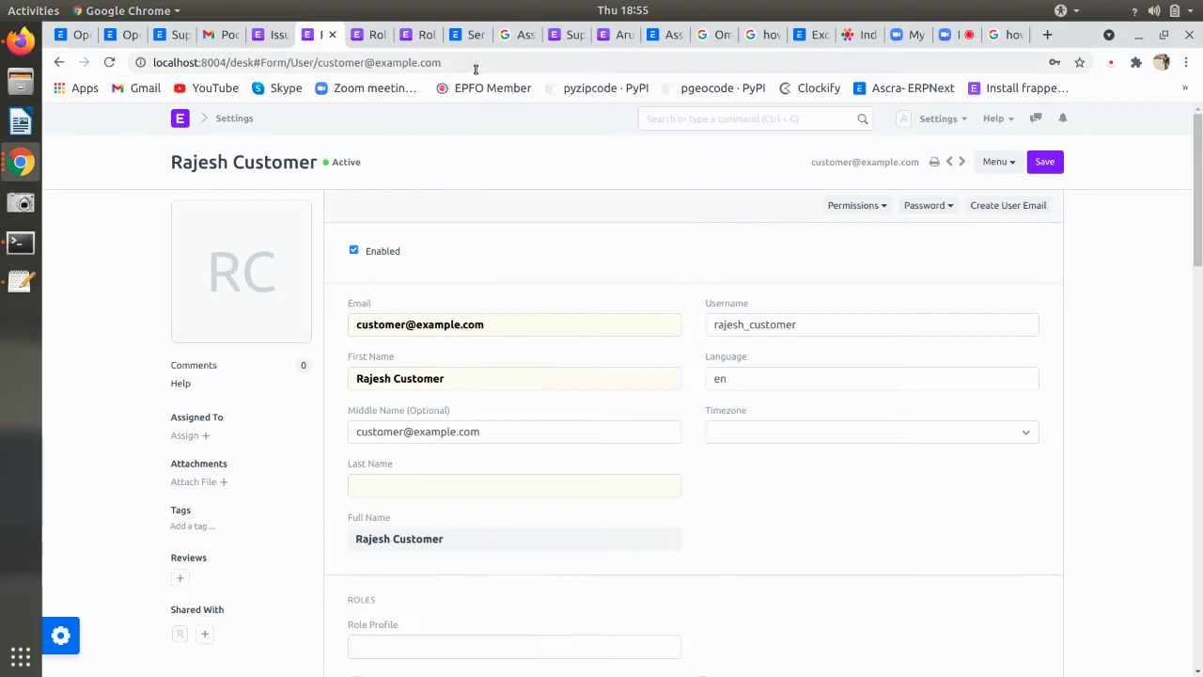
- Clear the document type filter and show the permission rules for the User role
left_click(417, 41)
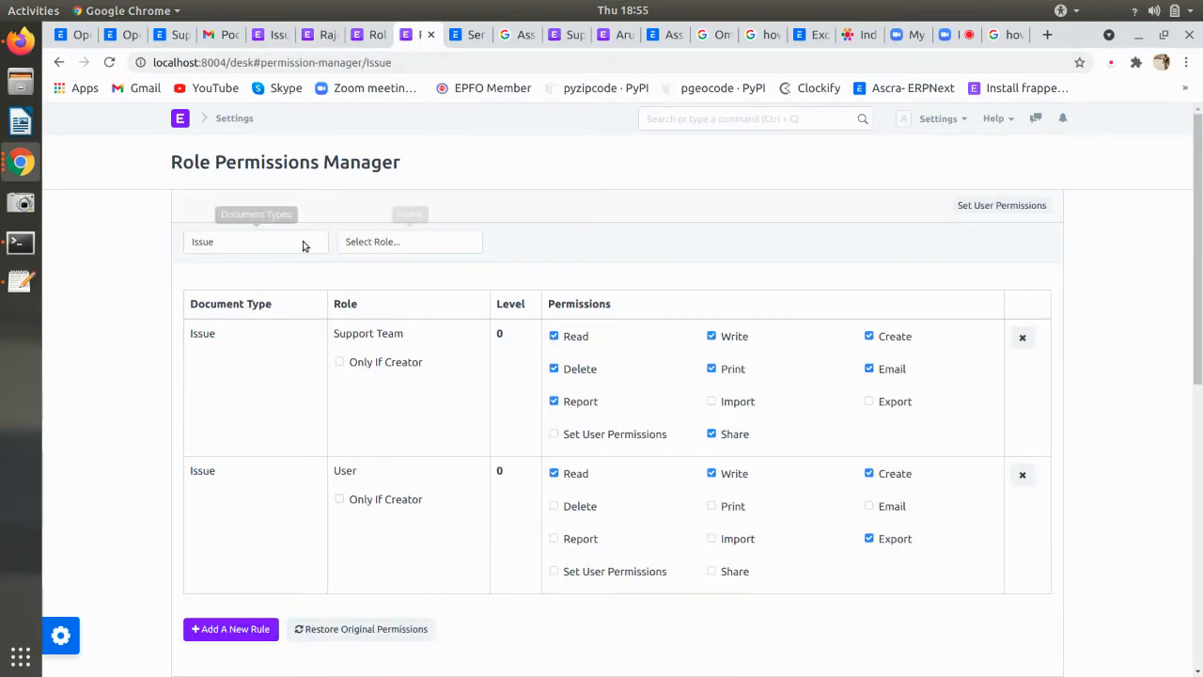
left_click(273, 243)
left_click(273, 242)
left_click(274, 243)
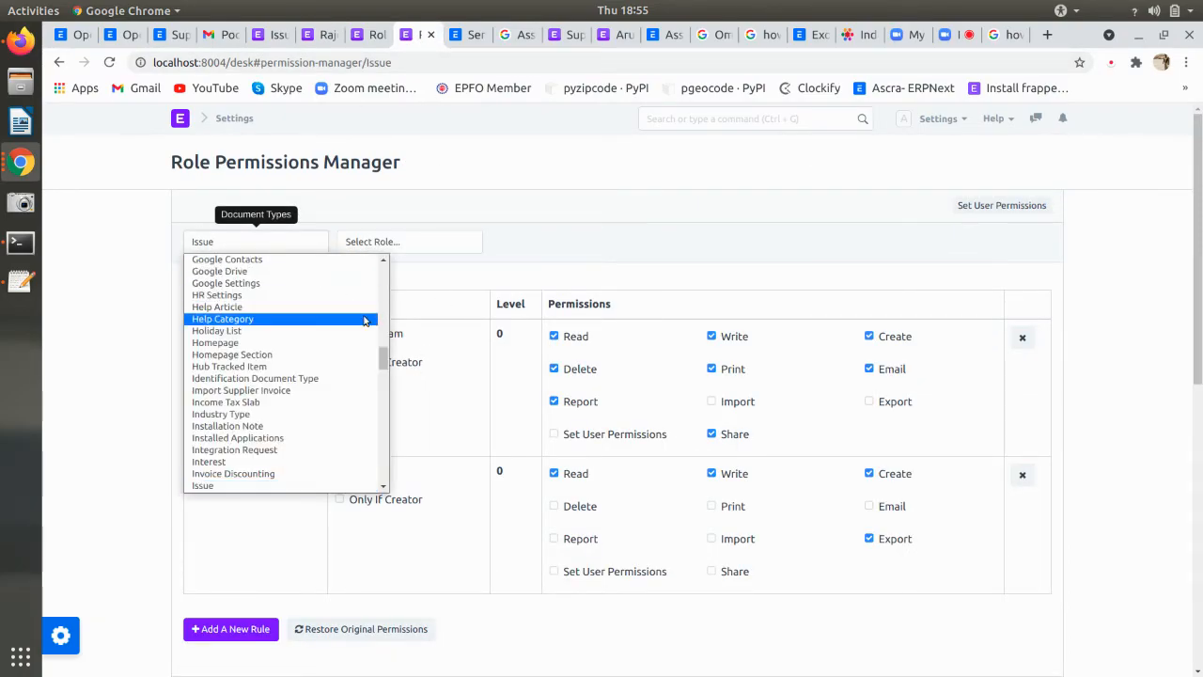
left_click_drag(384, 361, 373, 231)
left_click(224, 260)
left_click(411, 249)
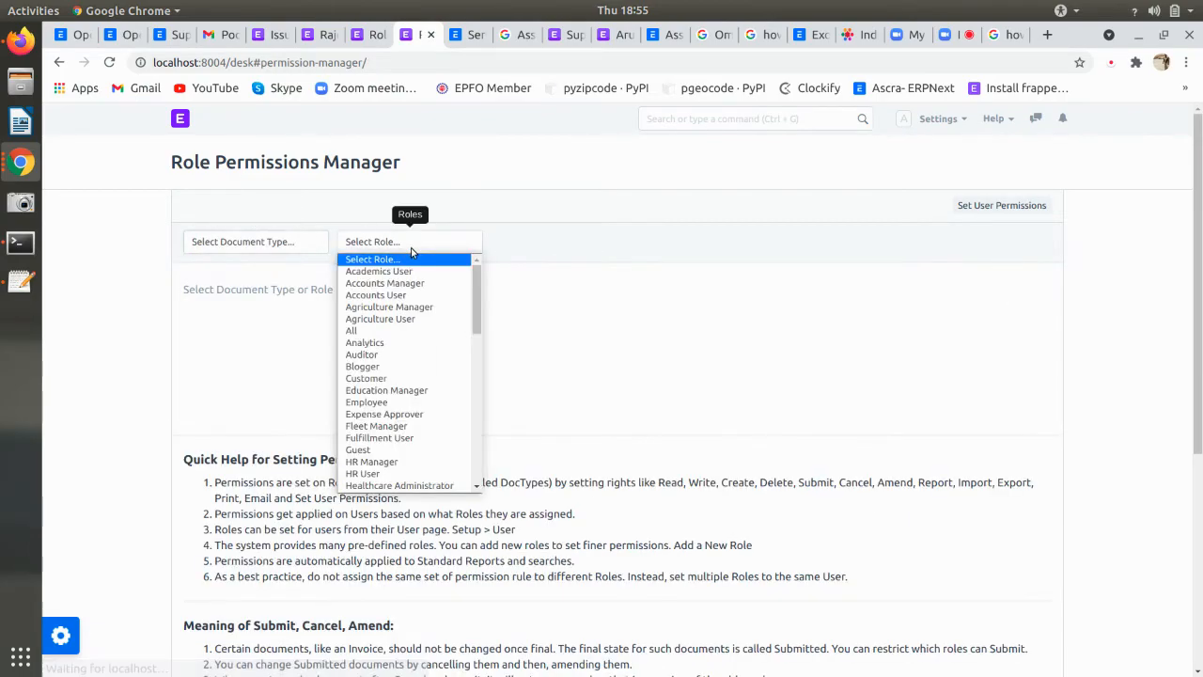
key("u")
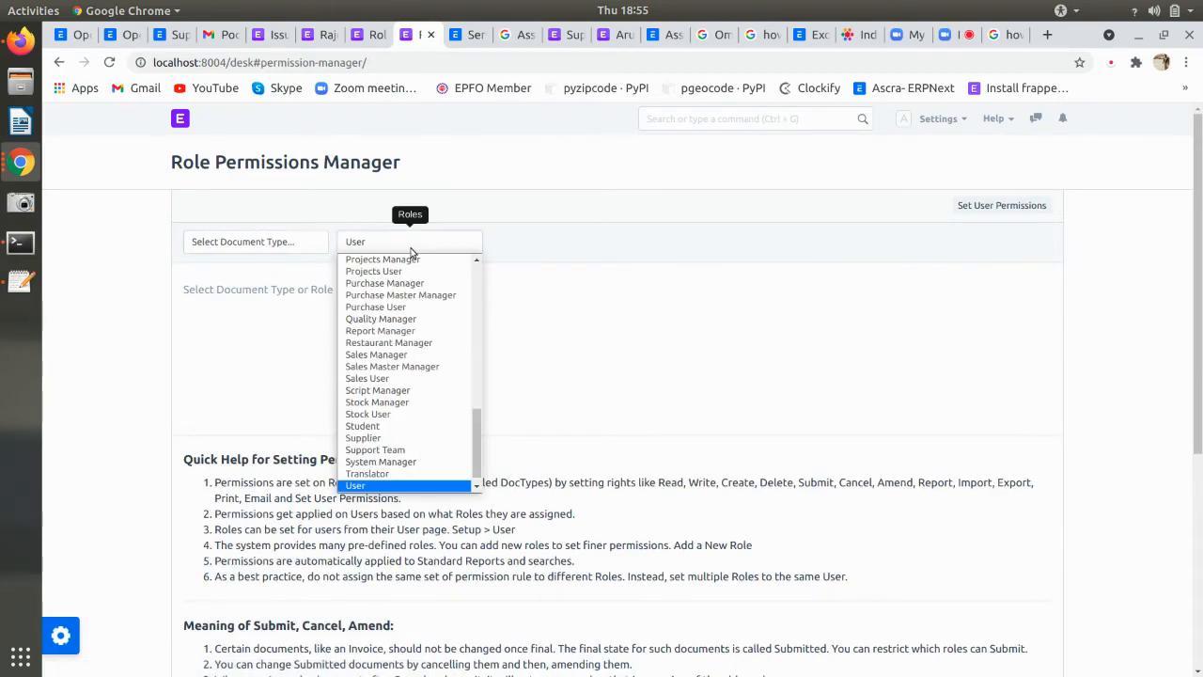
left_click(362, 485)
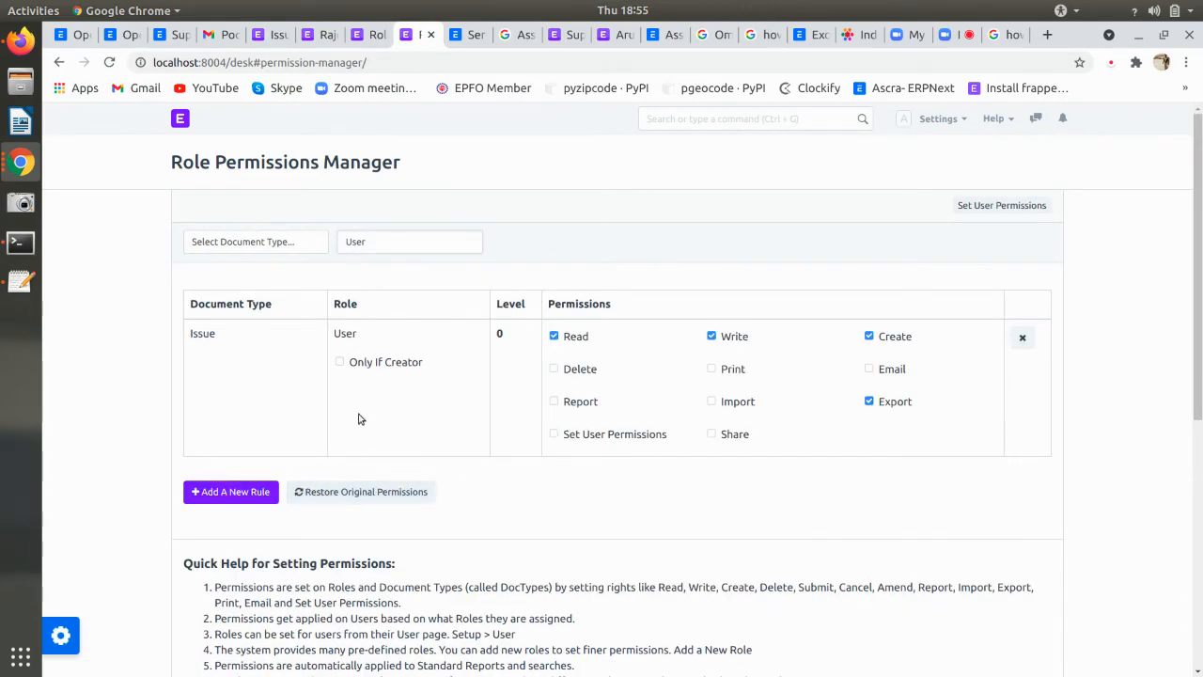
- Add a System Settings permission rule for the User role, then hard-reload the customer's browser
left_click(237, 491)
left_click(437, 208)
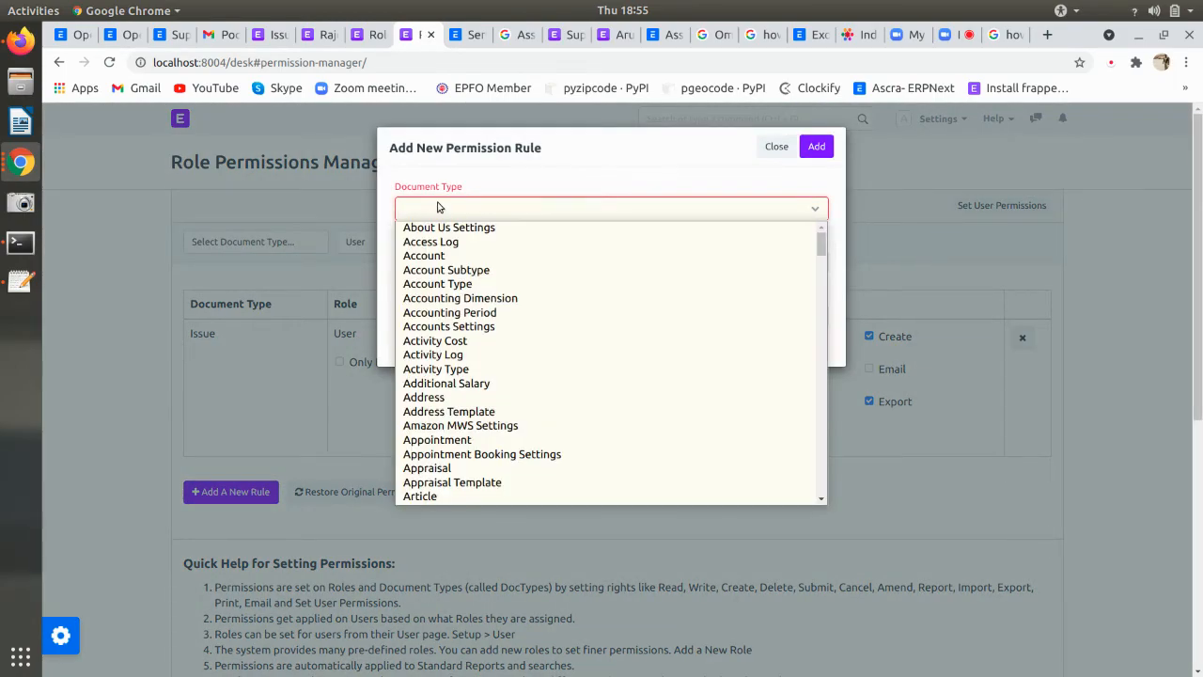
type("sub")
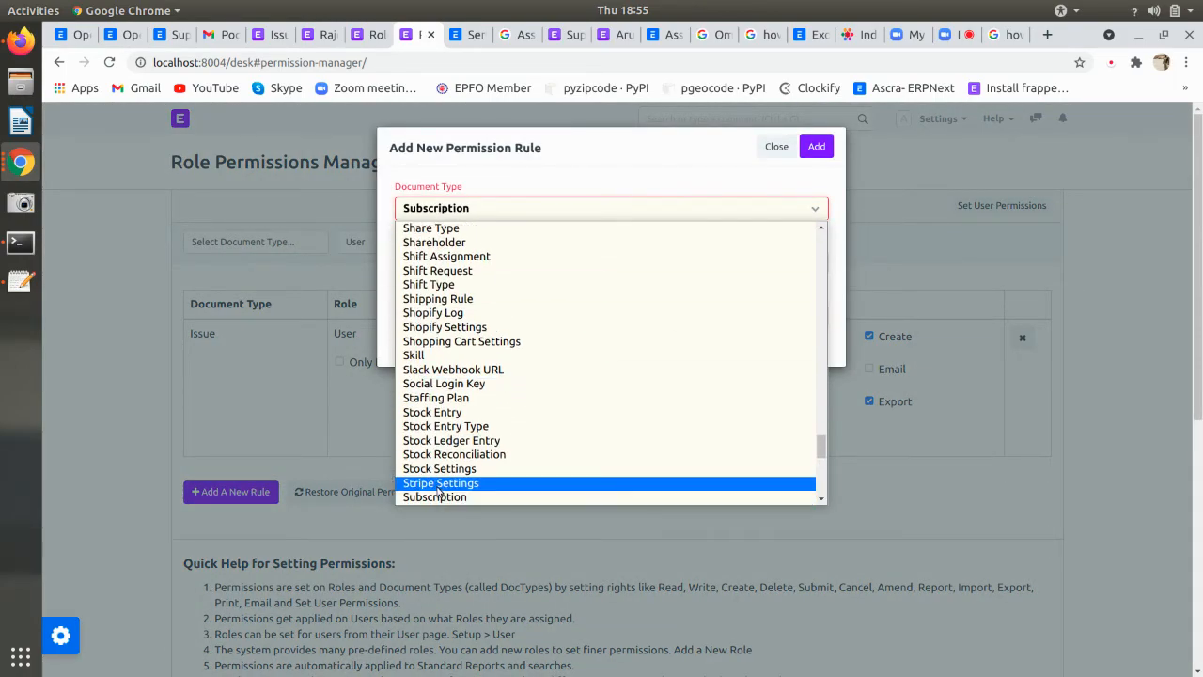
scroll(442, 474, "down", 3)
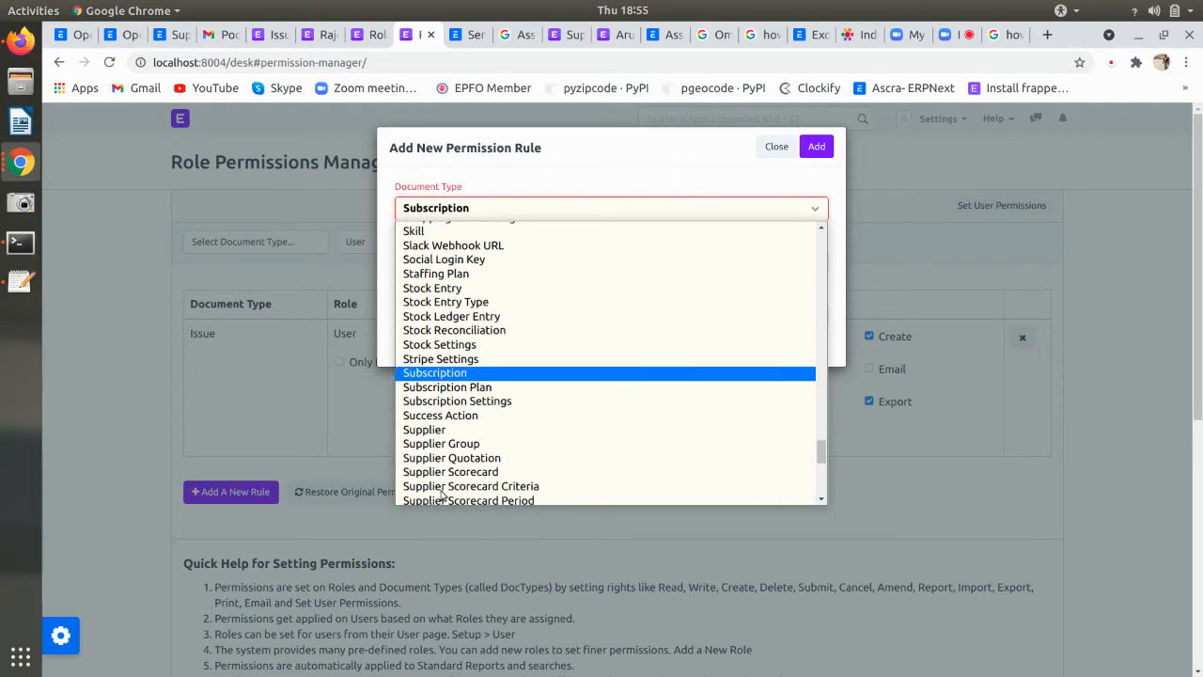
type("d")
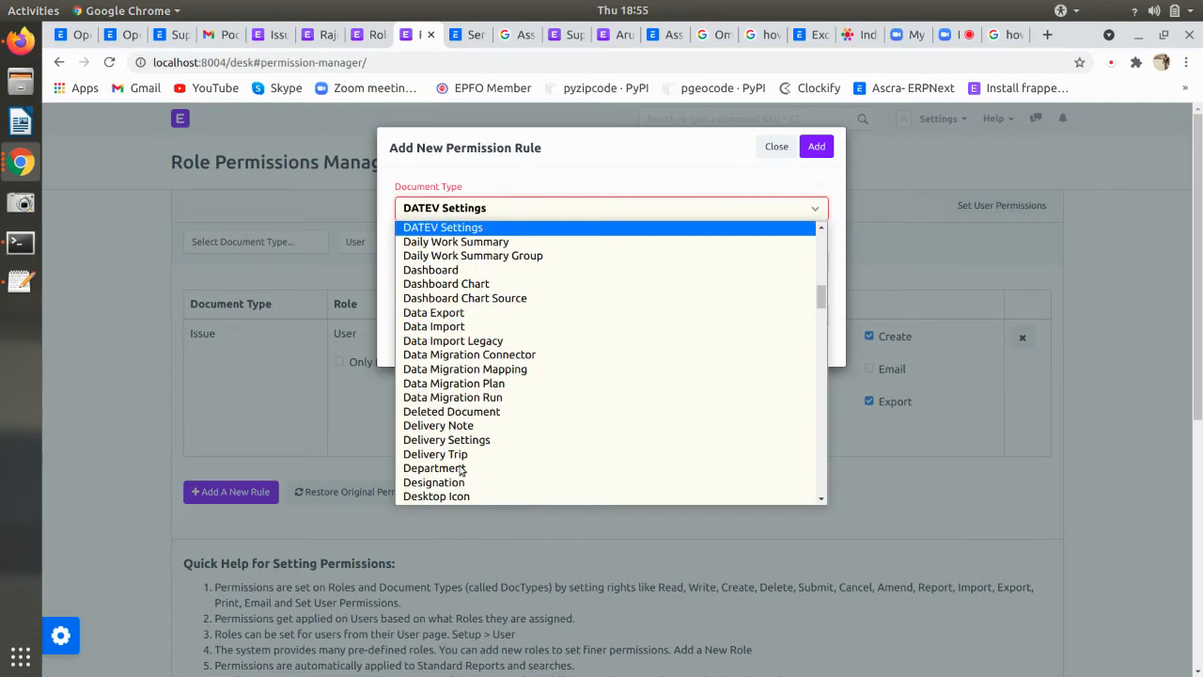
type("sm")
scroll(465, 467, "down", 5)
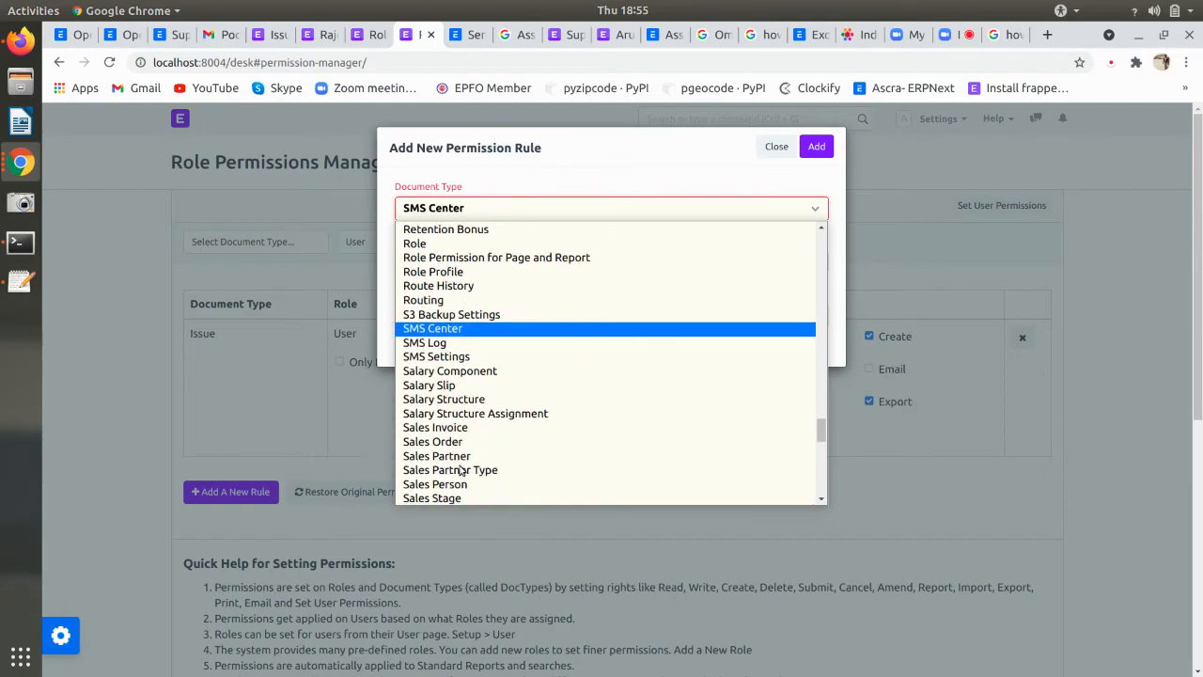
scroll(468, 466, "down", 12)
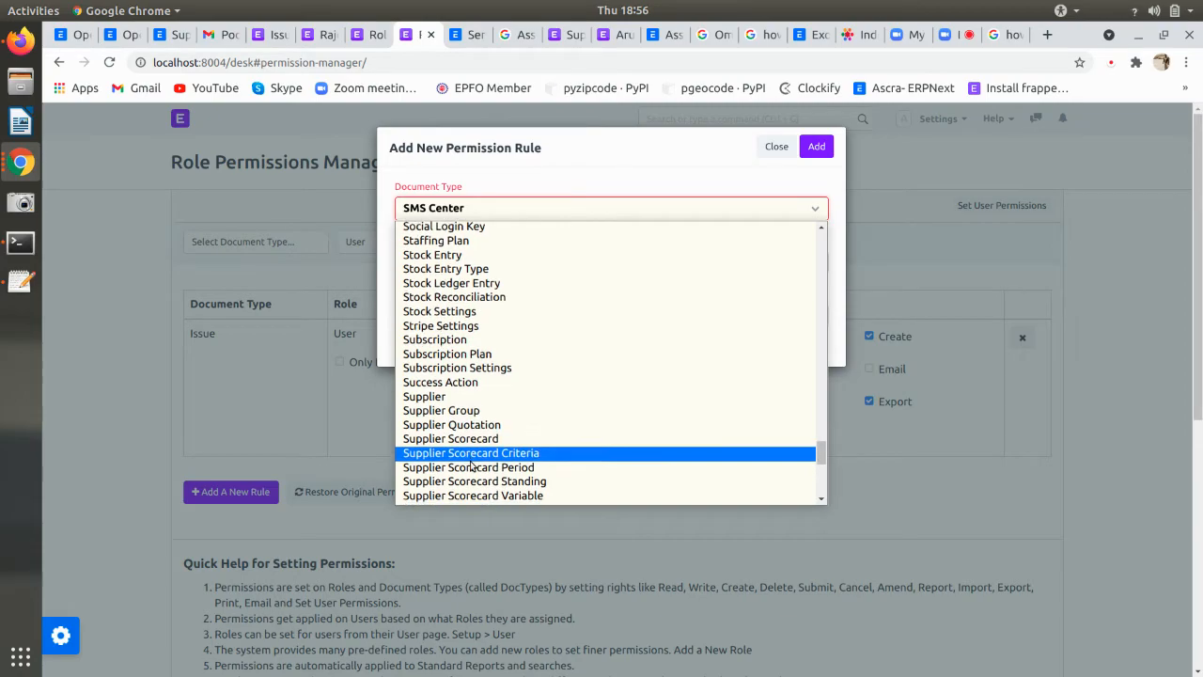
scroll(468, 458, "down", 2)
left_click(468, 446)
left_click(816, 147)
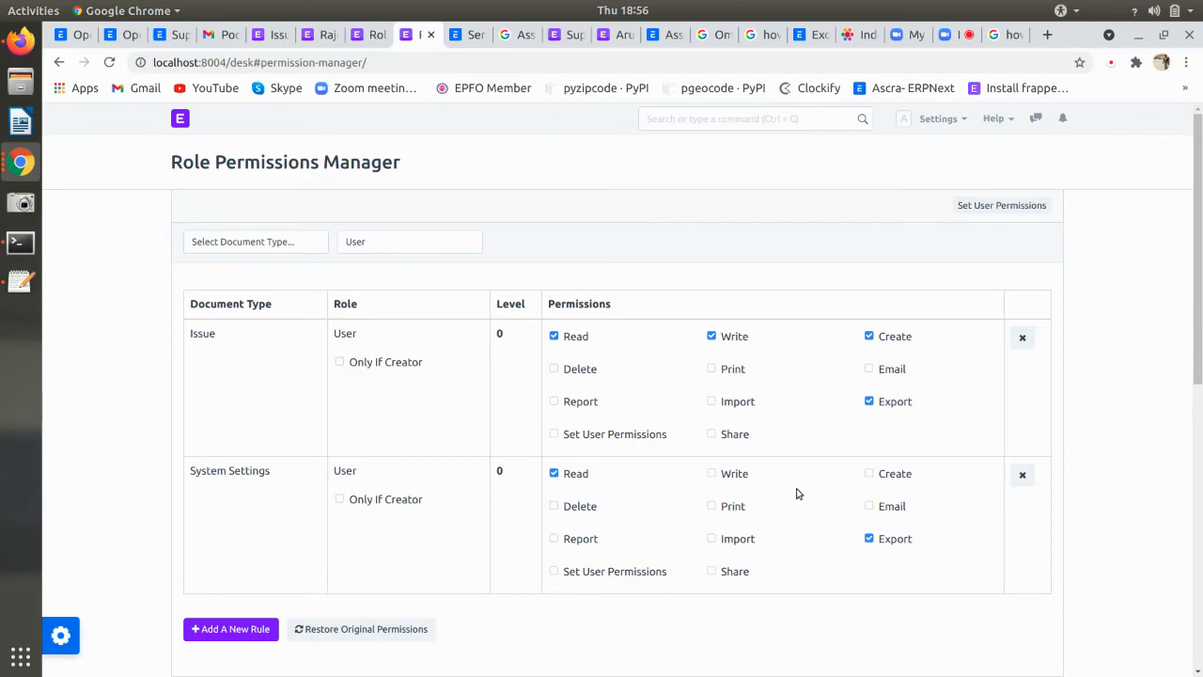
left_click(20, 41)
key("ctrl+shift+r")
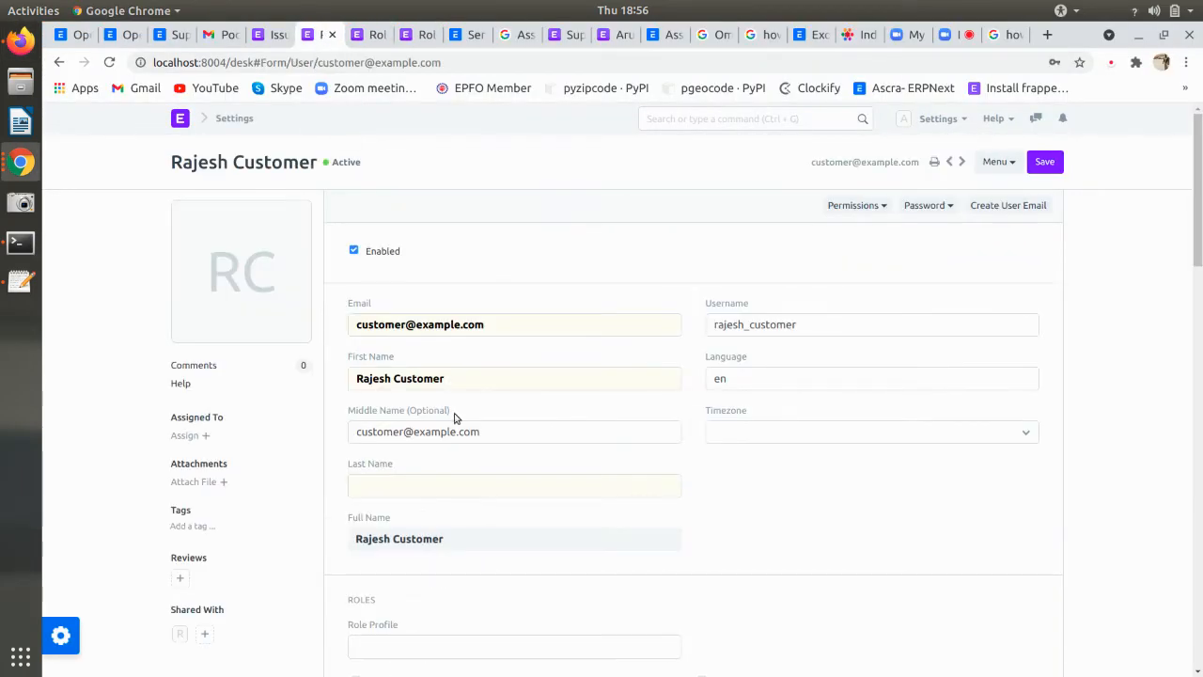
- In Allow Modules, untick Desk, Users and Permissions, Integrations, Website, Leaderboard, Getting Started, Selling, Stock, Projects
scroll(455, 418, "down", 15)
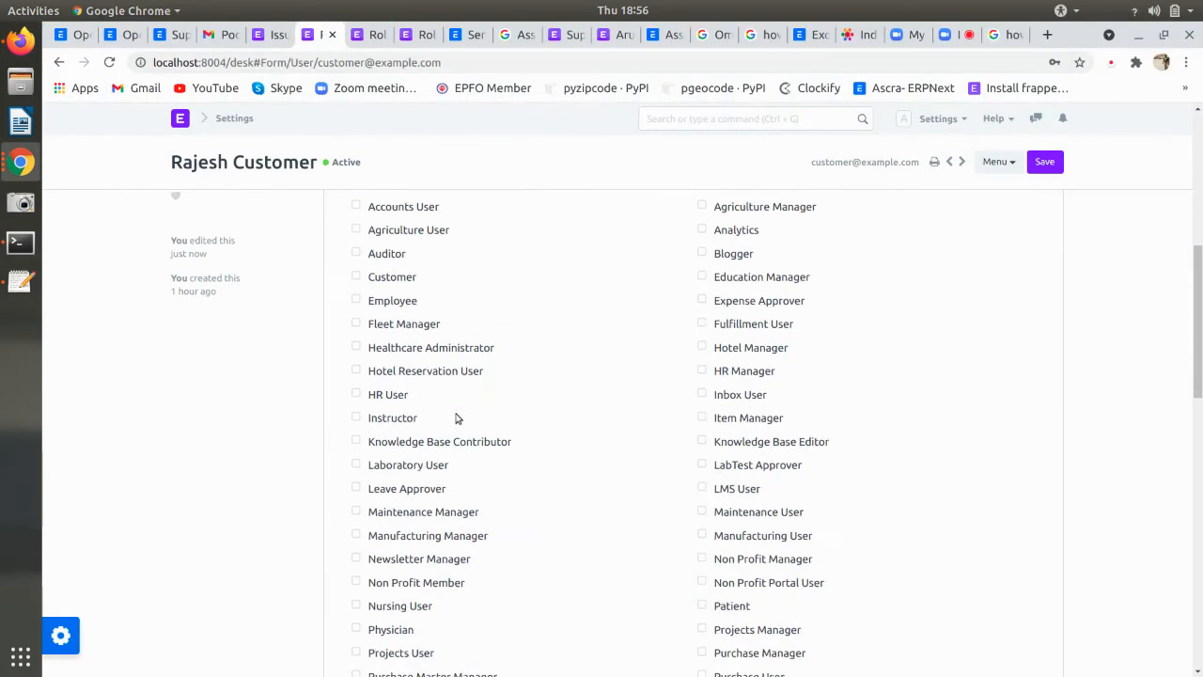
left_click(390, 371)
left_click(390, 371)
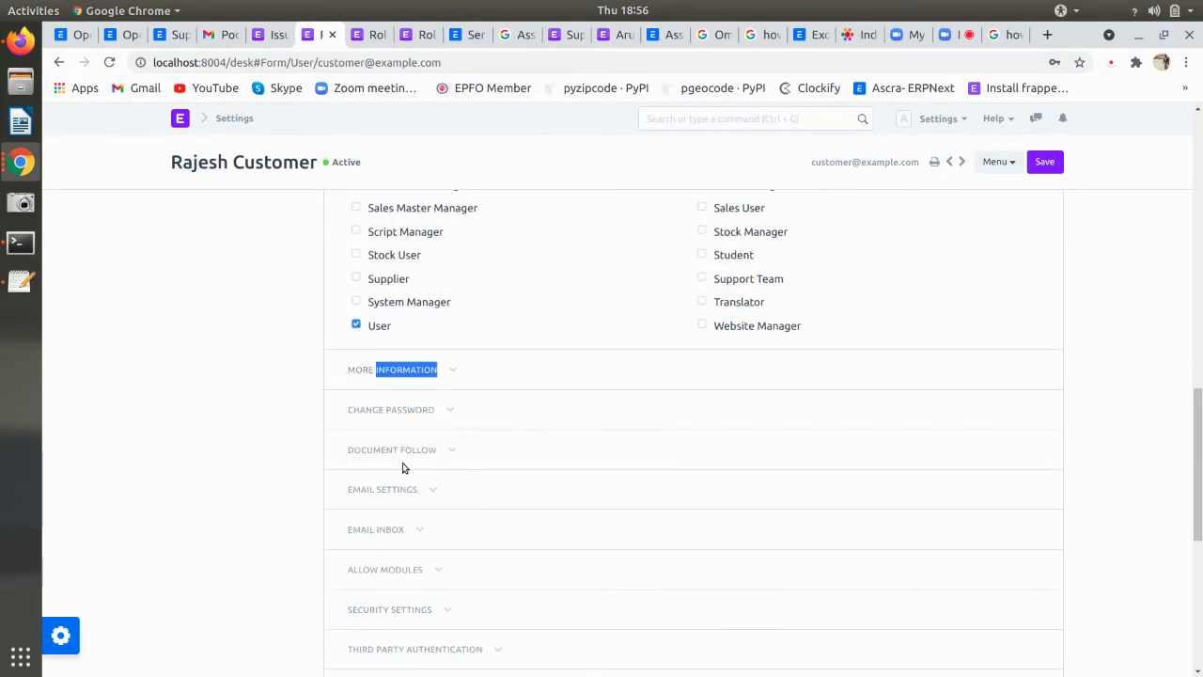
scroll(398, 478, "down", 1)
scroll(398, 477, "down", 1)
left_click(393, 449)
scroll(371, 309, "down", 4)
left_click(376, 275)
left_click(380, 297)
left_click(393, 322)
left_click(395, 347)
left_click(396, 372)
left_click(396, 397)
left_click(388, 421)
left_click(386, 449)
left_click(390, 472)
- Untick Marketplace, Quality Management, HR, CRM, Assets, Buying, Accounts, Dashboard, Core, Customization, Settings, Social; keep Support
left_click(393, 498)
left_click(393, 498)
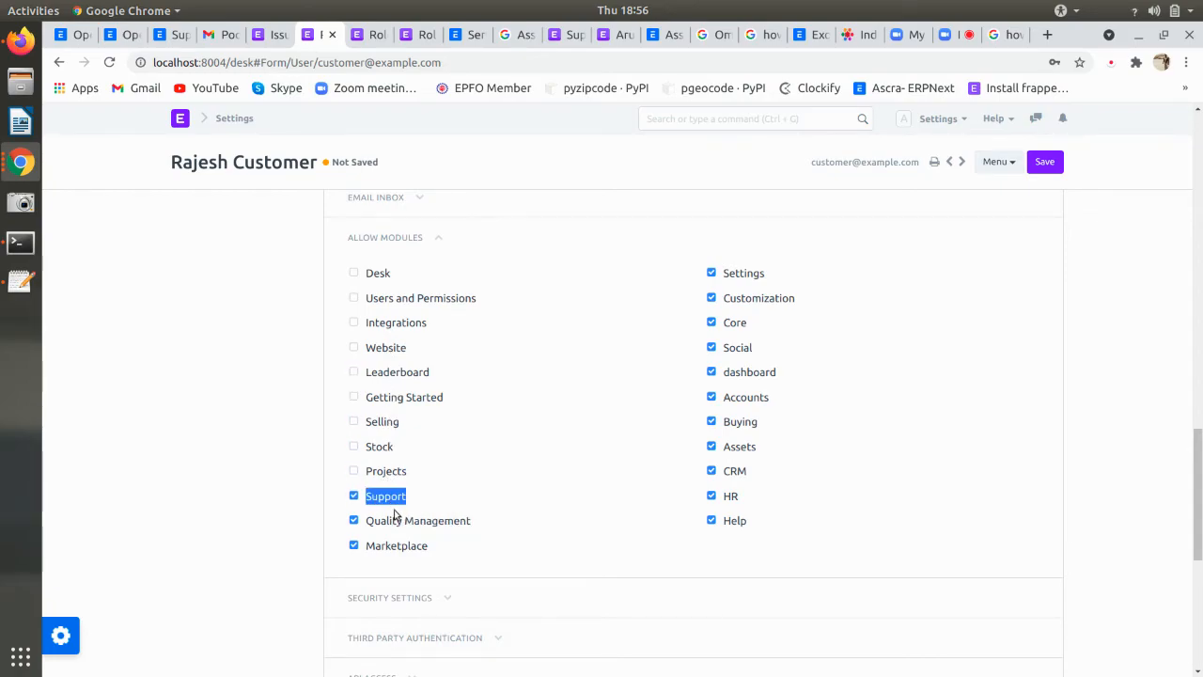
left_click(399, 547)
left_click(394, 520)
left_click(730, 497)
left_click(731, 470)
left_click(734, 448)
left_click(734, 423)
left_click(734, 398)
left_click(733, 372)
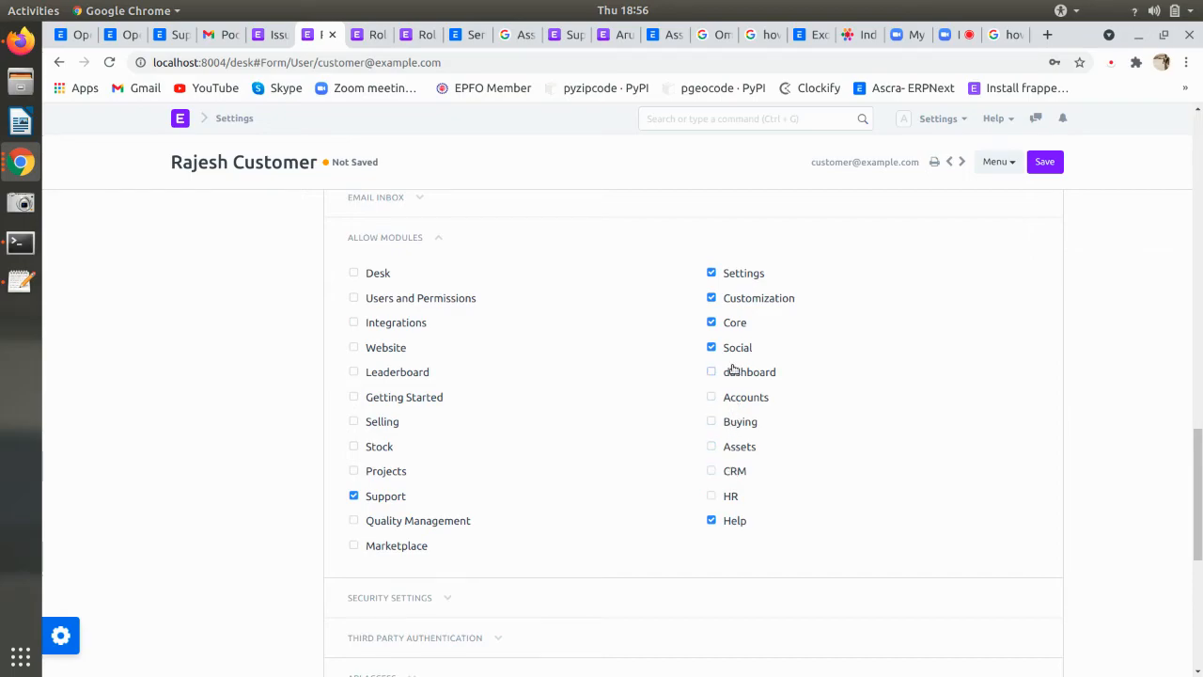
left_click(733, 323)
left_click(736, 299)
left_click(738, 283)
left_click(739, 348)
- Save the user and open the customer's desk home in Firefox
key("ctrl+s")
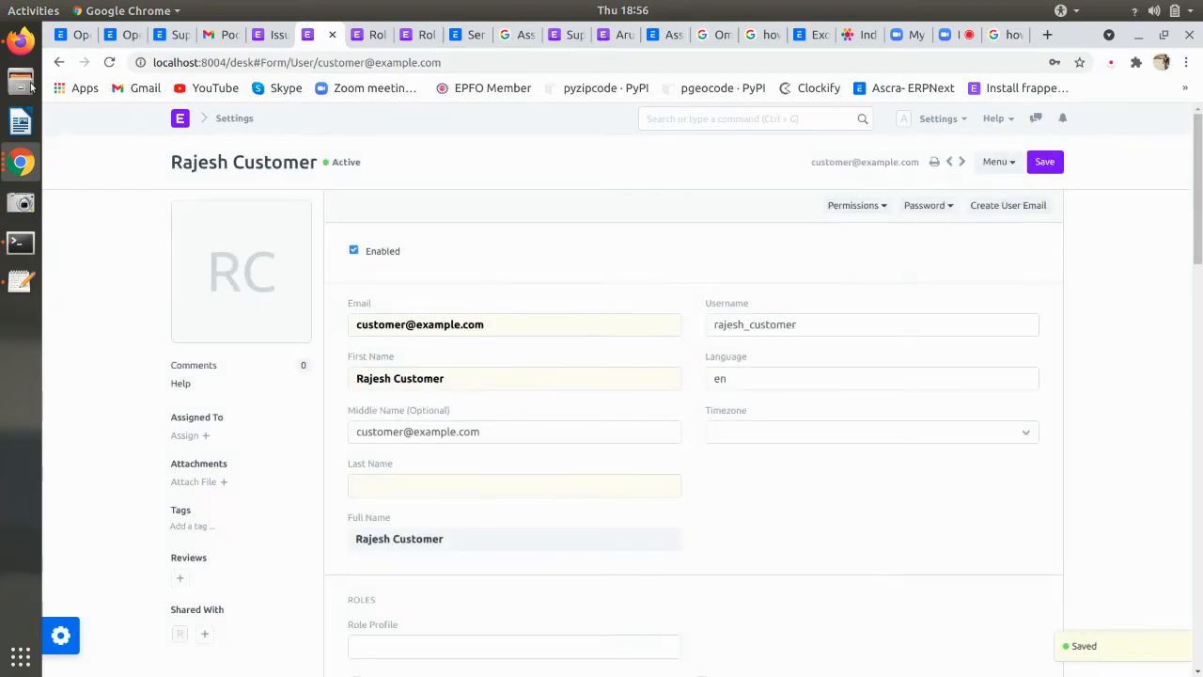
left_click(21, 40)
left_click(184, 100)
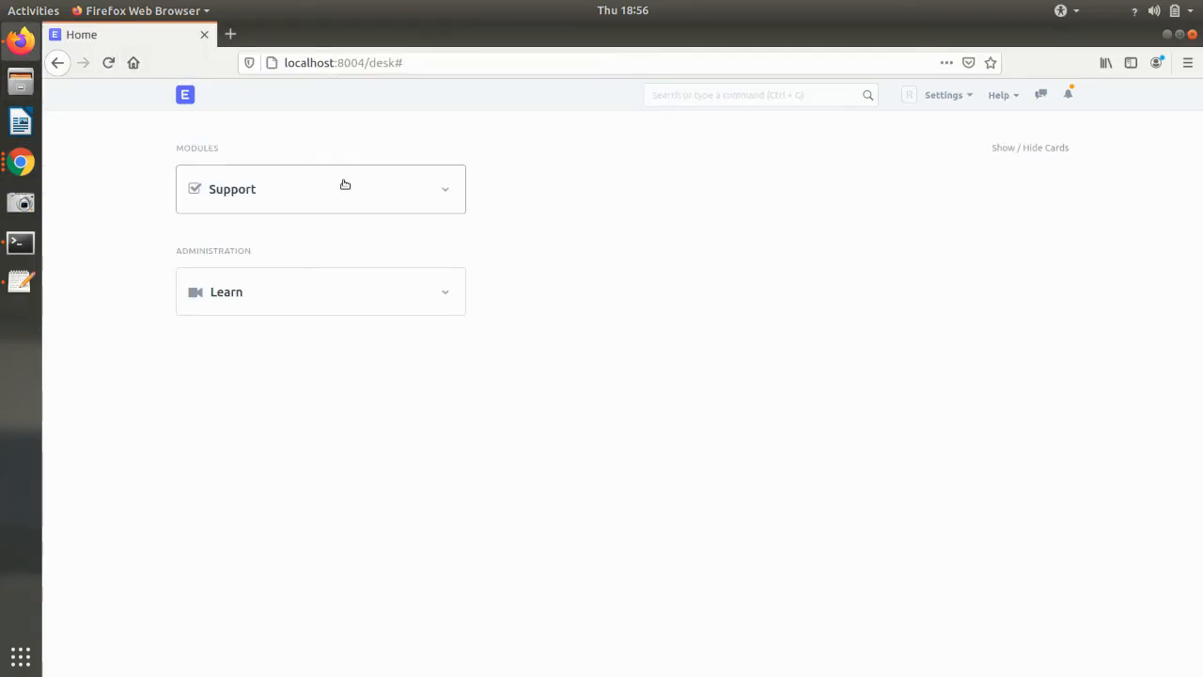
- Reload the customer's desk and start a new Issue as a full form from Support's Issue list
key("ctrl+shift+r")
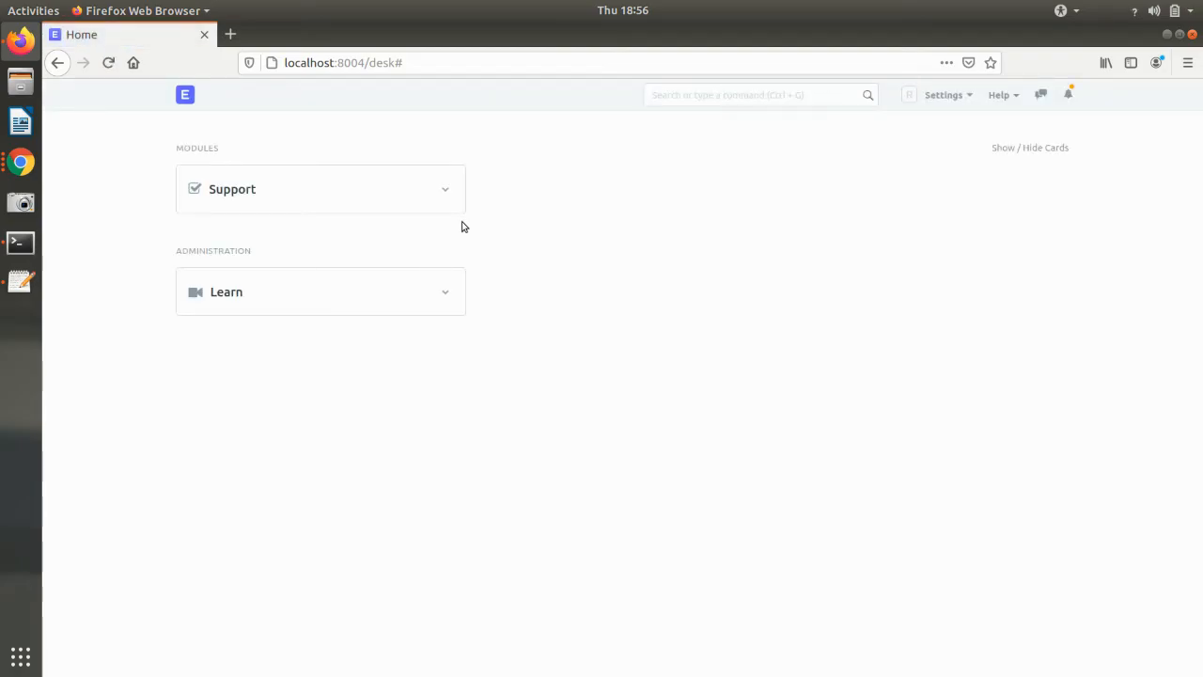
left_click(298, 206)
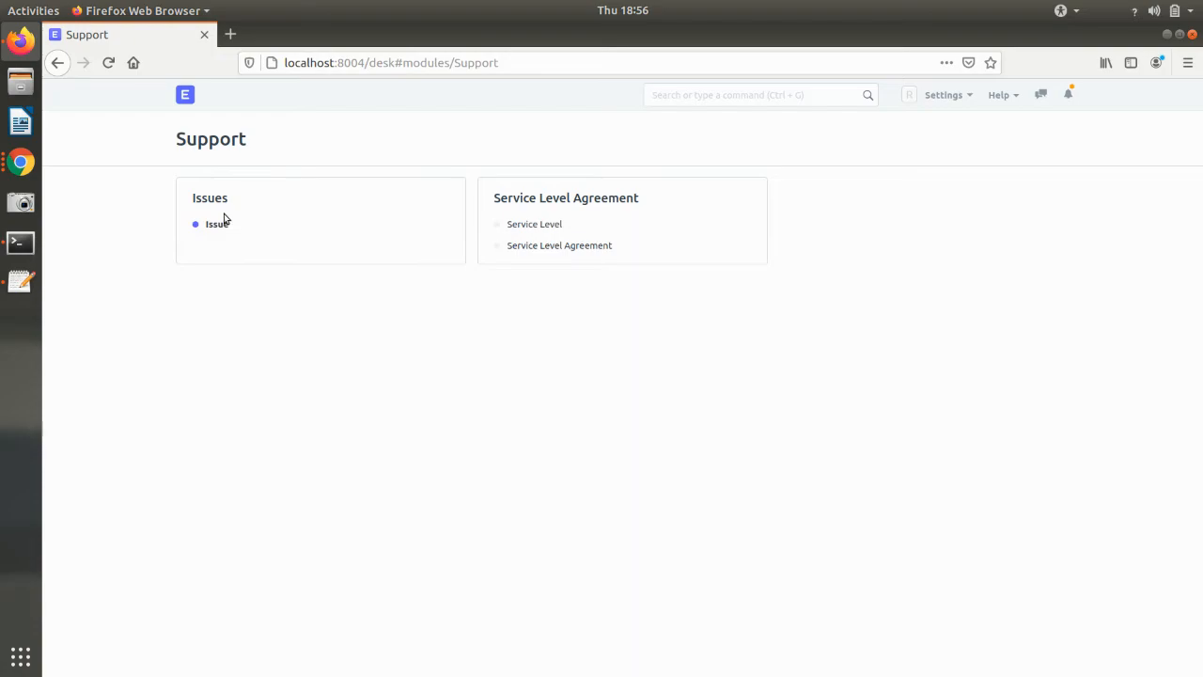
left_click(221, 226)
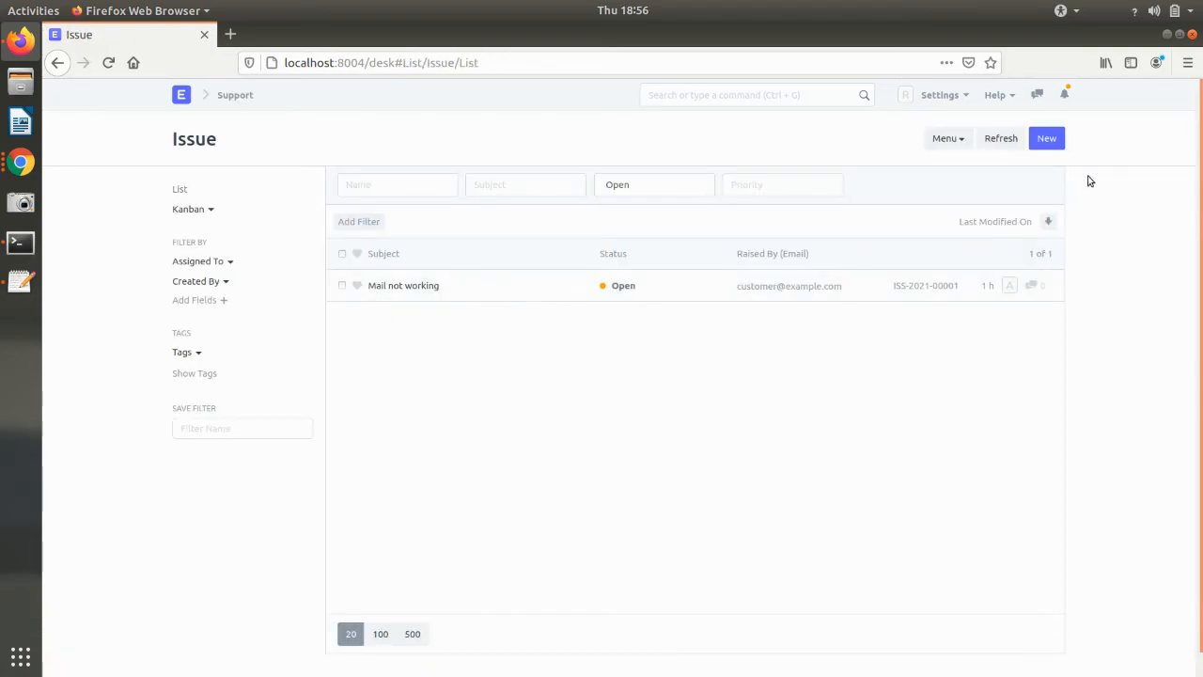
left_click(1046, 143)
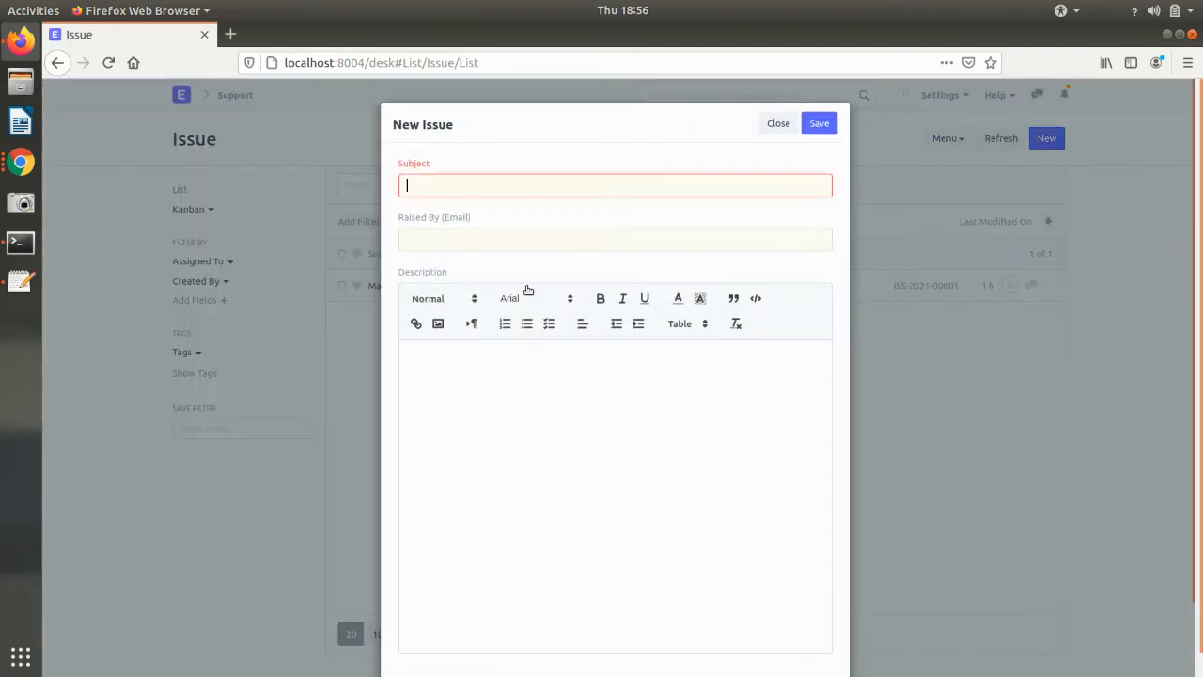
scroll(493, 493, "down", 2)
left_click(434, 621)
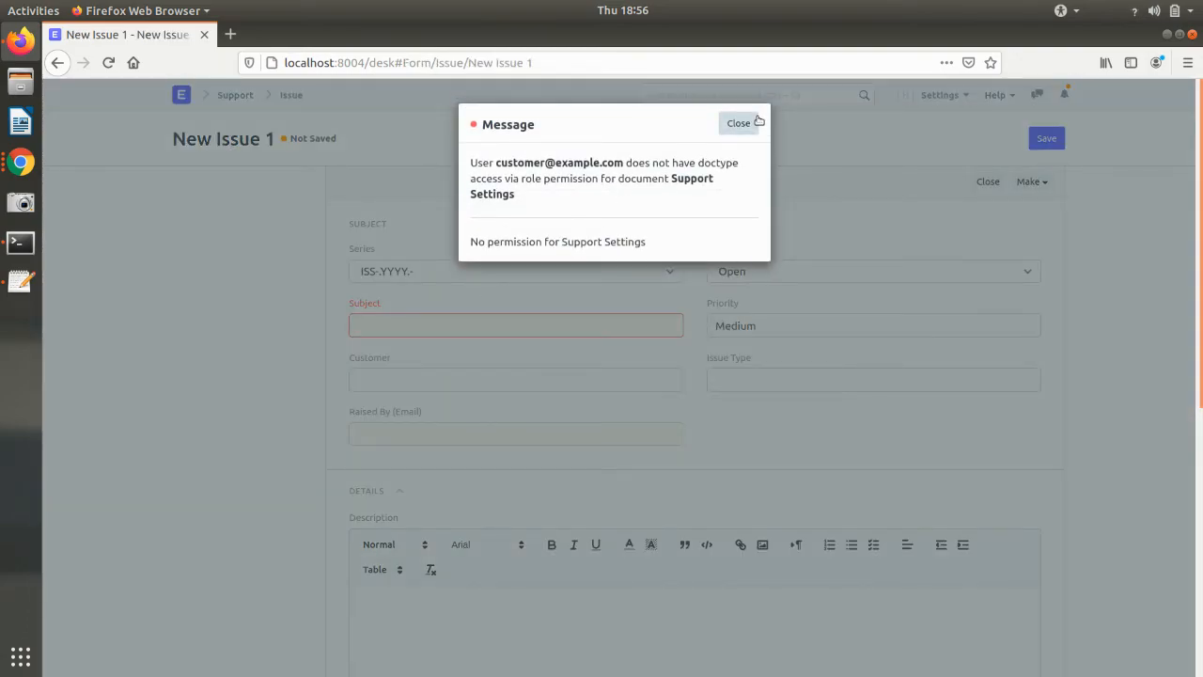
- Enter the subject 'Laptop Microphone not working' and try Issue Type, dismissing the permission errors
left_click(759, 122)
left_click(391, 323)
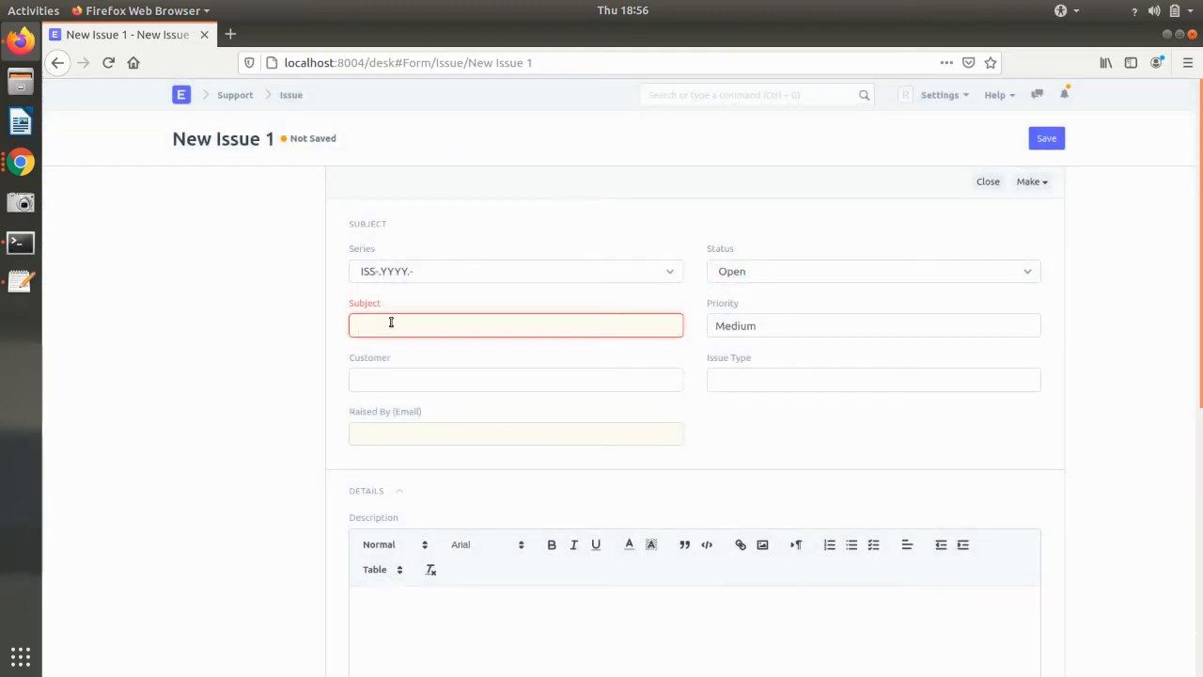
type("Mi")
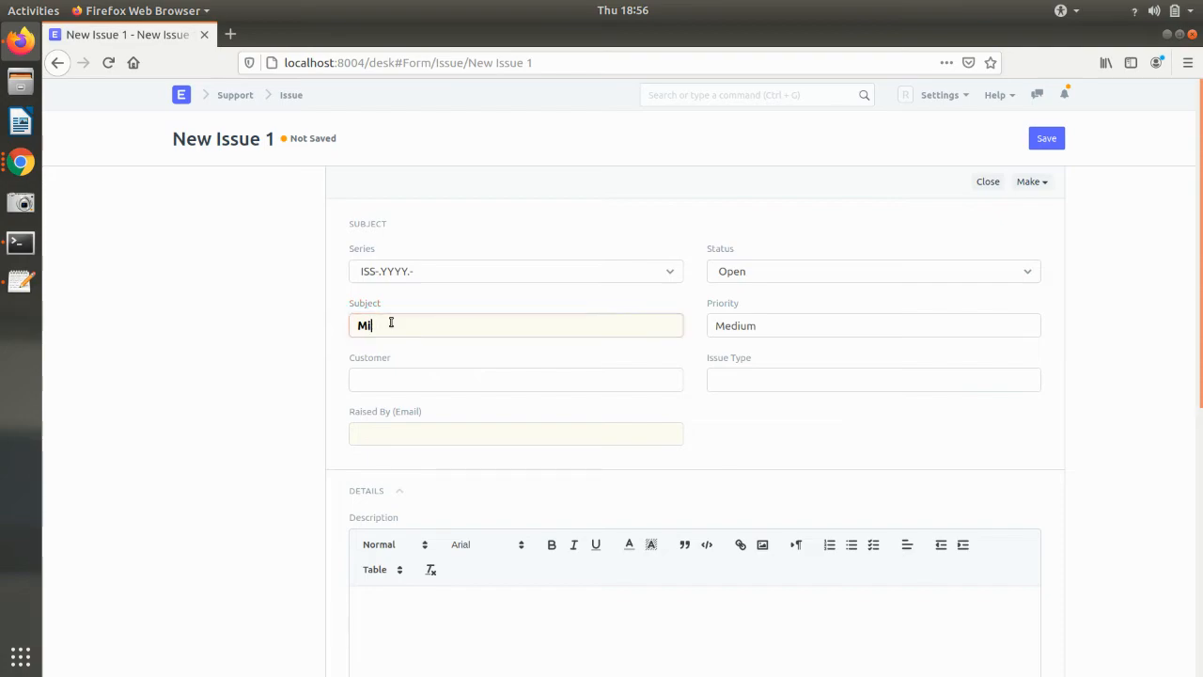
type("ptop Microphone not working")
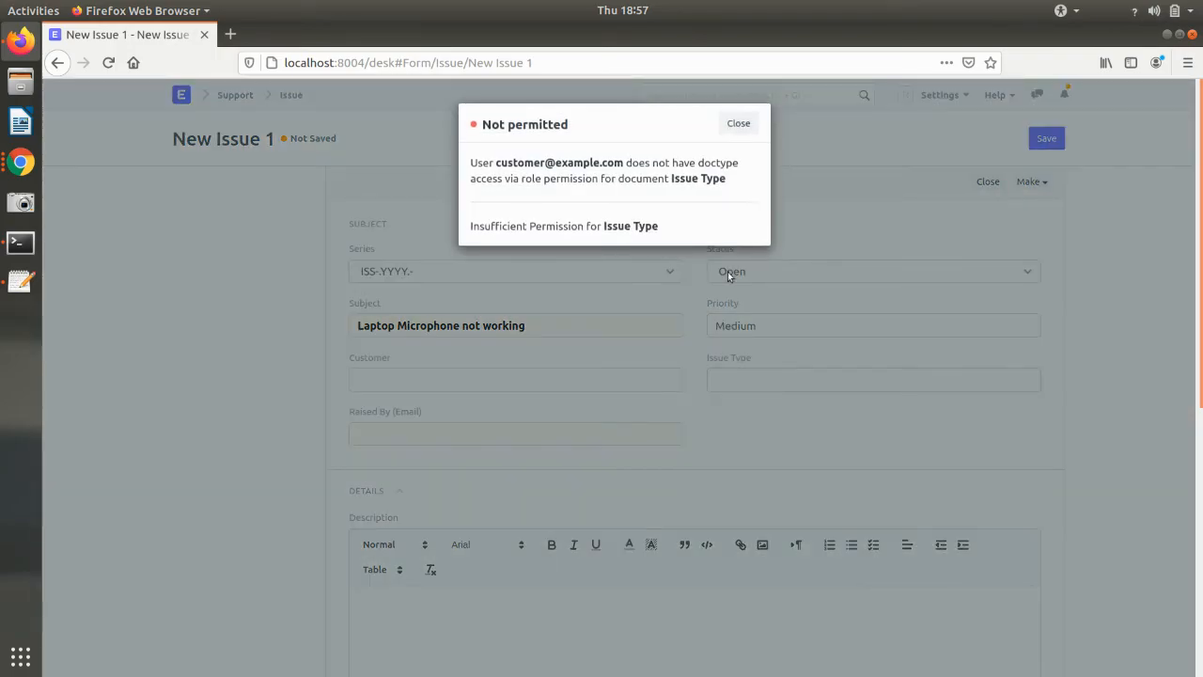
left_click(739, 123)
left_click(764, 385)
left_click(737, 125)
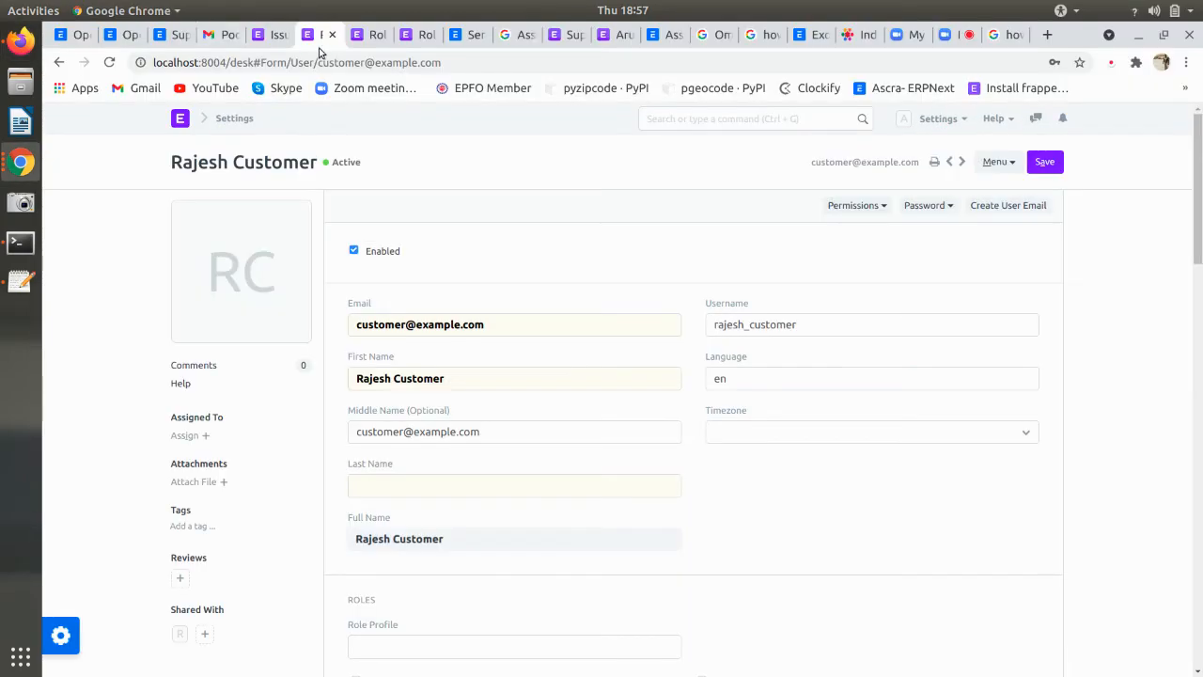
- In the admin Role Permissions Manager, add an Issue Type rule for the User role at level 0
left_click(365, 37)
left_click(427, 36)
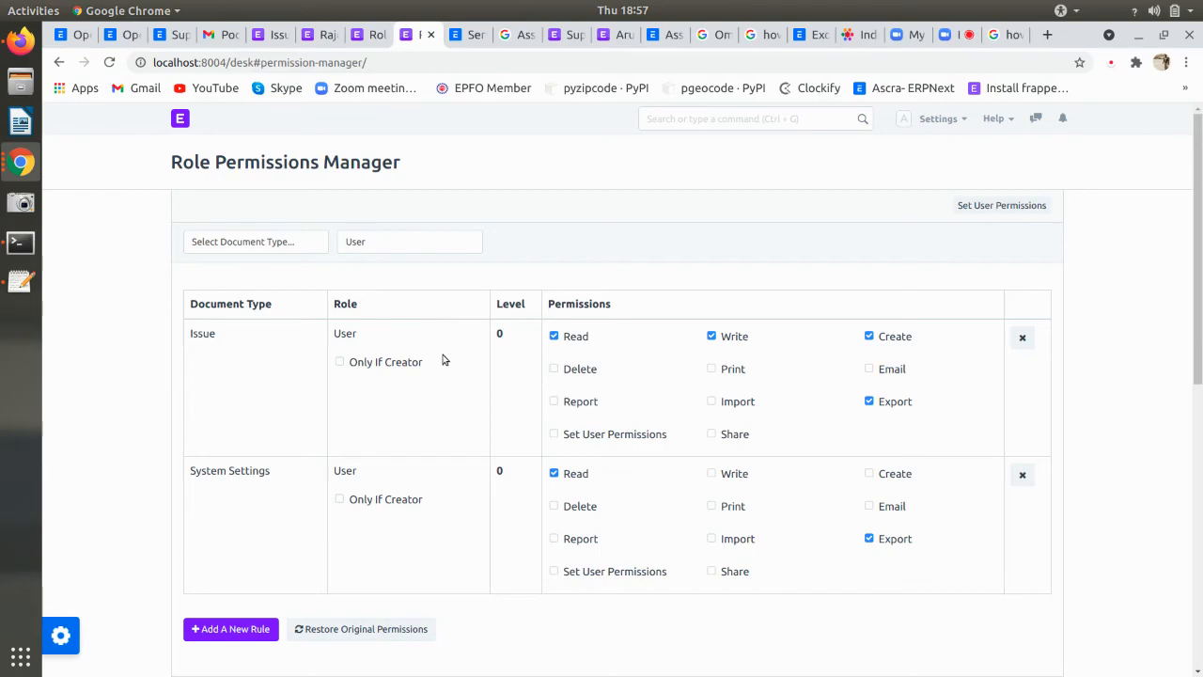
left_click(233, 628)
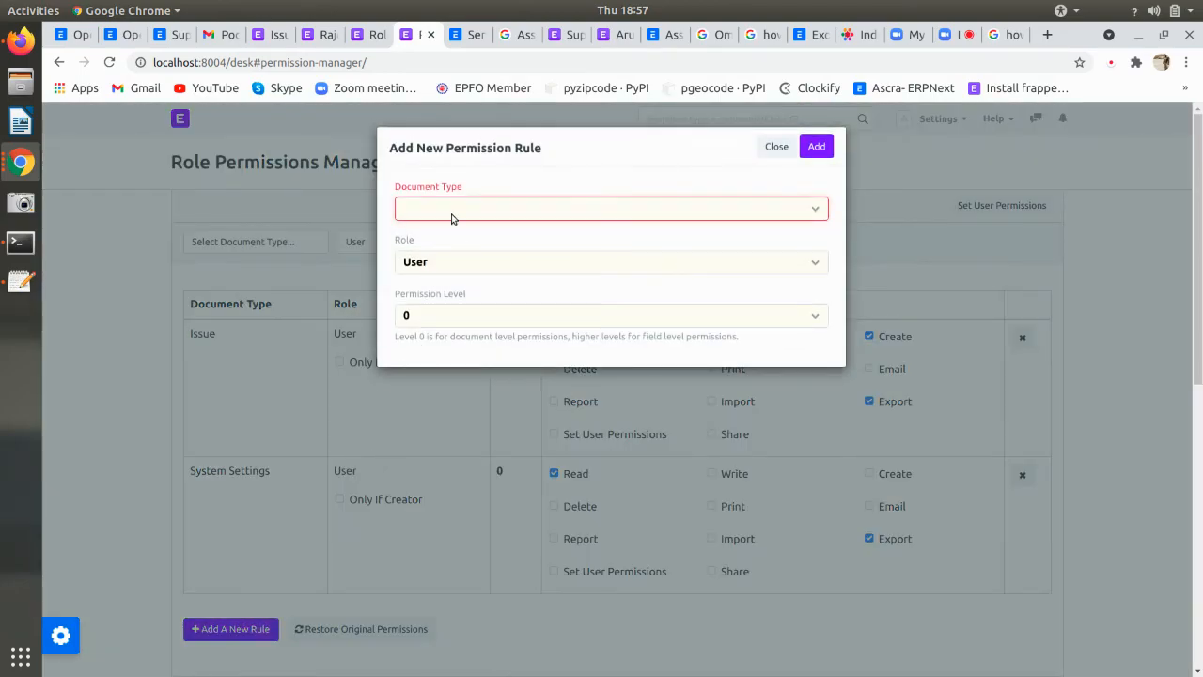
left_click(451, 211)
type("issue type")
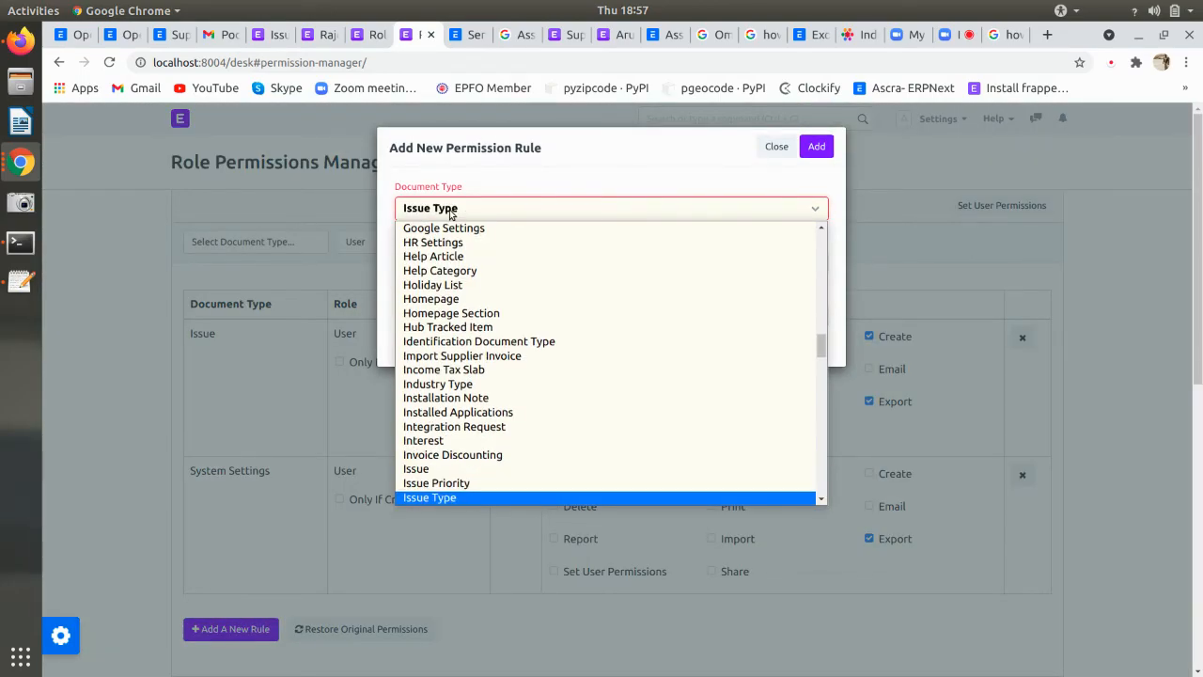
key("Return")
left_click(817, 146)
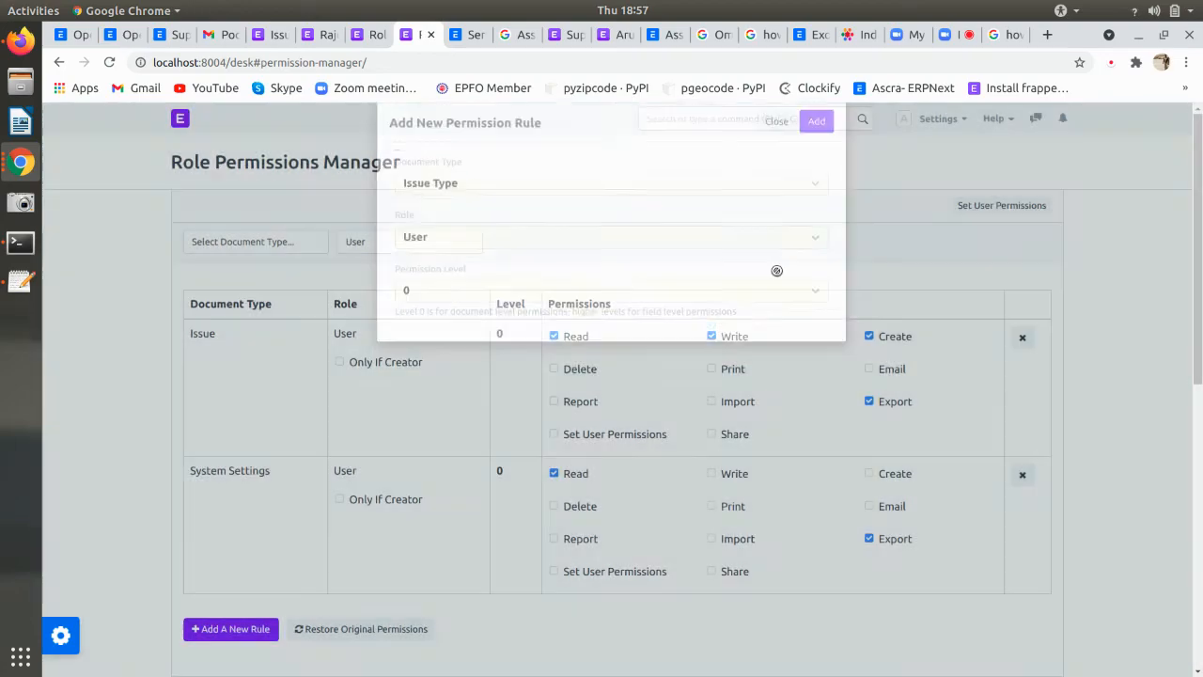
- On the customer's issue form, set Issue Type to Technical and save it as ISS-2021-00003
scroll(669, 517, "down", 4)
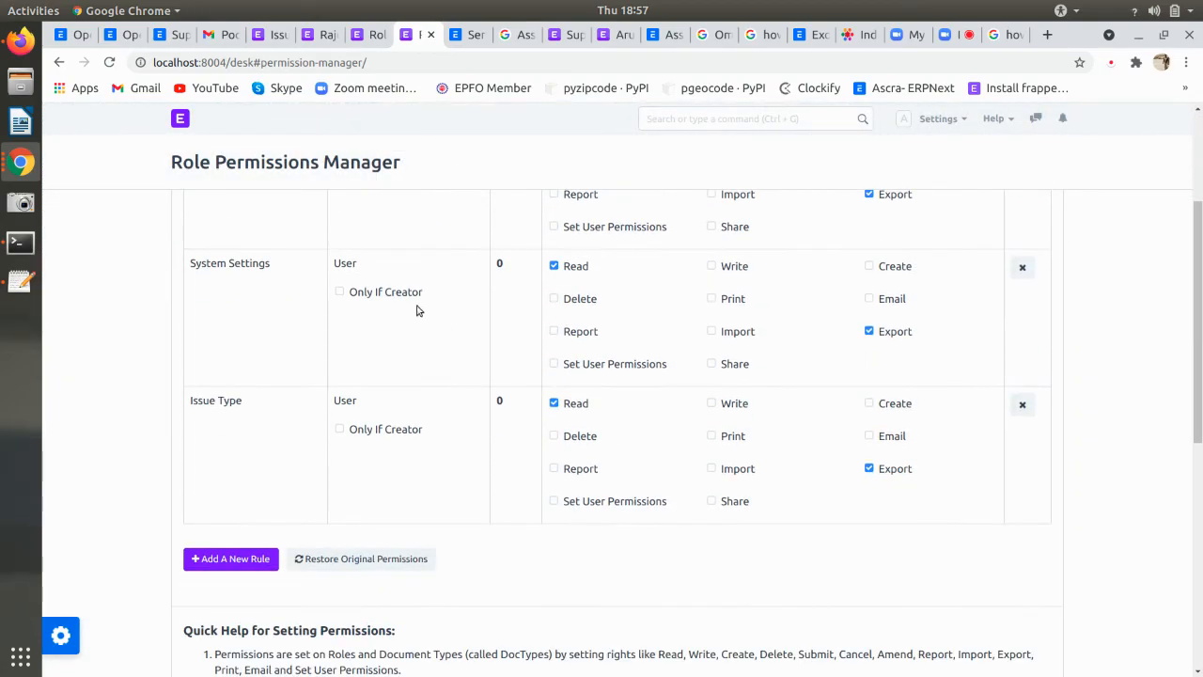
key("alt+Tab")
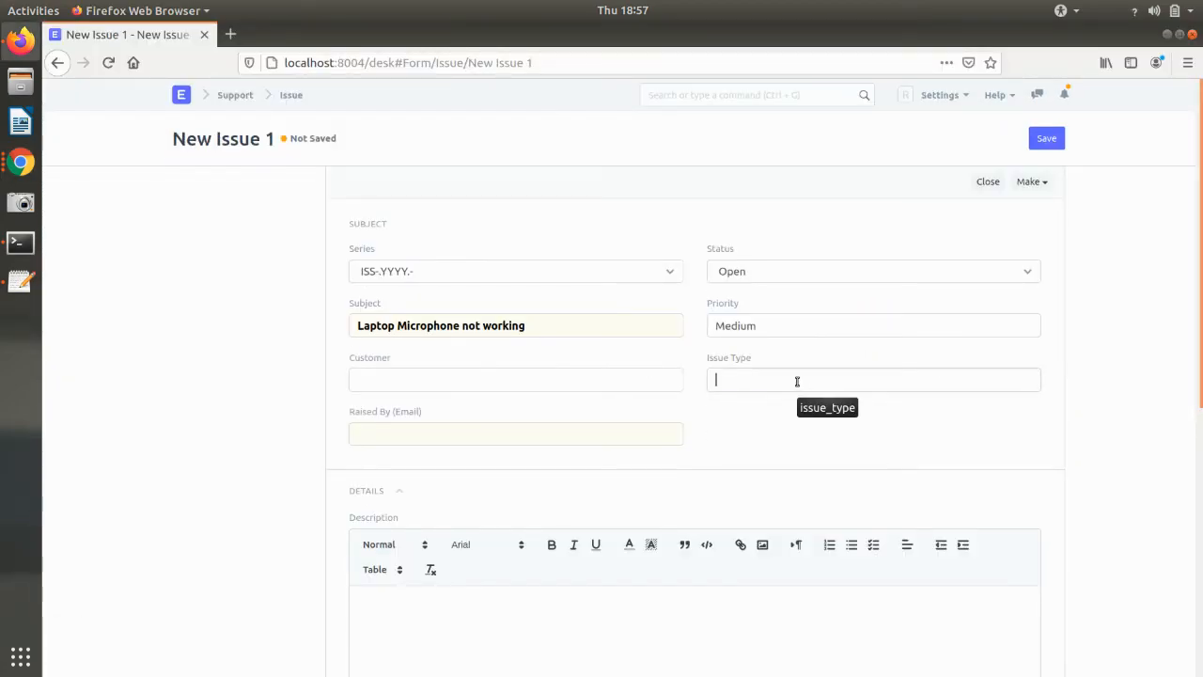
left_click(784, 404)
left_click(1063, 137)
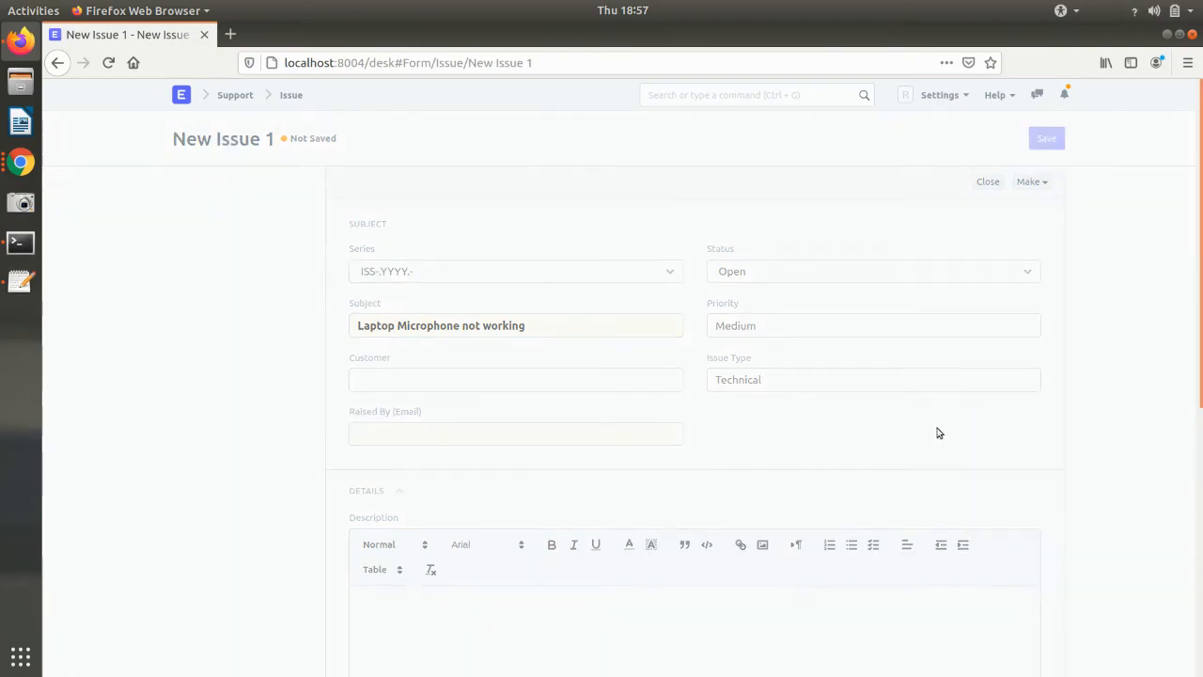
scroll(438, 336, "down", 1)
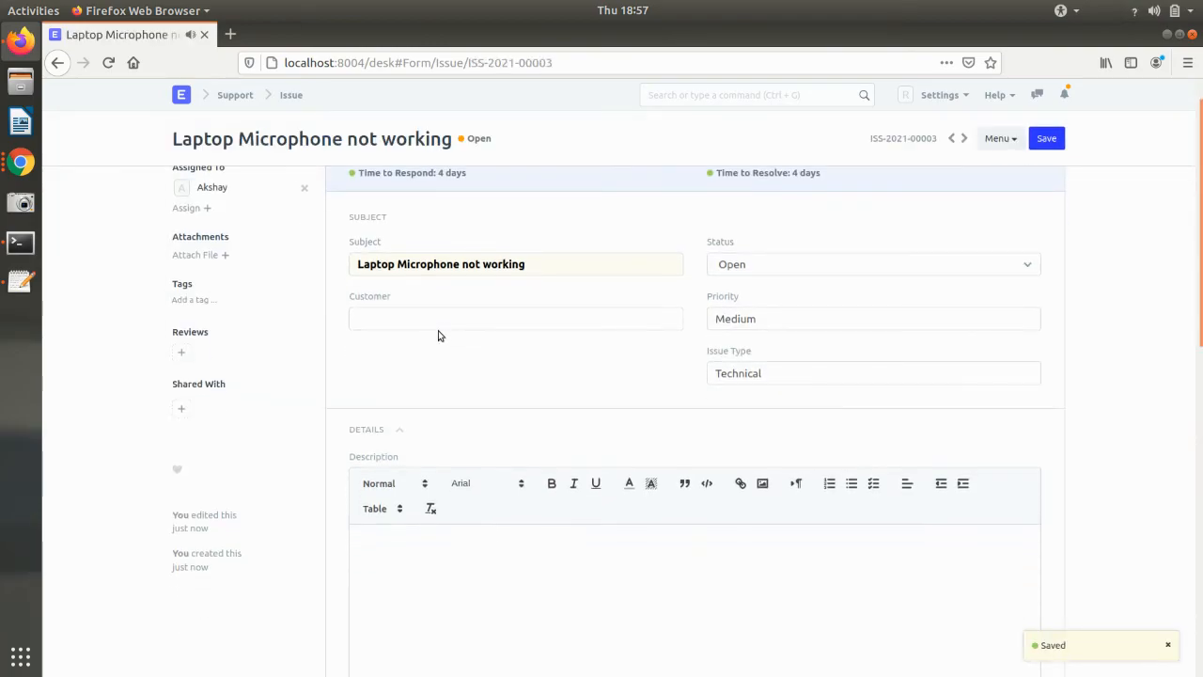
scroll(440, 330, "up", 1)
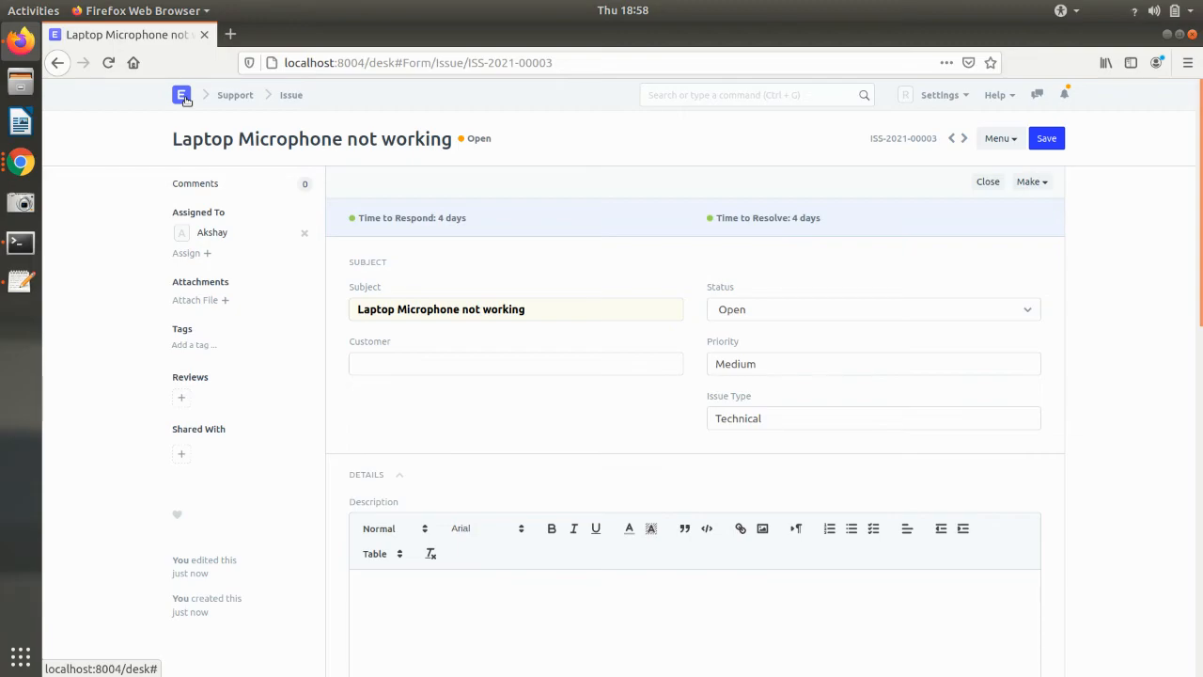
left_click(19, 162)
- Log out of the customer session and close the Laptop Display not working and TS-2021-00001 tabs
left_click(136, 197)
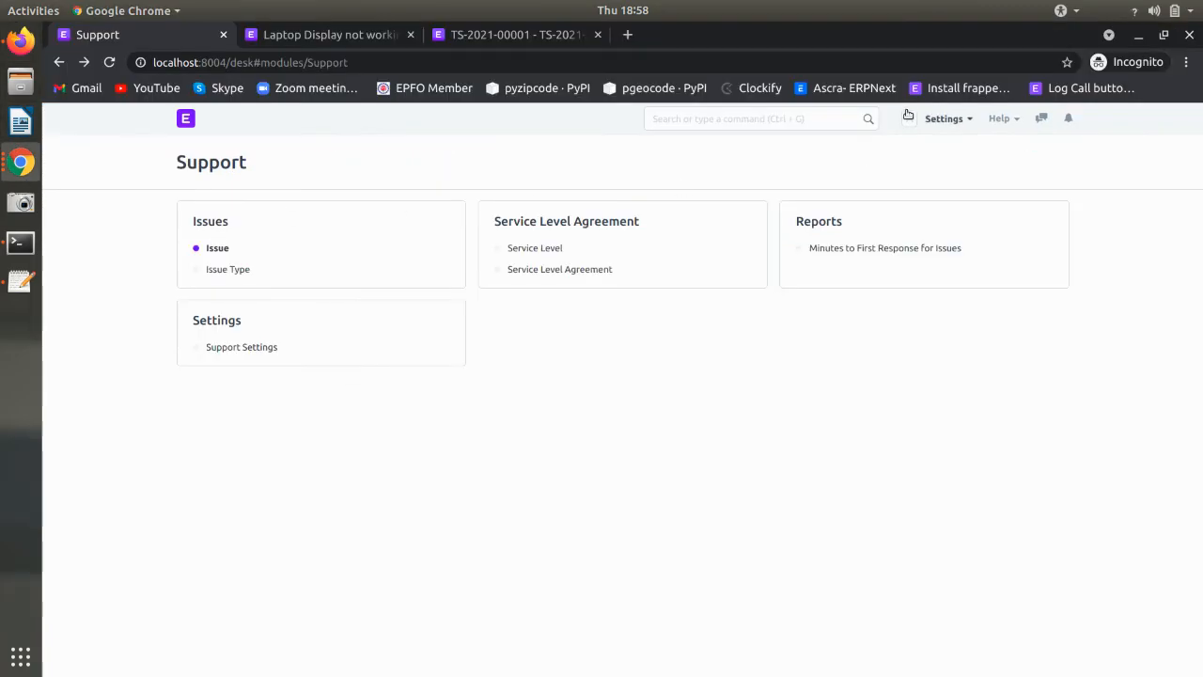
left_click(964, 120)
left_click(894, 408)
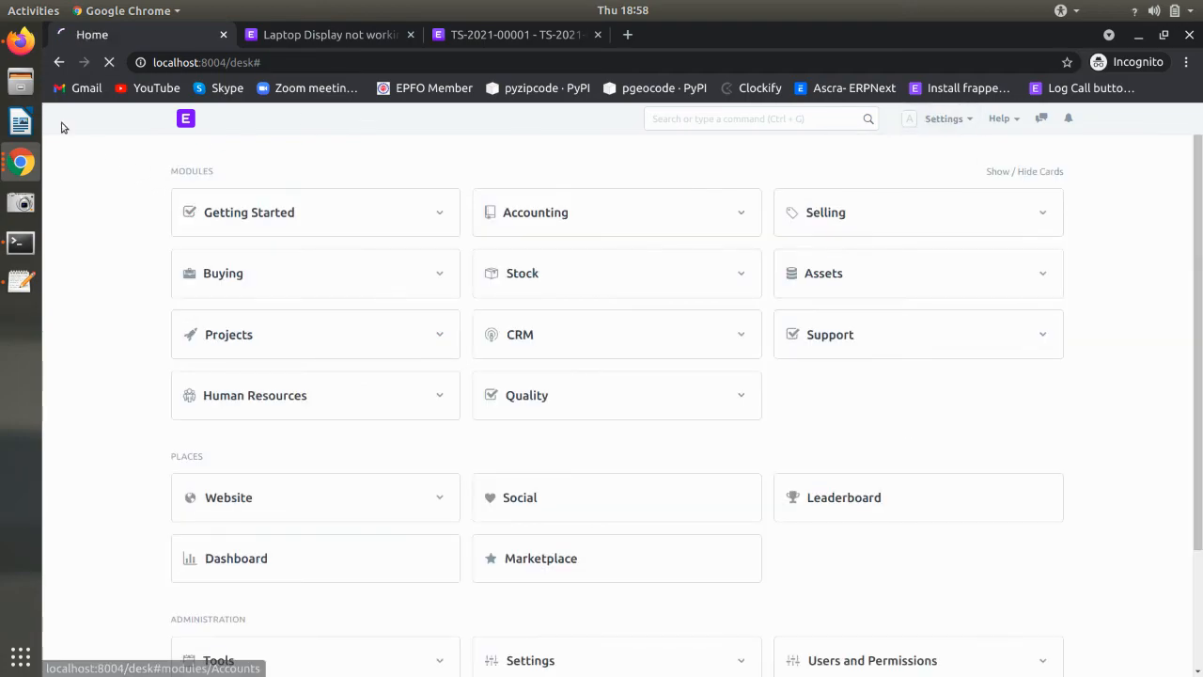
left_click(534, 269)
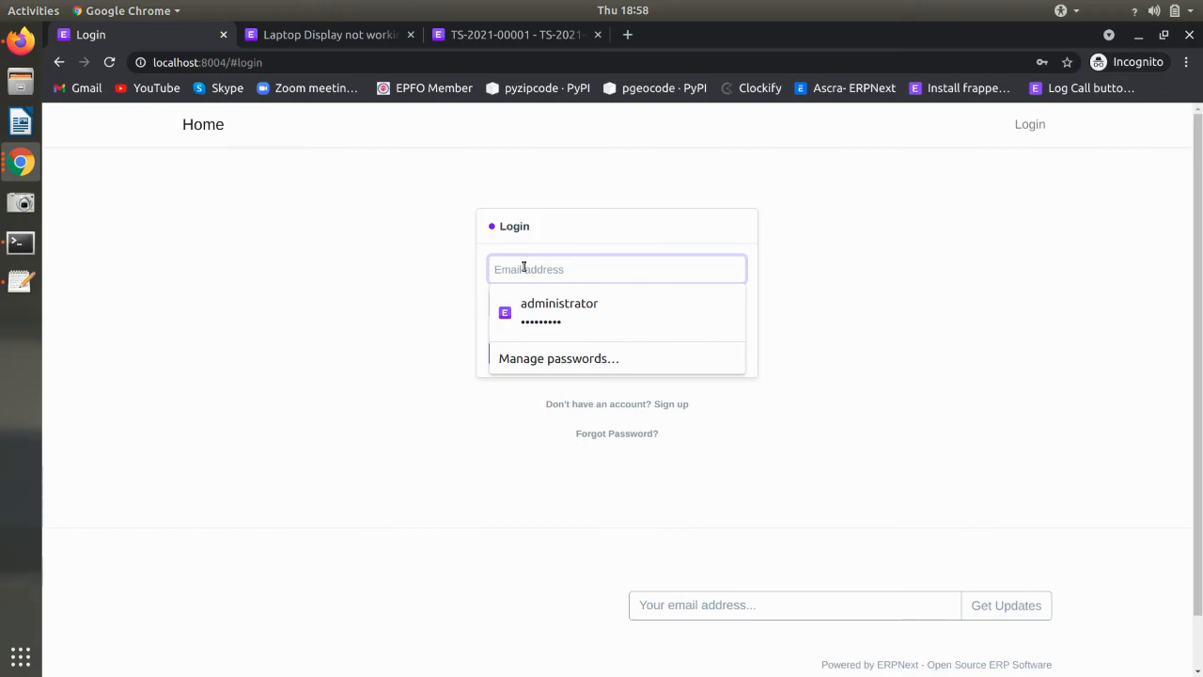
type("s")
key("BackSpace")
left_click(360, 37)
left_click(410, 34)
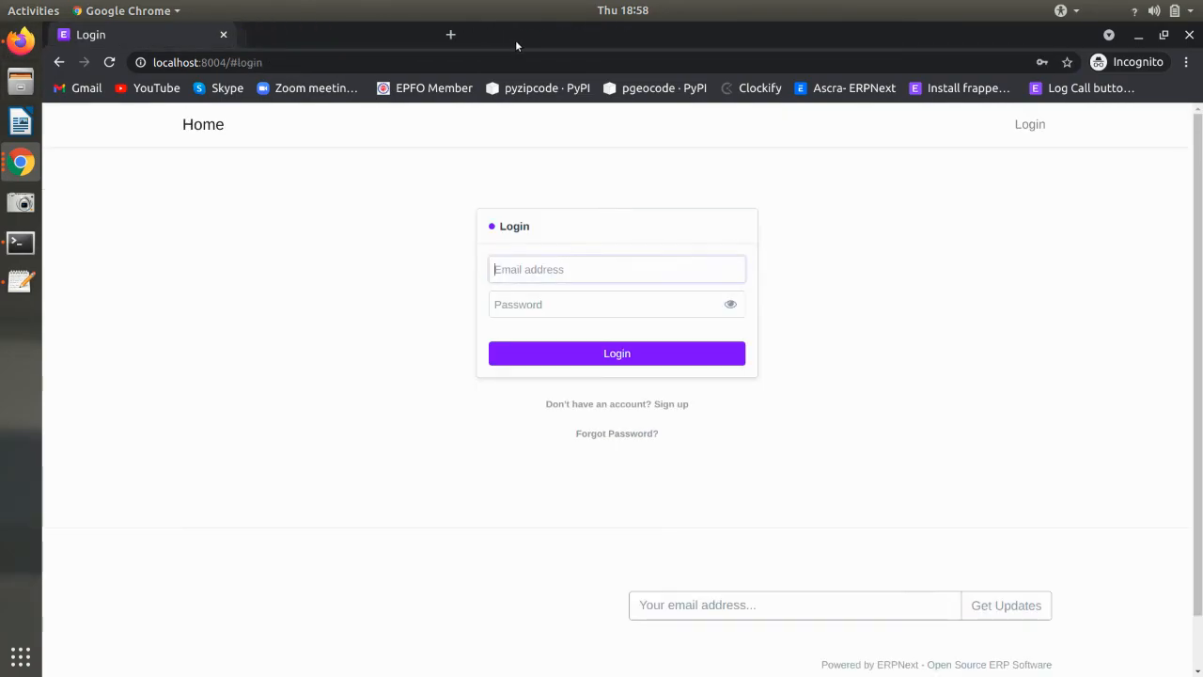
left_click(410, 35)
- In the admin window, open the support user's record from the User list and copy their e-mail
left_click(25, 79)
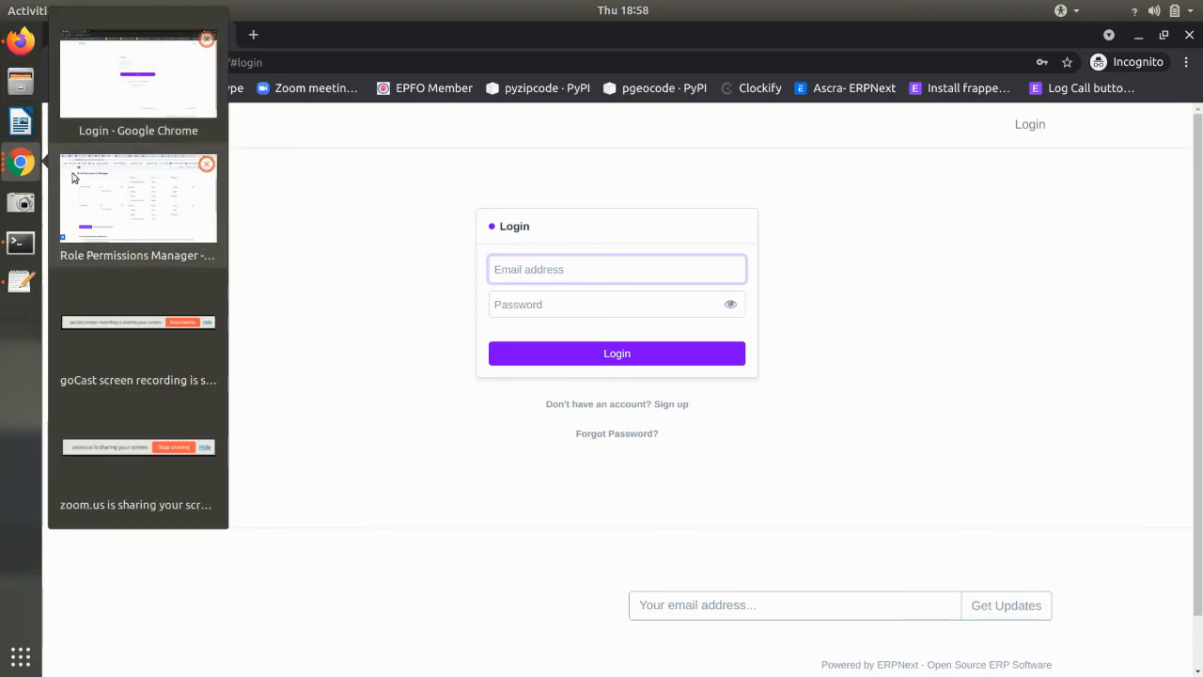
left_click(134, 202)
left_click(334, 36)
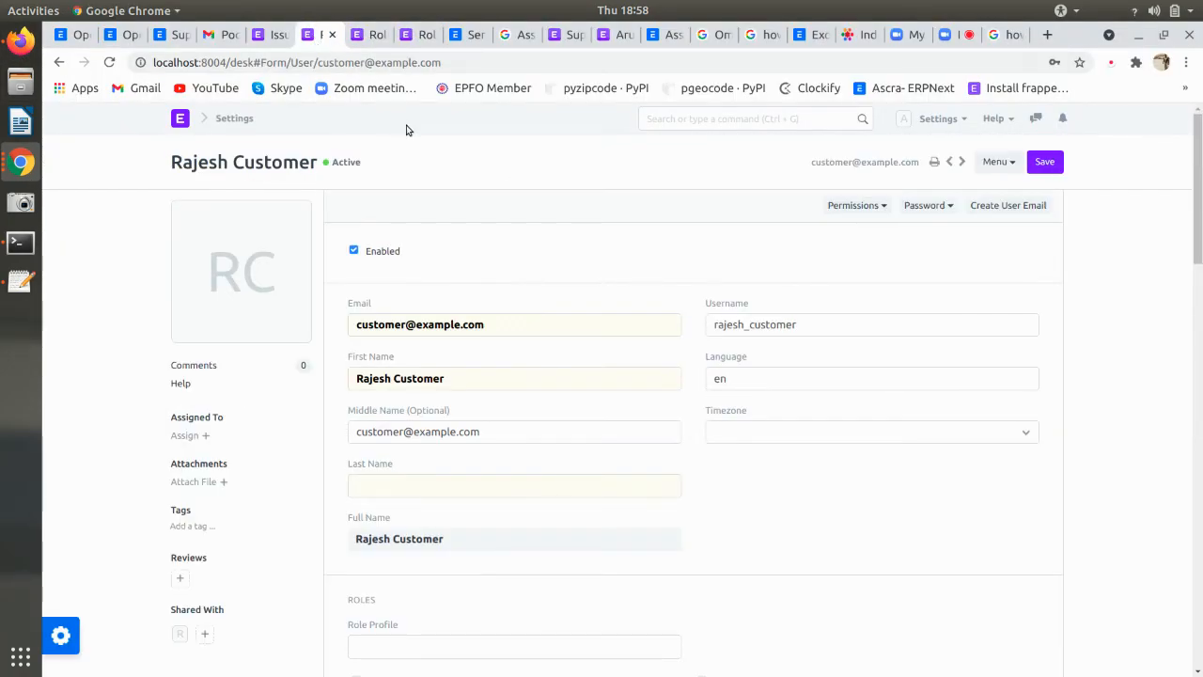
left_click(58, 62)
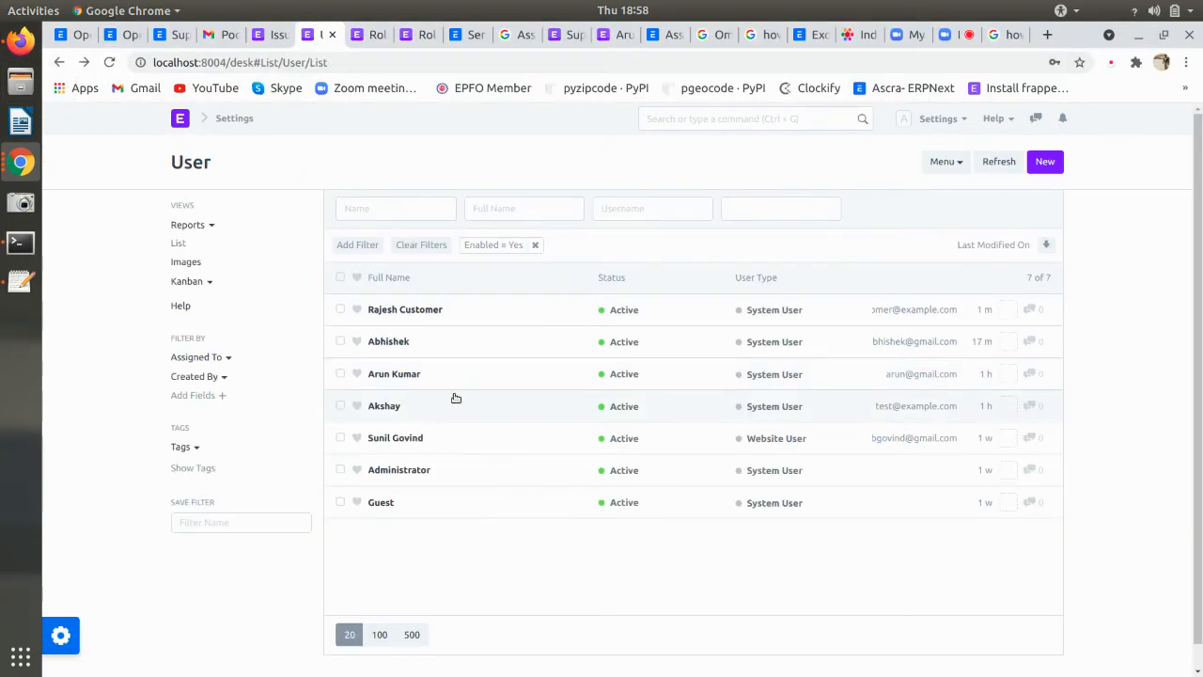
left_click(446, 410)
left_click_drag(837, 165, 919, 166)
key("ctrl+c")
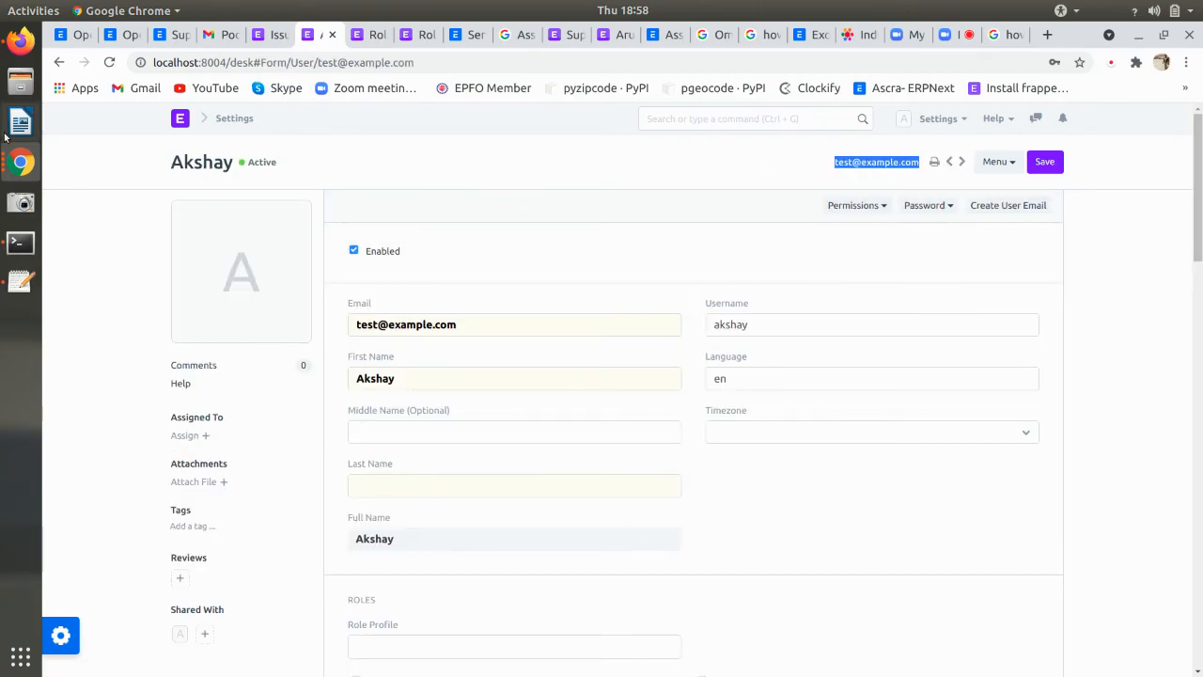
- Log in as the support user with the copied e-mail and the account password, then view notifications
left_click(21, 163)
left_click(187, 246)
key("ctrl+v")
left_click(564, 295)
type("ad")
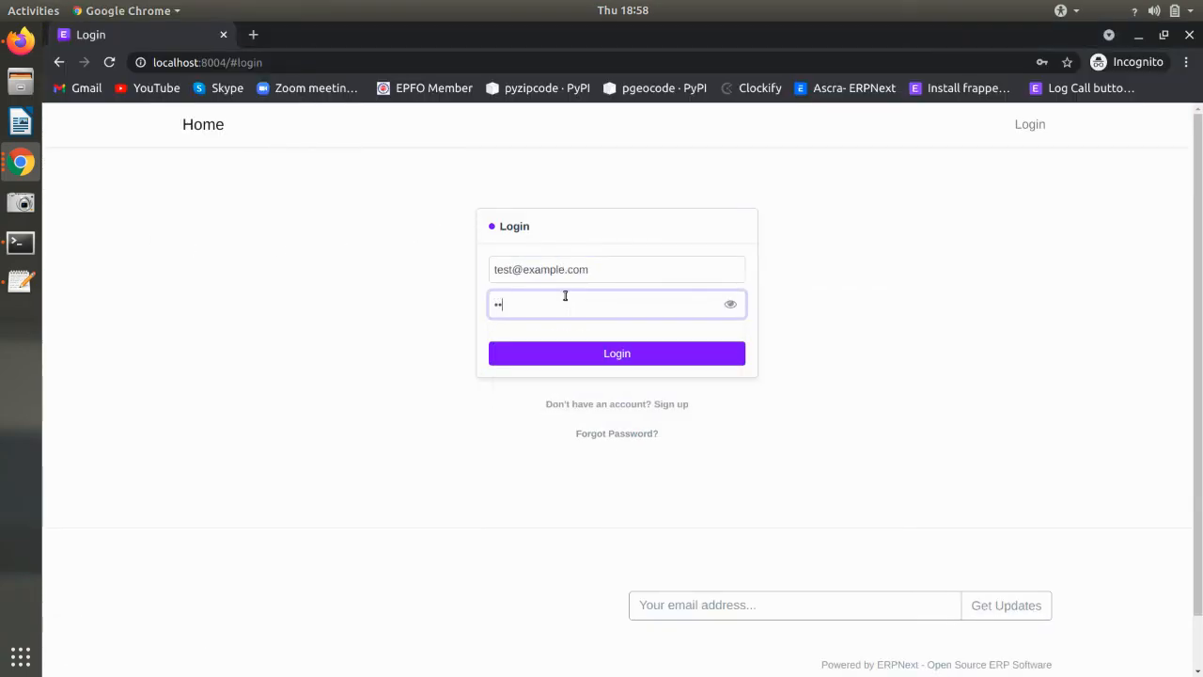
key("Return")
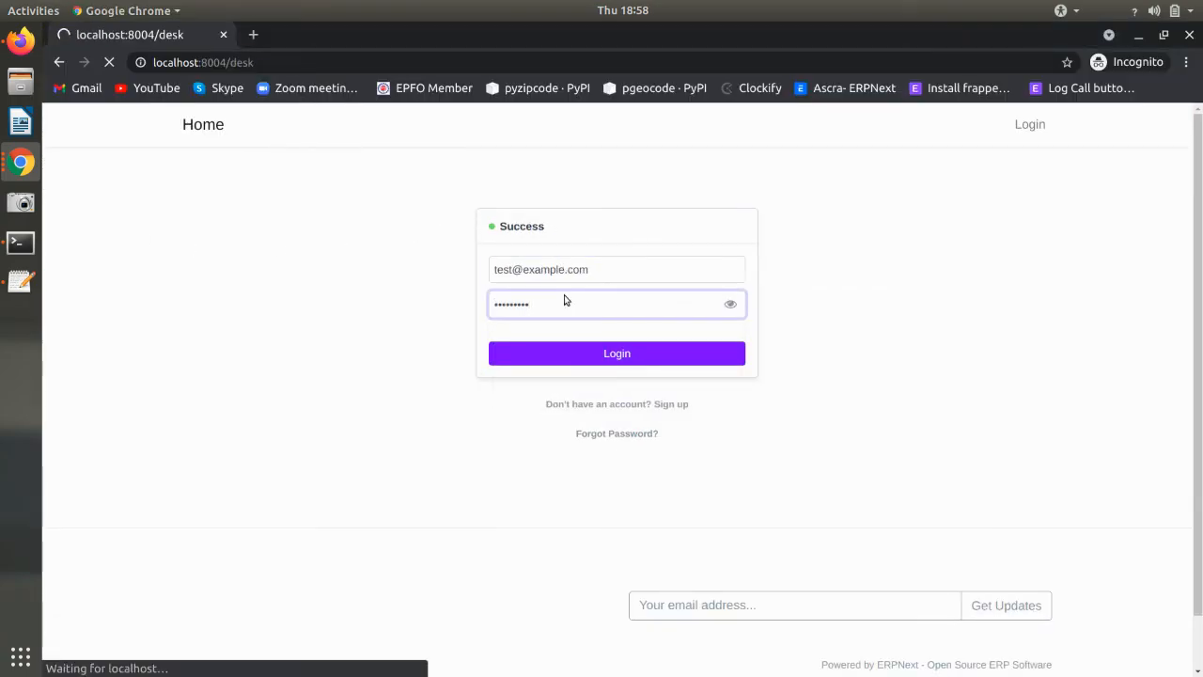
left_click(1069, 118)
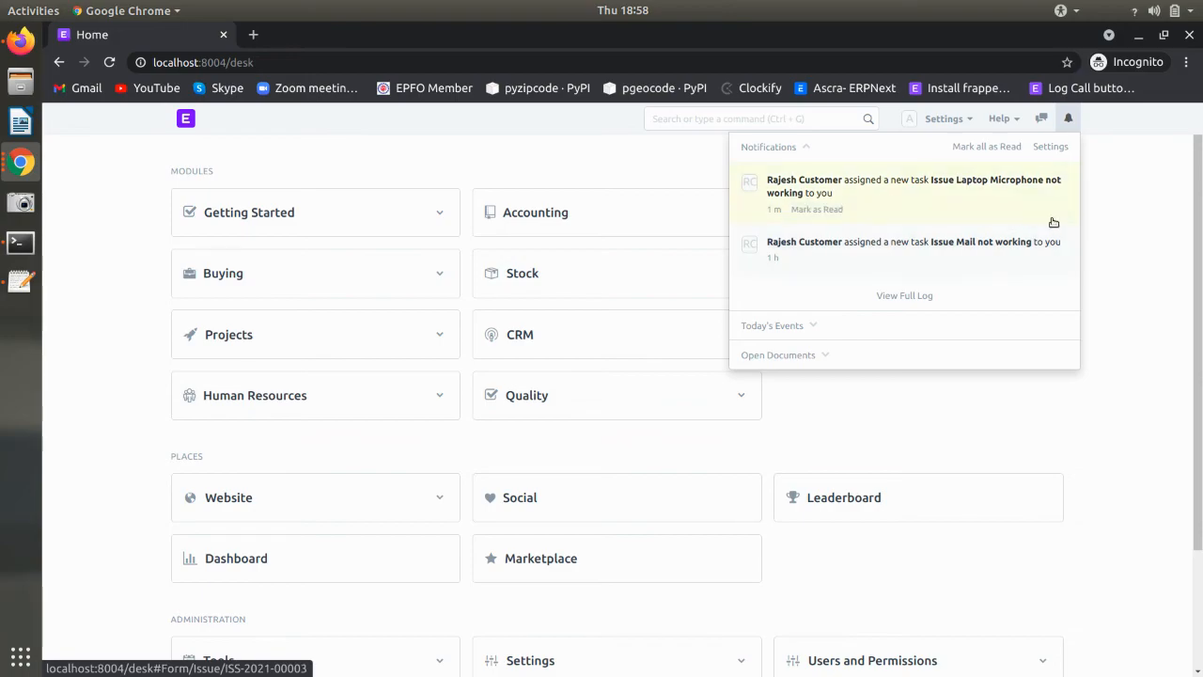
- As the support user, open the Laptop Microphone not working issue and check its status stays Open
left_click(993, 454)
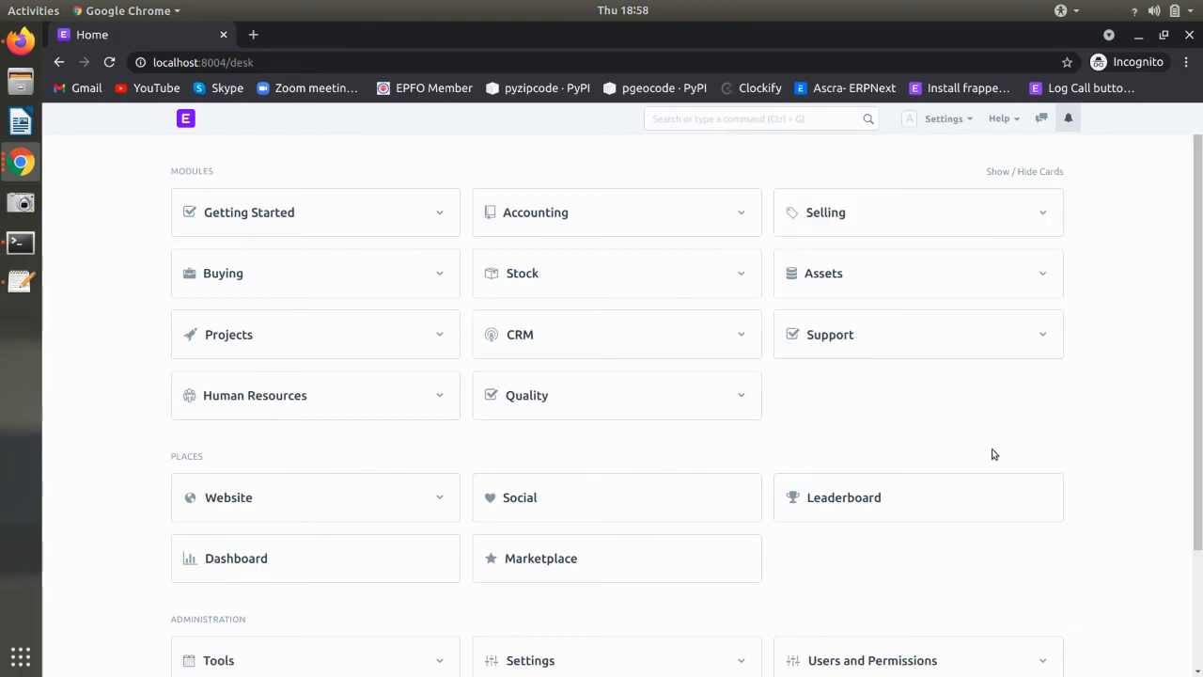
left_click(875, 347)
left_click(217, 250)
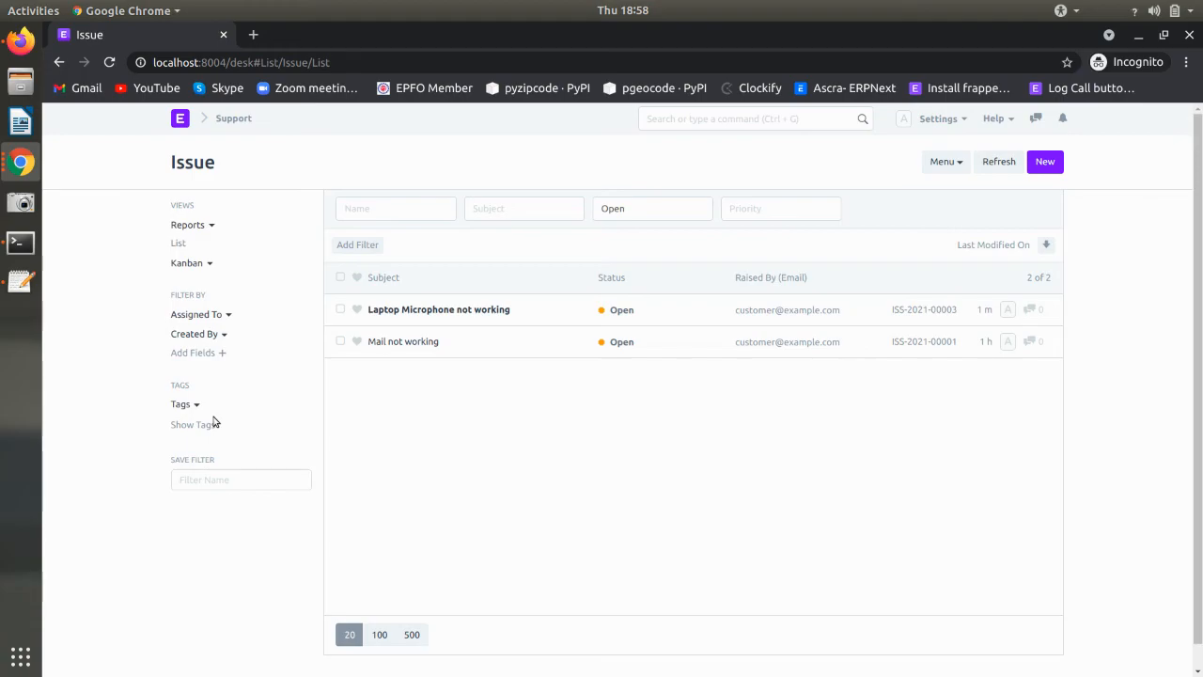
left_click(537, 318)
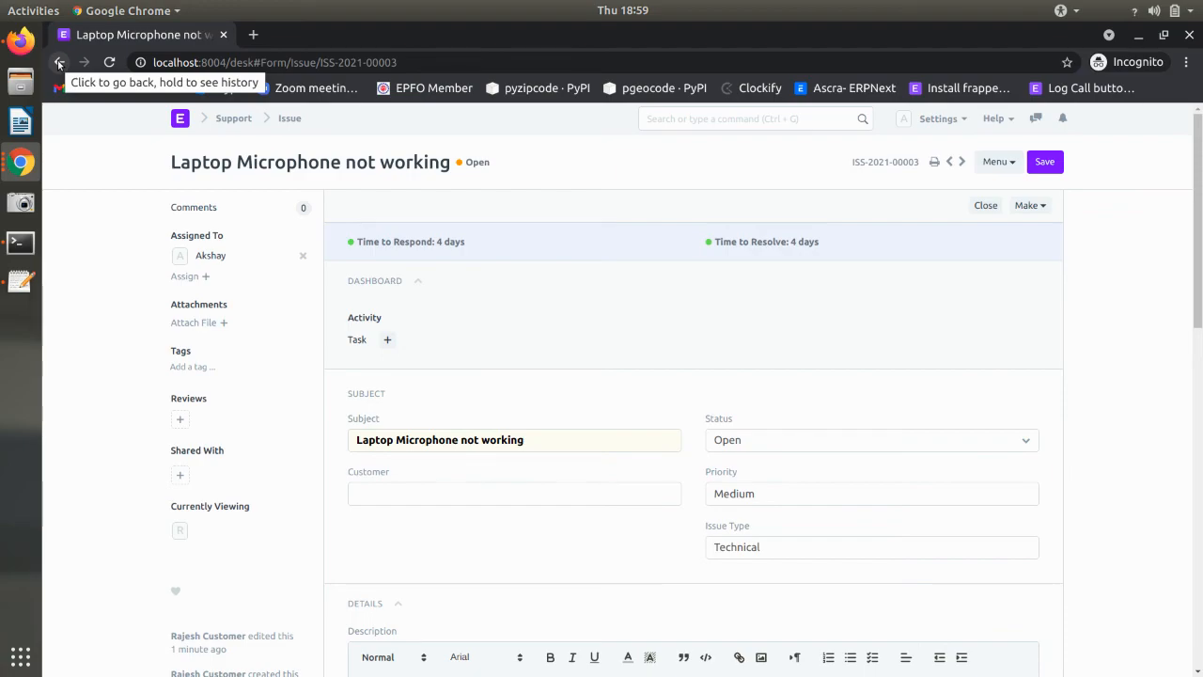
left_click(745, 450)
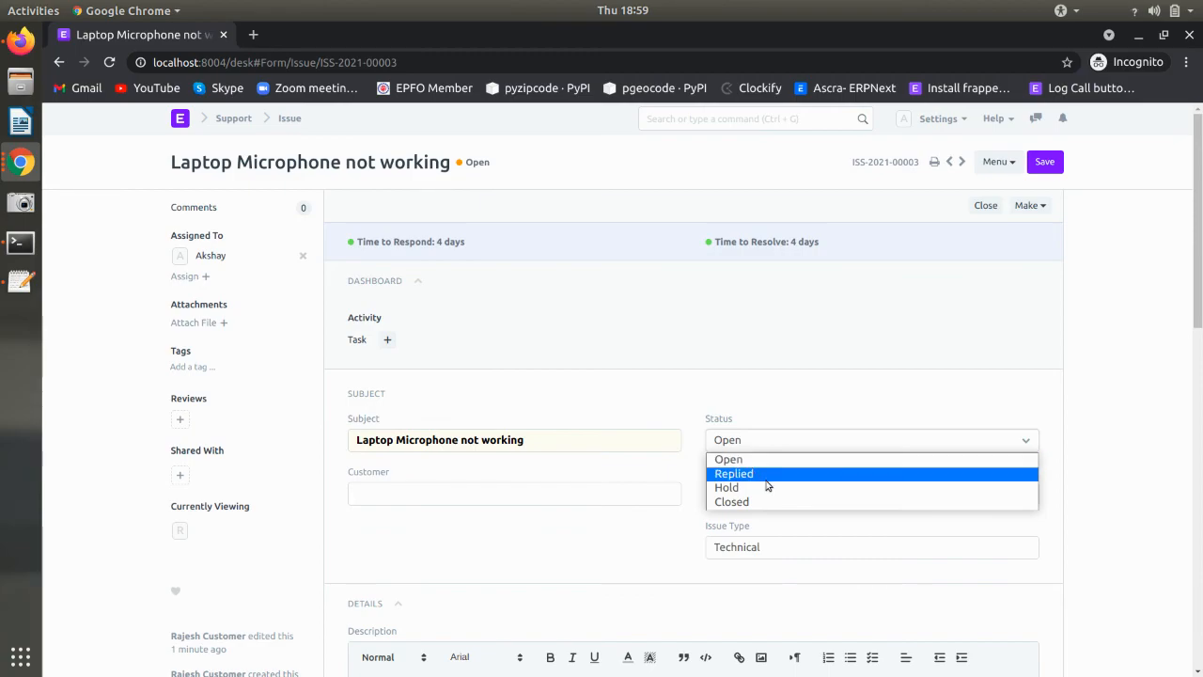
left_click(769, 415)
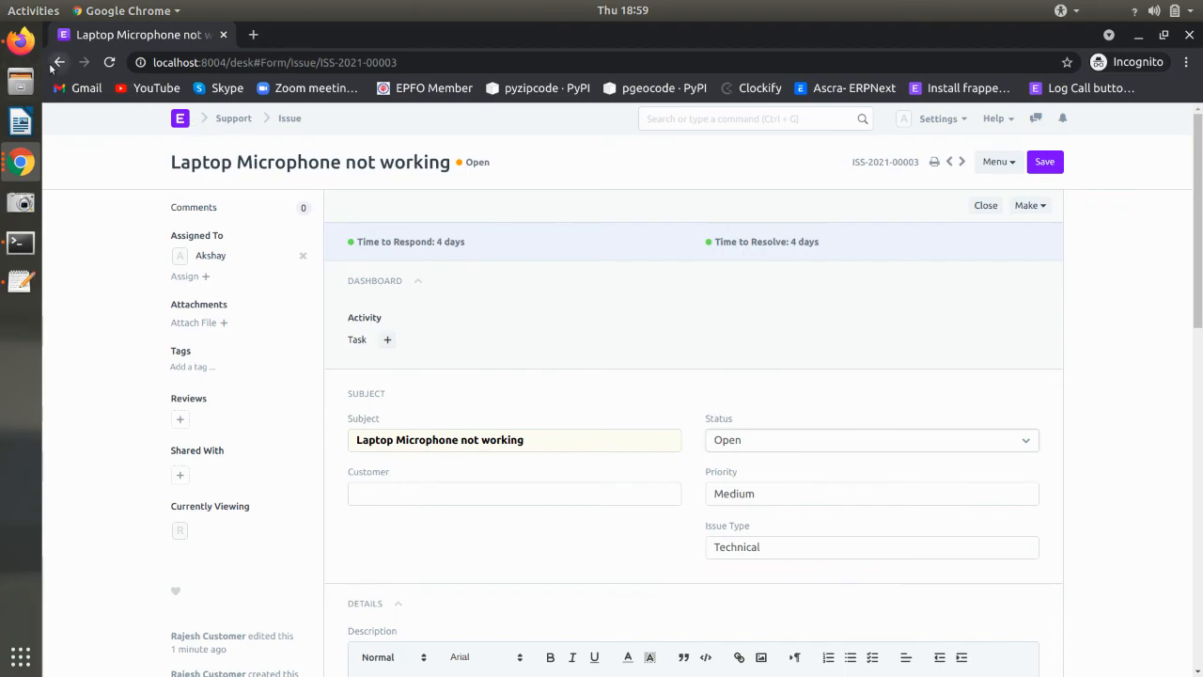
left_click(740, 444)
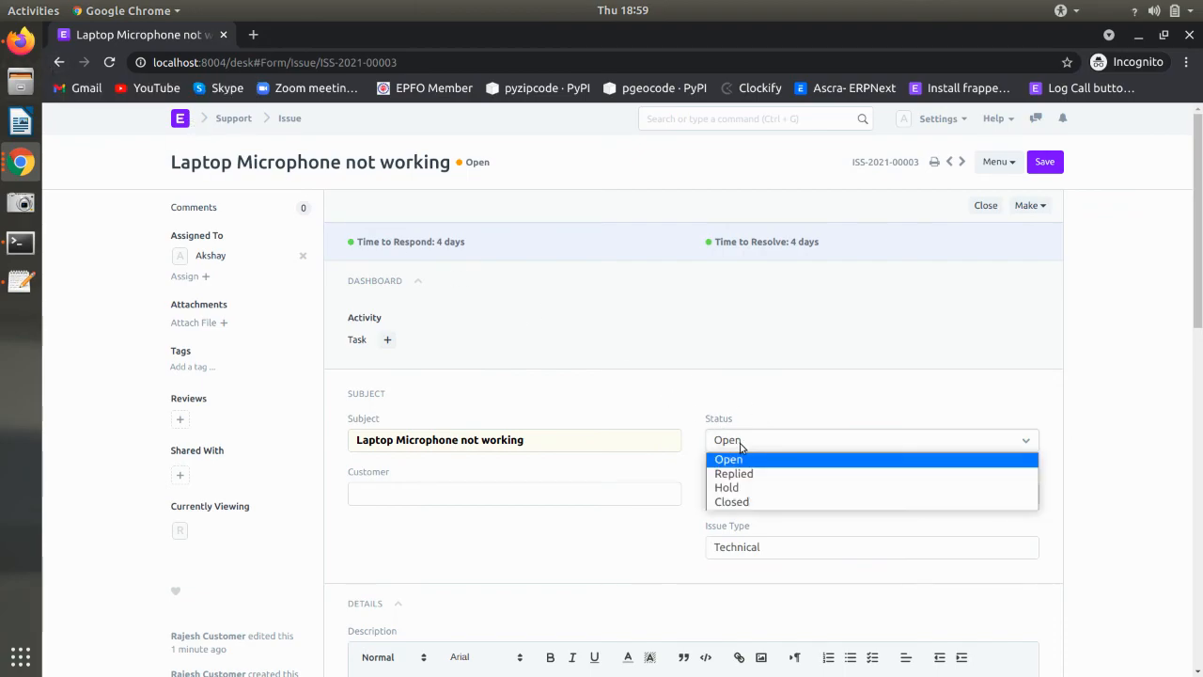
left_click(741, 445)
- Open the Mail not working issue, then bring up the support user's record in the admin window
left_click(58, 62)
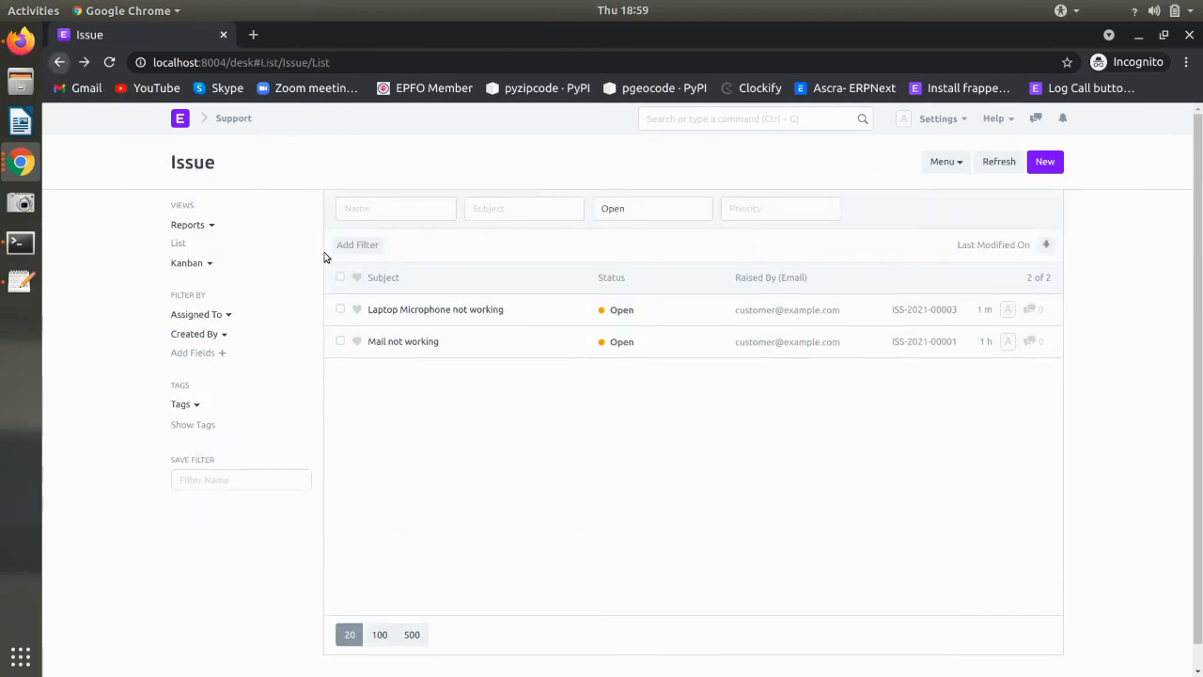
left_click(443, 354)
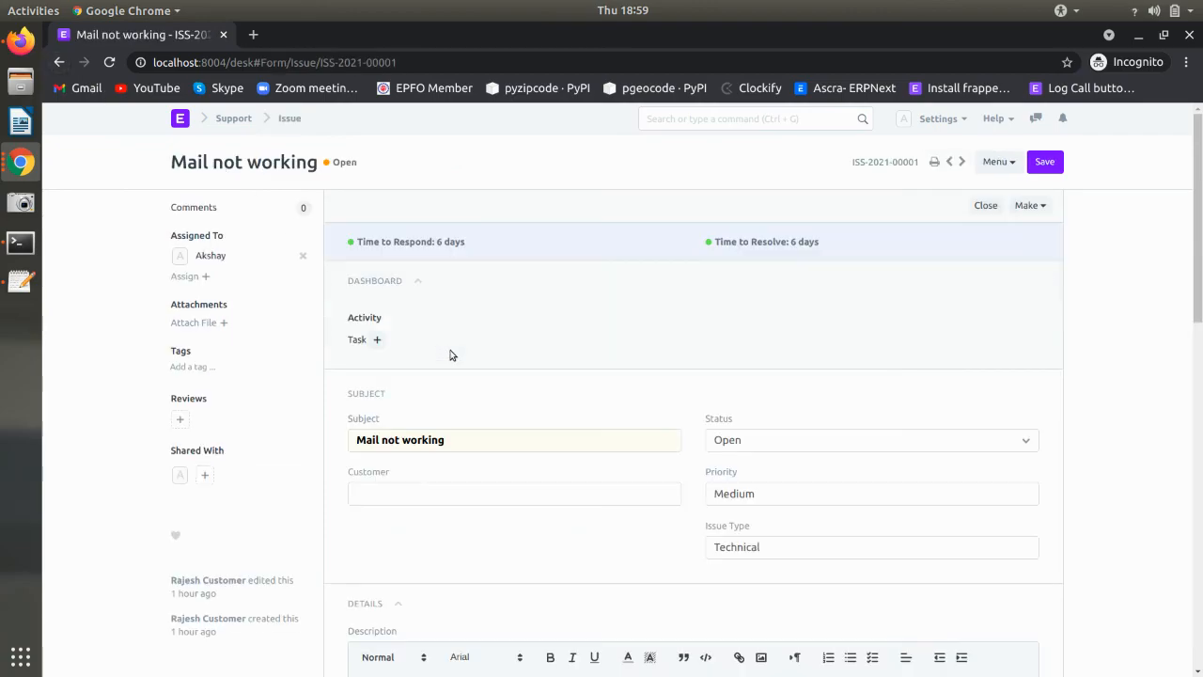
left_click(21, 161)
left_click(138, 75)
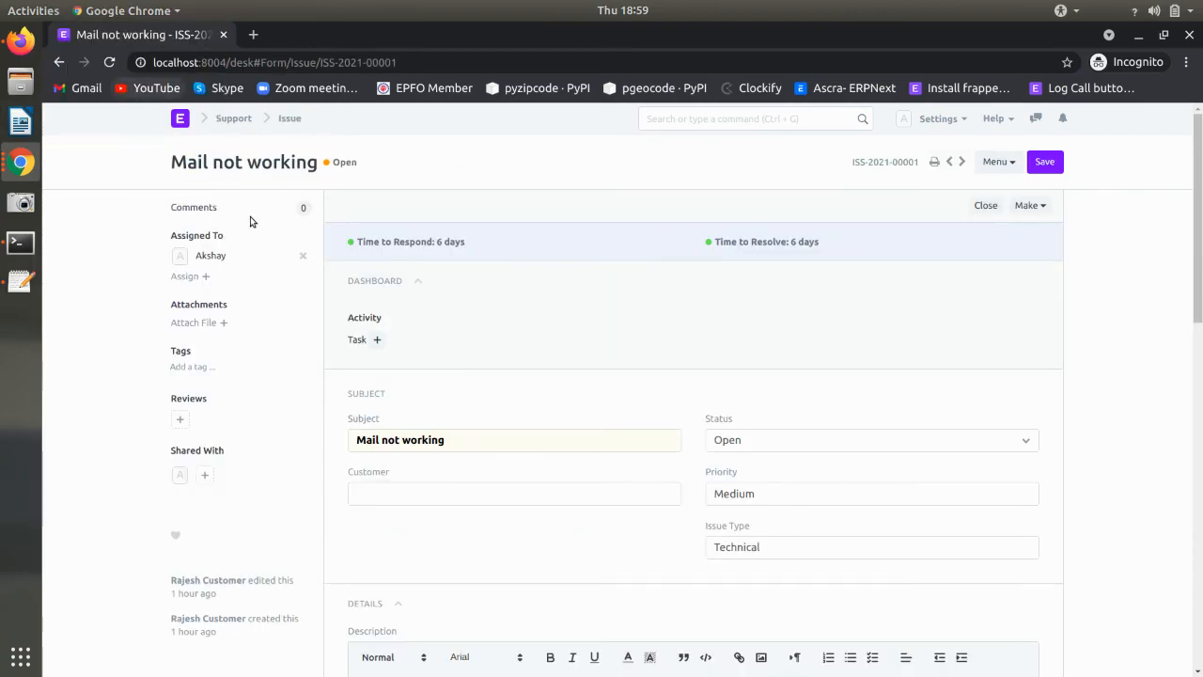
left_click(21, 162)
left_click(160, 218)
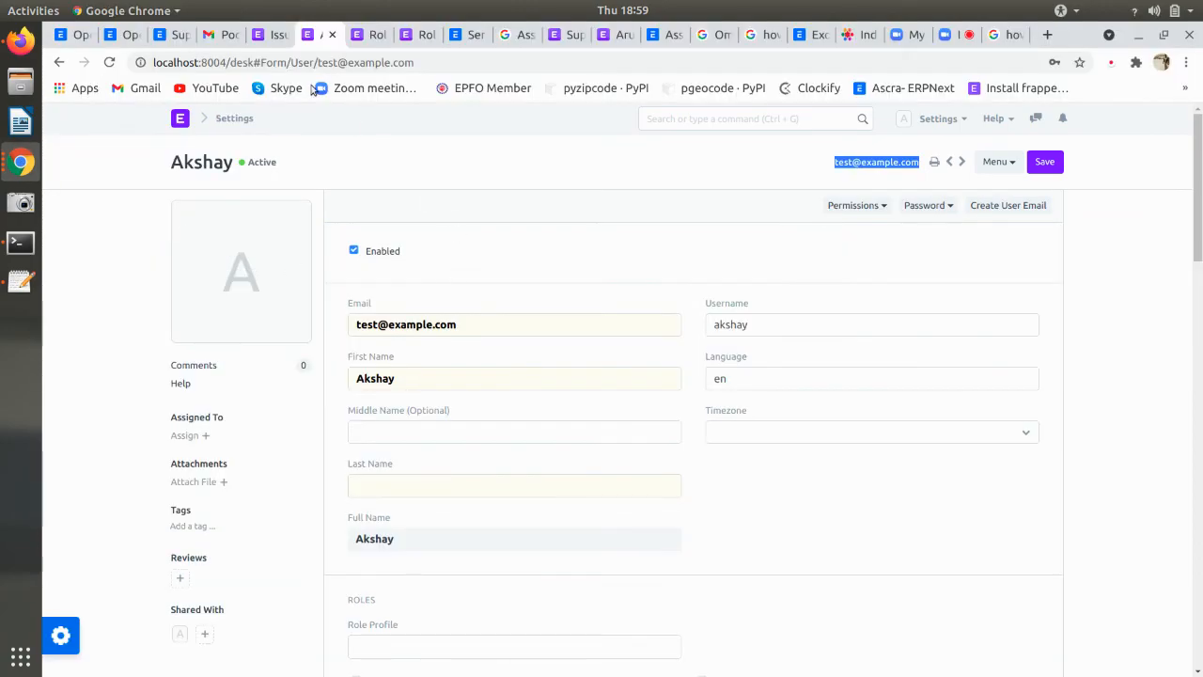
- Search 'iss' for the Issue list, clear the Status filter, and open Laptop Display not working's linked Task
left_click(266, 35)
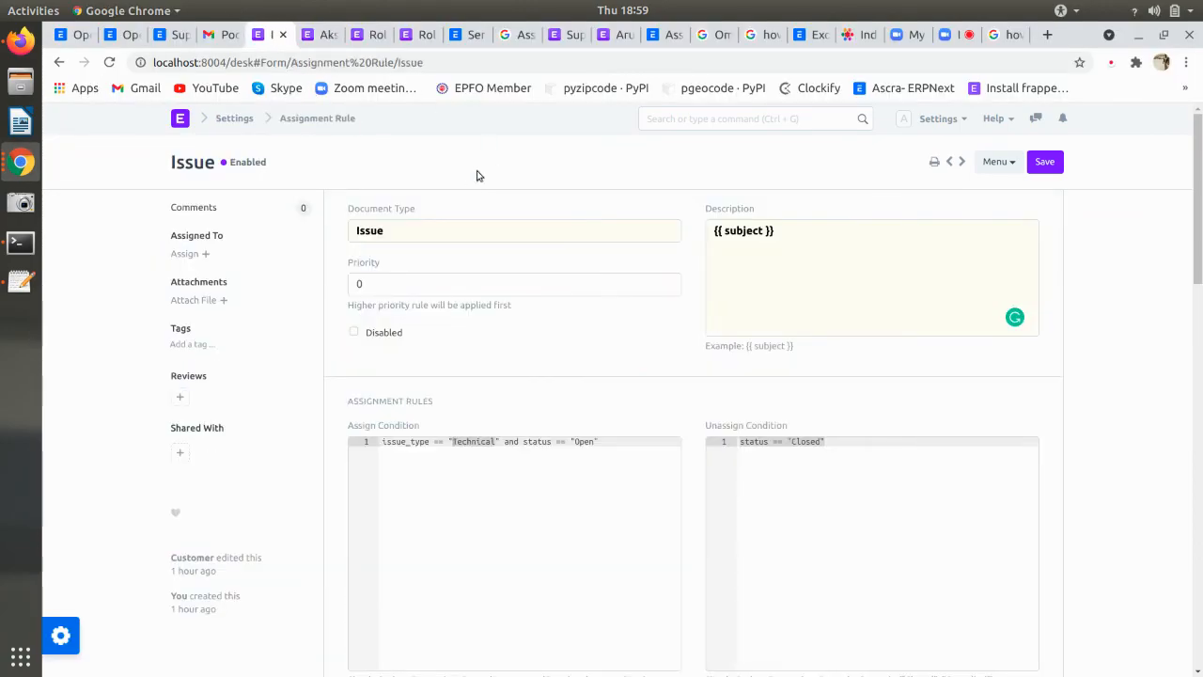
left_click(698, 121)
type("iss")
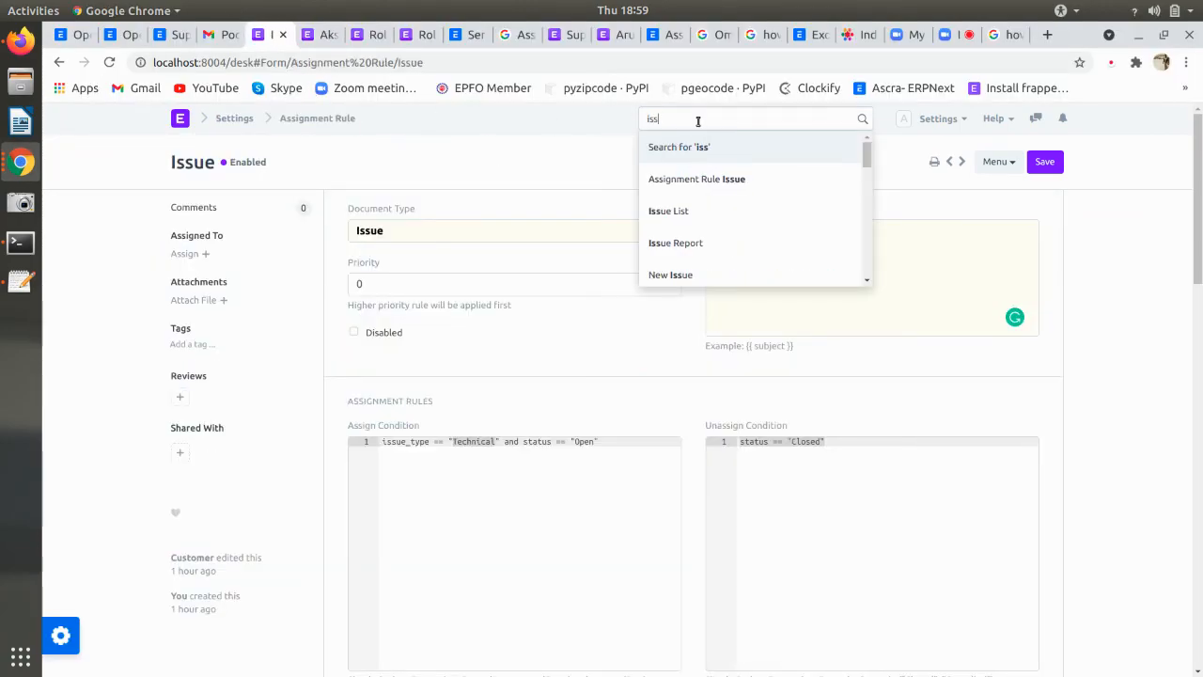
left_click(738, 214)
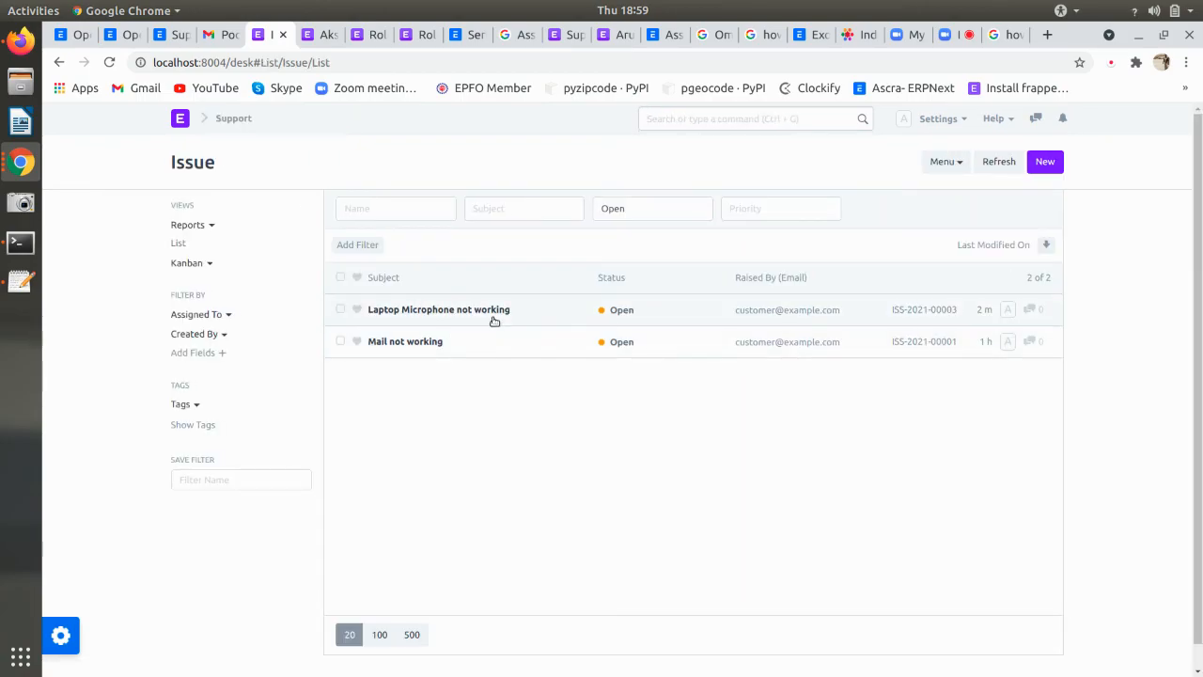
left_click(560, 316)
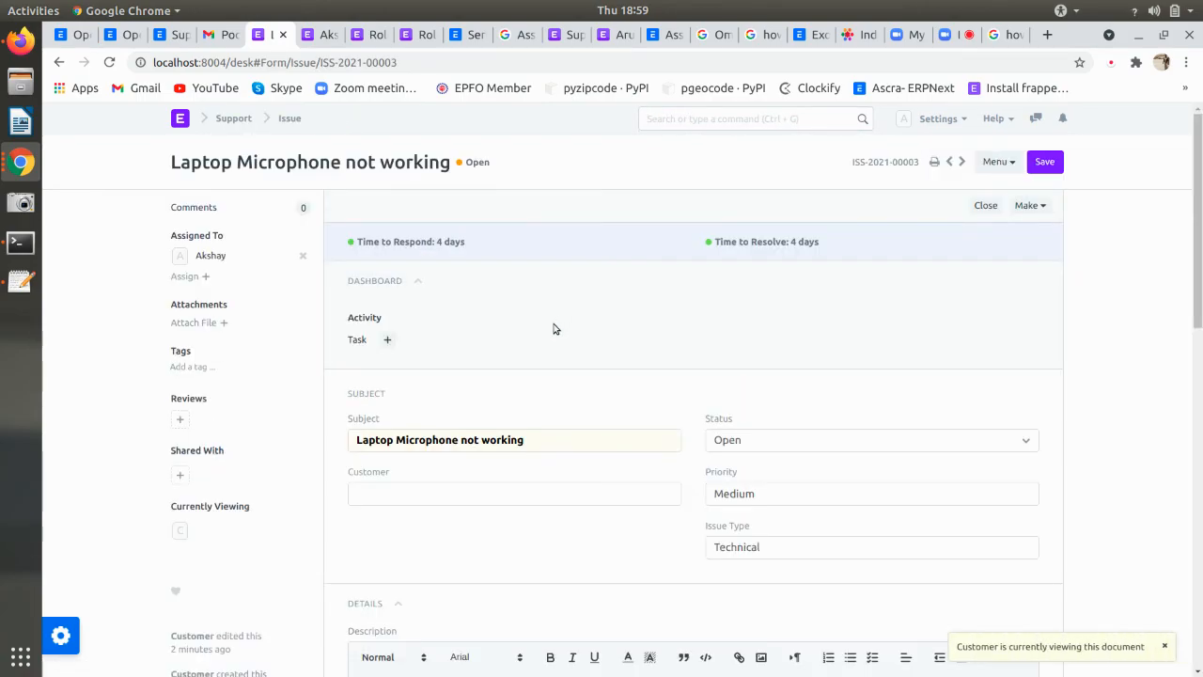
left_click(58, 62)
left_click(625, 210)
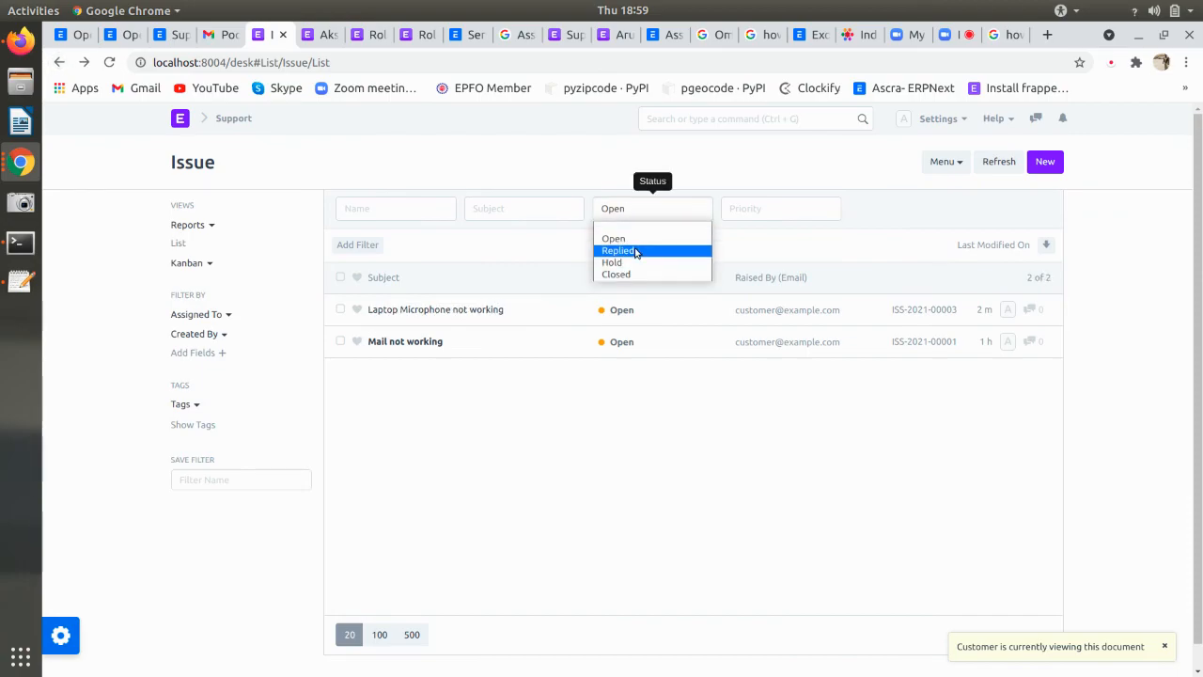
left_click(621, 227)
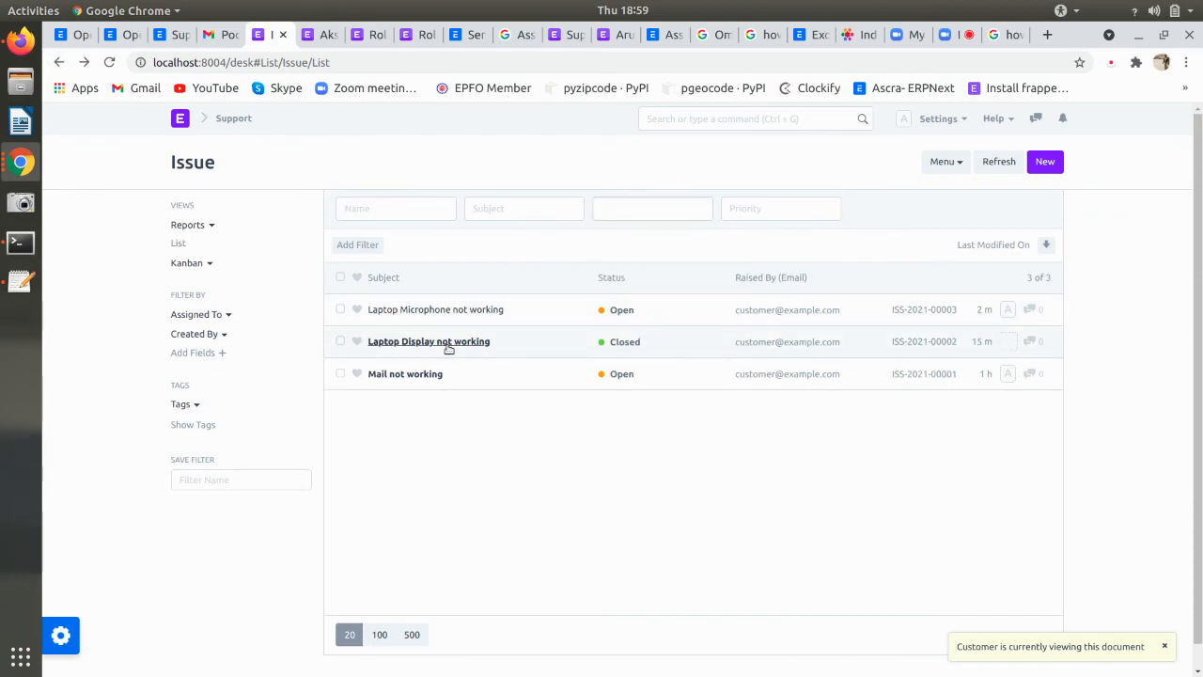
left_click(556, 349)
left_click(357, 338)
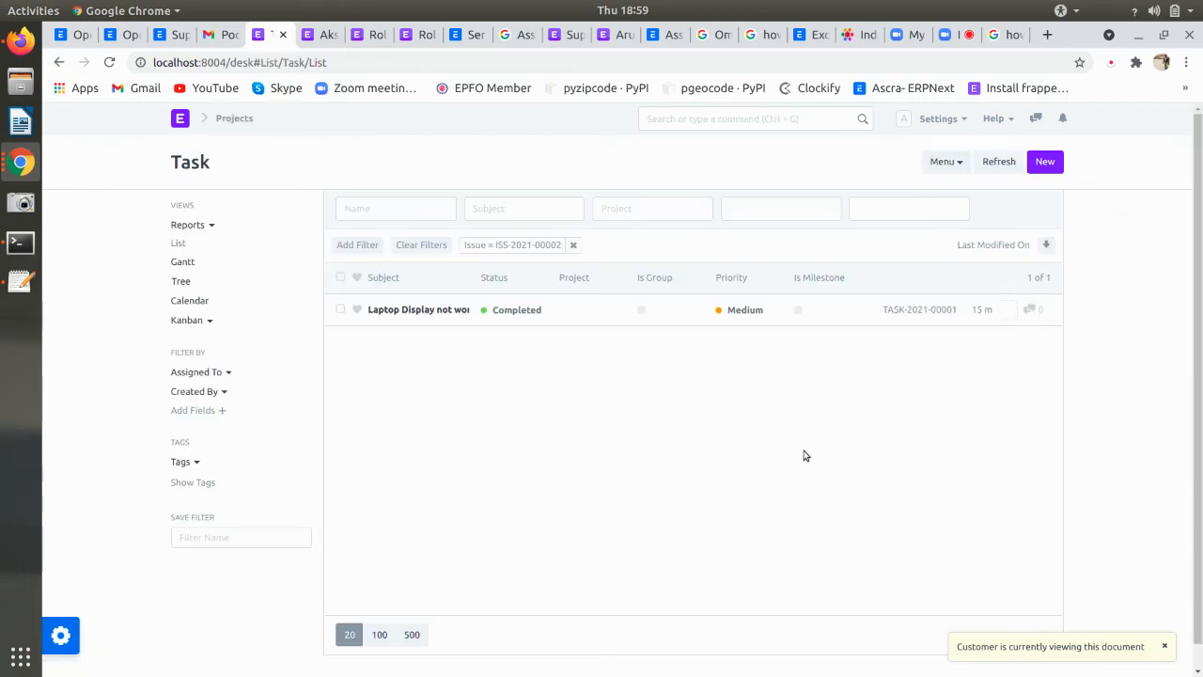
- Open the Laptop Display not working task twice, confirming its status remains Completed
left_click(443, 310)
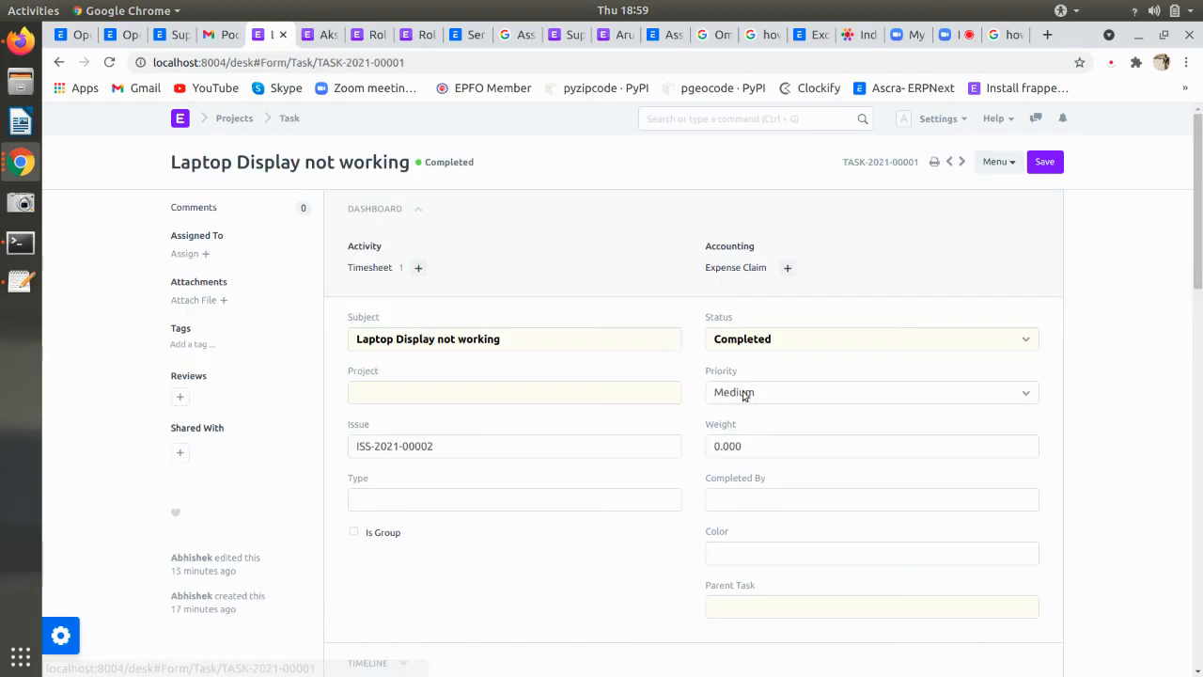
left_click(728, 338)
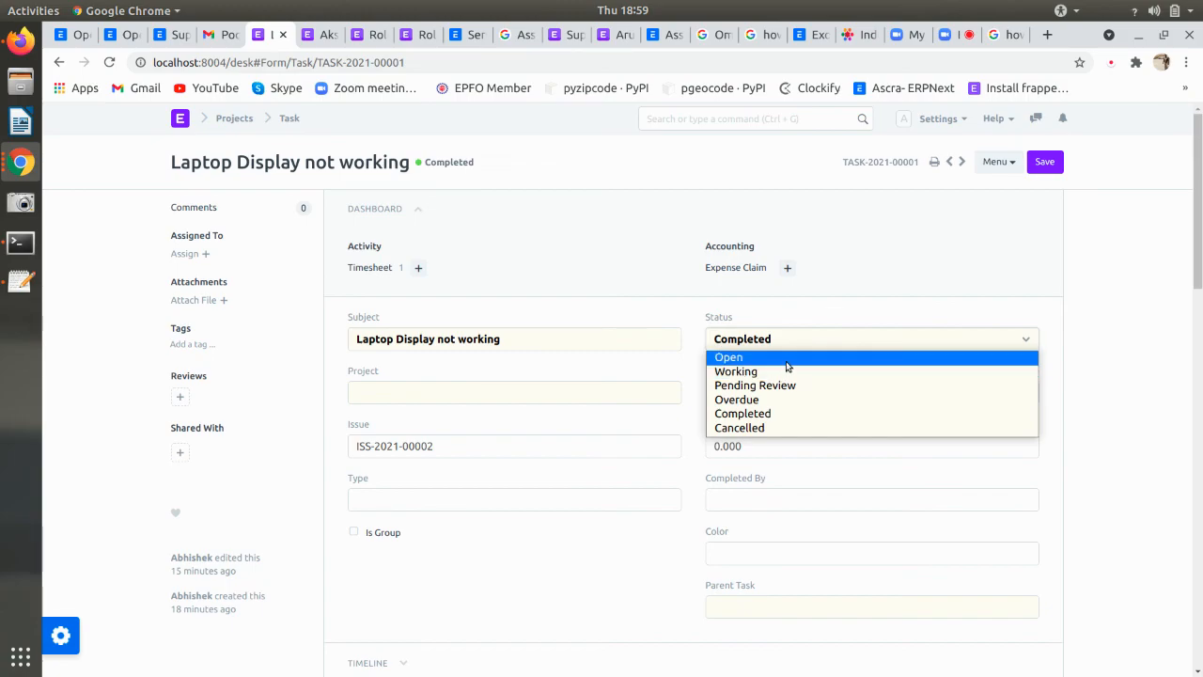
left_click(854, 322)
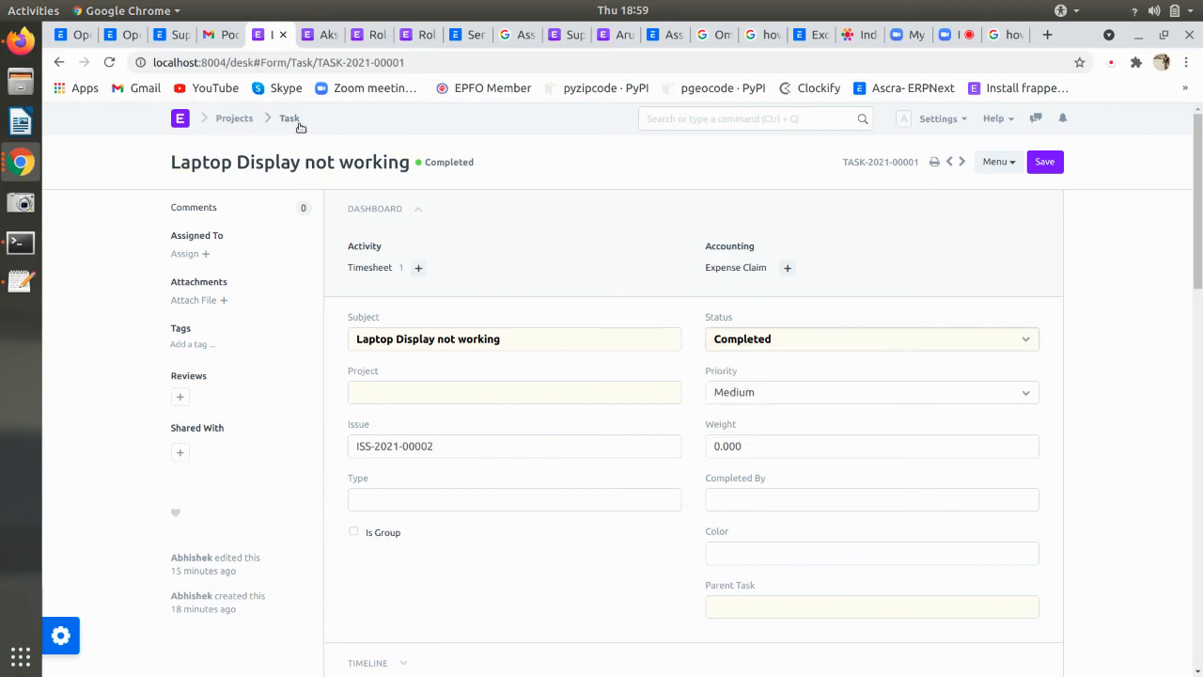
left_click(56, 63)
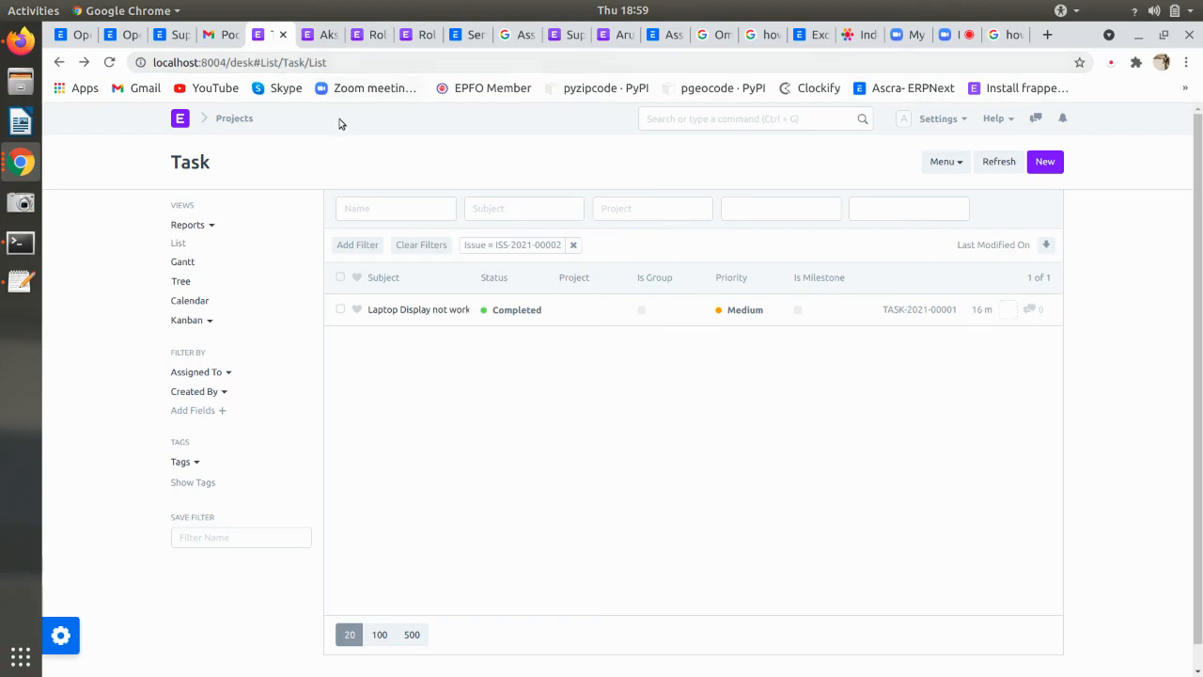
left_click(409, 310)
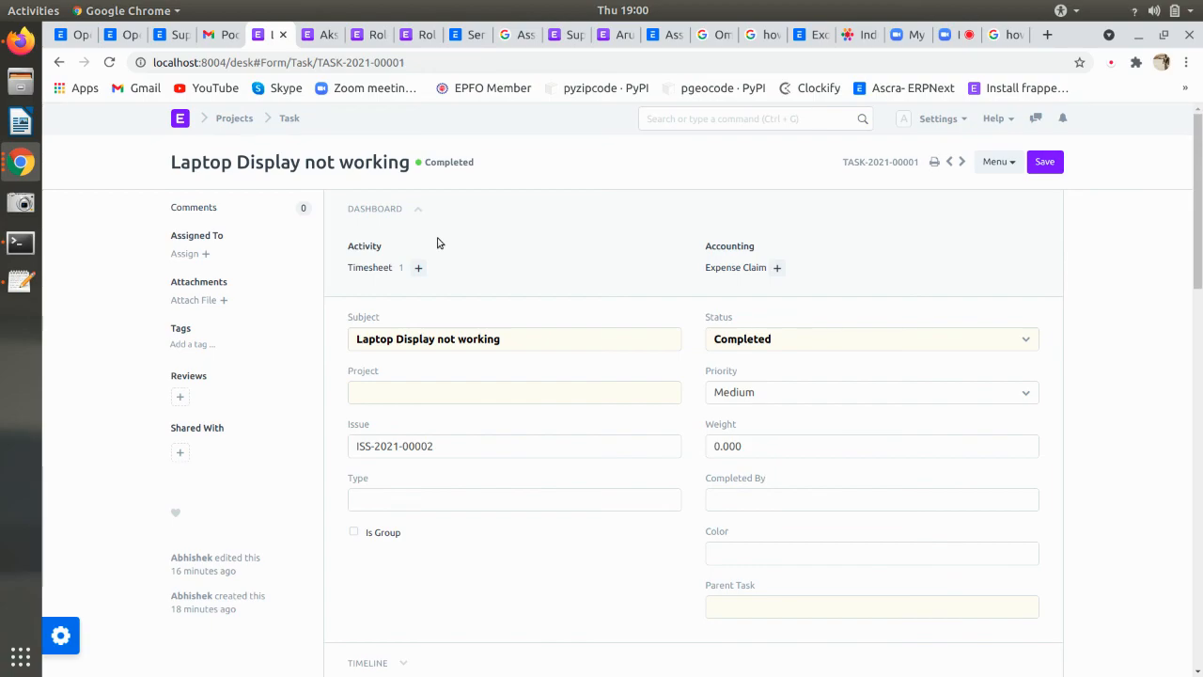
left_click(729, 345)
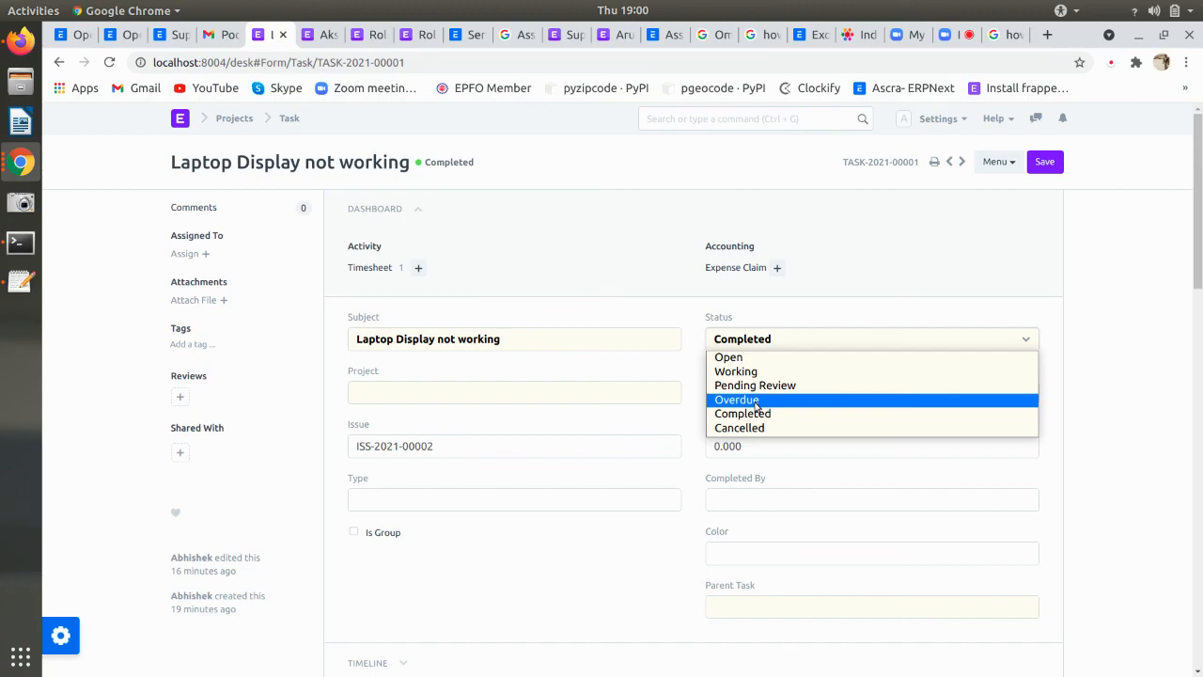
left_click(752, 324)
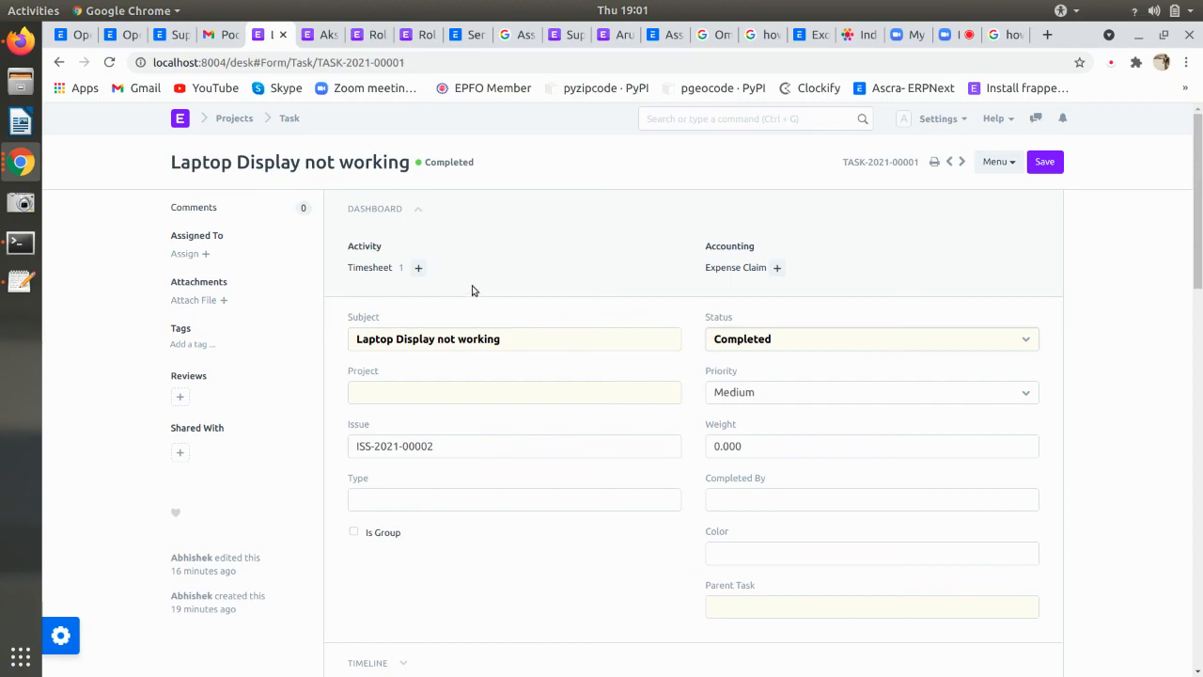
- Switch to the support user's record, then to the Role list of 67 roles
left_click(319, 38)
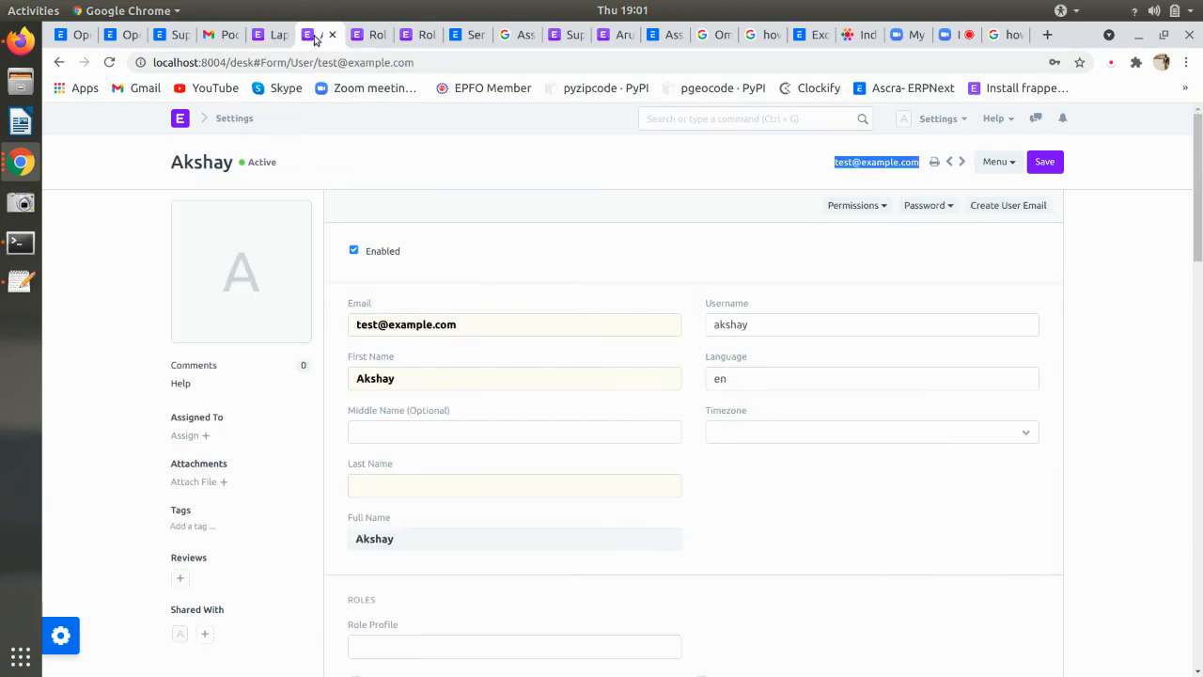
left_click(366, 37)
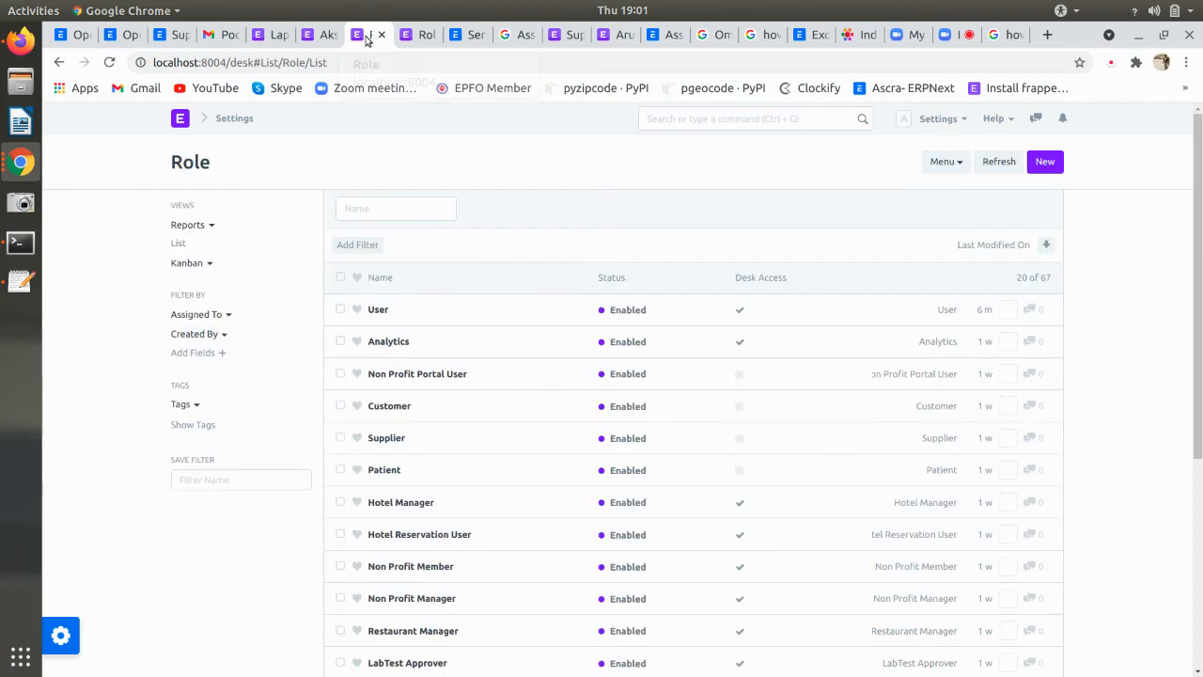
mouse_move(64, 639)
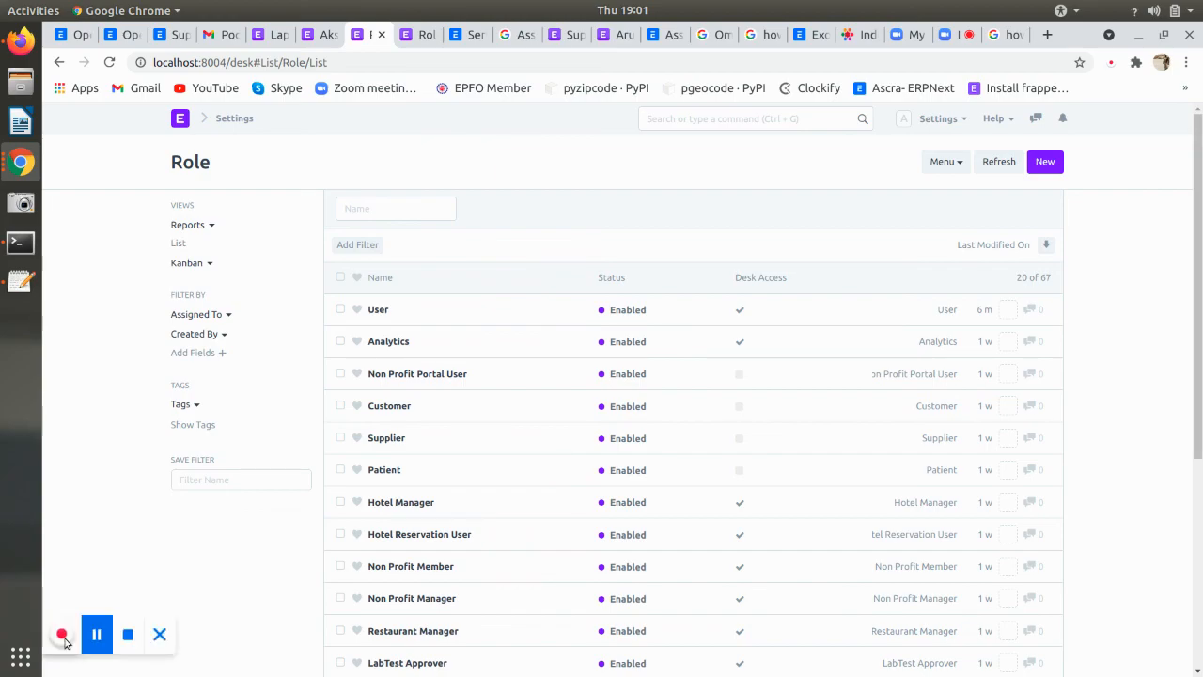